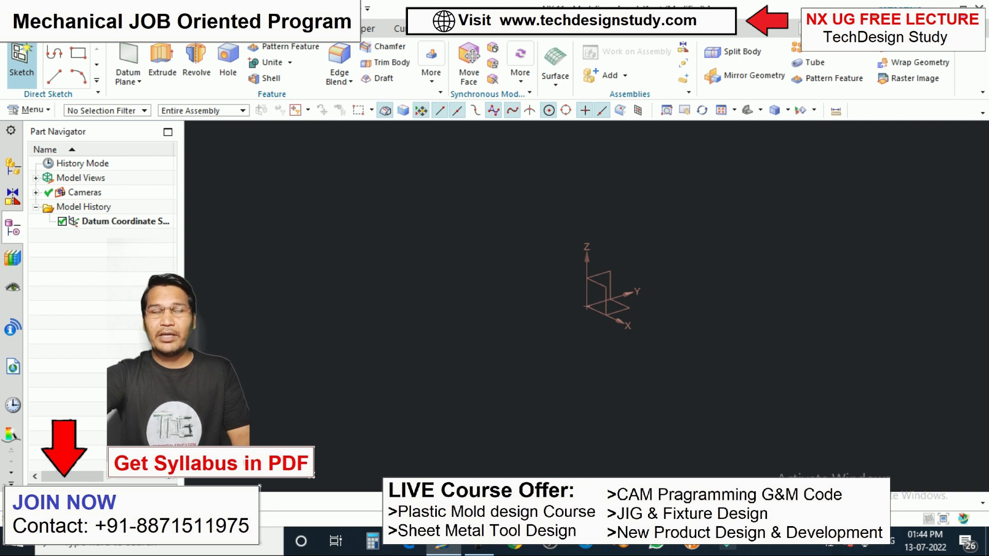
Start a new sketch on the XZ plane of the datum coordinate system
click(20, 59)
click(611, 278)
click(316, 313)
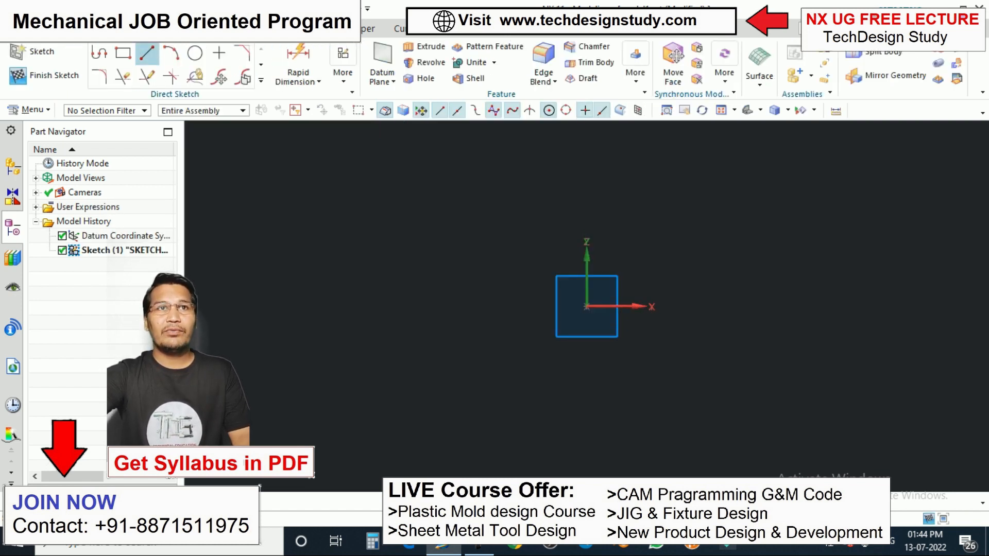
Draw a horizontal line about 74 mm long, about 32 mm above the X axis, starting about 5 mm left of the Z axis
click(147, 53)
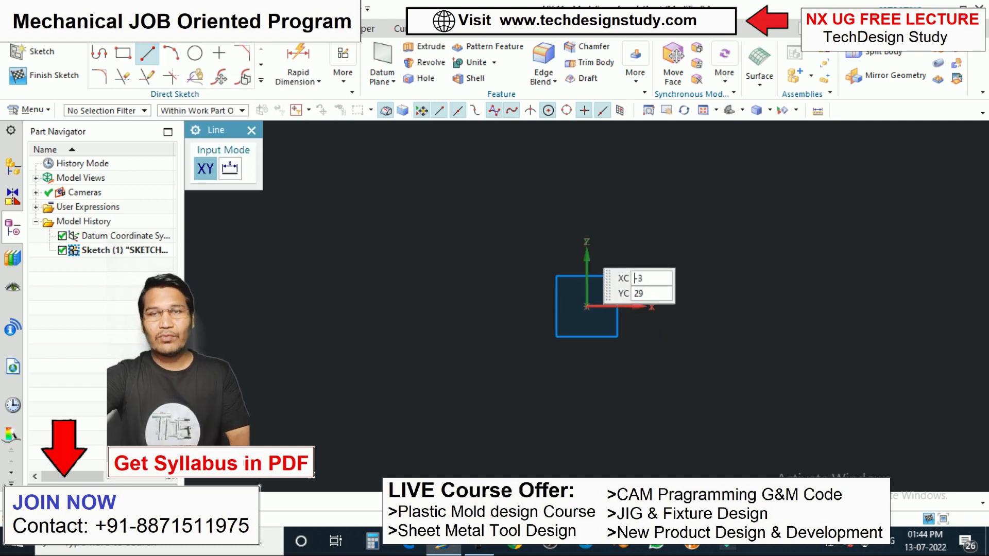
click(578, 237)
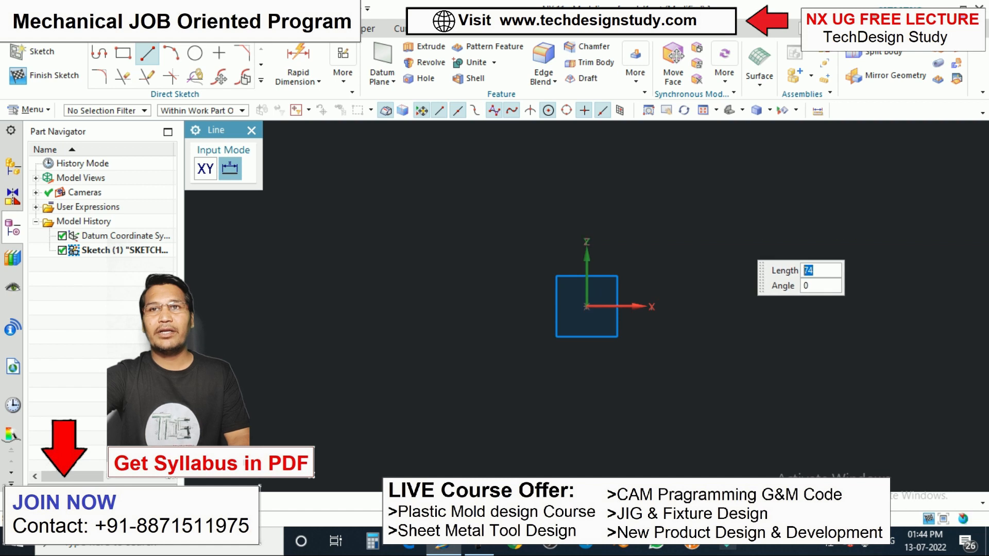
key(Return)
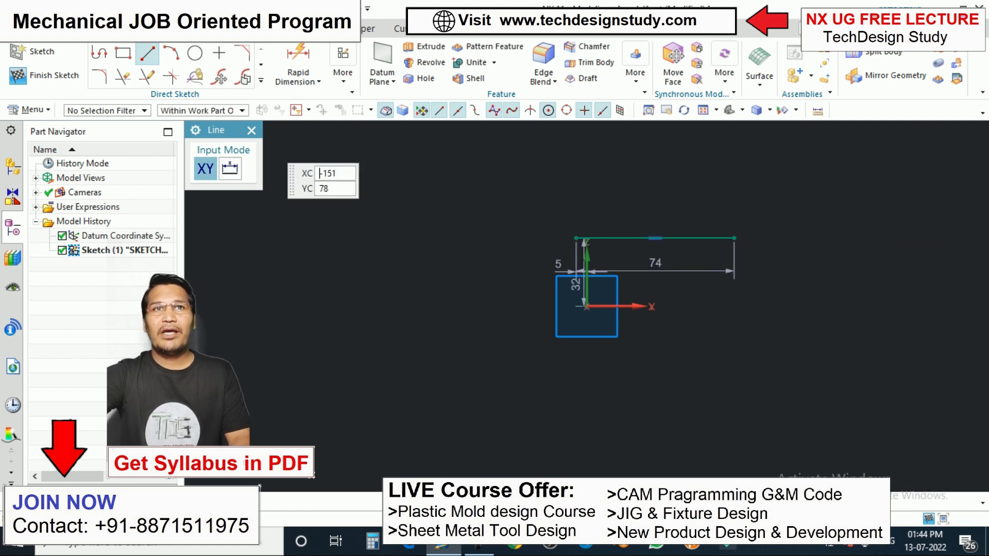
click(252, 130)
Stretch the line's left end to a length of about 78.7 mm and reposition its three dimensions clear of the geometry
scroll(566, 218, down, 1)
scroll(589, 221, up, 2)
scroll(569, 221, down, 2)
scroll(570, 220, up, 2)
scroll(639, 265, down, 3)
scroll(634, 299, up, 2)
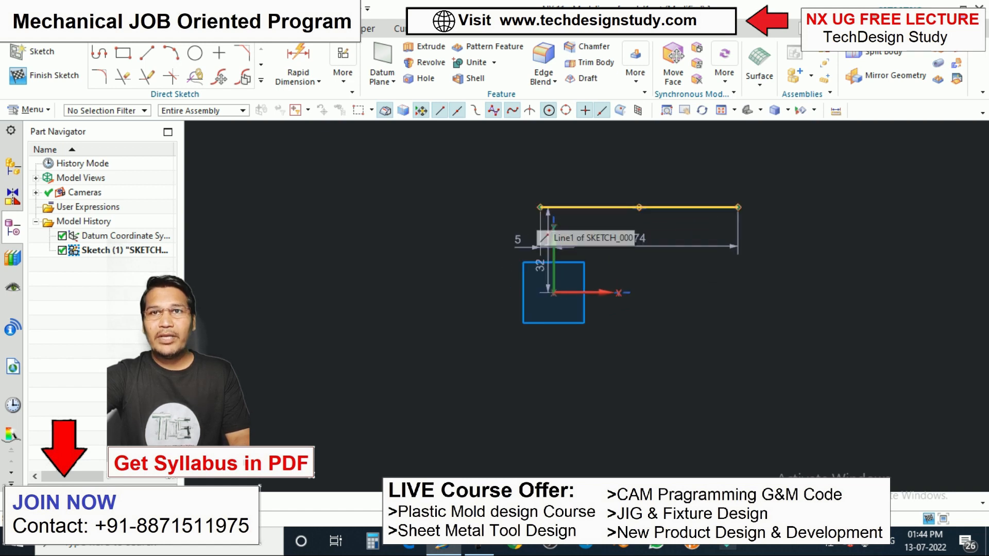
mouse_move(540, 208)
mouse_down()
mouse_move(530, 223)
mouse_move(545, 251)
mouse_move(652, 278)
mouse_move(697, 202)
mouse_move(609, 159)
mouse_move(502, 207)
mouse_move(524, 311)
mouse_move(578, 380)
mouse_move(713, 244)
mouse_move(527, 208)
mouse_up()
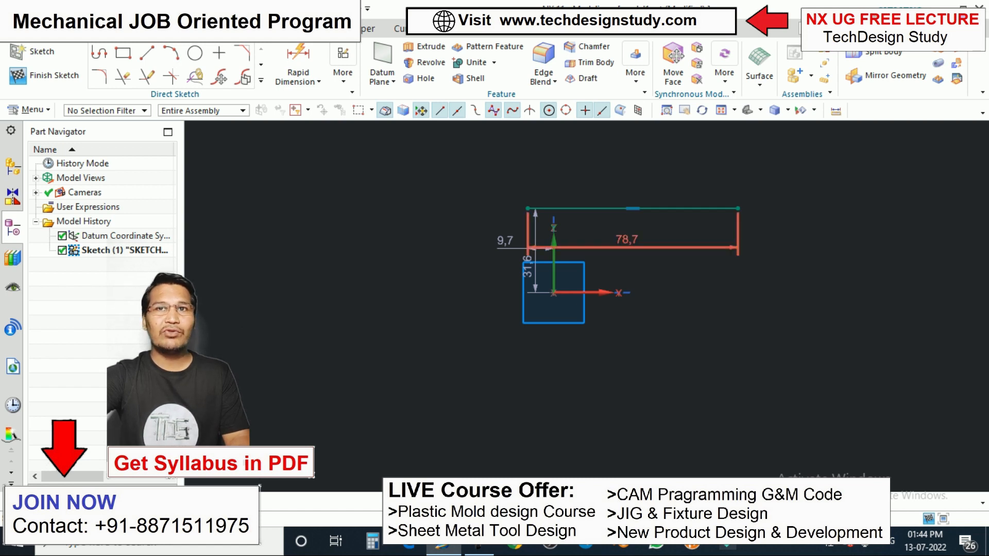
drag(627, 240, 633, 158)
drag(504, 240, 462, 227)
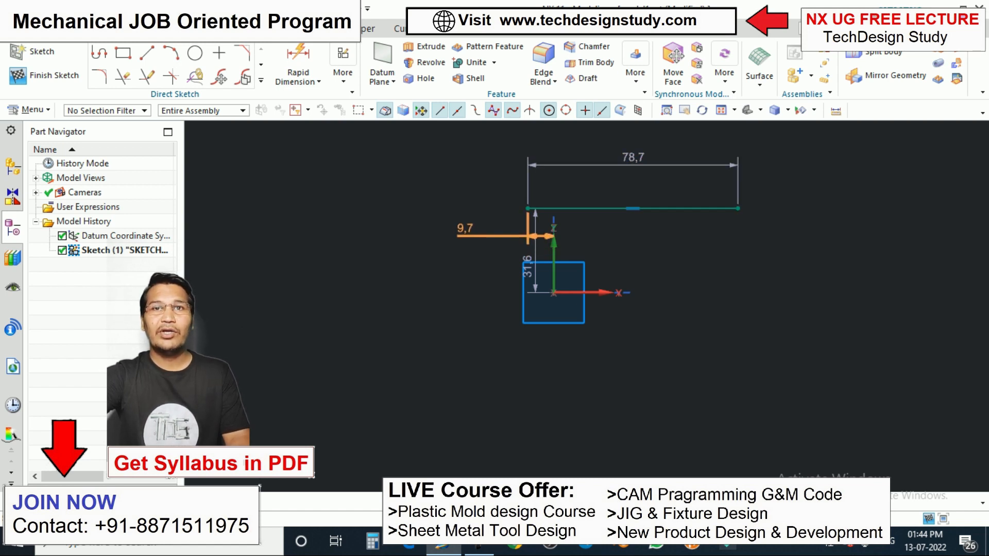
mouse_move(526, 266)
mouse_down()
mouse_move(672, 315)
mouse_move(752, 295)
mouse_up()
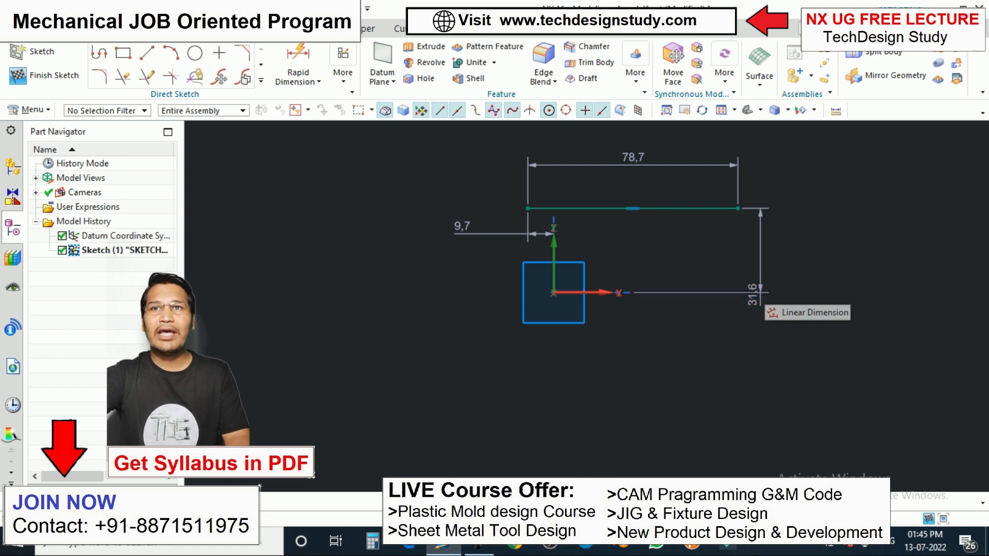
Move the line to about 34 mm above the X axis and about 13.2 mm left of the Z axis, and delete it
mouse_move(620, 208)
mouse_down()
mouse_move(691, 289)
mouse_move(488, 259)
mouse_move(691, 224)
mouse_move(681, 283)
mouse_move(446, 314)
mouse_move(609, 198)
mouse_move(624, 202)
mouse_up()
scroll(662, 260, down, 1)
scroll(650, 231, up, 1)
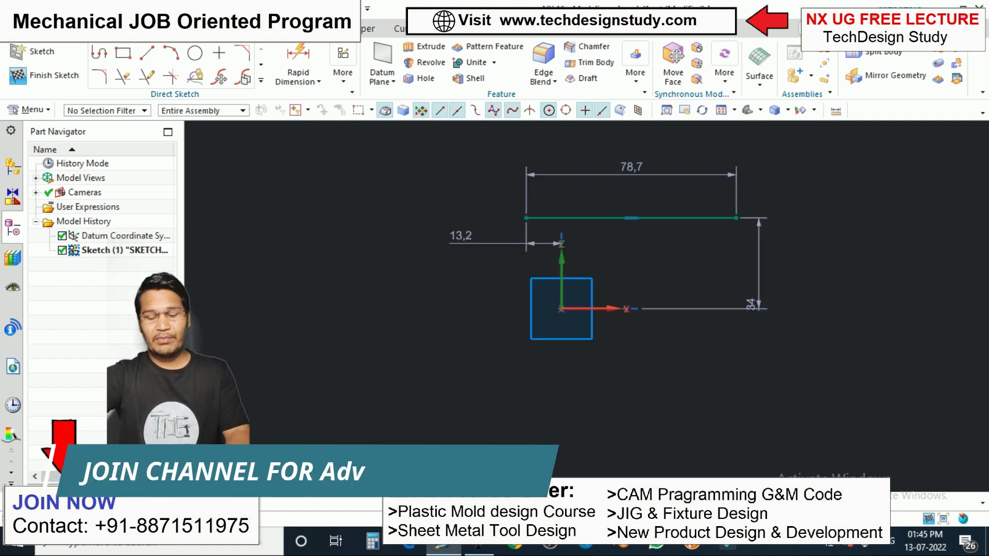
click(655, 217)
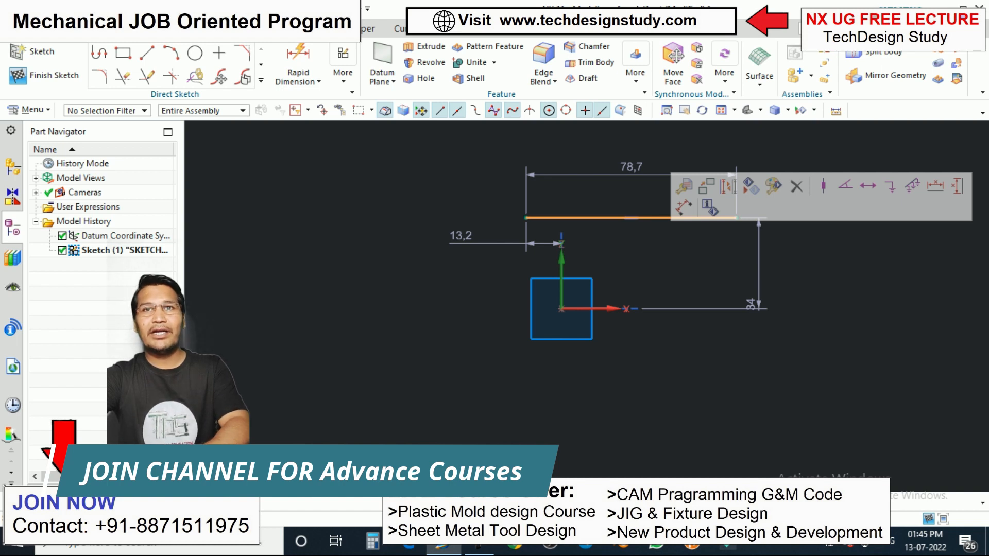
key(Delete)
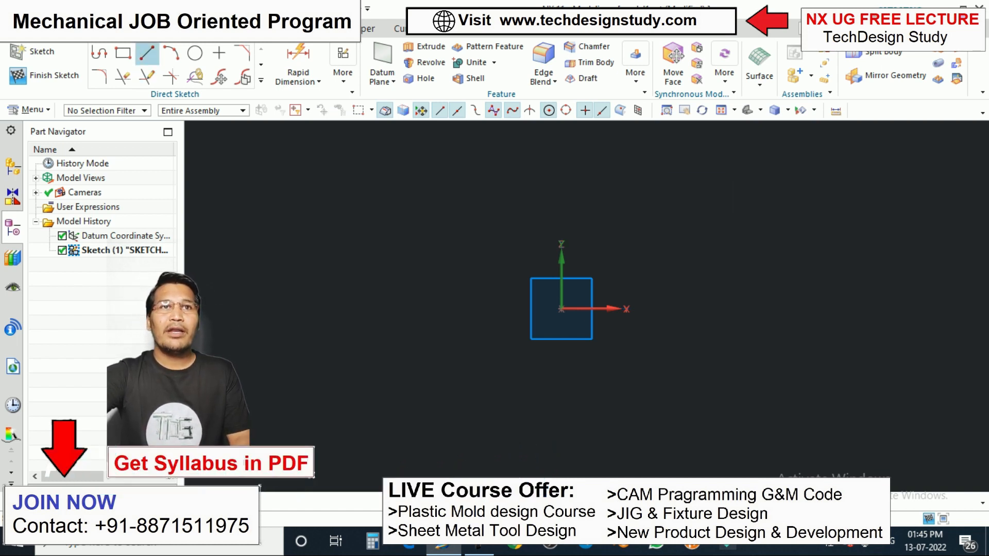
Draw a circle about 35.5 mm in diameter, centred about 26.4 mm right of and 27.9 mm above the origin
key(o)
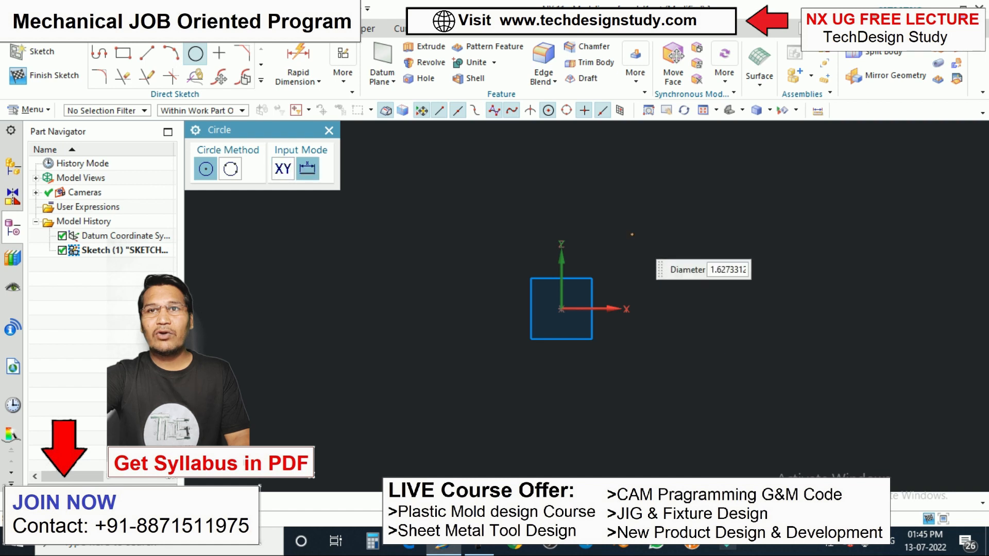
click(643, 281)
scroll(710, 280, down, 2)
scroll(699, 284, up, 1)
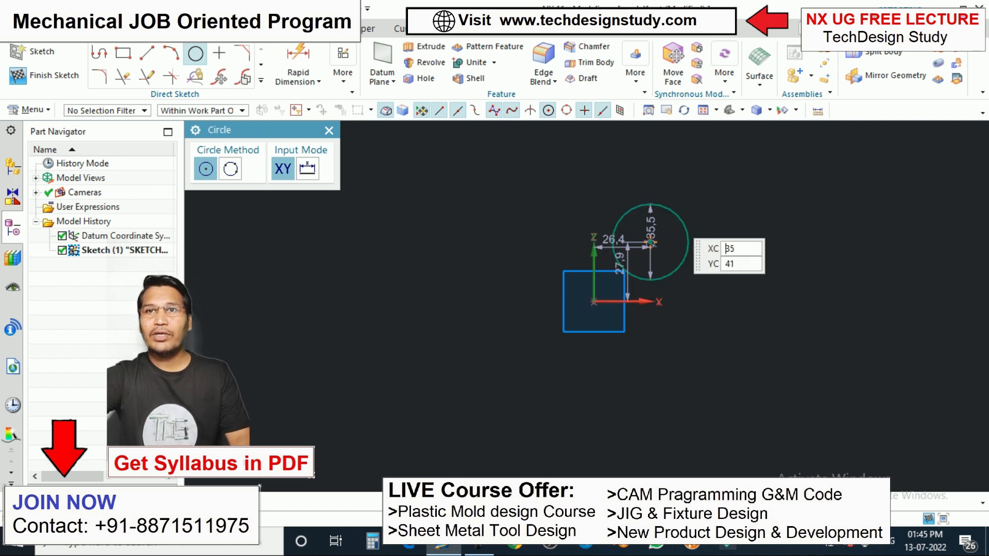
click(328, 130)
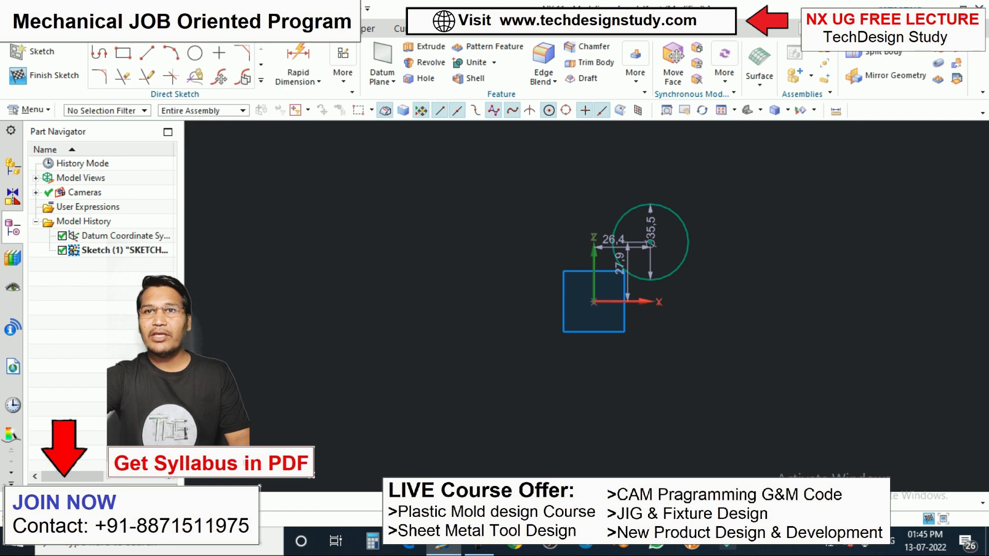
Enlarge the circle to about 40.1 mm in diameter and move its centre about 16.7 mm left of and 35.3 mm below the origin
mouse_move(672, 211)
mouse_down()
mouse_move(709, 159)
mouse_move(675, 207)
mouse_up()
drag(650, 242, 558, 377)
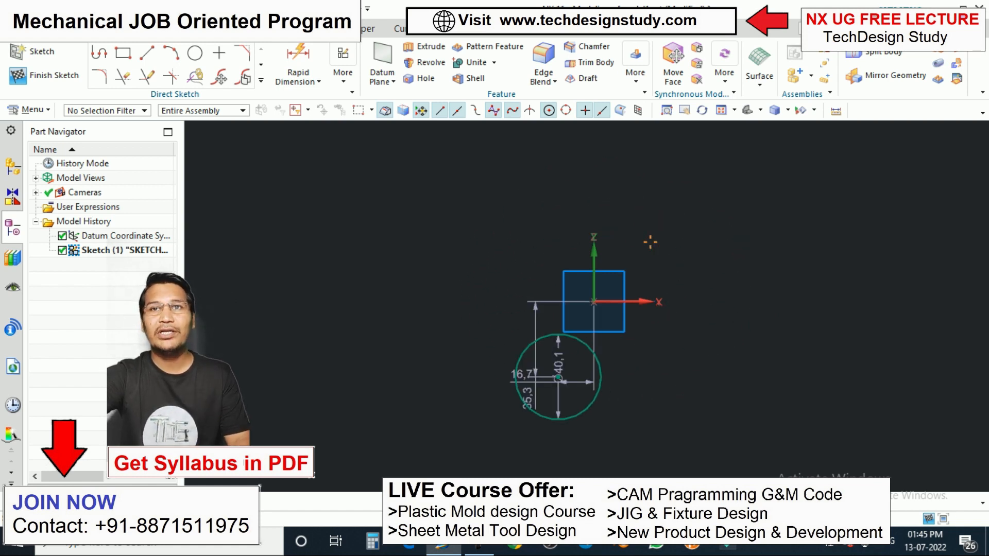
shift+middle_drag(650, 242, 658, 226)
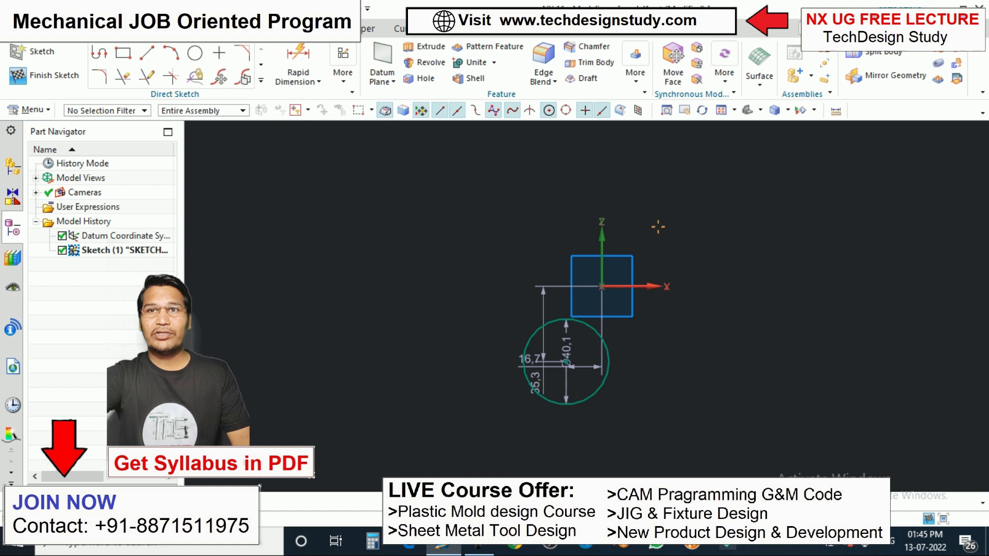
Undo all the circle and line edits back to the empty sketch
key(ctrl+z)
key(ctrl+z)
key(ctrl+z)
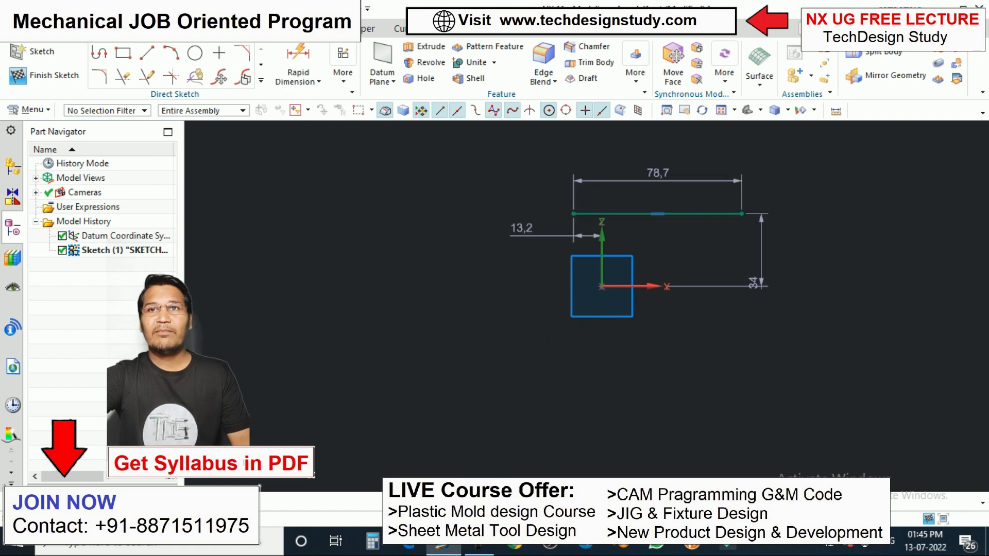
key(ctrl+z)
key(ctrl+z)
key(ctrl+z)
key(ctrl+z)
key(ctrl+z)
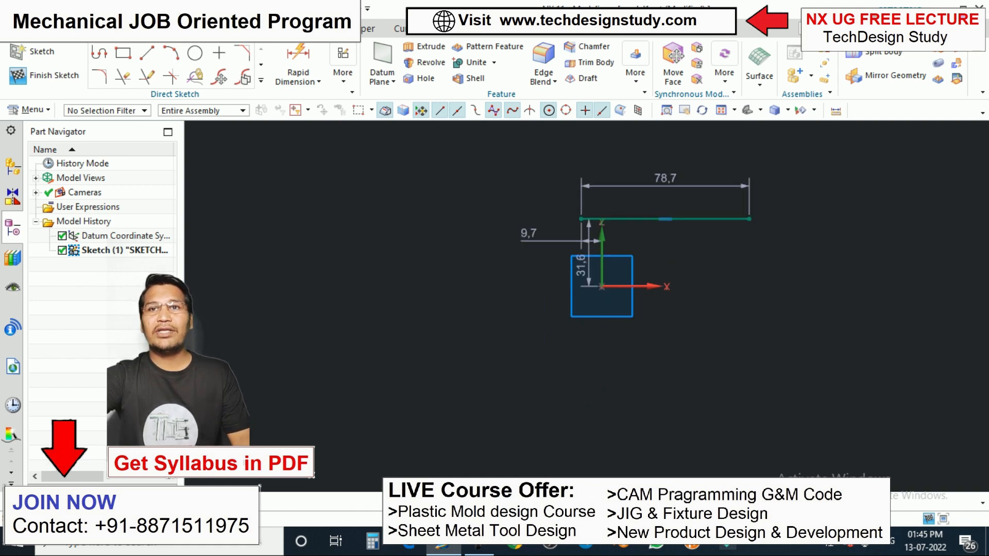
key(ctrl+z)
key(ctrl+z)
key(ctrl+z)
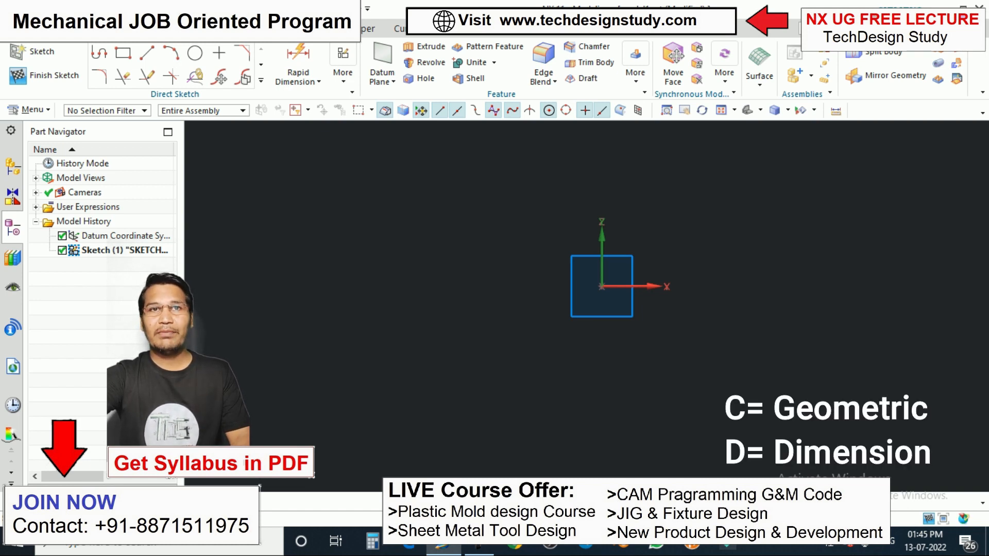
Examine the available geometric constraint types and the Rapid Dimension options without applying any
key(c)
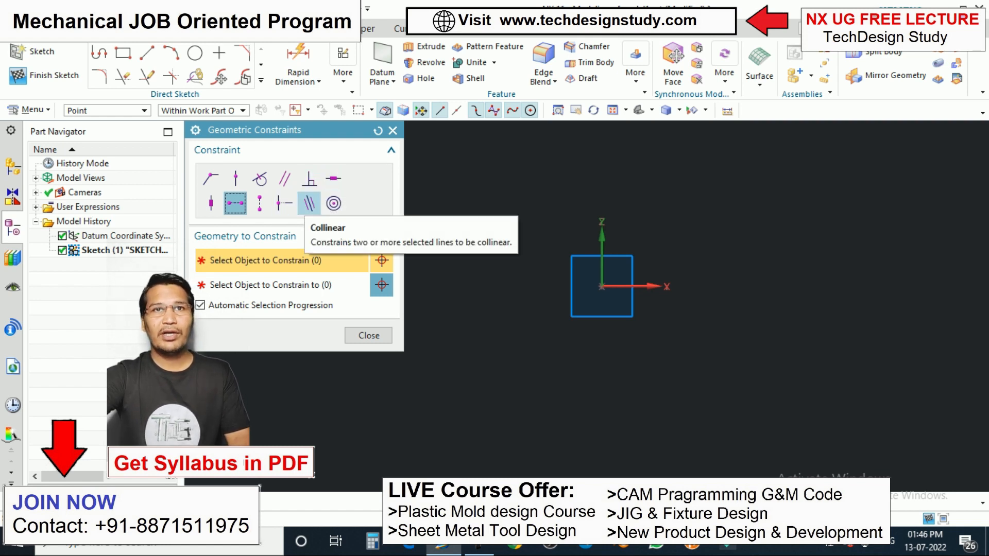
key(ctrl+q)
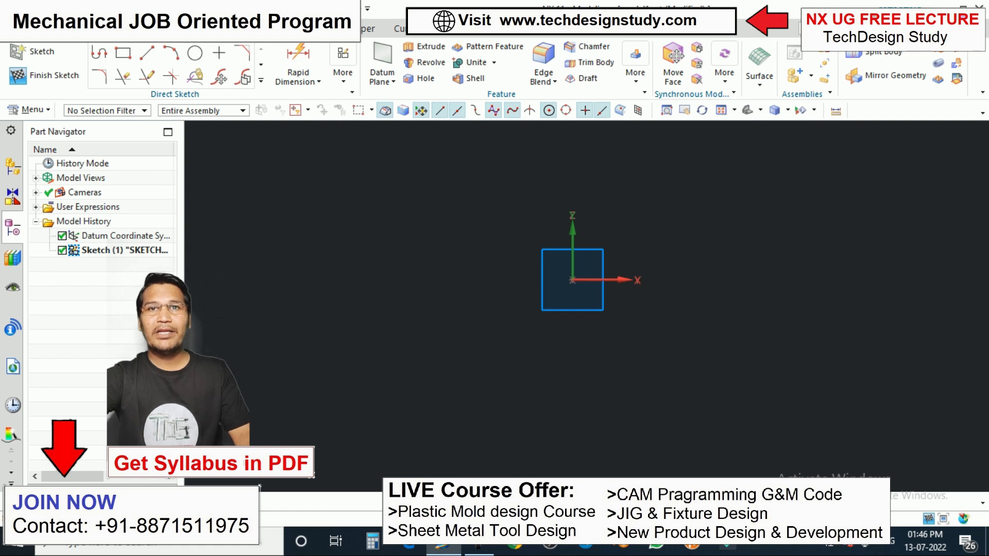
key(d)
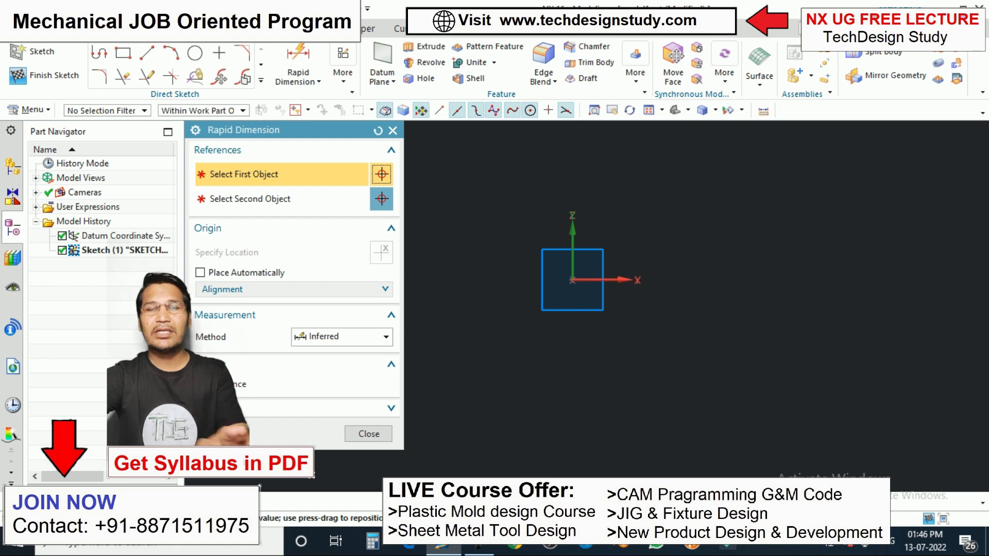
click(342, 75)
click(298, 78)
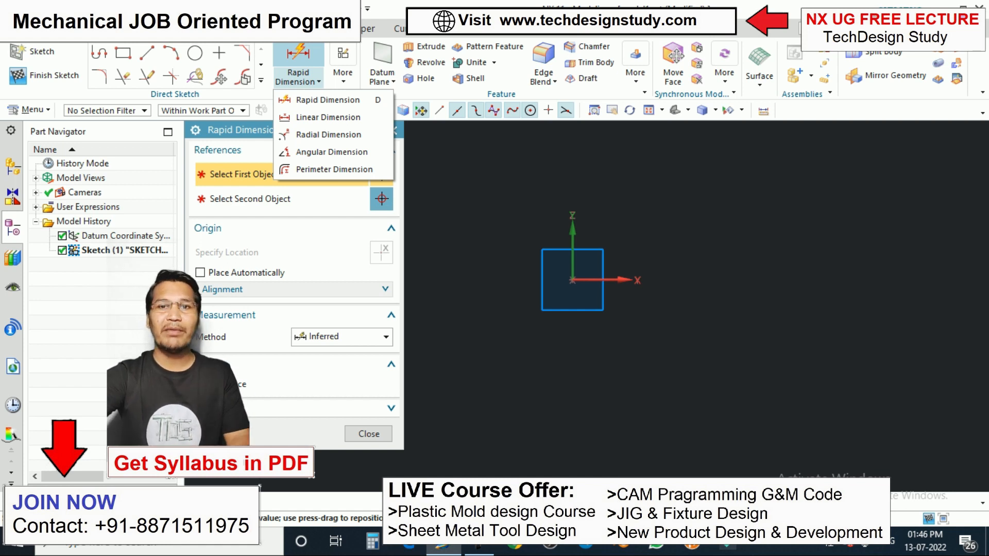
key(Escape)
key(Escape)
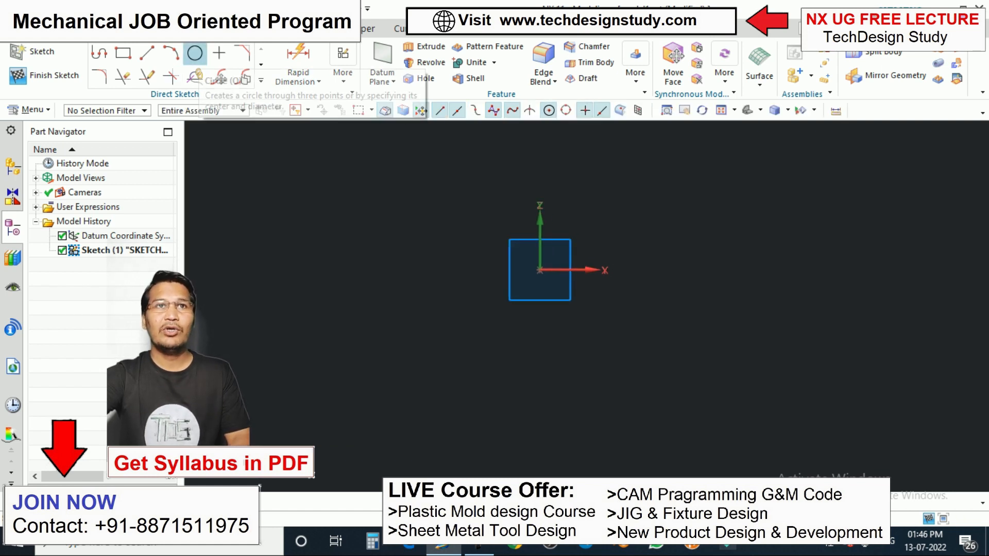
Draw a circle about 41.1 mm in diameter, centred about 37.4 mm right of and 33.2 mm above the origin
click(195, 54)
click(619, 198)
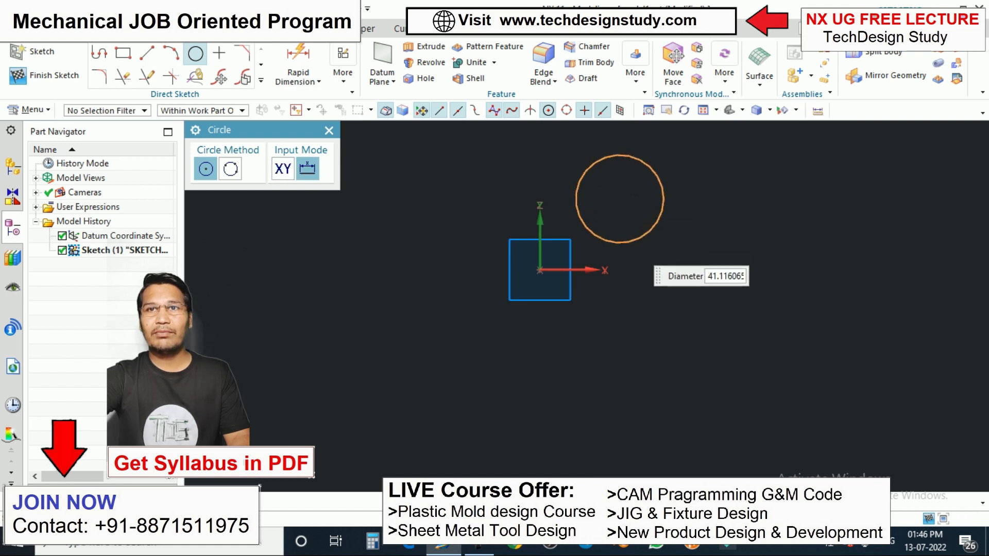
click(650, 230)
click(329, 130)
Place the circle's diameter dimension outside its upper right edge and set it to 50 mm, keeping the Diametral method
scroll(620, 282, down, 3)
scroll(624, 232, up, 4)
drag(618, 236, 721, 168)
double_click(721, 167)
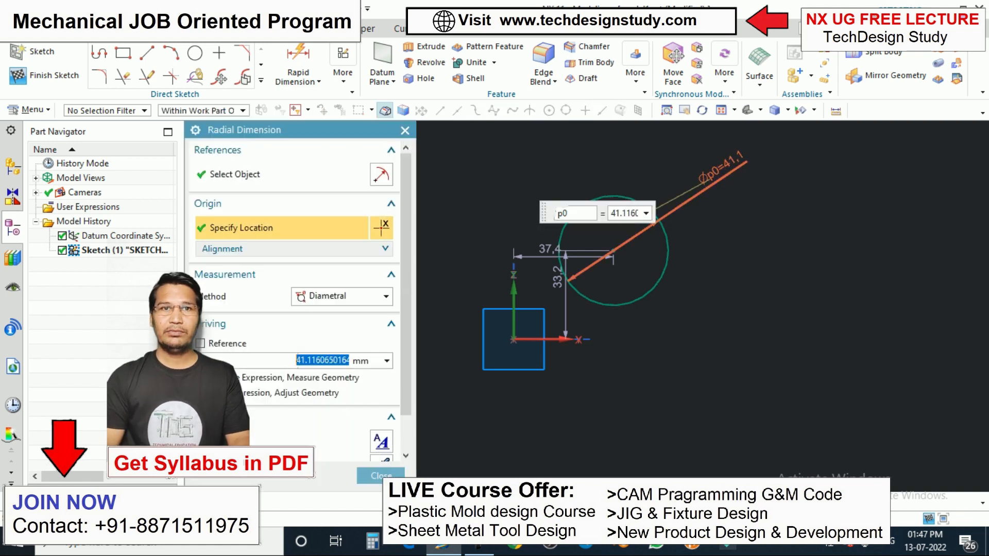
text(50)
key(Return)
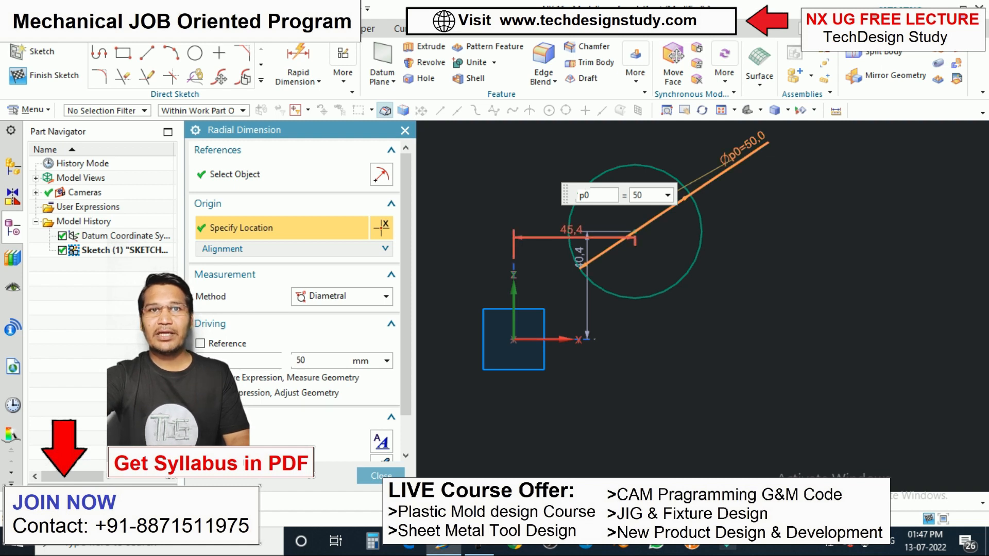
click(342, 297)
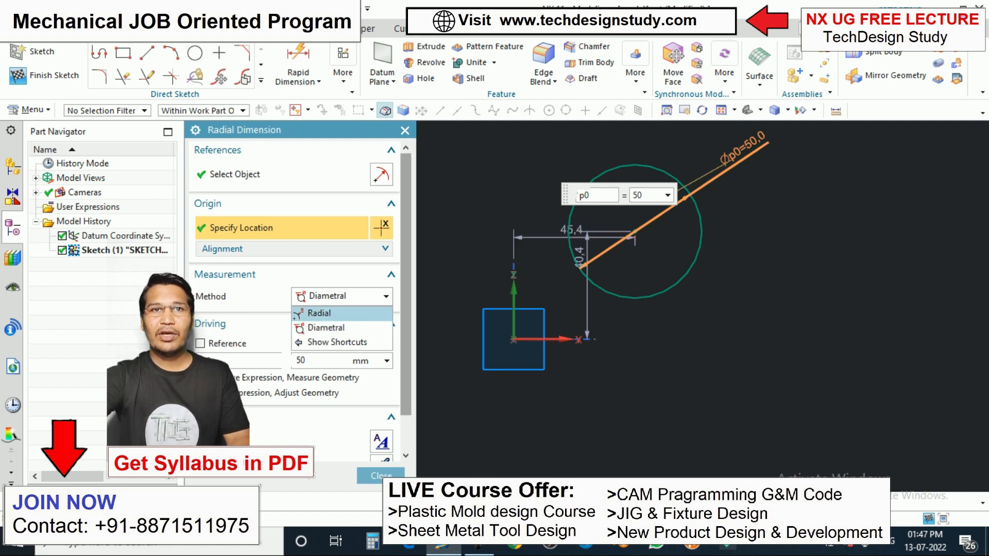
click(326, 327)
click(404, 131)
Move the horizontal dimension above the circle and set the centre's distance from the Z axis to 50 mm
scroll(565, 219, down, 2)
scroll(576, 226, up, 1)
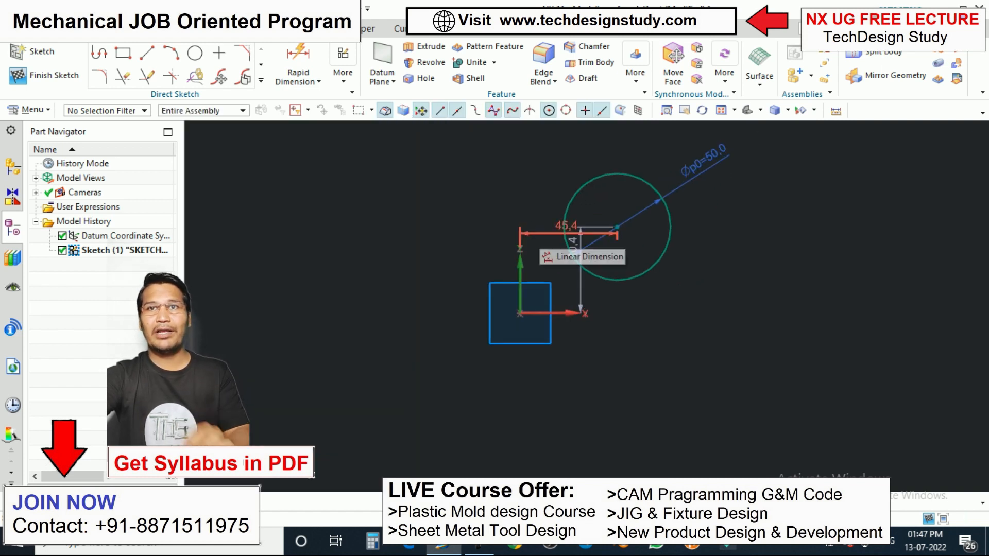
drag(566, 226, 566, 158)
double_click(543, 159)
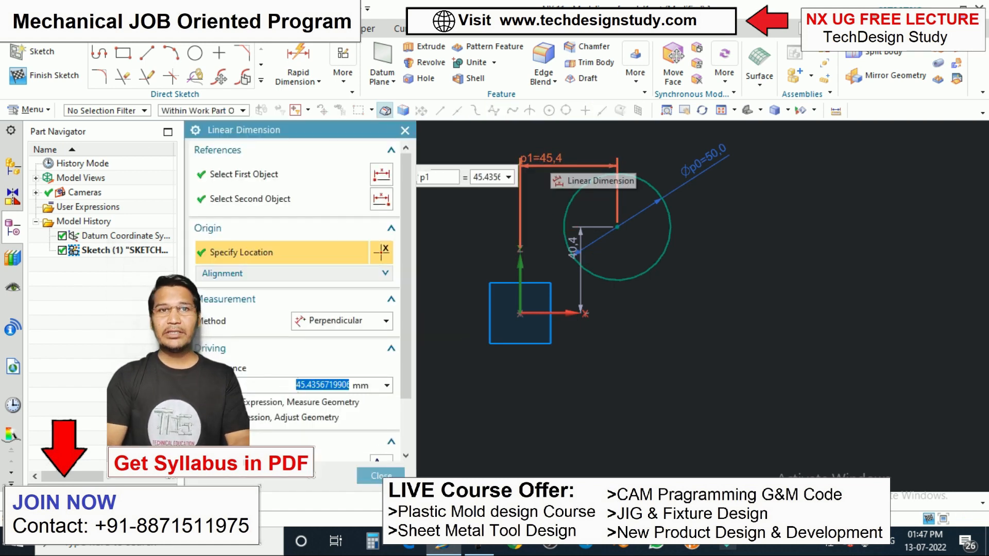
text(50)
key(Return)
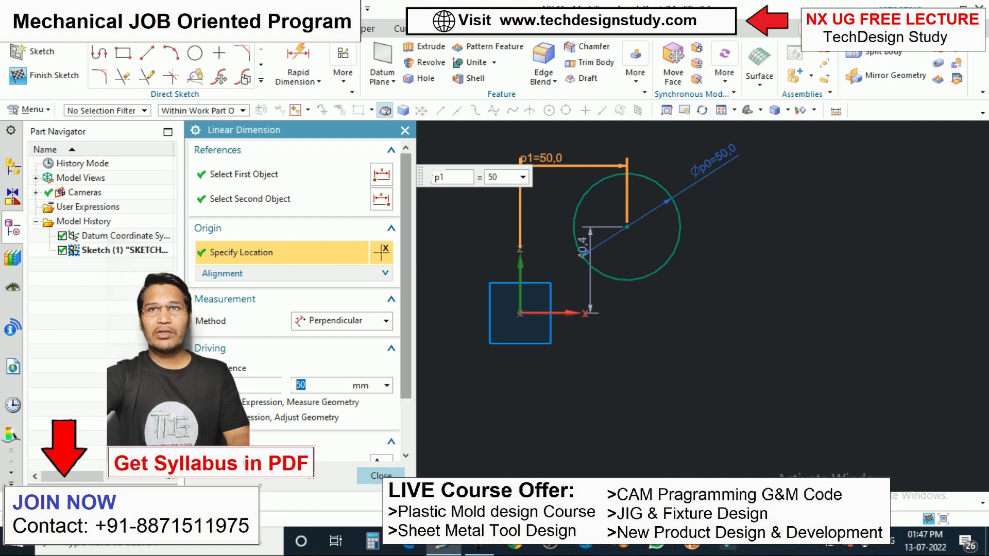
click(381, 475)
Move the vertical dimension to the right of the circle and set the centre's height above the X axis to 50 mm
drag(590, 267, 715, 267)
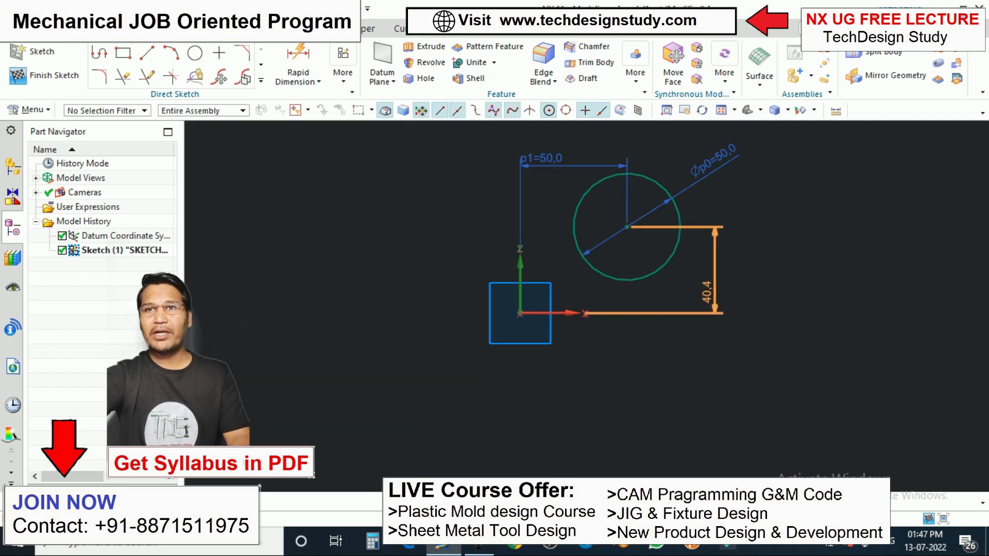
double_click(707, 292)
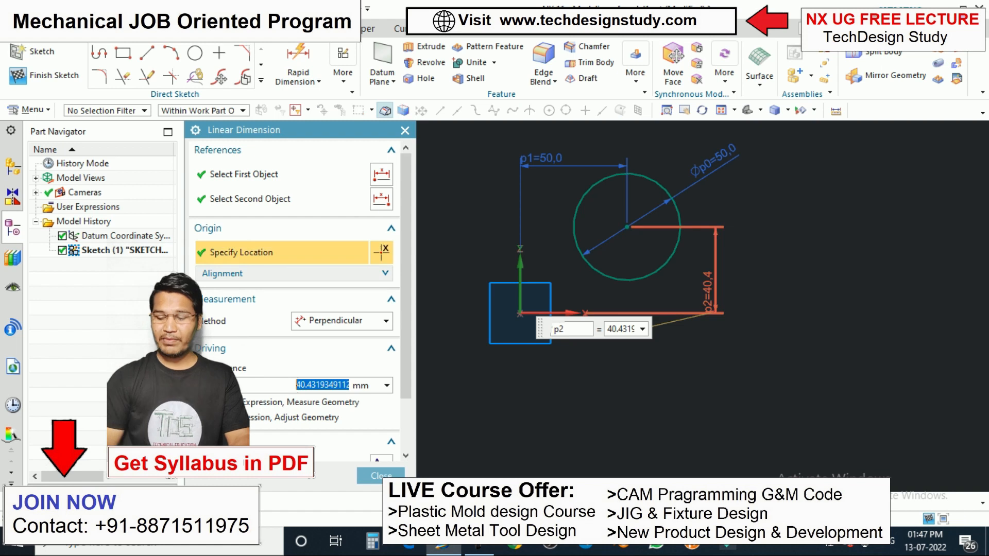
text(50)
key(Return)
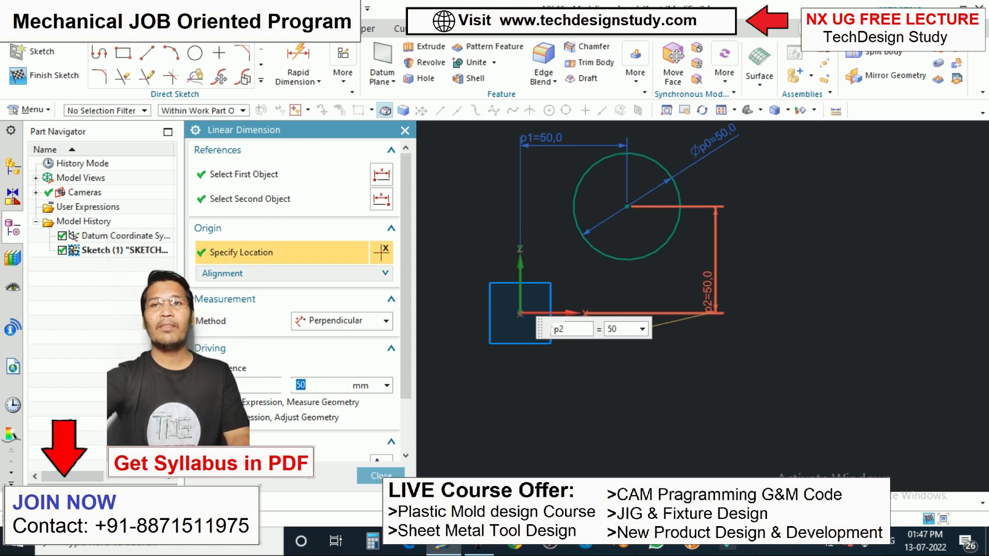
click(405, 130)
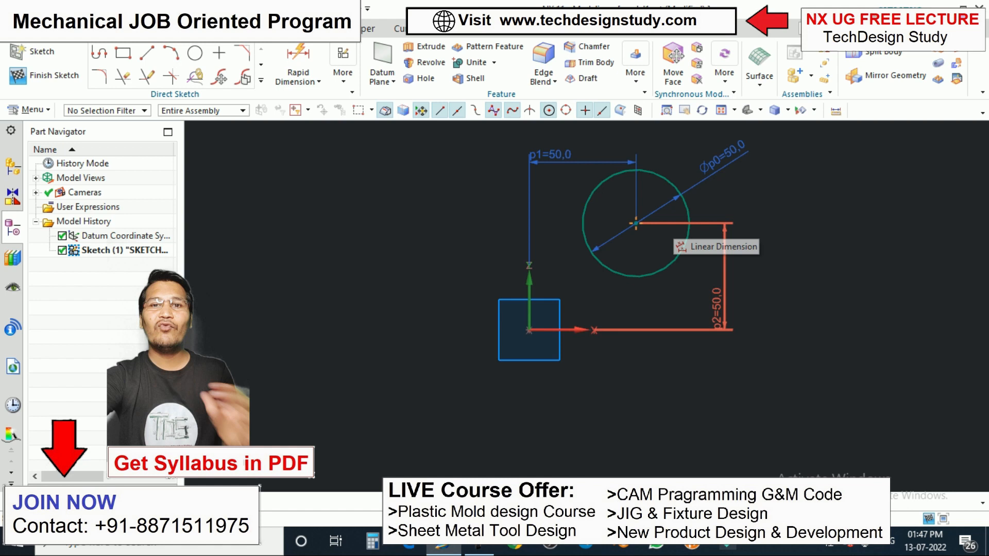
Delete the dimensioned circle from the sketch
scroll(658, 215, down, 1)
scroll(659, 200, up, 1)
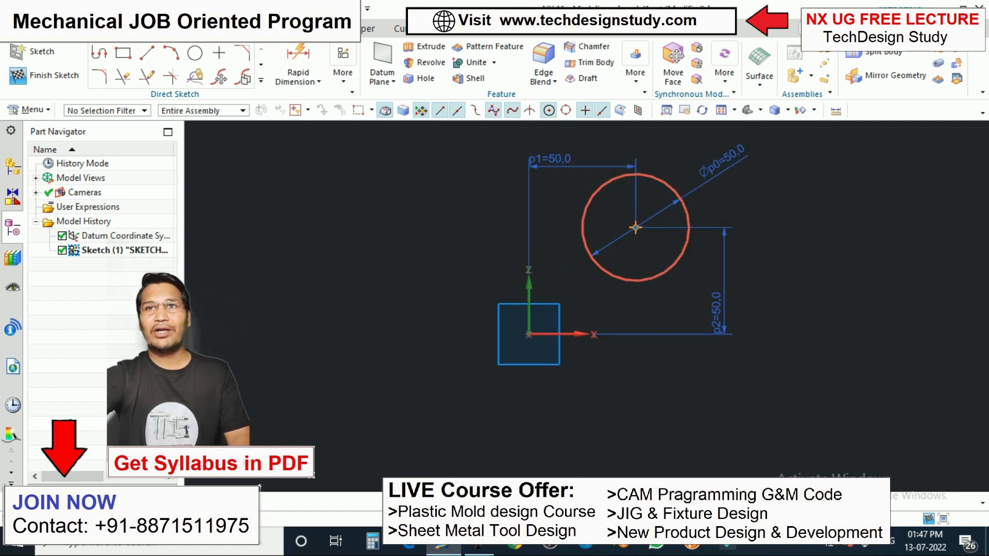
click(659, 179)
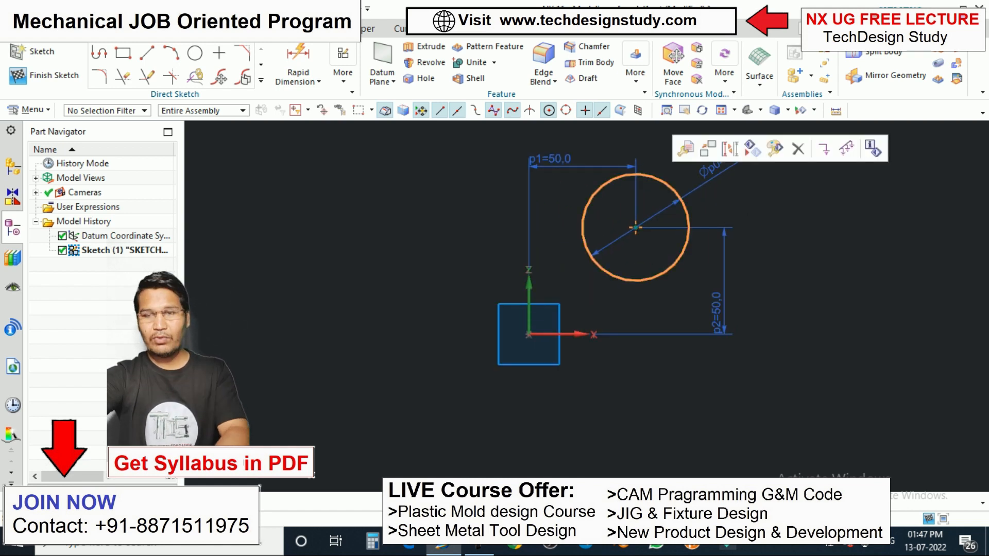
key(Delete)
scroll(637, 224, down, 2)
scroll(642, 219, up, 1)
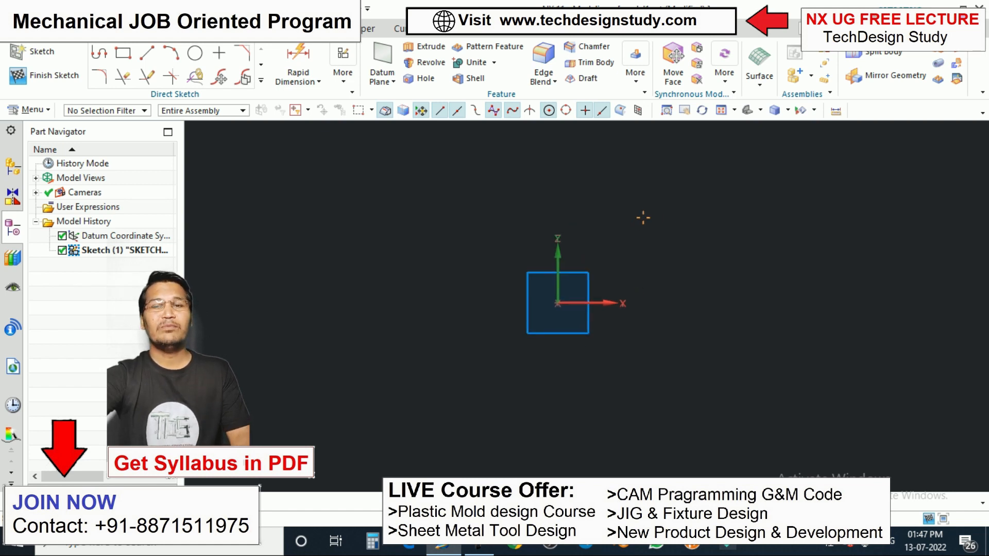
scroll(643, 218, down, 1)
mouse_move(643, 218)
shift+middle_down()
mouse_move(607, 218)
mouse_move(638, 216)
shift+middle_up()
scroll(639, 215, up, 1)
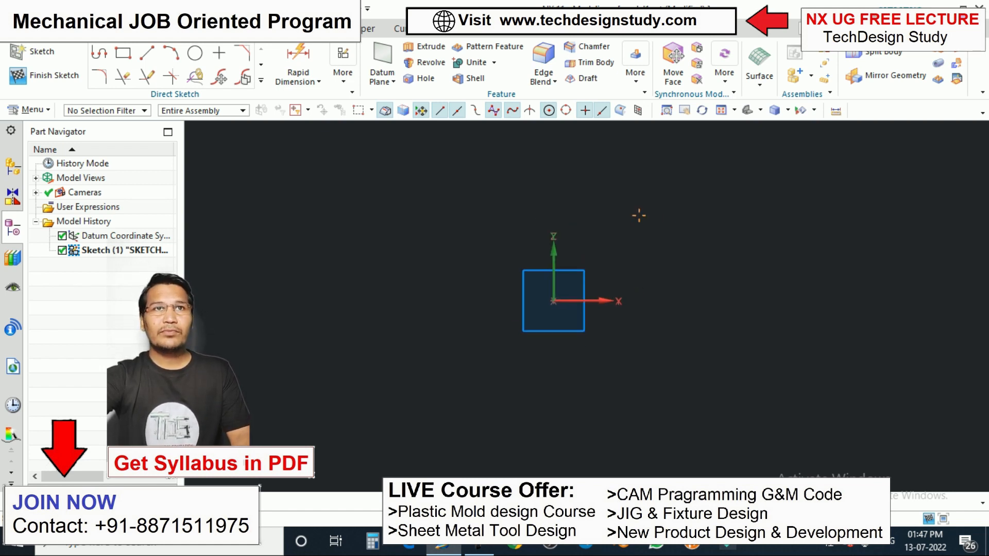
Draw a rectangle from four lines, about 81 mm by 40.9 mm, with its upper left corner about 11 mm right of and 56 mm above the origin
click(147, 53)
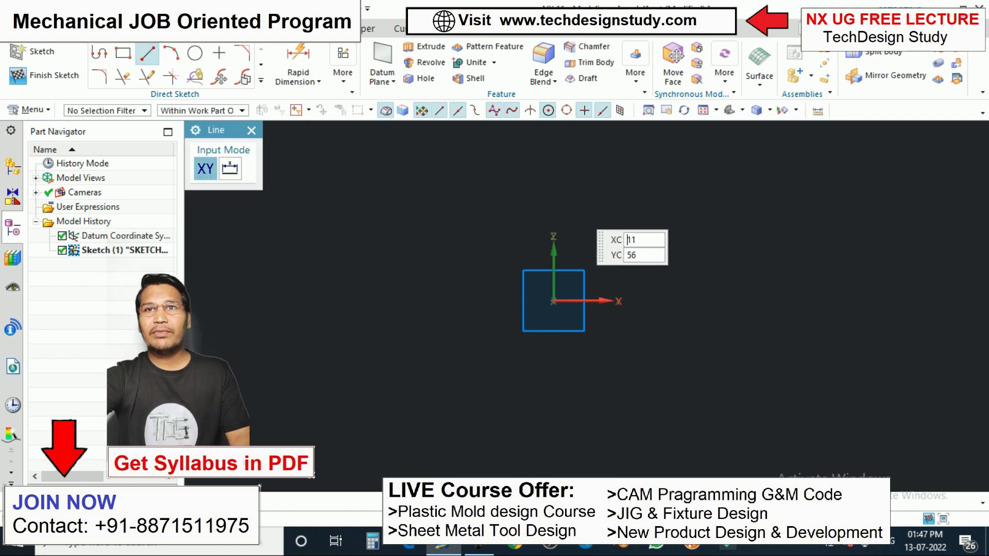
click(572, 205)
click(711, 205)
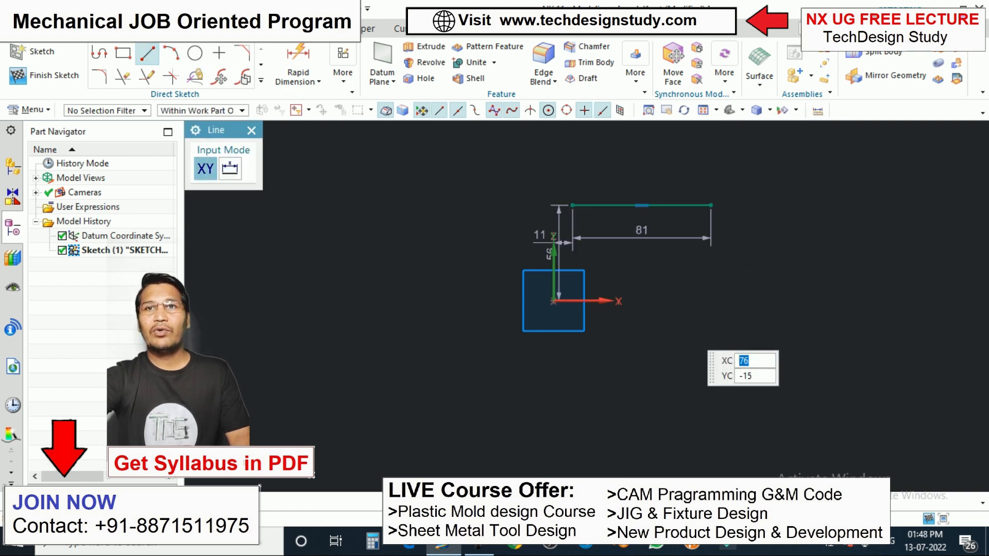
click(572, 206)
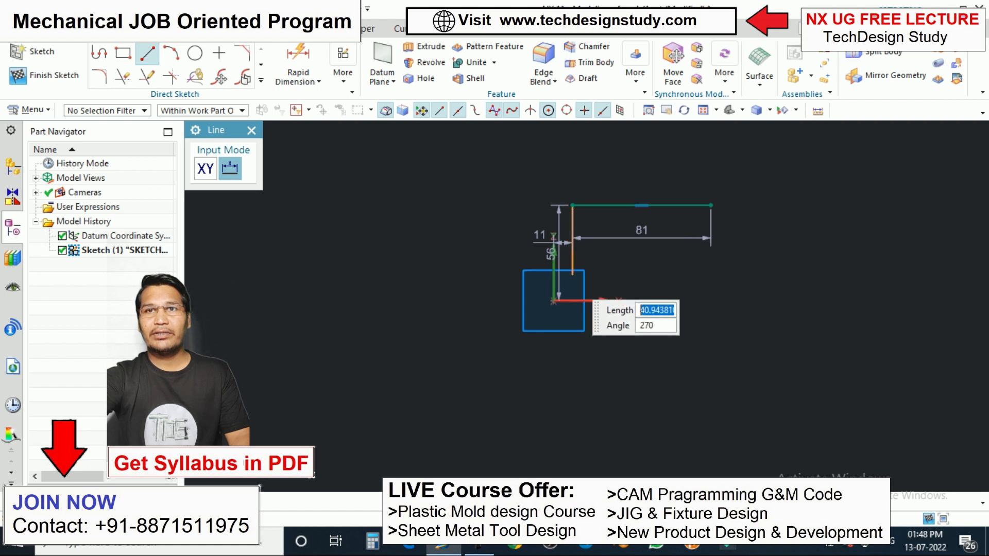
click(573, 275)
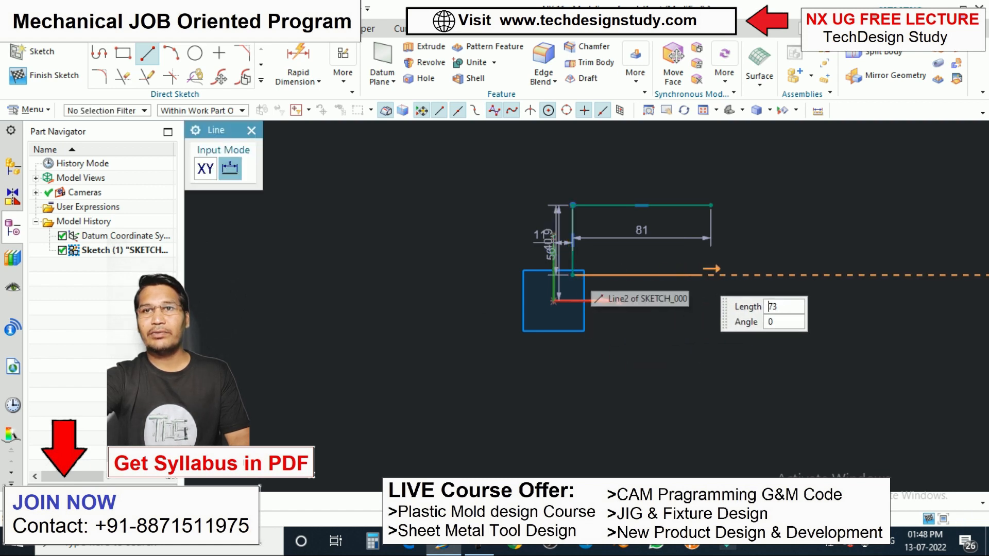
click(711, 275)
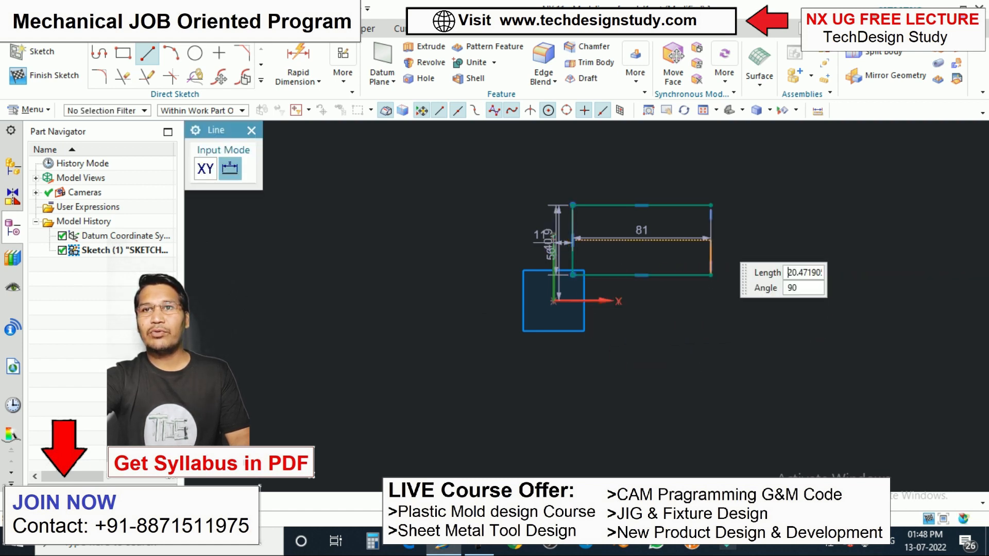
click(711, 205)
click(251, 130)
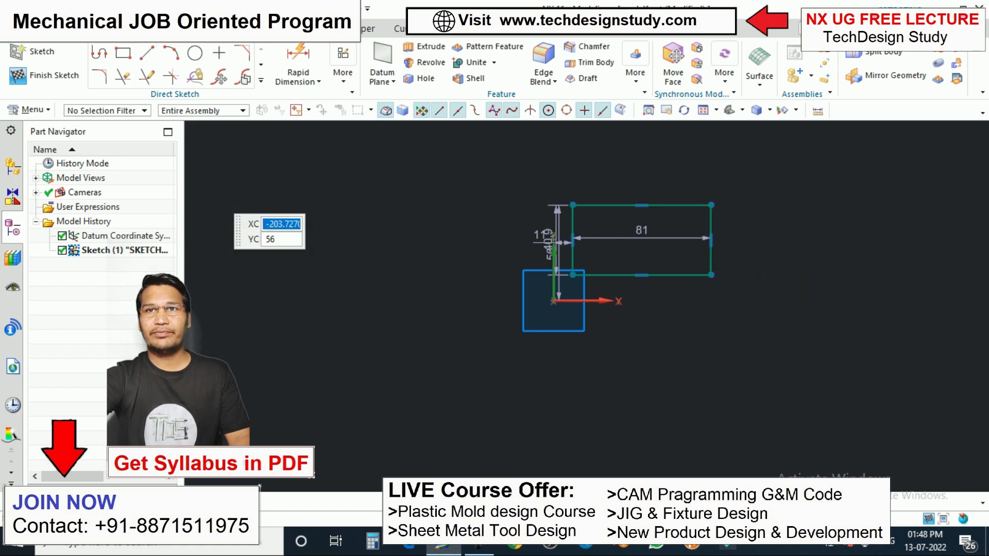
Reshape the rectangle by its two left corners to about 66.1 mm wide, with its left edge about 25.9 mm from the Z axis
scroll(572, 195, down, 2)
scroll(605, 231, up, 2)
scroll(553, 226, up, 1)
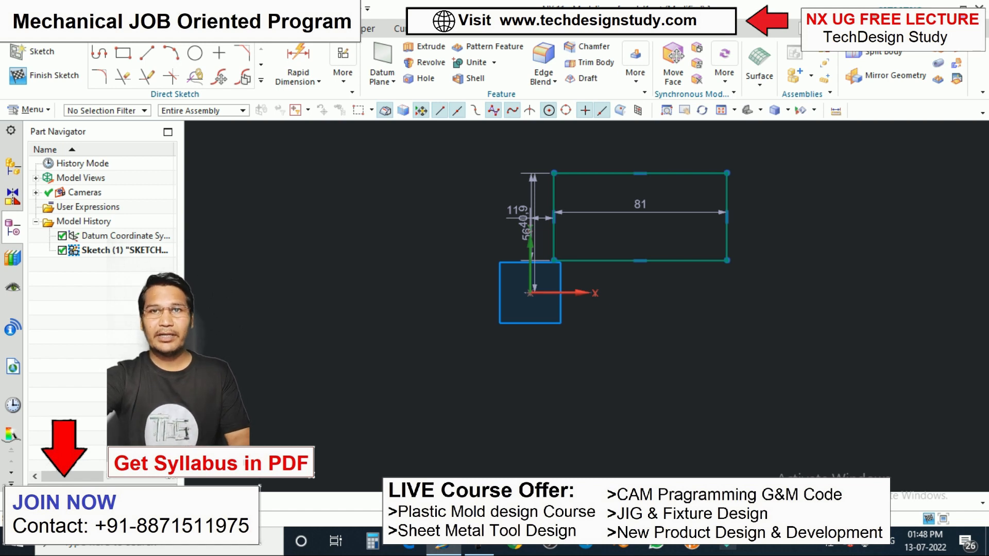
scroll(641, 299, down, 2)
scroll(614, 283, up, 2)
scroll(646, 271, down, 1)
scroll(636, 269, up, 1)
drag(572, 181, 597, 152)
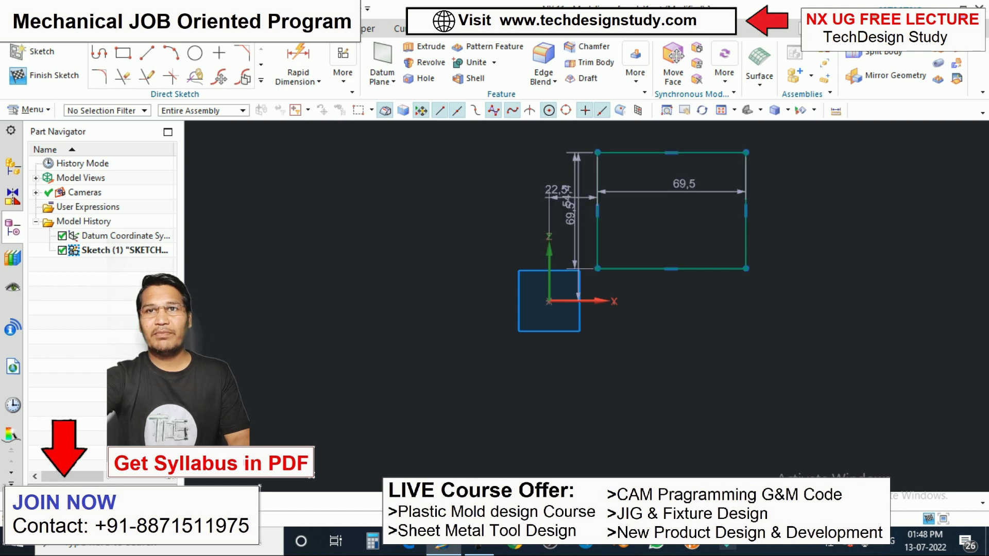
drag(598, 269, 606, 237)
scroll(608, 240, down, 1)
scroll(614, 237, up, 1)
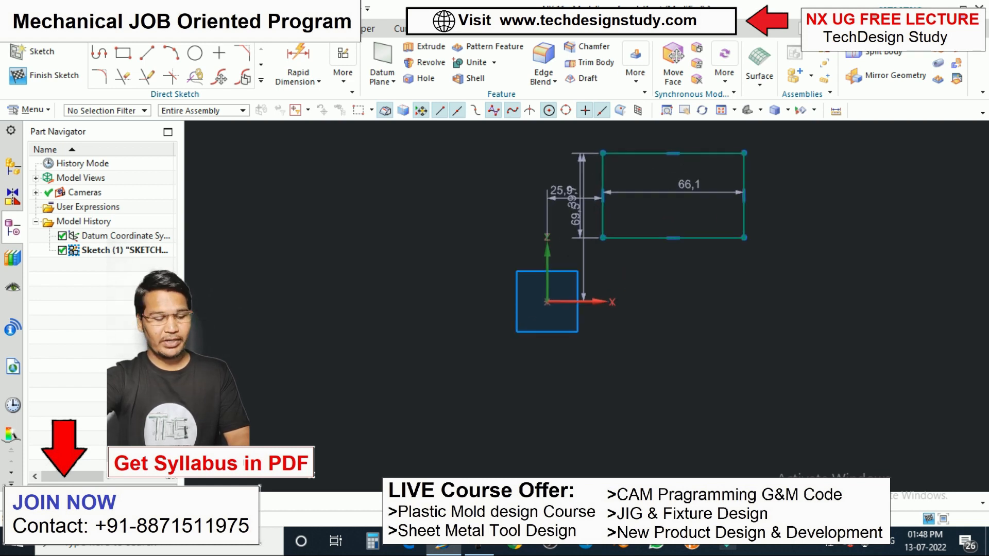
Turn the rectangle's width into a driving dimension with Rapid Dimension and set it to 50 mm
key(d)
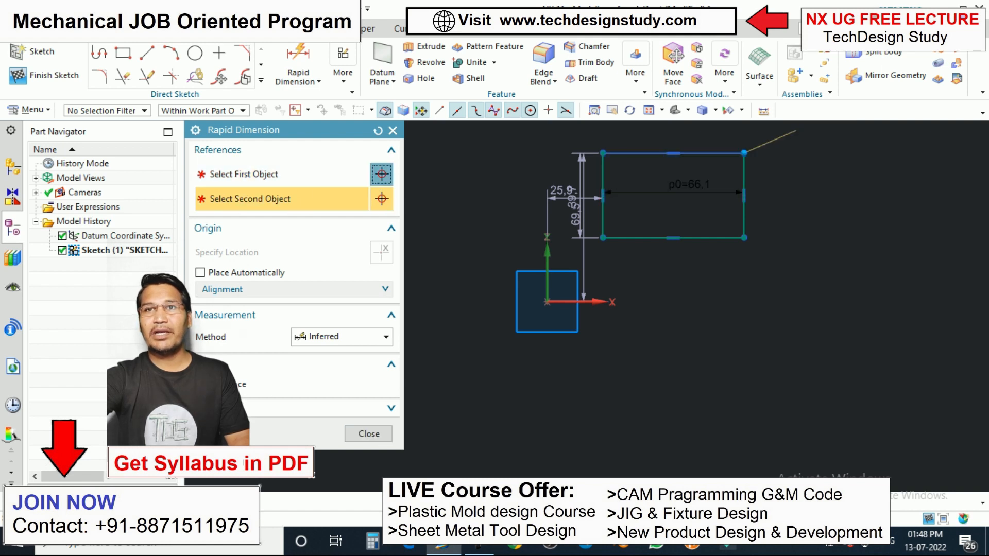
click(680, 192)
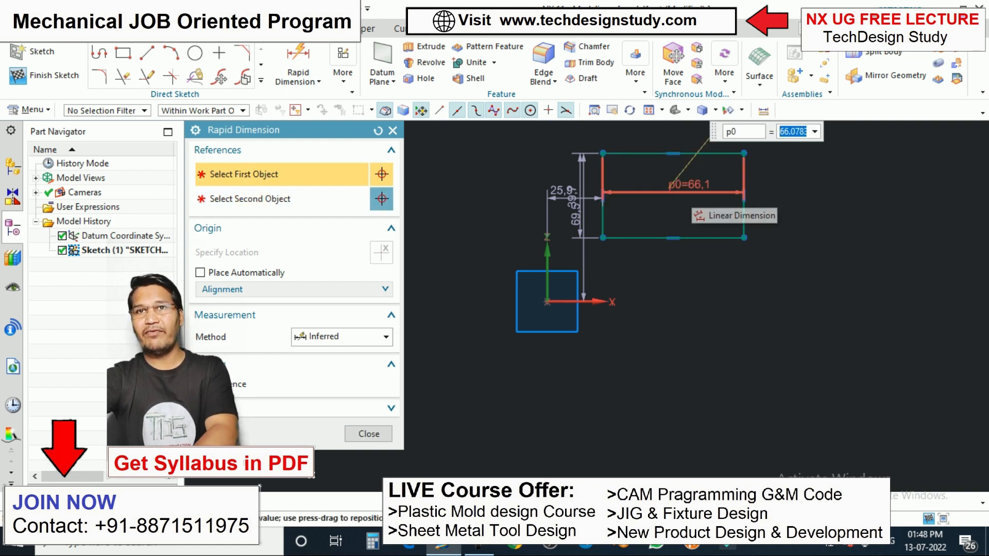
text(50)
key(Return)
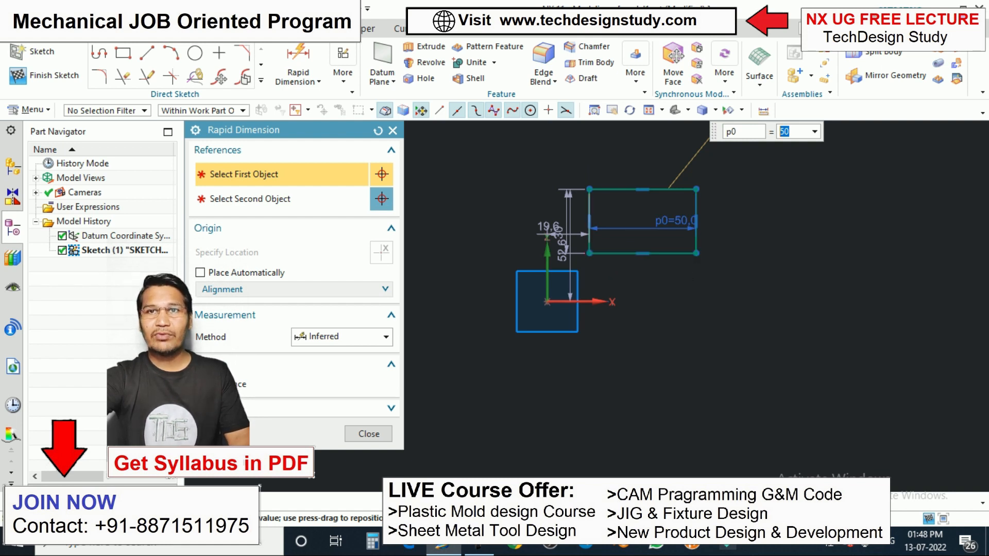
click(369, 434)
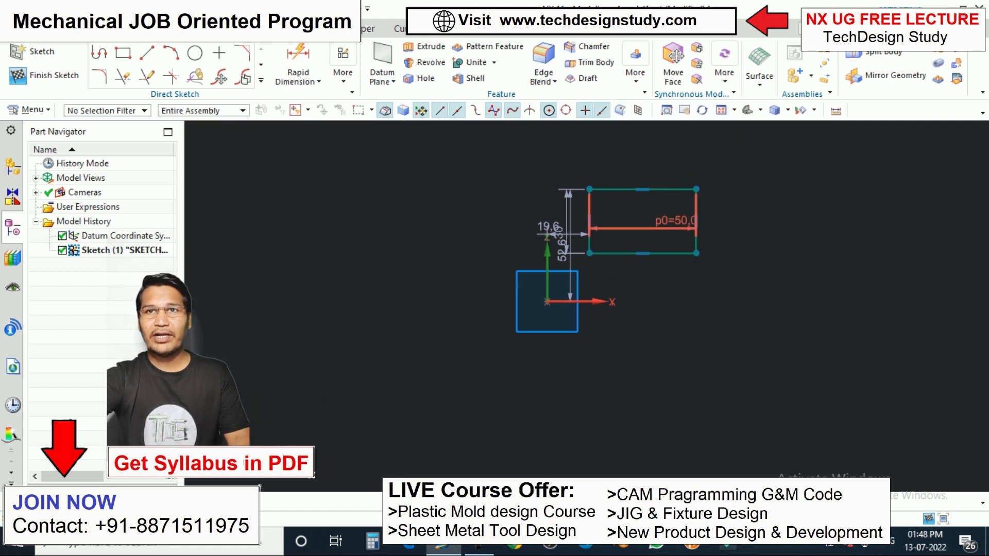
Move the rectangle's lower left corner onto the origin and place its width dimension above the upper edge
mouse_move(589, 253)
mouse_down()
mouse_move(554, 273)
mouse_move(547, 302)
mouse_up()
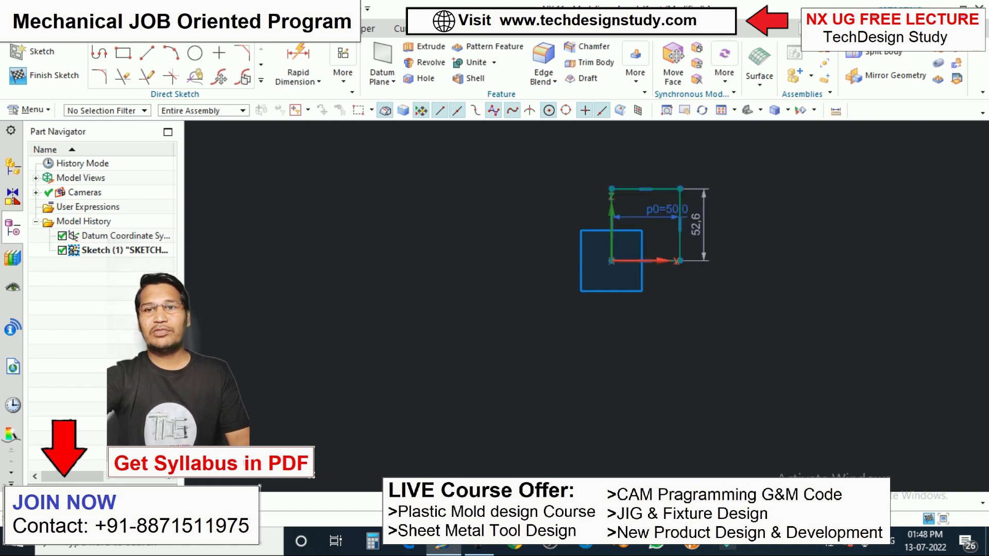
scroll(727, 282, up, 2)
scroll(732, 290, down, 2)
scroll(677, 213, up, 2)
drag(665, 217, 645, 152)
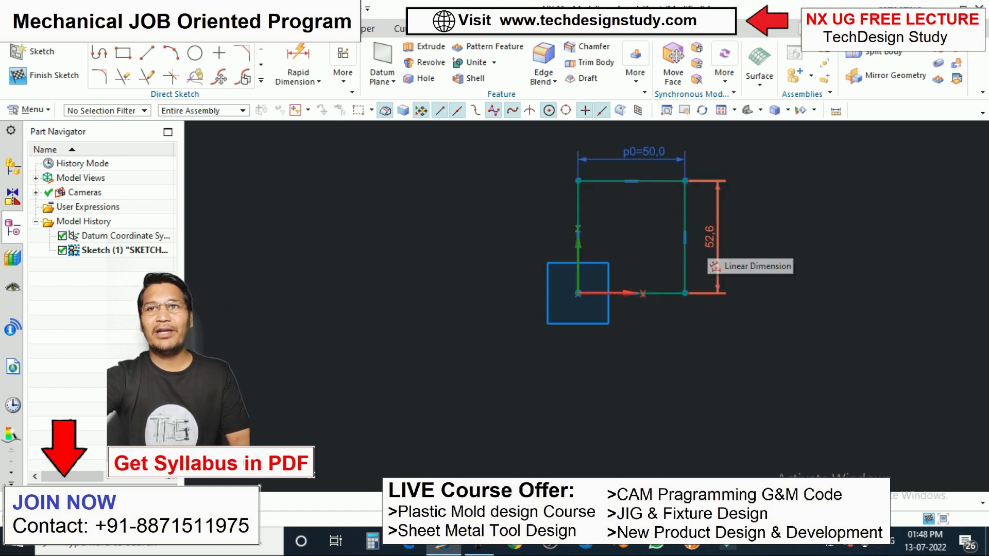
Set the rectangle's height dimension to 50 mm
double_click(715, 256)
text(50)
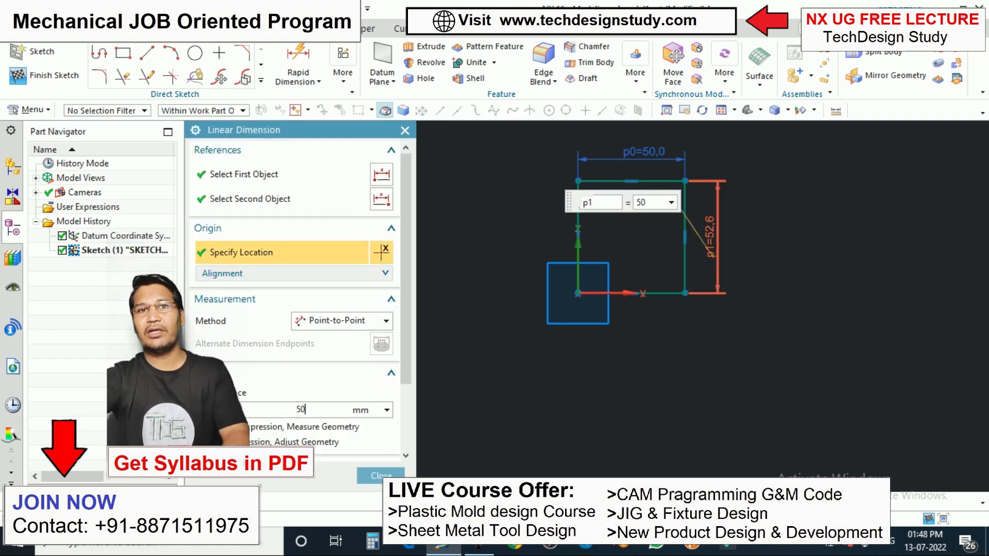
key(Return)
Draw a circle about 20.7 mm in diameter inside the square, centred about 23.9 mm from its left edge and 22.5 mm below its upper edge
scroll(641, 234, up, 1)
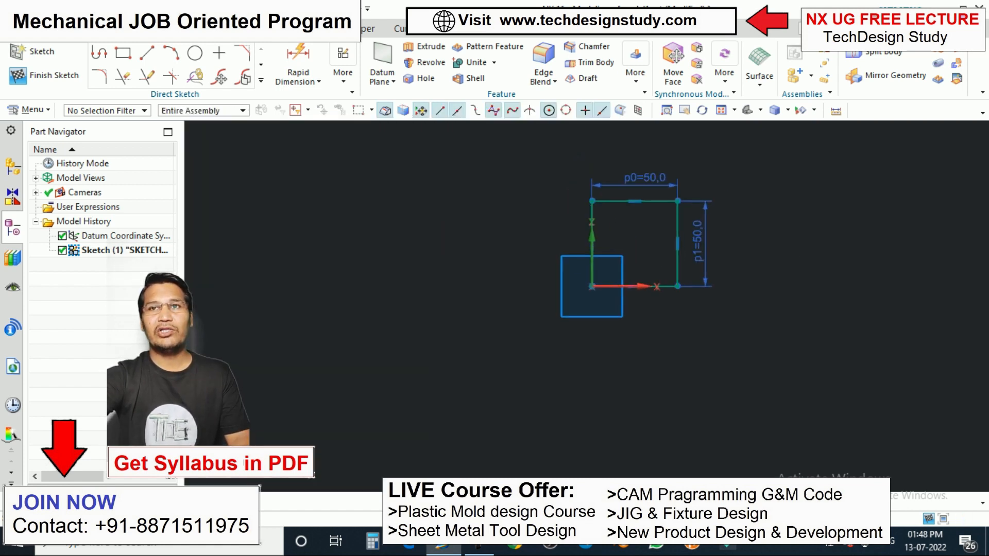
scroll(685, 203, up, 2)
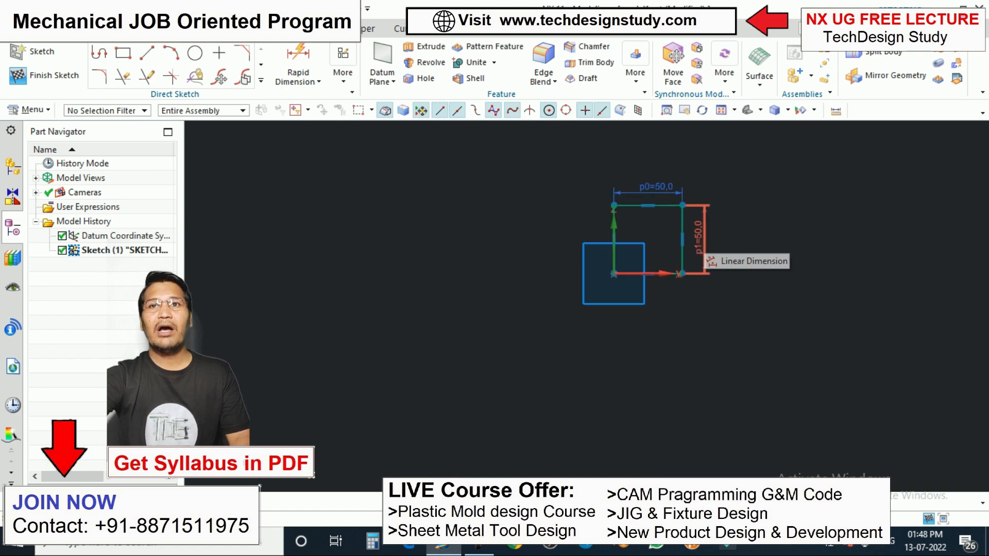
click(196, 52)
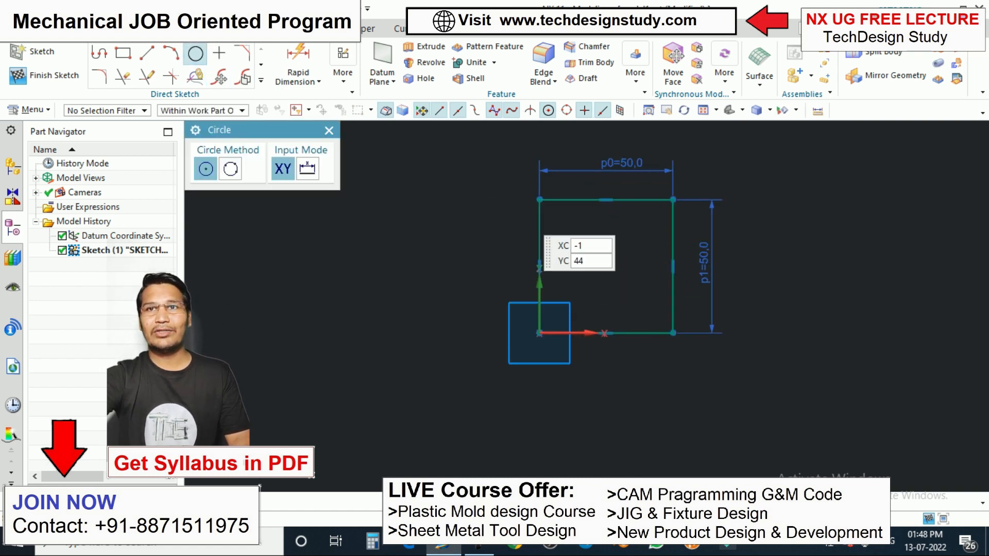
scroll(582, 243, up, 2)
click(614, 268)
click(642, 297)
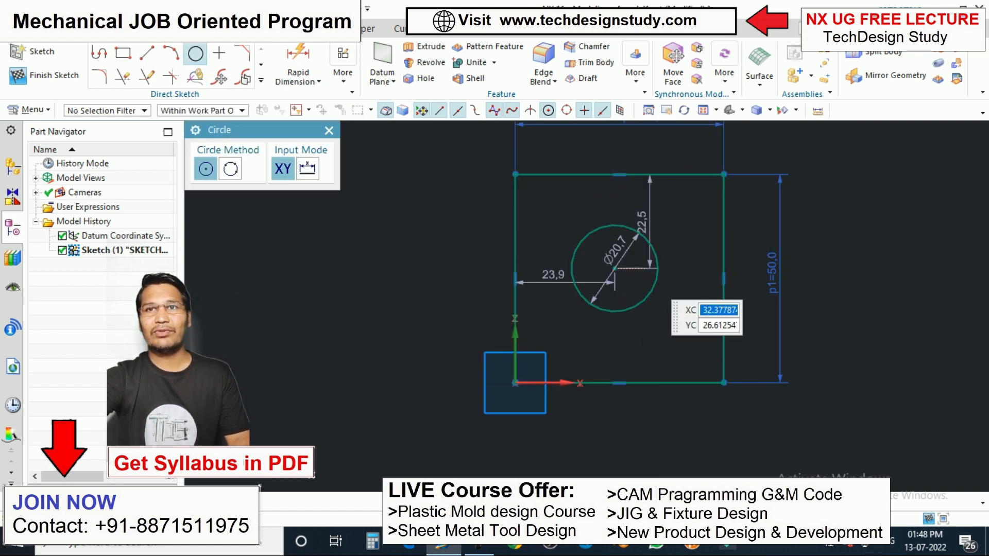
scroll(693, 219, down, 3)
click(329, 131)
Move the circle's centre to about 23 mm from the square's left edge and 20.4 mm below its upper edge
scroll(665, 226, down, 2)
scroll(629, 247, up, 4)
scroll(703, 283, down, 2)
scroll(701, 252, up, 1)
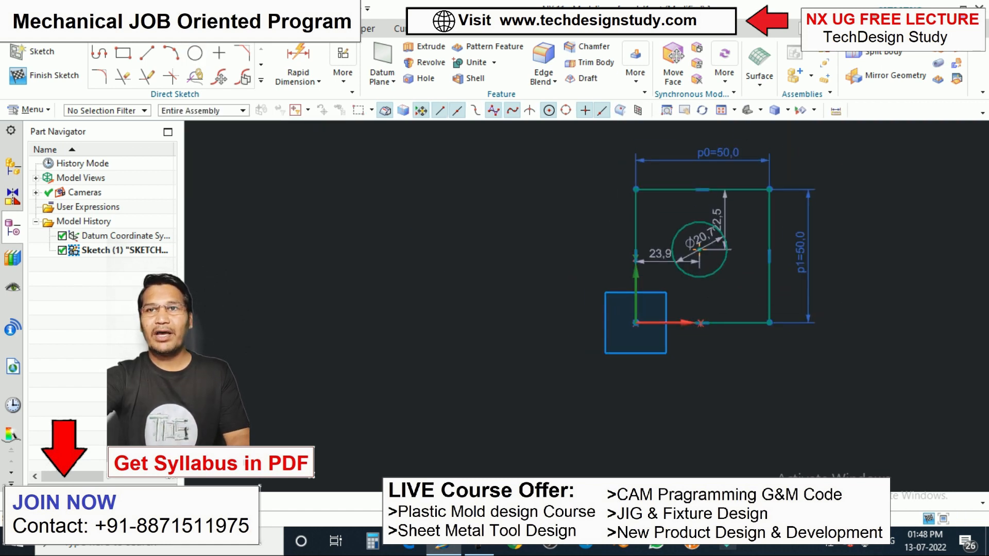
mouse_move(699, 250)
mouse_down()
mouse_move(705, 241)
mouse_move(711, 270)
mouse_move(696, 241)
mouse_up()
Set the circle's diameter to 20 mm, keeping the Diametral method
scroll(740, 205, up, 1)
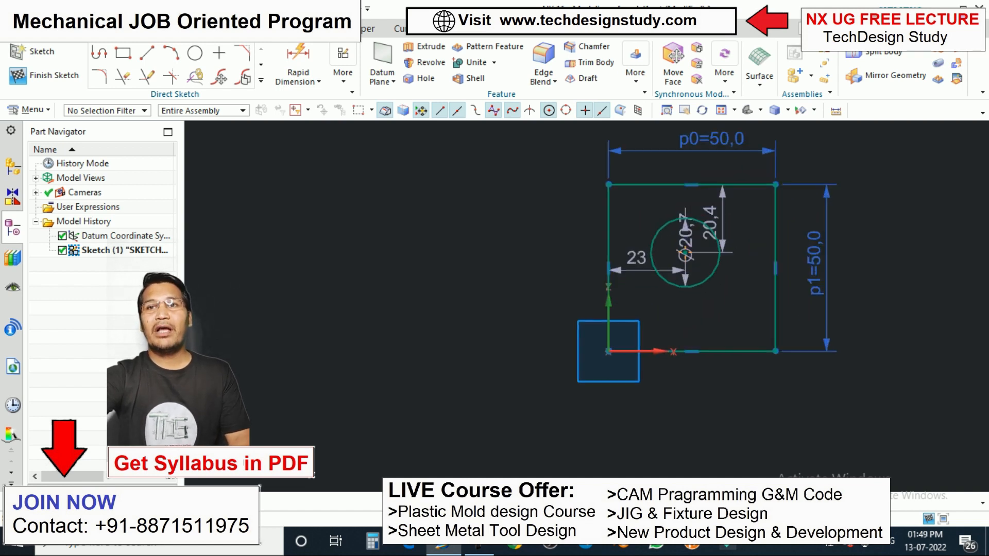
double_click(685, 252)
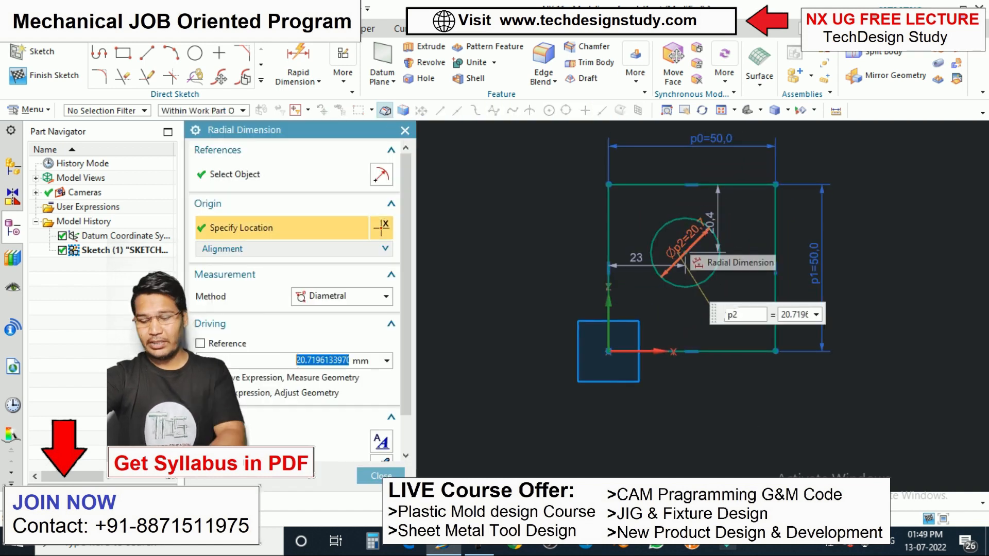
text(20)
key(Return)
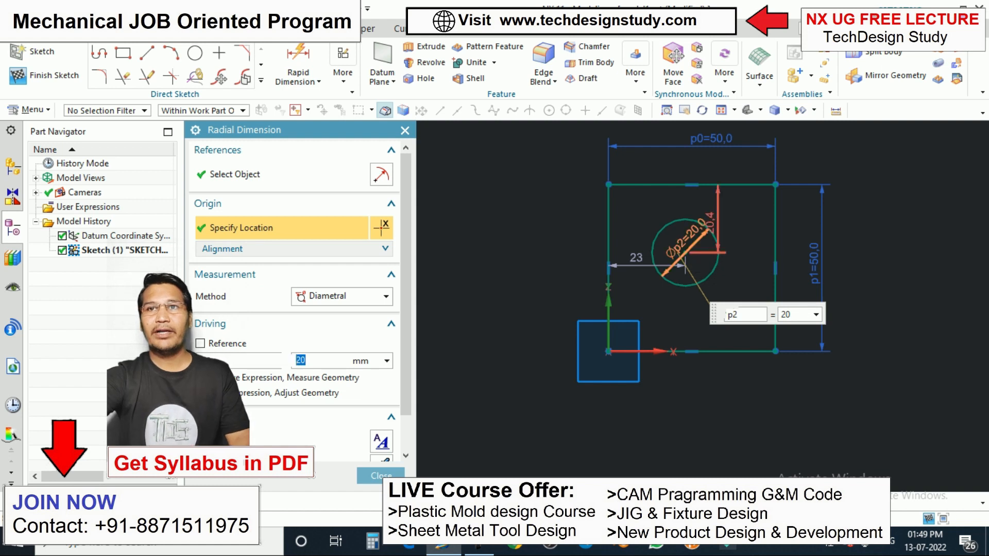
scroll(724, 259, down, 1)
scroll(736, 258, up, 1)
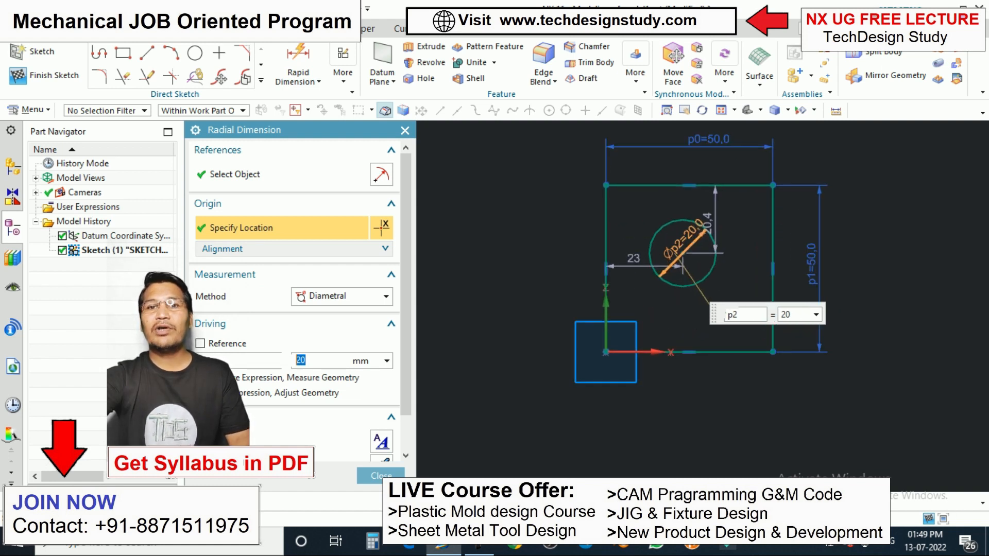
scroll(717, 262, down, 1)
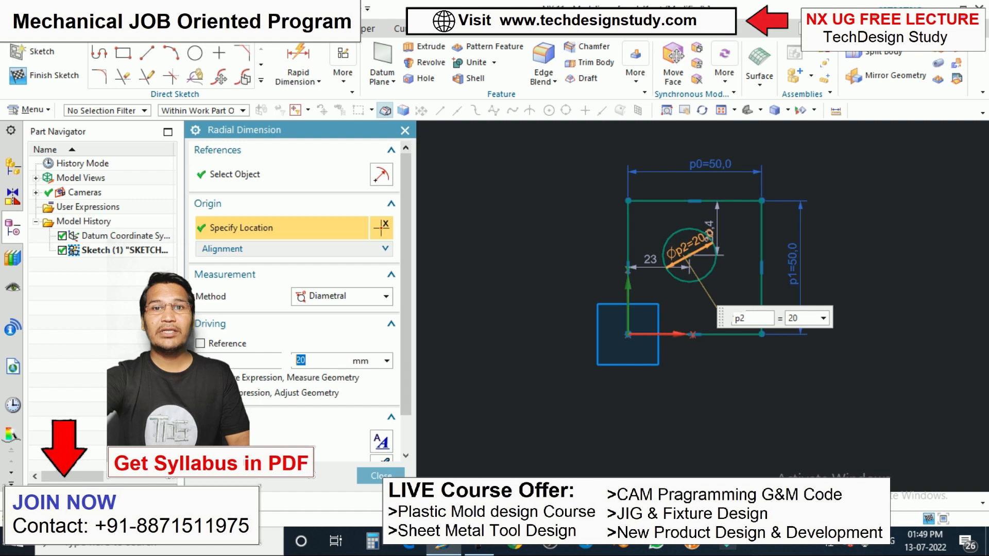
click(405, 131)
Align the circle's centre horizontally with the midpoint of the square's left edge using a geometric constraint
scroll(632, 236, down, 1)
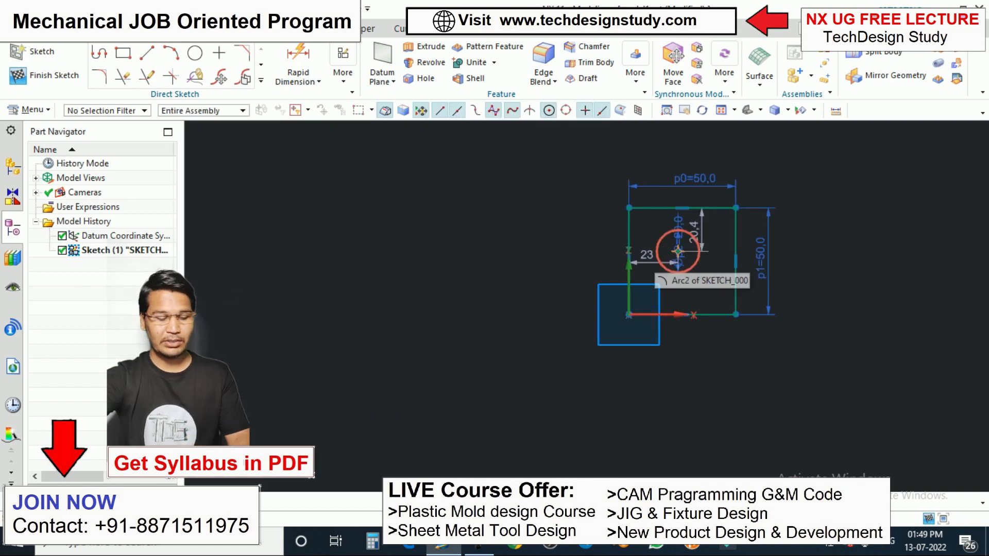
scroll(711, 236, up, 1)
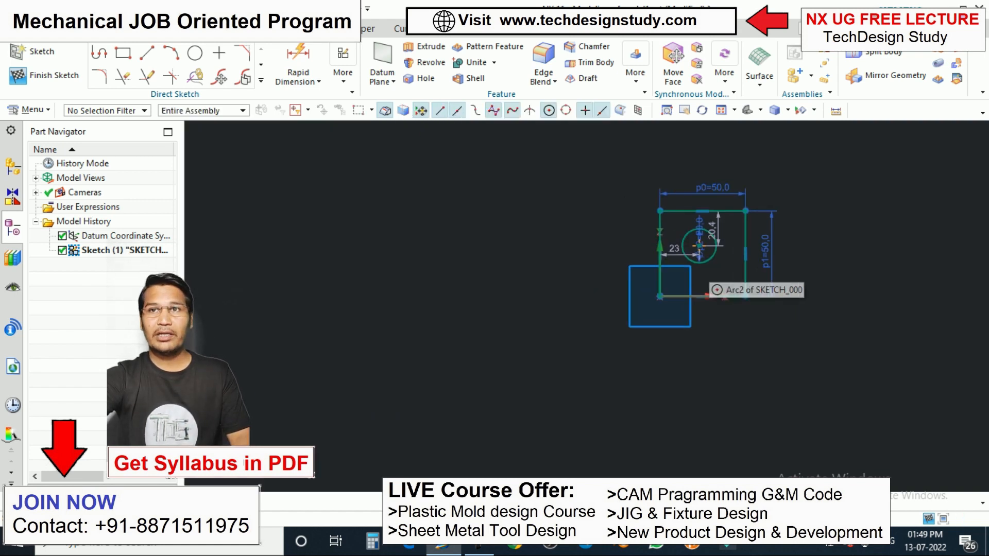
key(d)
key(Escape)
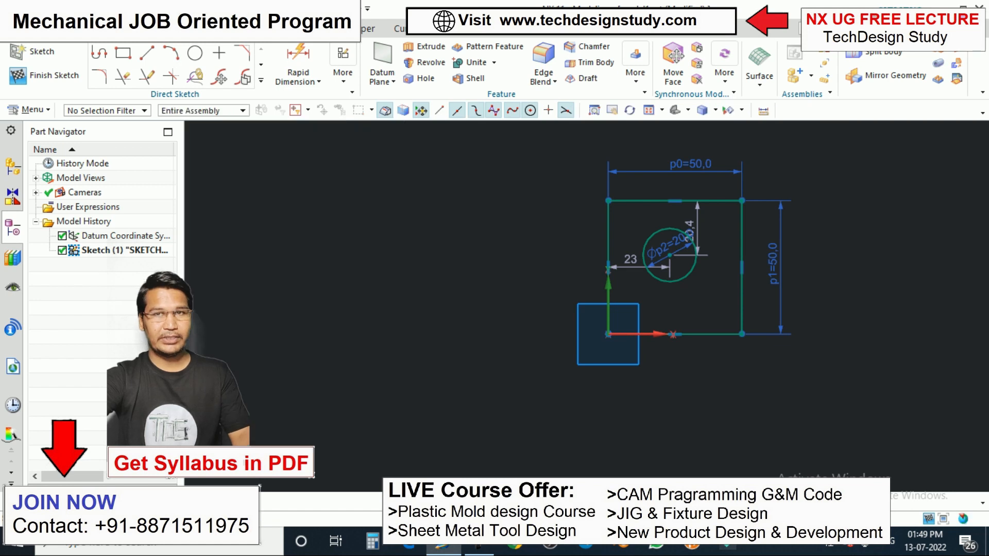
key(c)
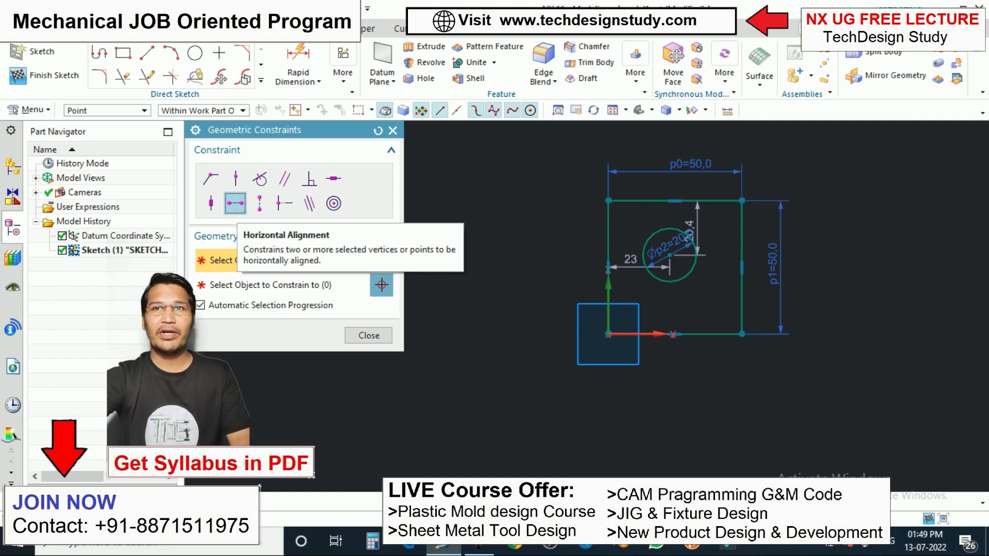
click(670, 254)
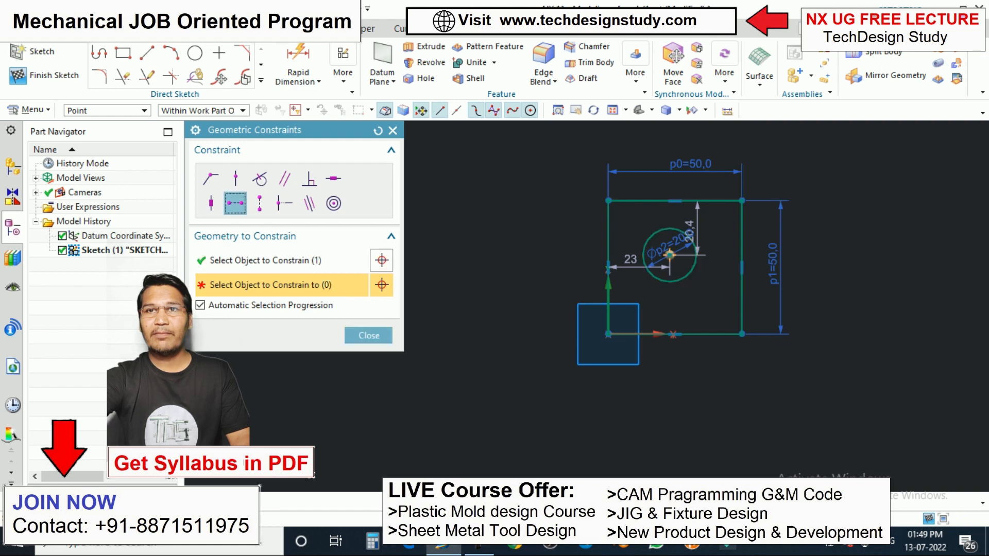
click(608, 267)
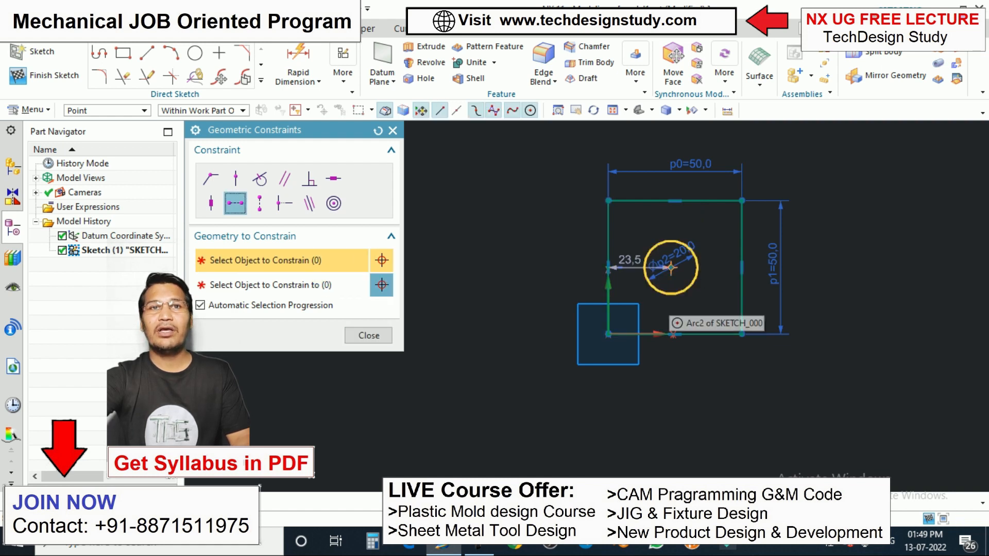
Try to align the circle's centre horizontally with the midpoint of the square's upper edge, and undo that constraint
click(671, 268)
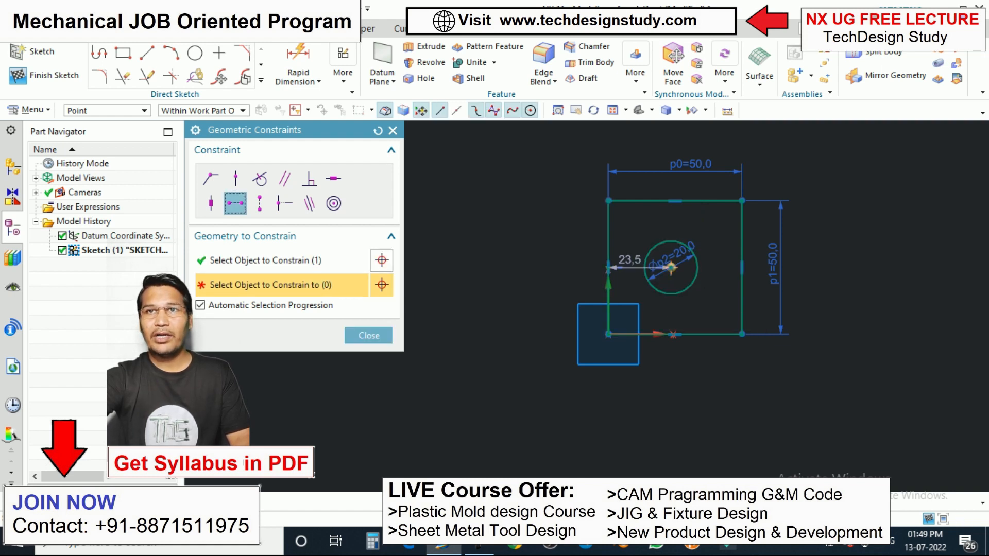
click(666, 201)
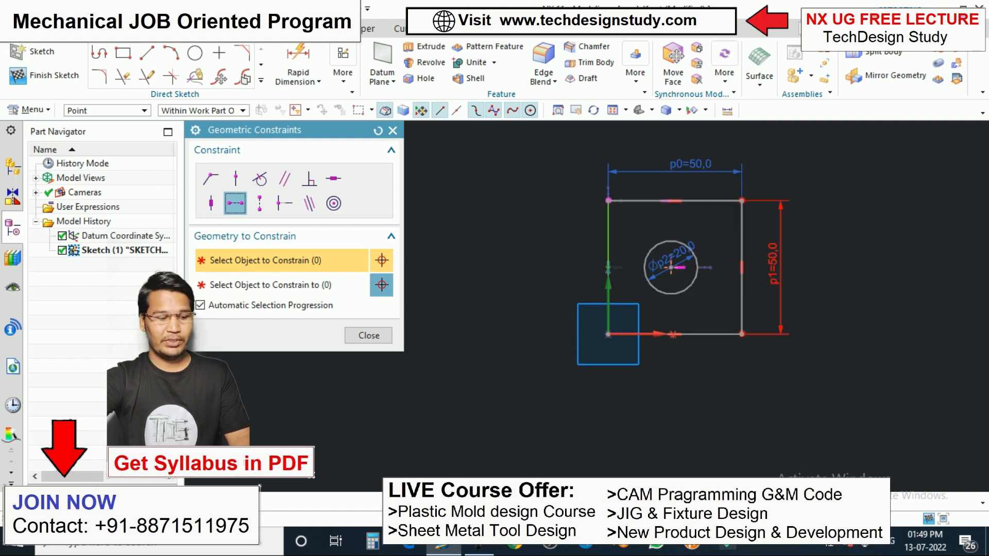
key(ctrl+z)
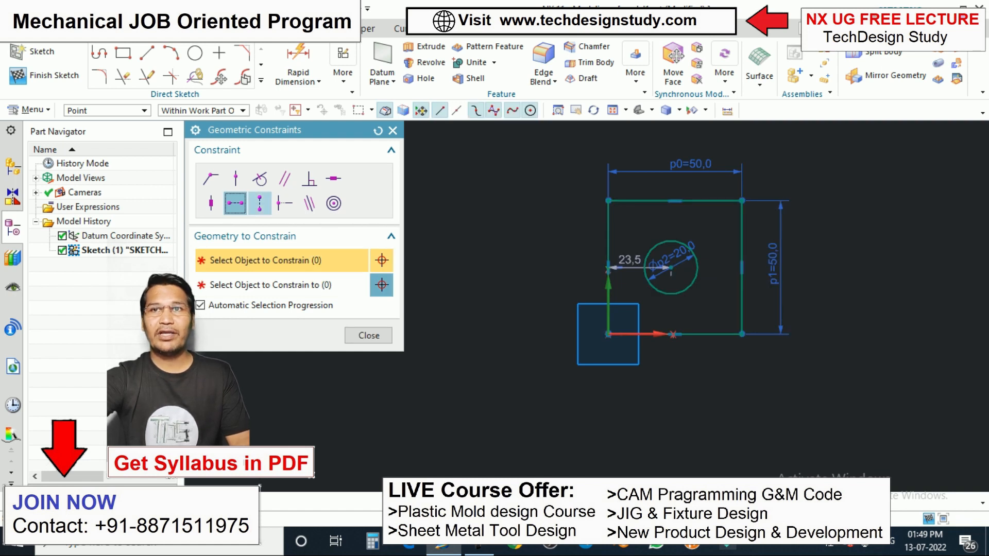
Align the circle's centre vertically with the midpoint of the square's upper edge and finish adding geometric constraints
click(260, 202)
click(671, 267)
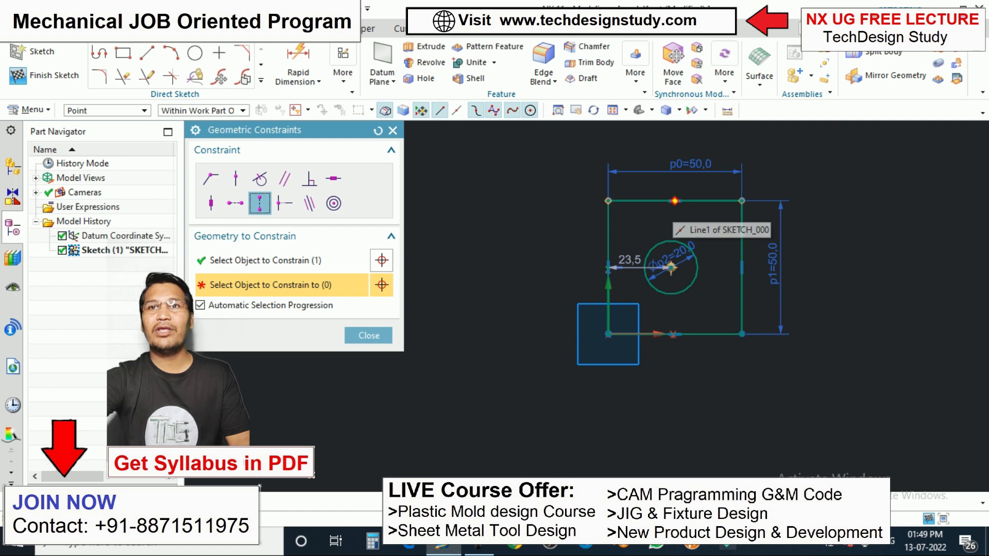
click(674, 200)
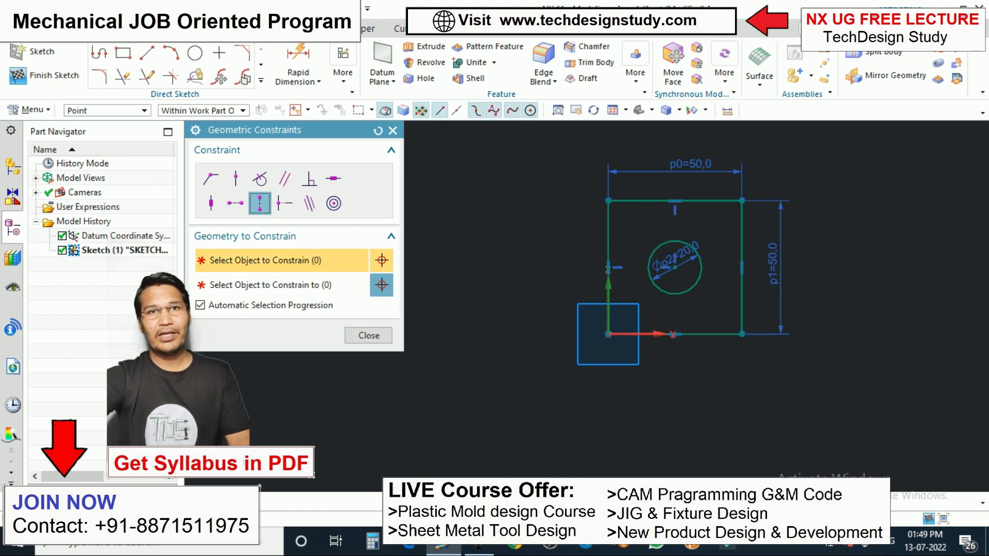
click(368, 335)
scroll(769, 249, down, 2)
scroll(727, 270, up, 2)
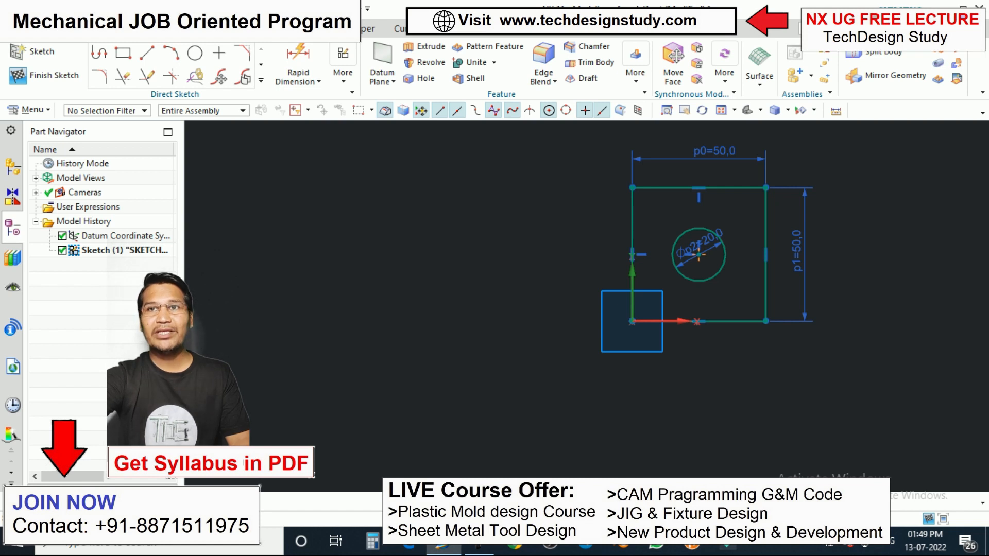
Move the circle's diameter dimension outside the square, beyond its lower right corner
drag(698, 253, 876, 309)
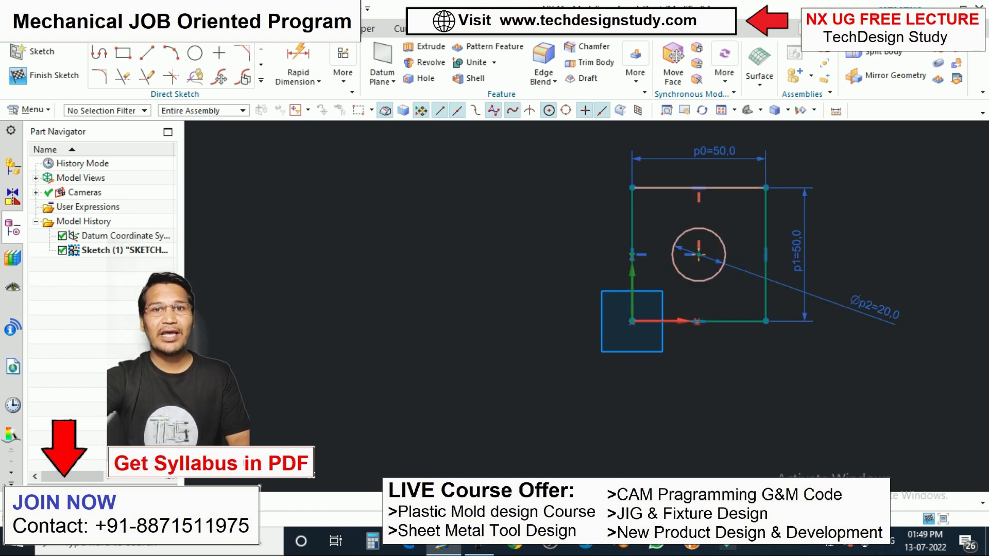
scroll(699, 254, down, 2)
scroll(704, 280, up, 1)
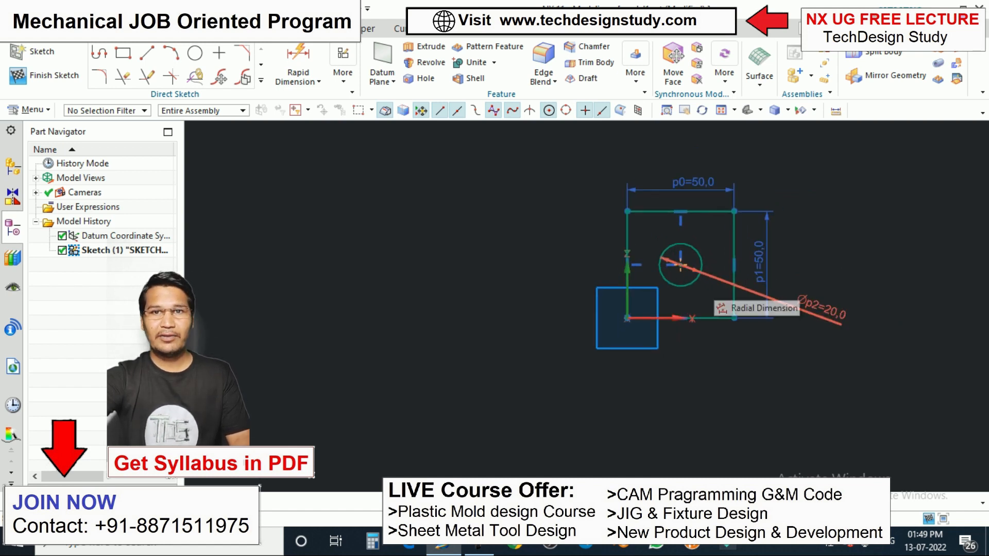
Undo the constraints, dimensions, circle and square until the sketch contains no geometry
drag(819, 383, 558, 189)
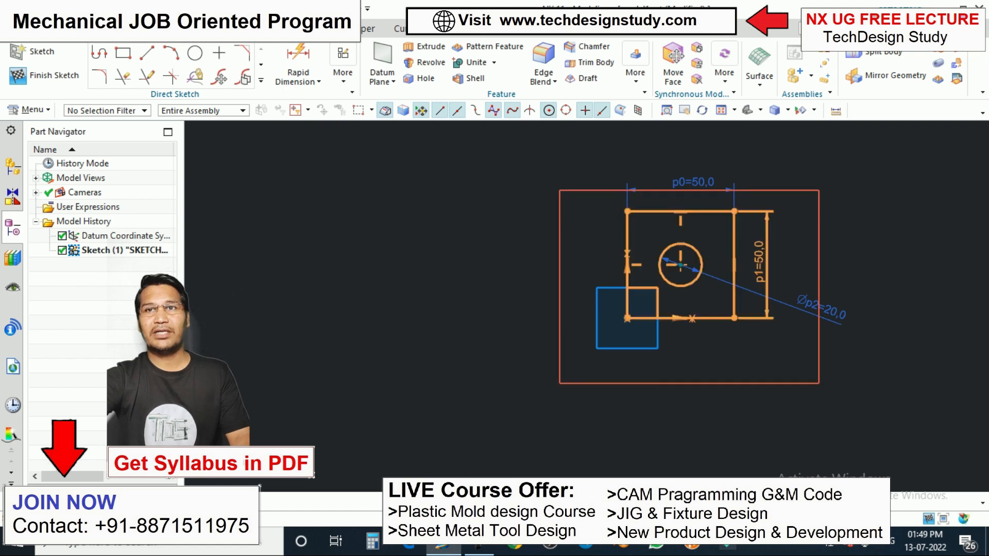
key(Escape)
key(ctrl+z)
key(ctrl+z)
key(ctrl+z)
key(ctrl+z)
key(ctrl+z)
key(ctrl+z)
key(ctrl+z)
key(ctrl+z)
key(ctrl+z)
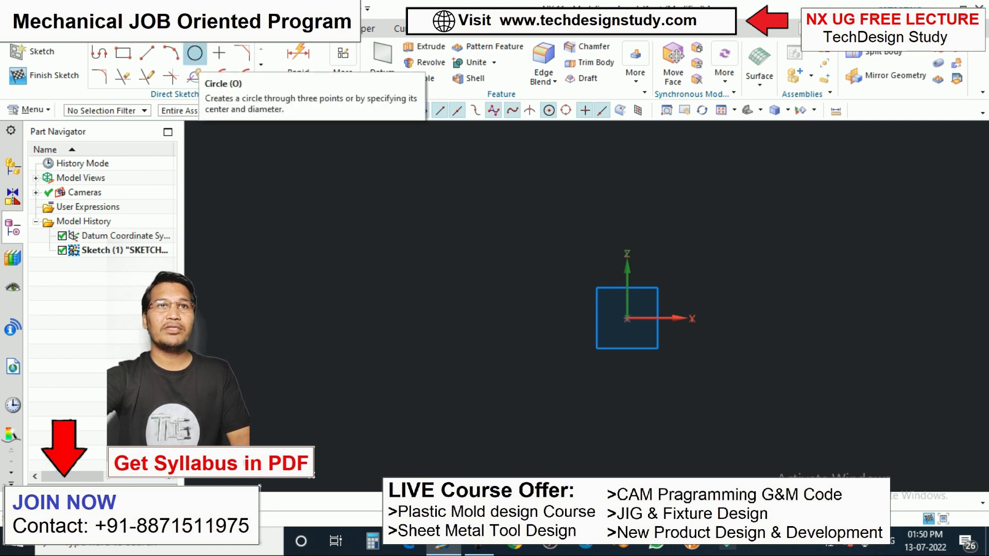
Draw a horizontal line and adjust it to about 48.8 mm long, starting about 40.2 mm right of and 13.2 mm above the origin
click(147, 53)
click(697, 216)
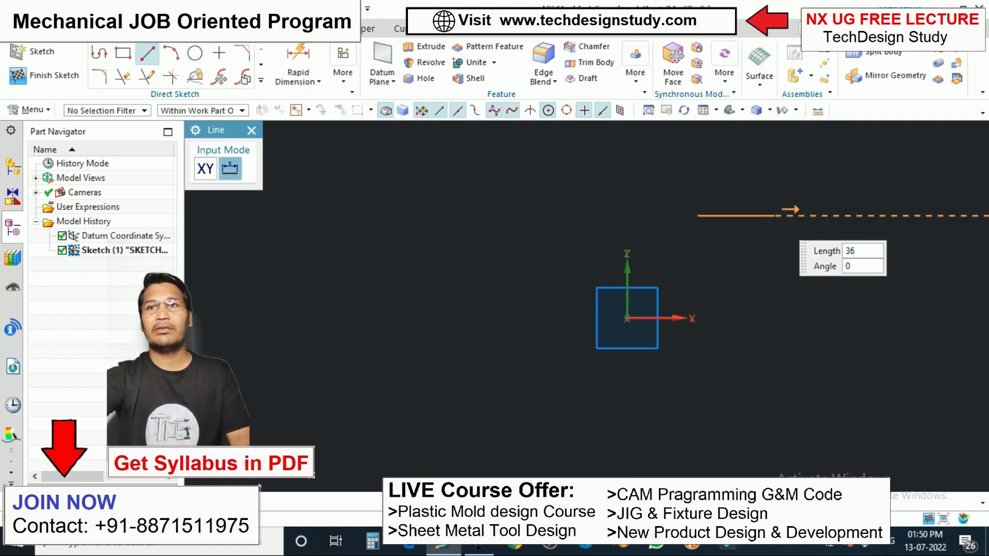
click(817, 216)
key(Escape)
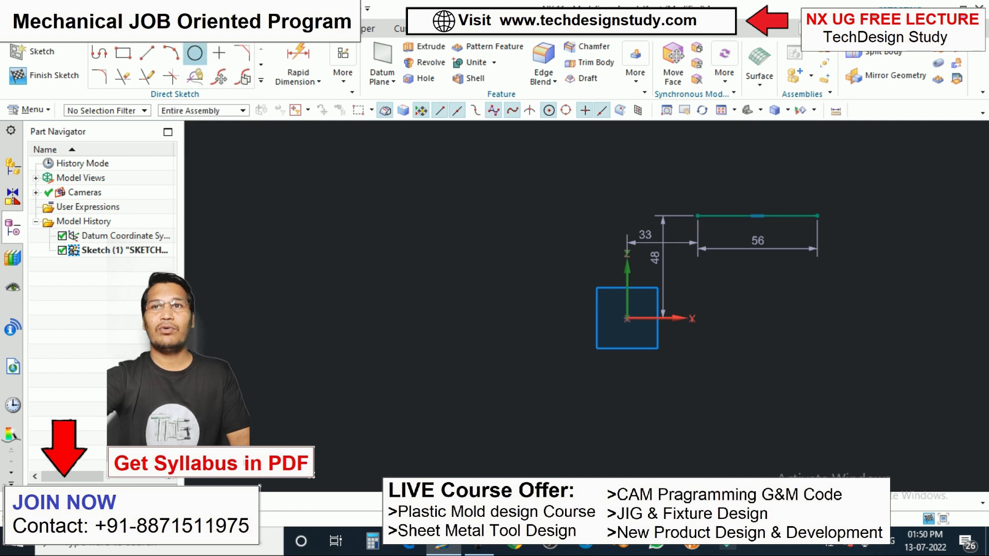
mouse_move(757, 216)
mouse_down()
mouse_move(753, 272)
mouse_move(764, 285)
mouse_up()
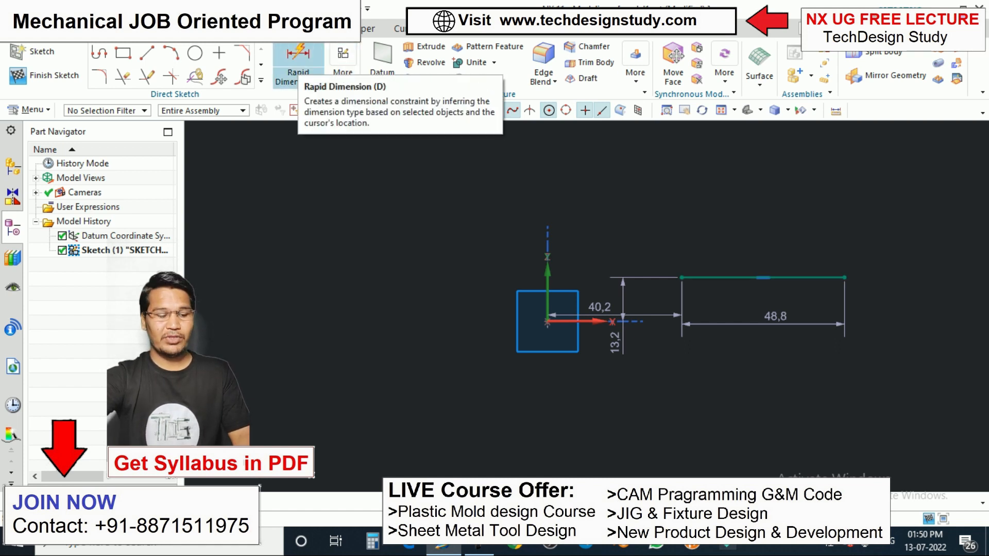
Dimension the vertical distance from the sketch origin to the line's left endpoint with the Inferred method and set it to 10 mm
key(d)
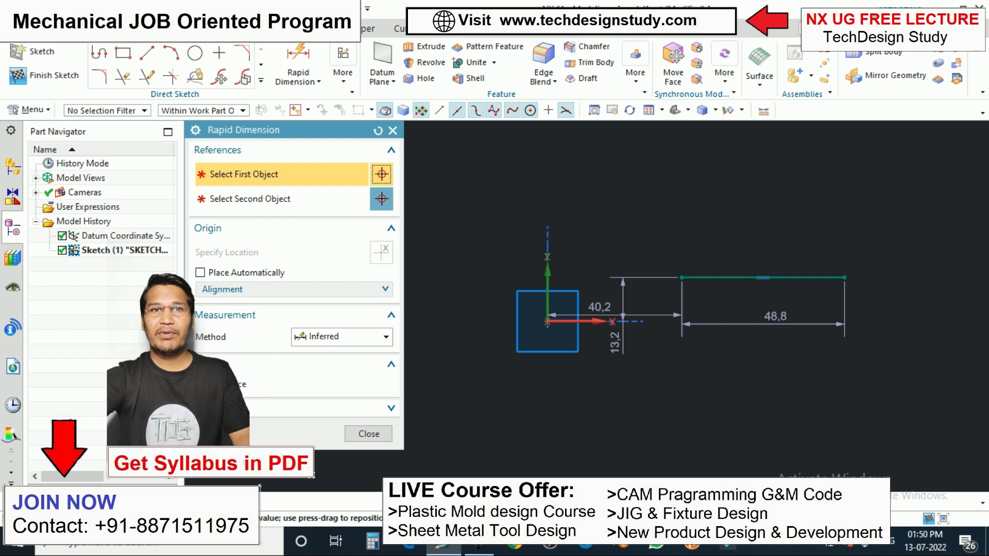
click(385, 337)
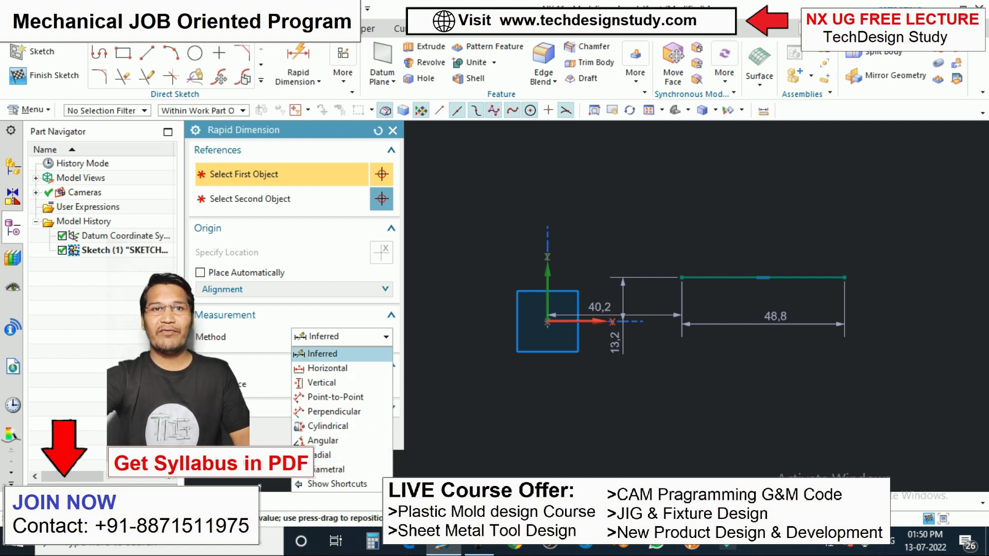
click(322, 354)
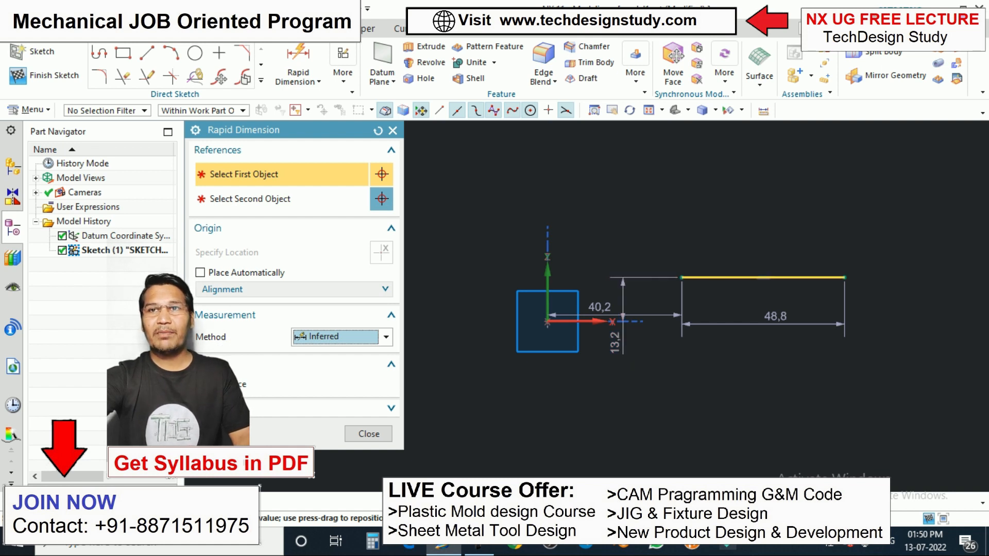
click(682, 278)
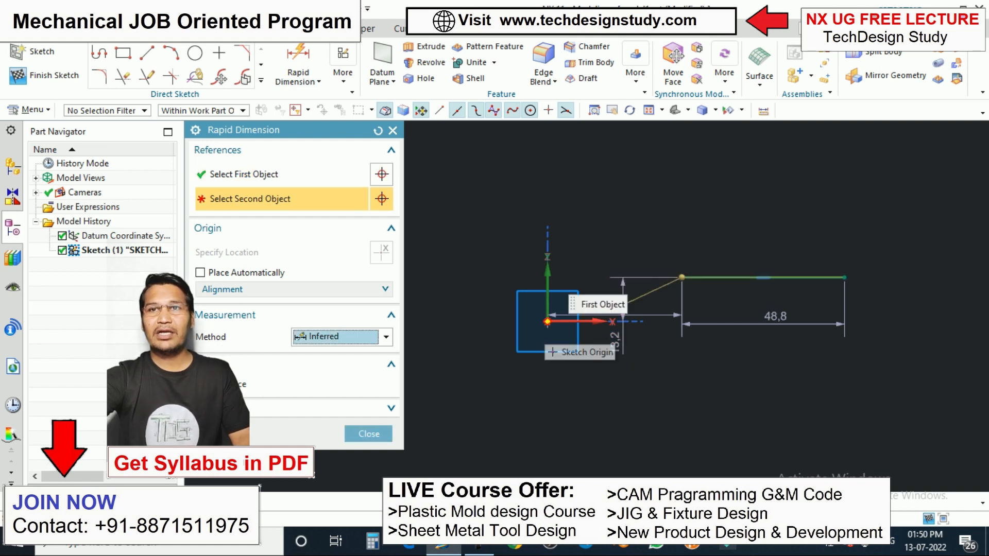
click(548, 321)
scroll(636, 299, up, 3)
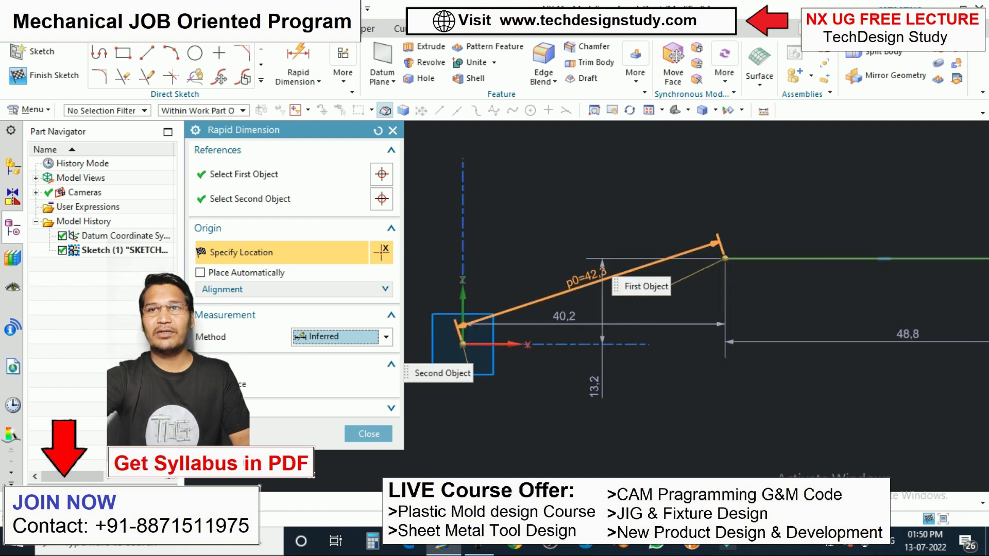
scroll(597, 284, down, 3)
click(522, 320)
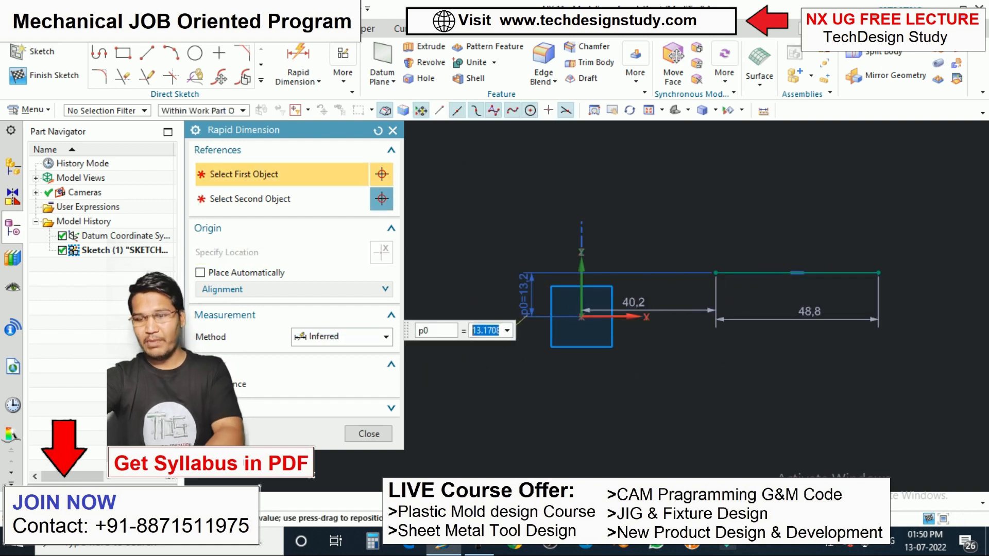
text(10)
key(Return)
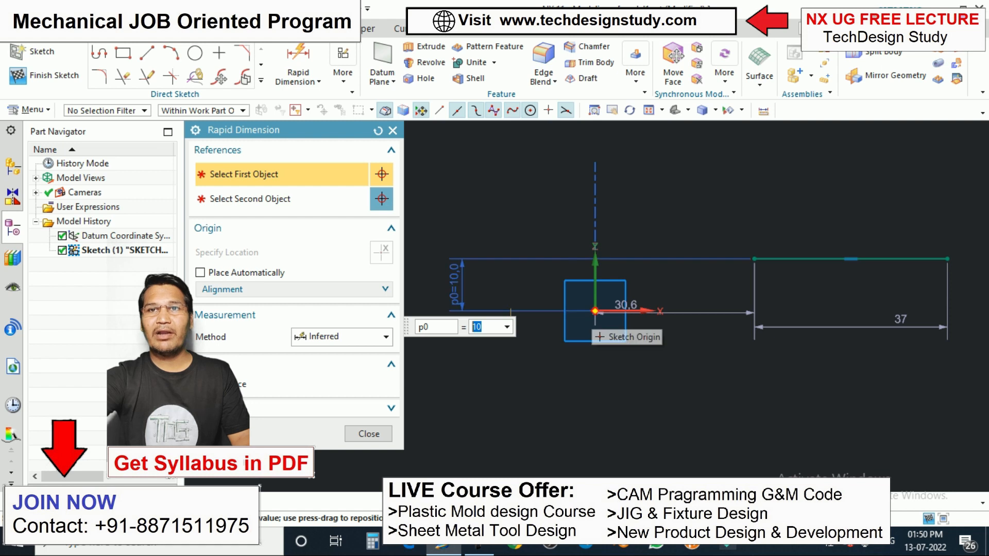
Dimension the horizontal distance from the sketch origin to the line's left endpoint and set it to 30 mm
click(596, 312)
click(754, 259)
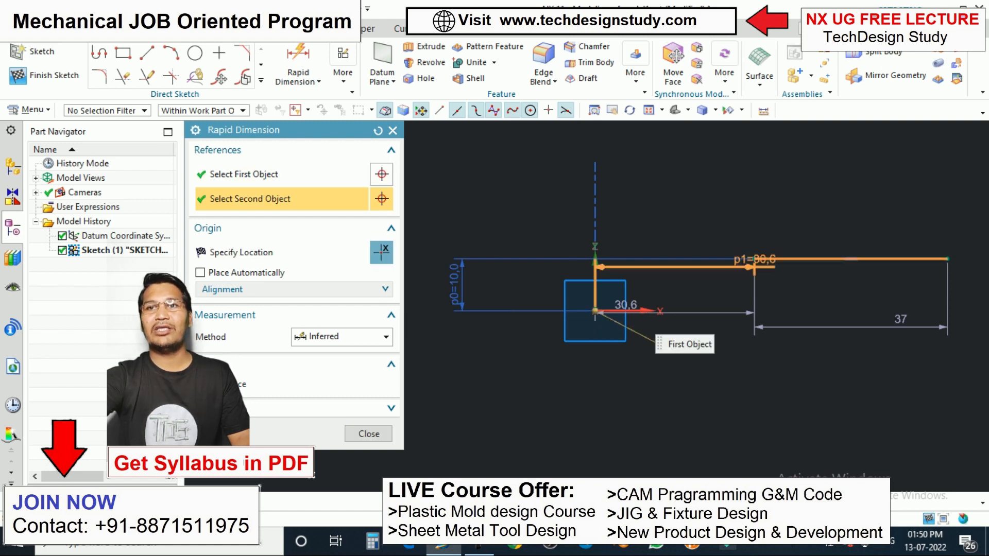
click(695, 219)
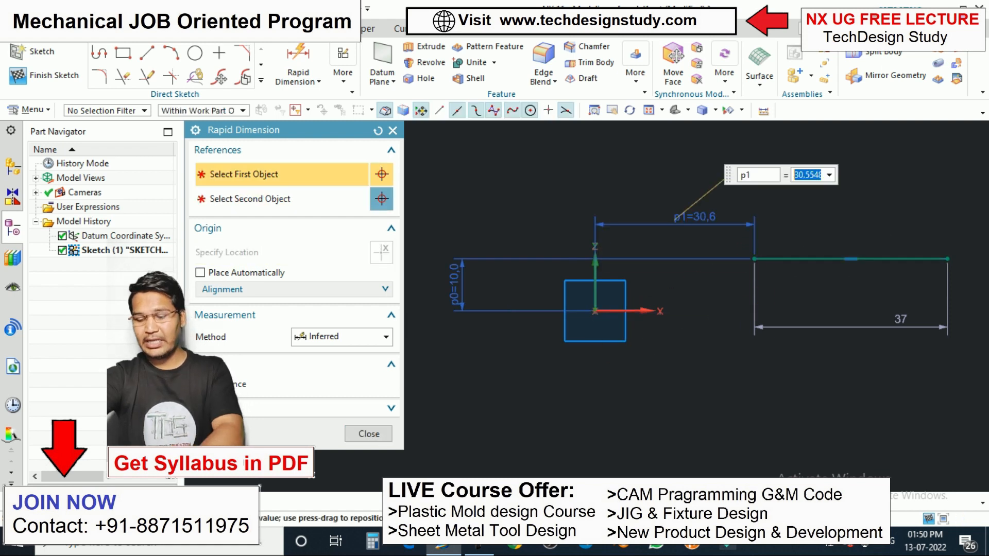
text(30)
key(Return)
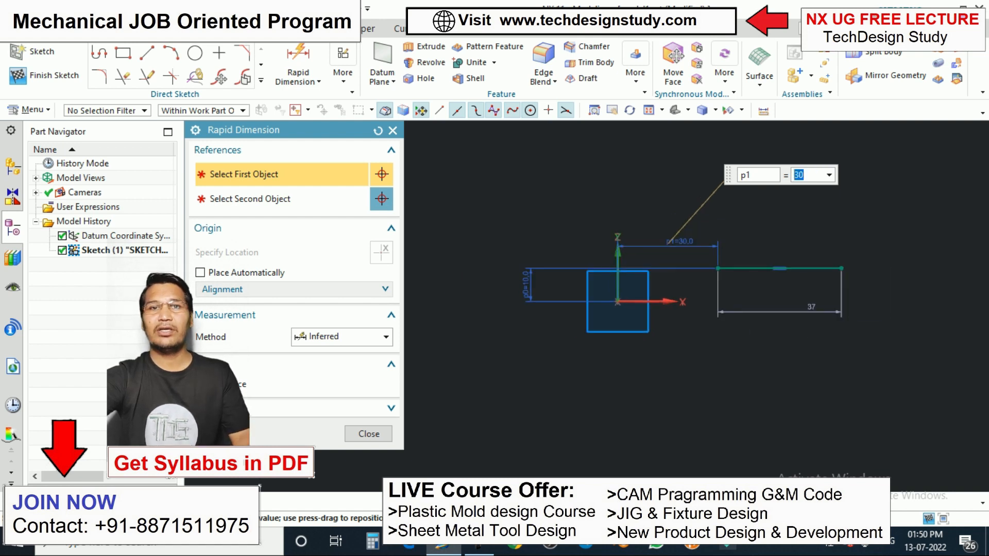
click(368, 433)
Set the horizontal line's length dimension to 40 mm
scroll(388, 326, down, 1)
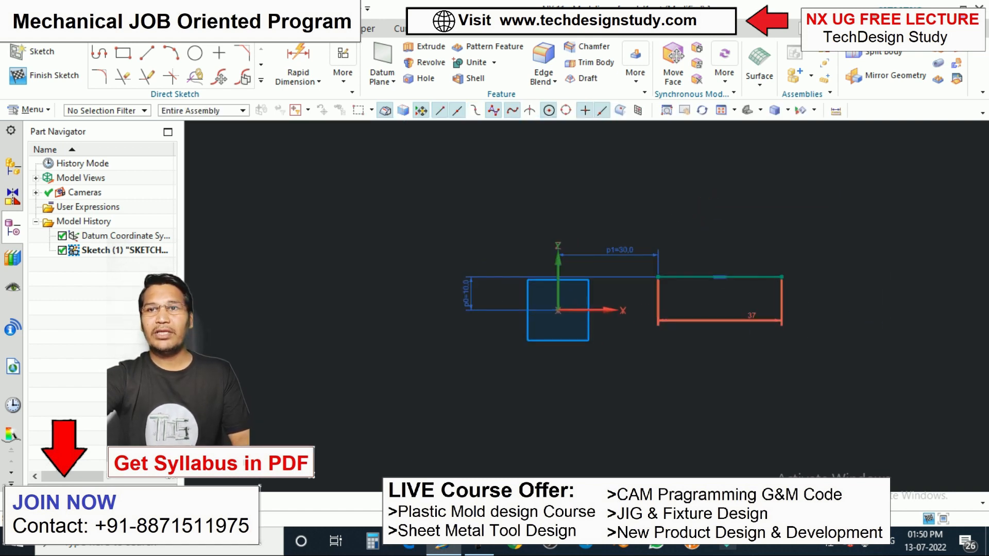
double_click(752, 315)
text(40)
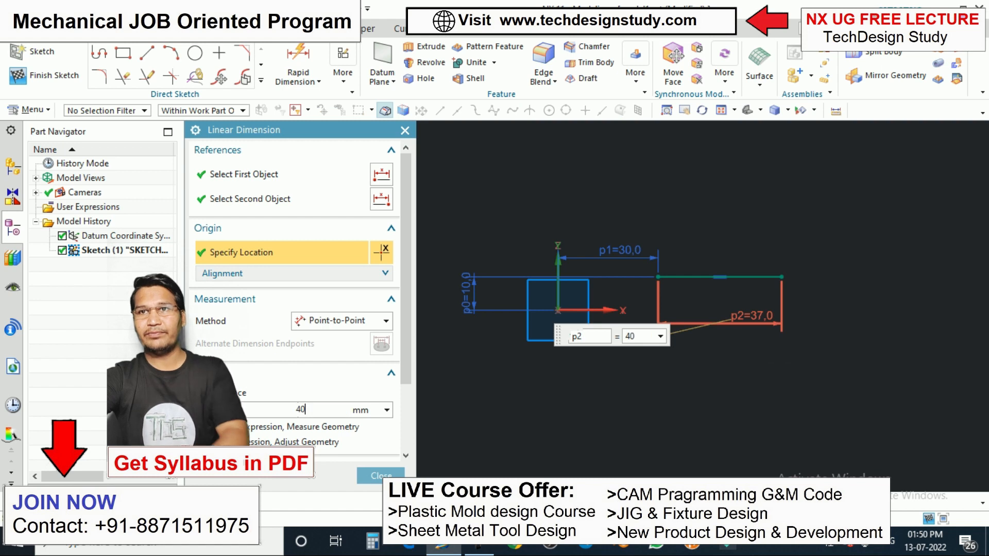
key(Return)
click(381, 476)
scroll(565, 302, down, 2)
scroll(658, 278, up, 3)
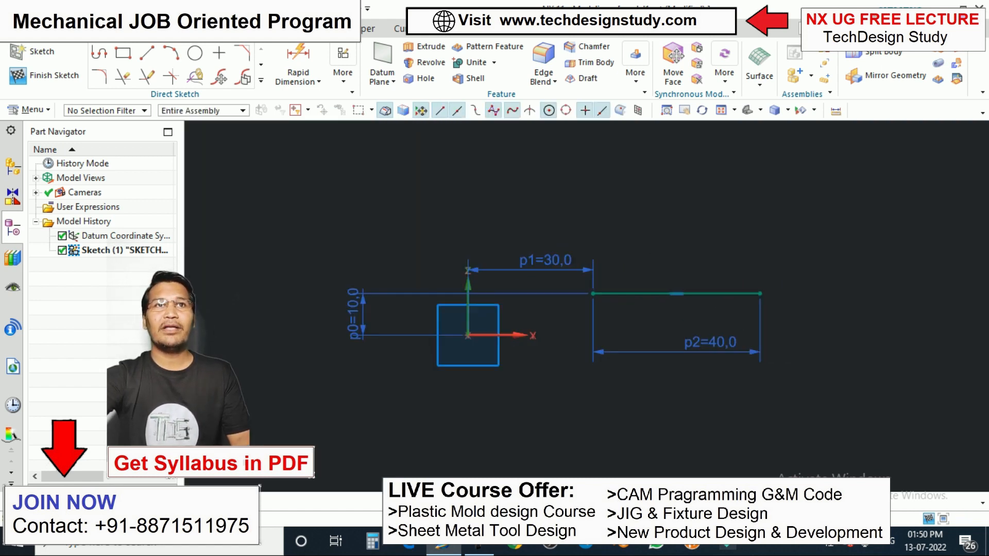
Draw a vertical line about 14 mm up from the horizontal line's right endpoint, and a horizontal line about 11 mm leftward from its top
click(148, 53)
click(760, 294)
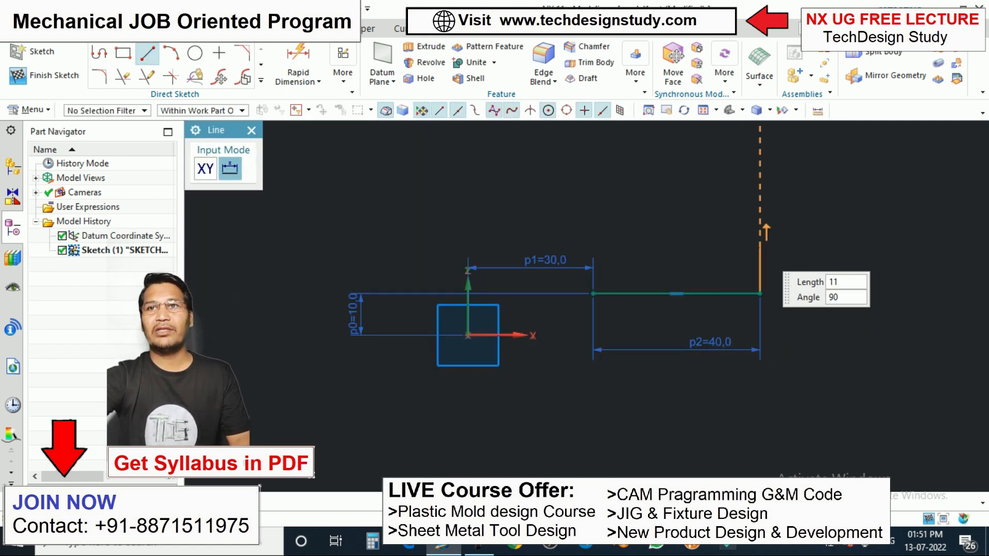
click(760, 236)
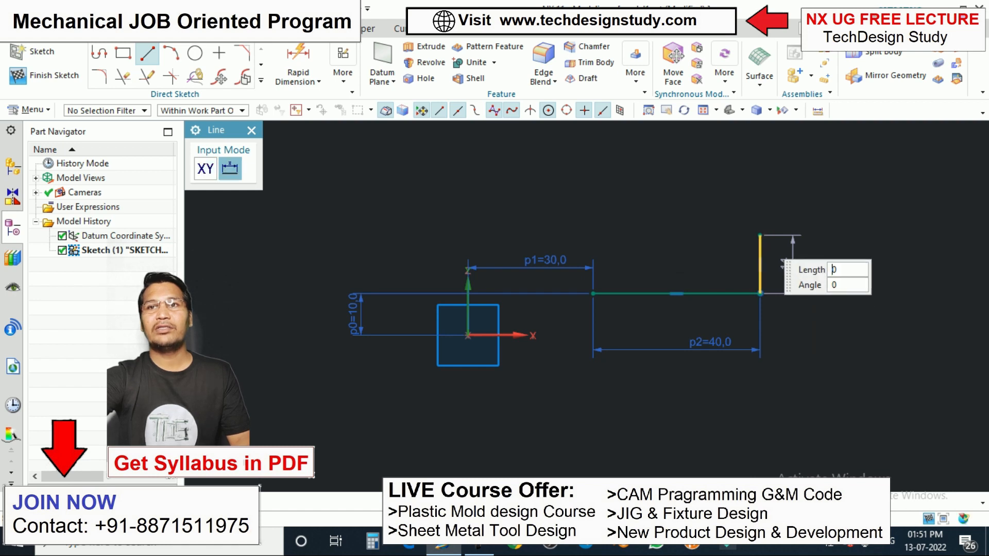
click(714, 236)
scroll(712, 303, down, 2)
scroll(728, 260, up, 2)
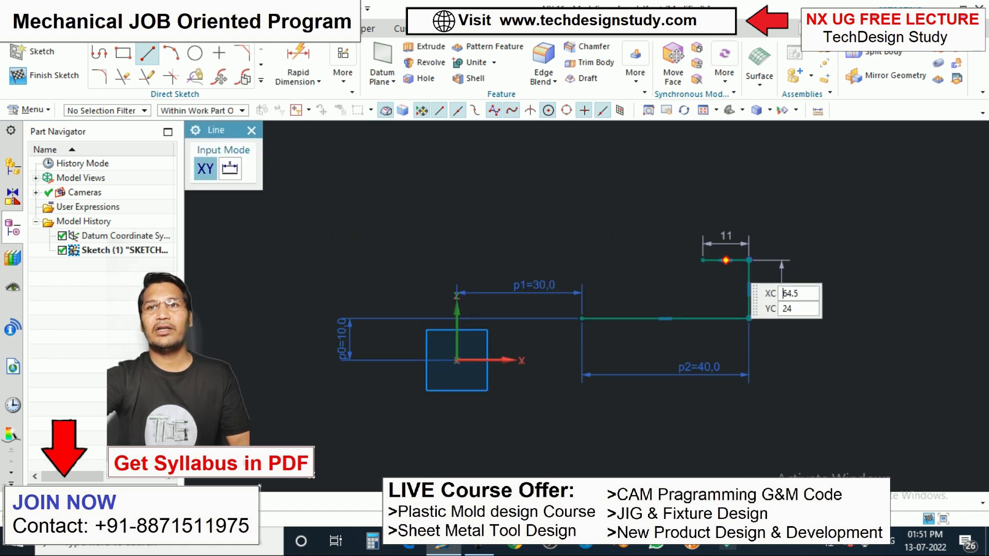
Draw a vertical line about 11 mm up from the left endpoint of the upper horizontal line
click(703, 260)
click(703, 214)
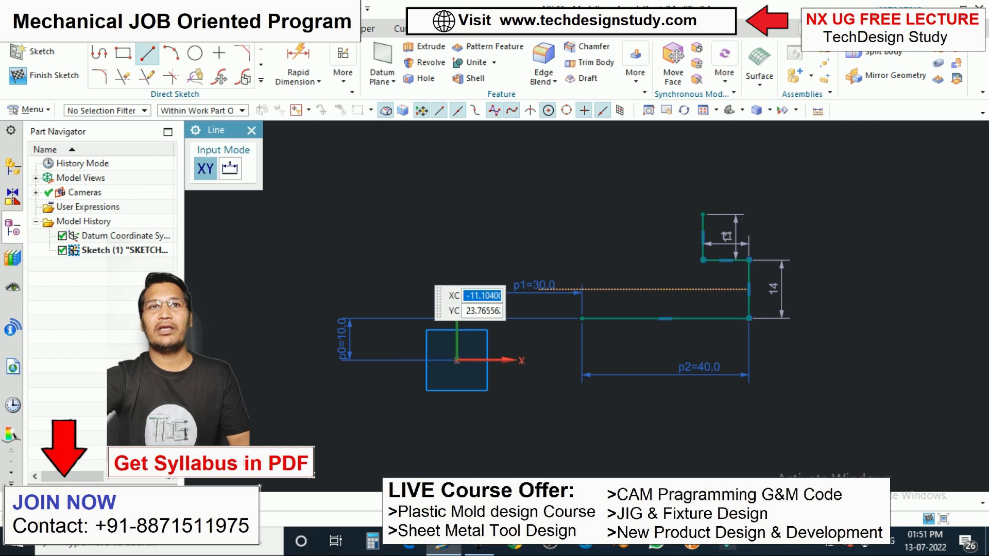
click(251, 130)
scroll(685, 214, down, 3)
scroll(736, 196, up, 3)
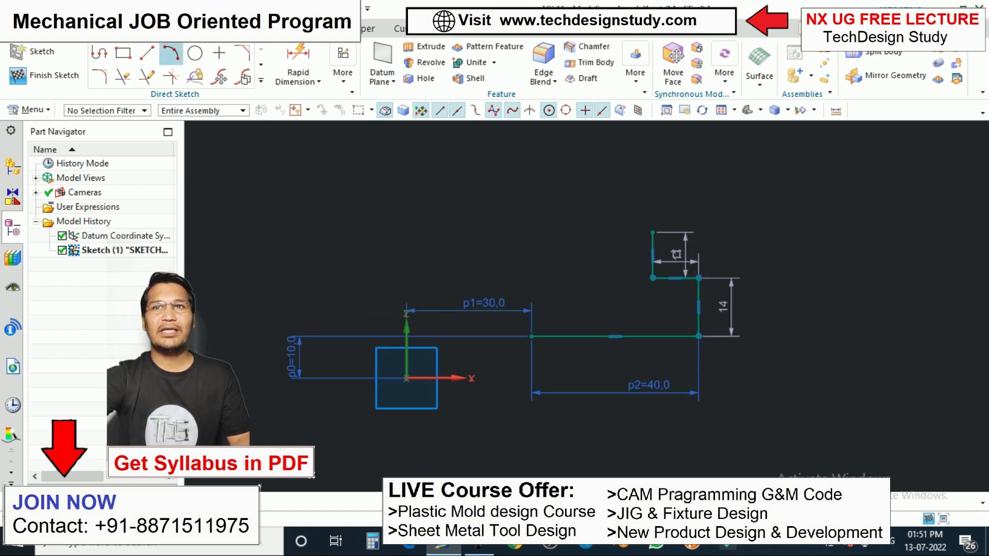
Draw a 10 mm diameter circle centred on the upper endpoint of the short vertical line
click(195, 53)
click(653, 233)
scroll(667, 213, up, 3)
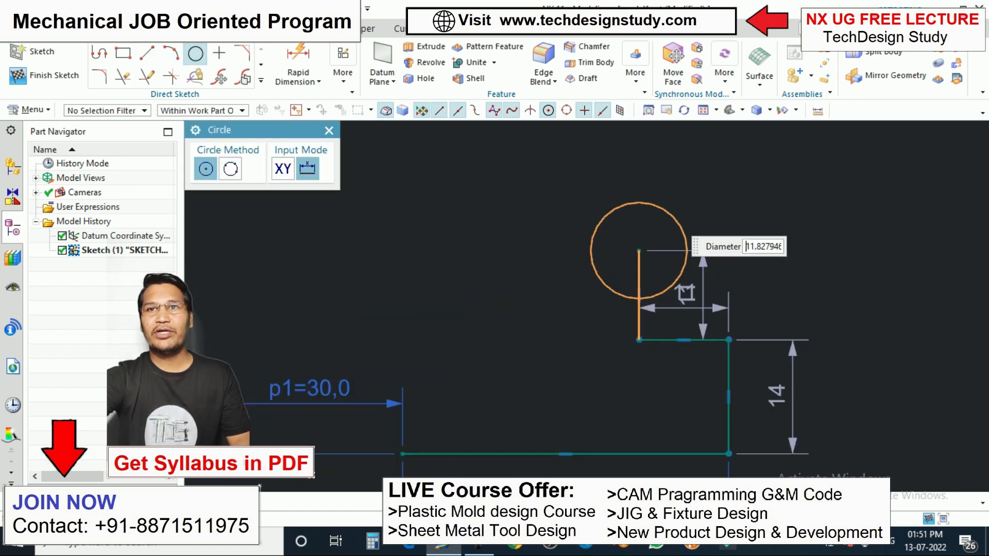
key(Return)
scroll(666, 219, down, 3)
scroll(666, 223, up, 2)
key(Escape)
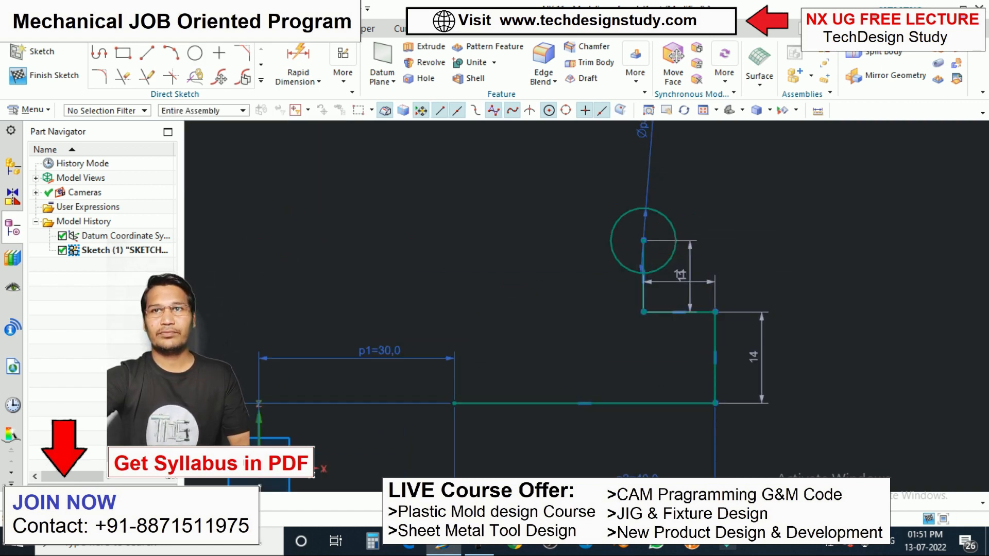
Move the short vertical line's dimension to the left of the circle and set it to 10 mm
scroll(703, 273, down, 4)
scroll(706, 289, up, 2)
scroll(698, 276, up, 3)
mouse_move(688, 255)
mouse_down()
mouse_move(661, 239)
mouse_move(584, 238)
mouse_up()
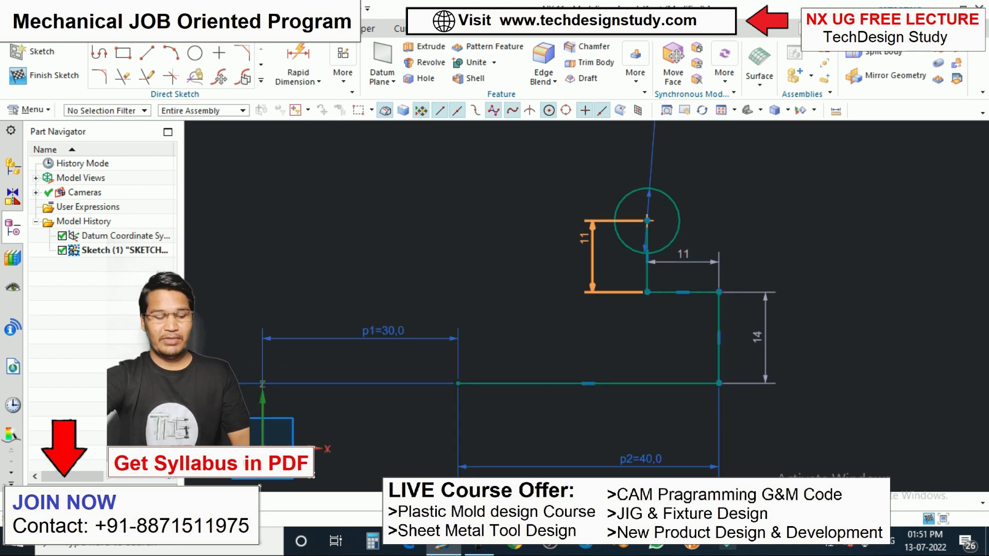
key(d)
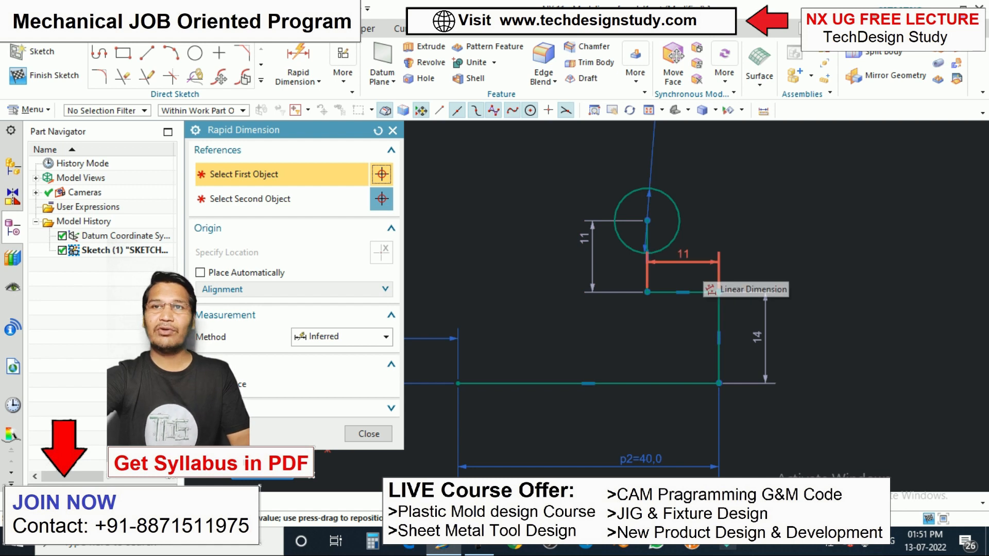
double_click(590, 256)
text(10)
key(Return)
Set the upper horizontal line's length to 12 mm and the right vertical line's length to 15 mm
double_click(682, 256)
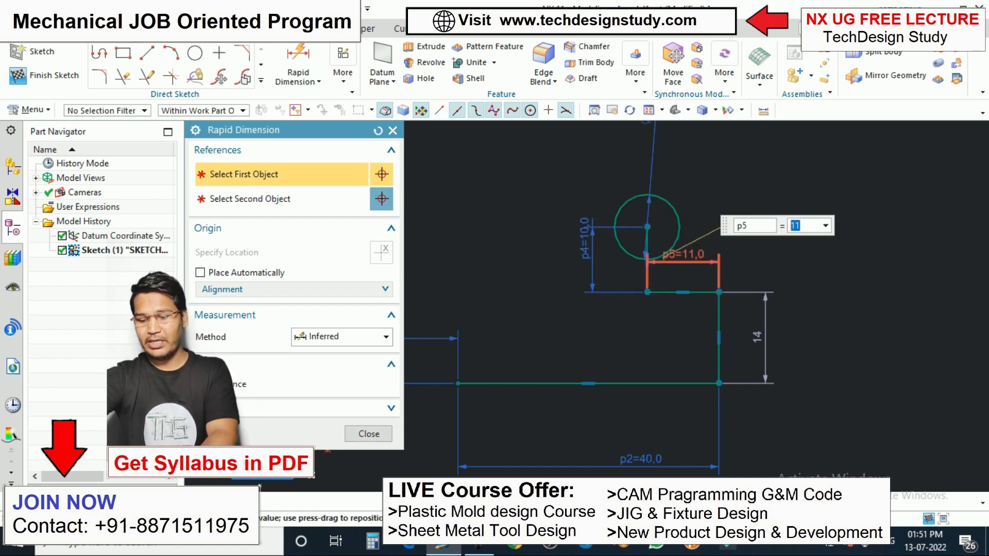
text(12)
key(Return)
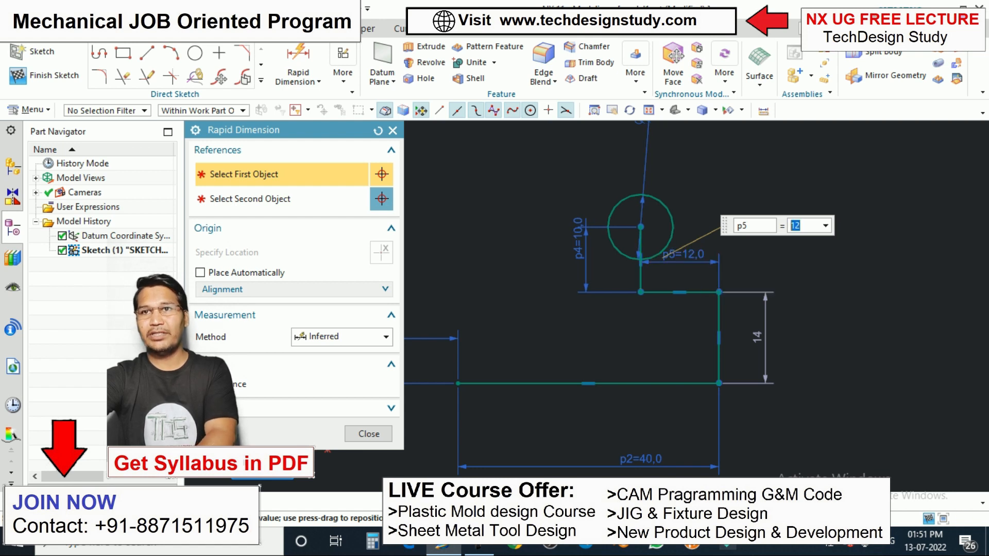
double_click(757, 338)
text(15)
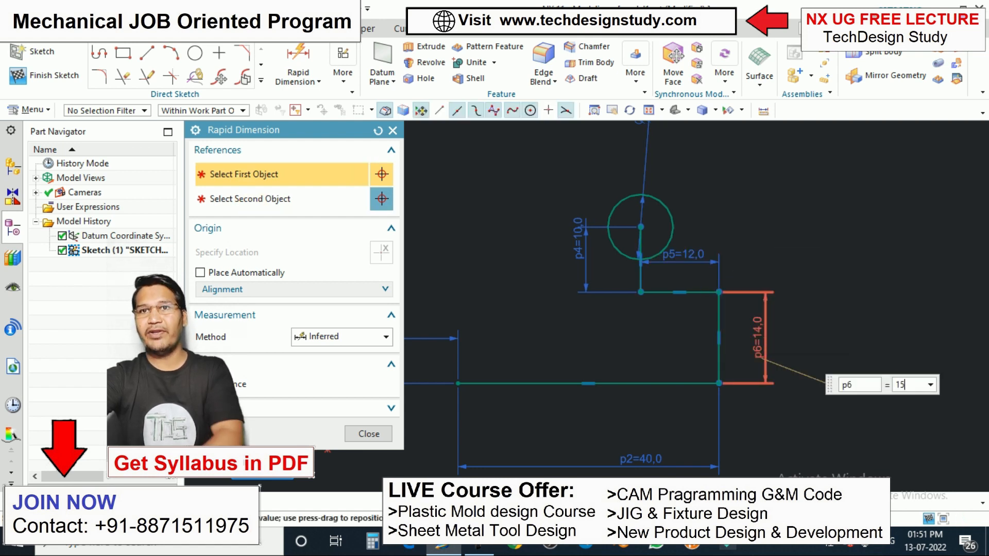
key(Return)
click(368, 434)
scroll(644, 291, down, 3)
scroll(631, 306, up, 2)
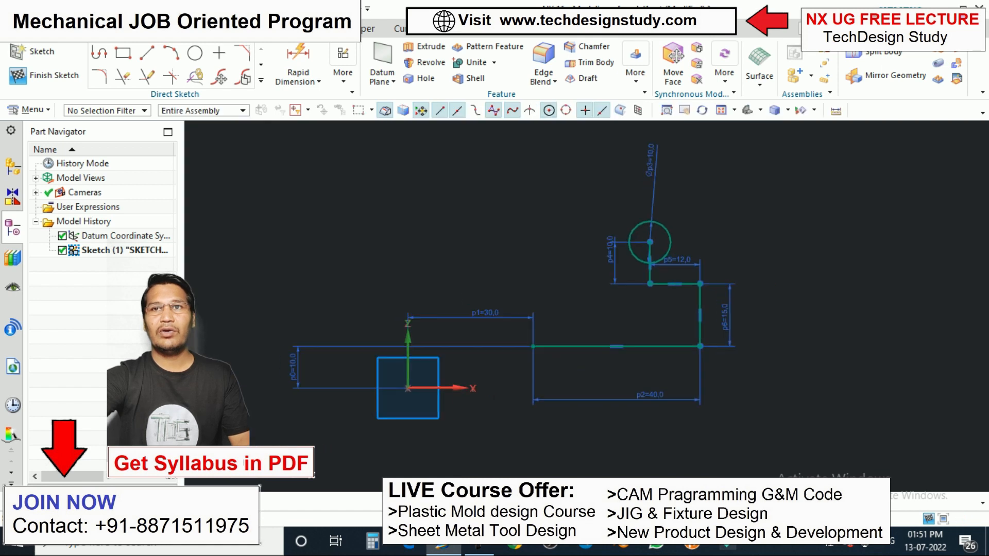
scroll(737, 252, down, 1)
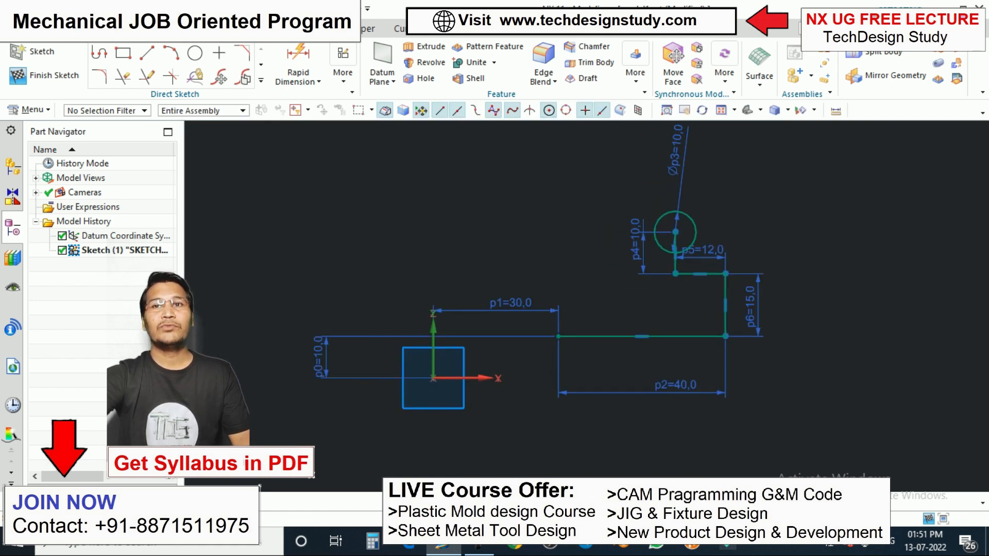
Draw a vertical line about 31 mm up from the midpoint of the 40 mm base line
click(147, 53)
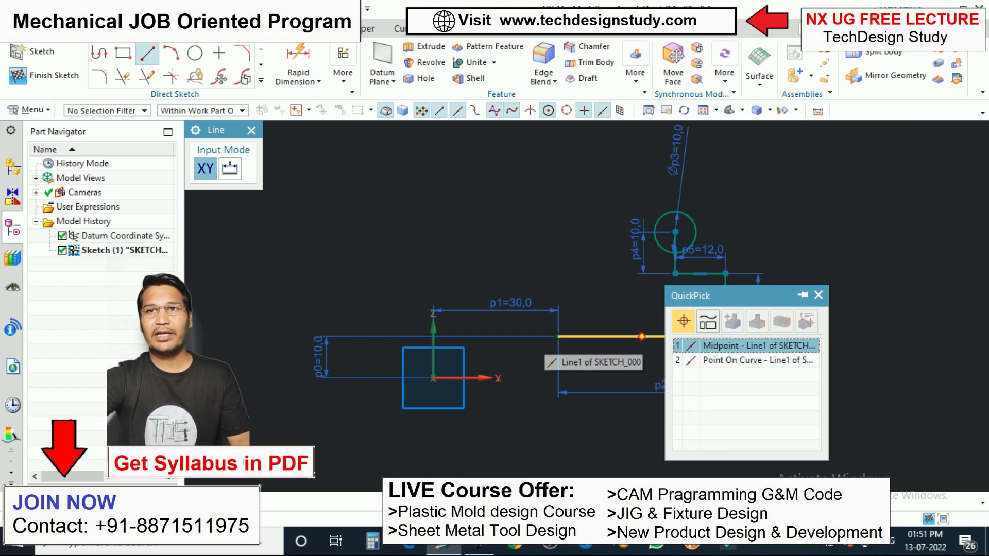
click(641, 336)
click(641, 207)
click(251, 131)
scroll(692, 231, down, 2)
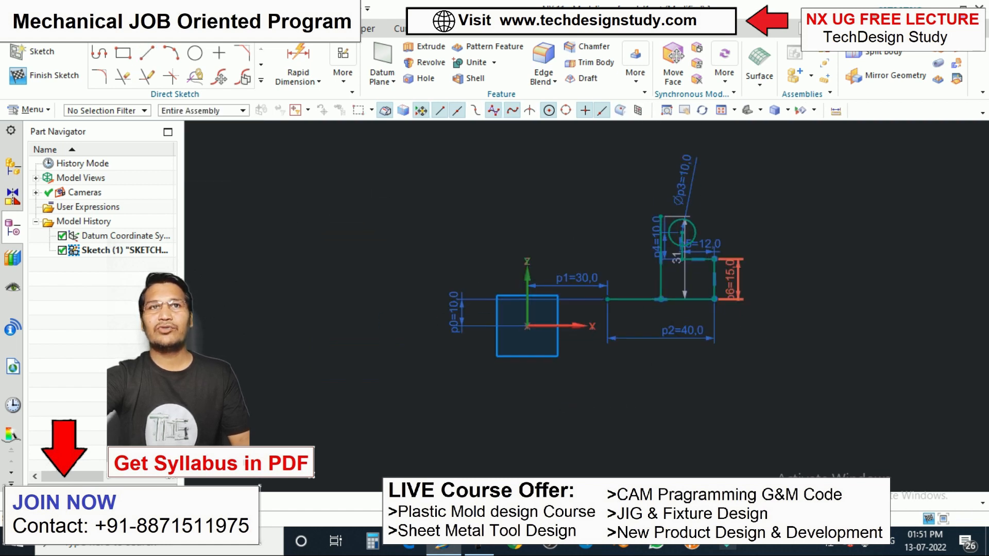
scroll(709, 258, up, 1)
scroll(712, 240, up, 1)
scroll(709, 240, down, 1)
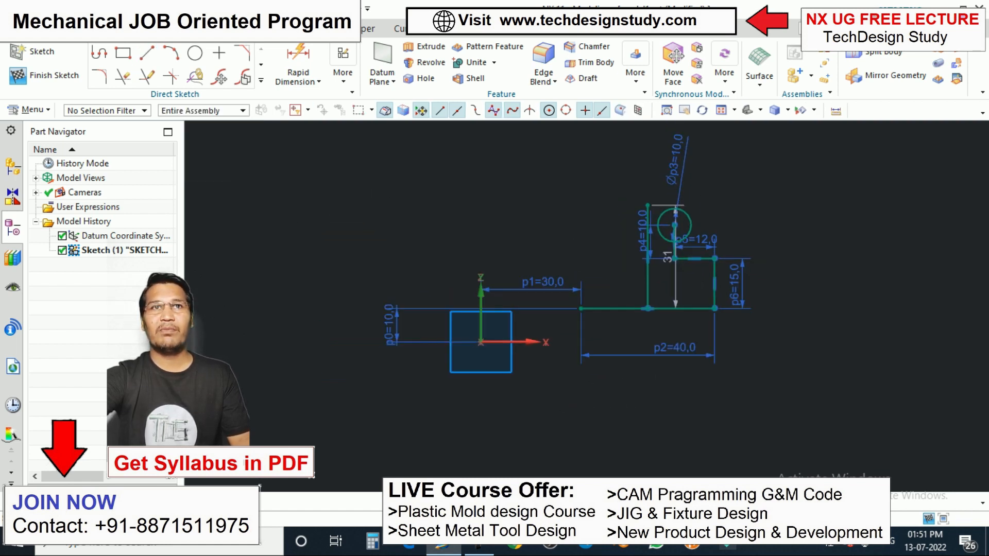
Mirror the circle, the short vertical line, the upper horizontal line and the right vertical line about the middle vertical line
click(261, 79)
click(112, 181)
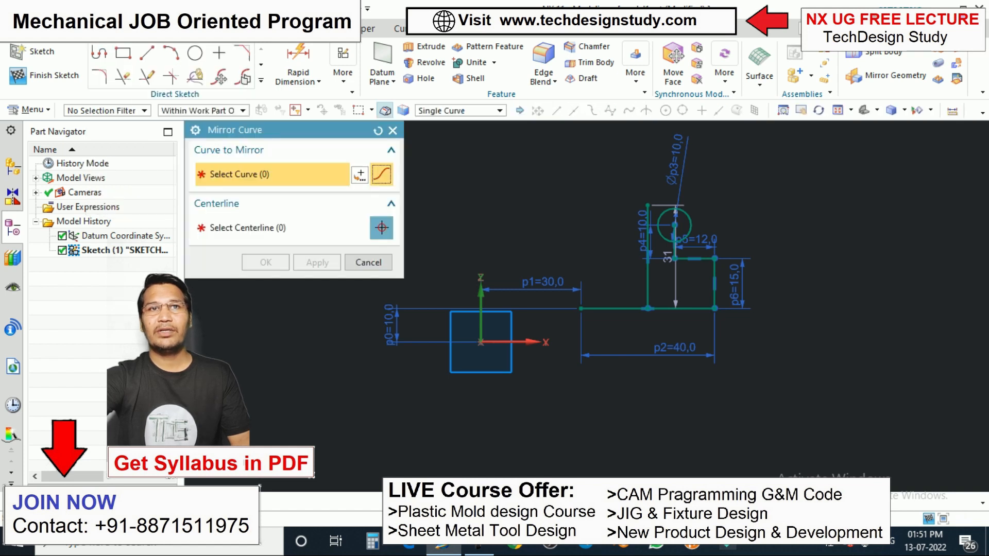
click(659, 233)
click(675, 250)
click(694, 258)
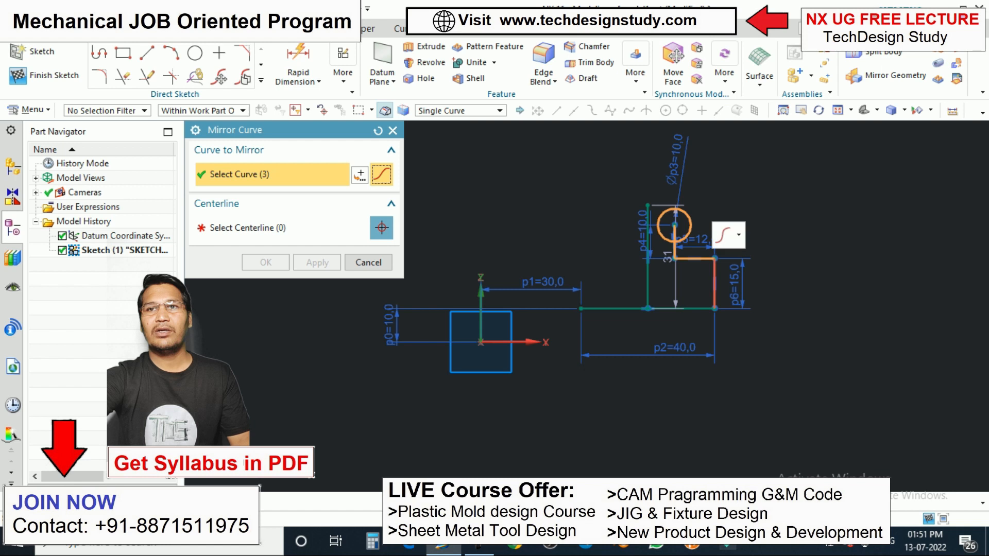
click(714, 275)
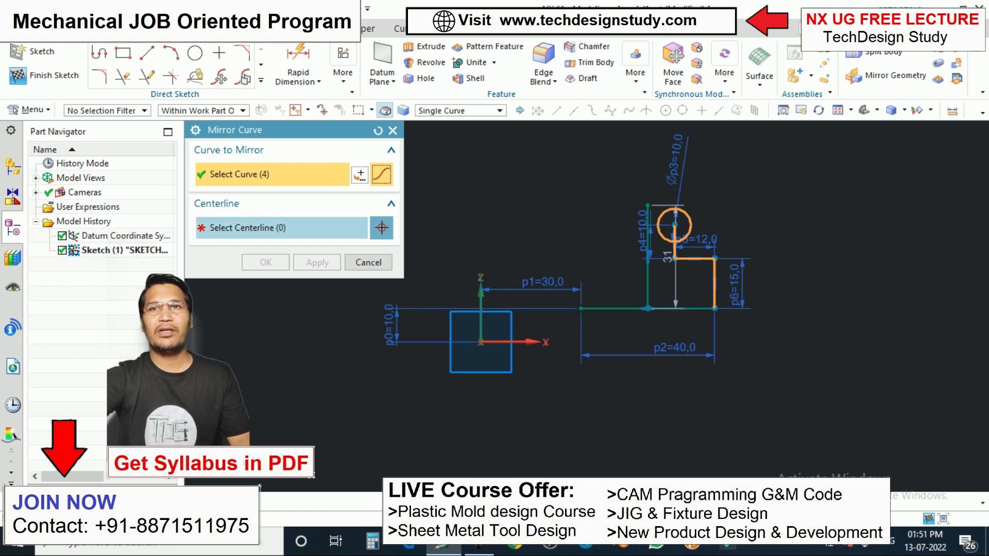
click(242, 228)
click(648, 267)
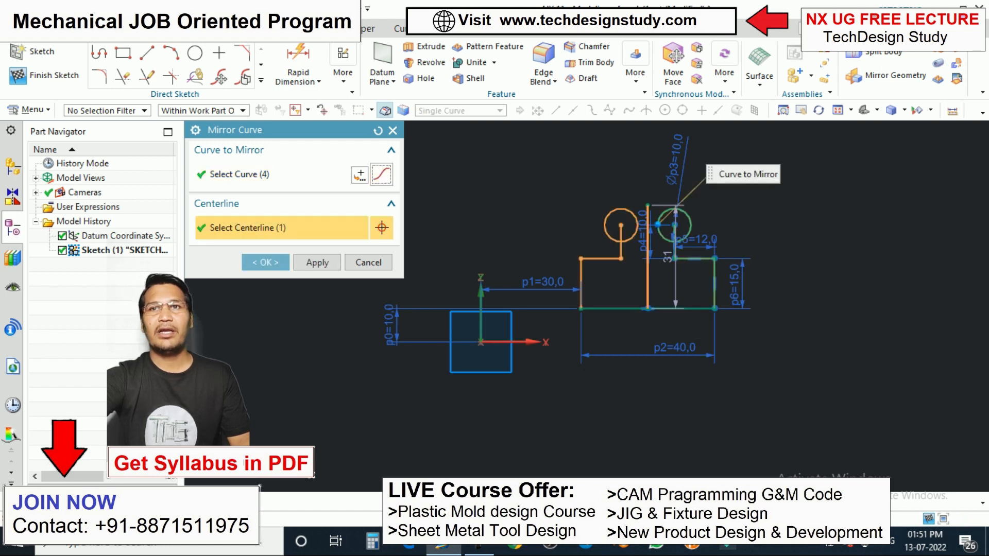
click(265, 262)
scroll(670, 265, up, 2)
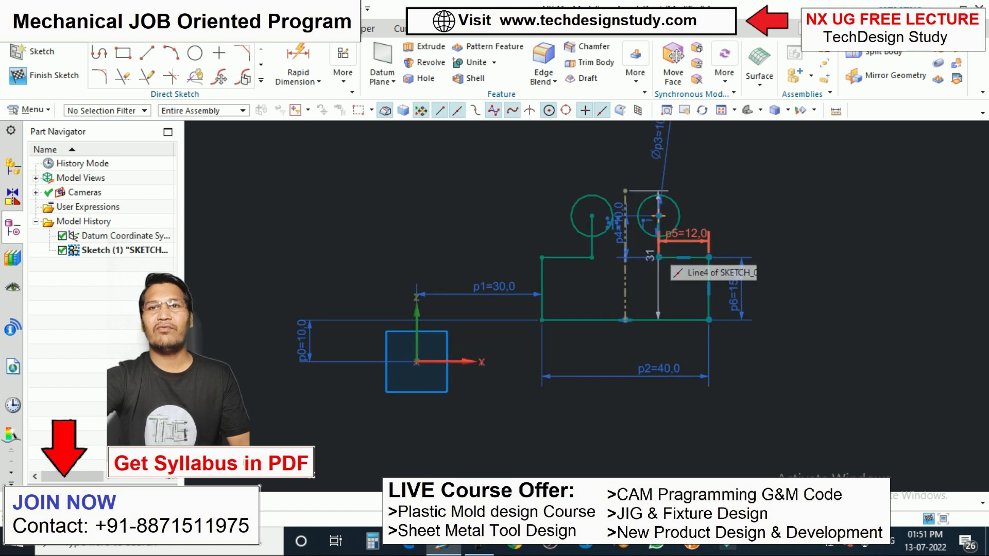
Draw a horizontal line connecting the centres of the two circles
scroll(644, 250, up, 2)
click(147, 53)
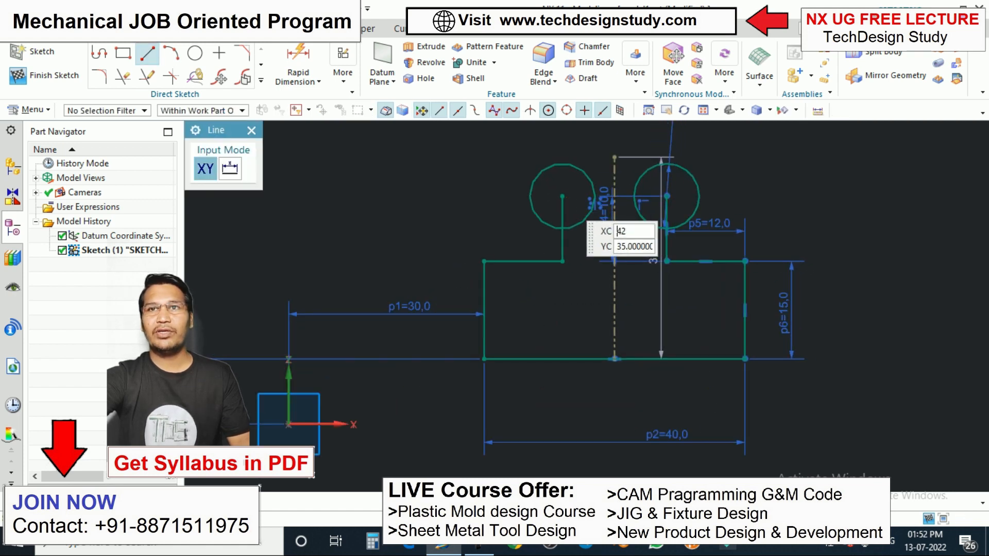
click(562, 196)
click(667, 196)
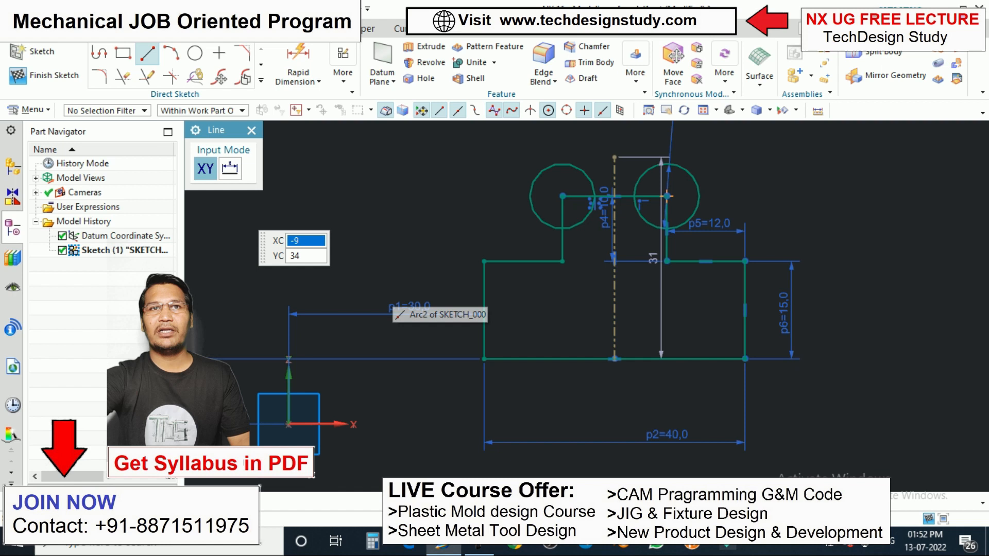
key(Escape)
scroll(664, 165, down, 1)
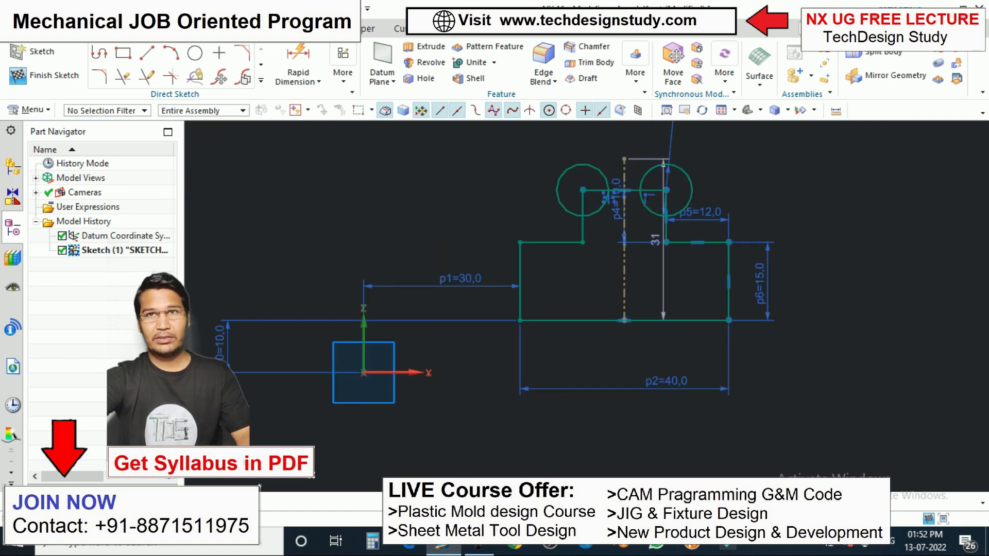
Quick Trim the circles' outer arcs and the line ends at the upper corners, keeping the concave quarter arcs
key(t)
click(604, 196)
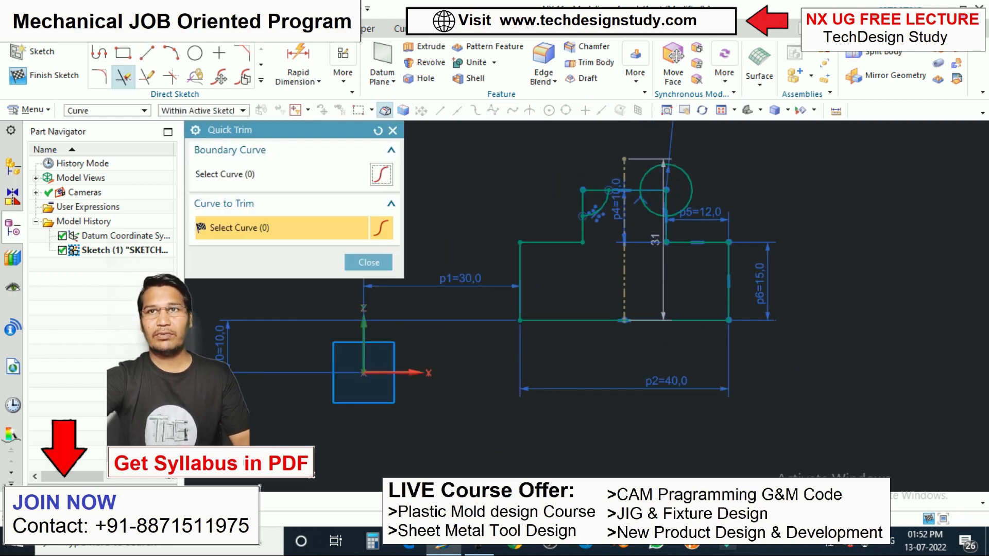
scroll(675, 194, up, 2)
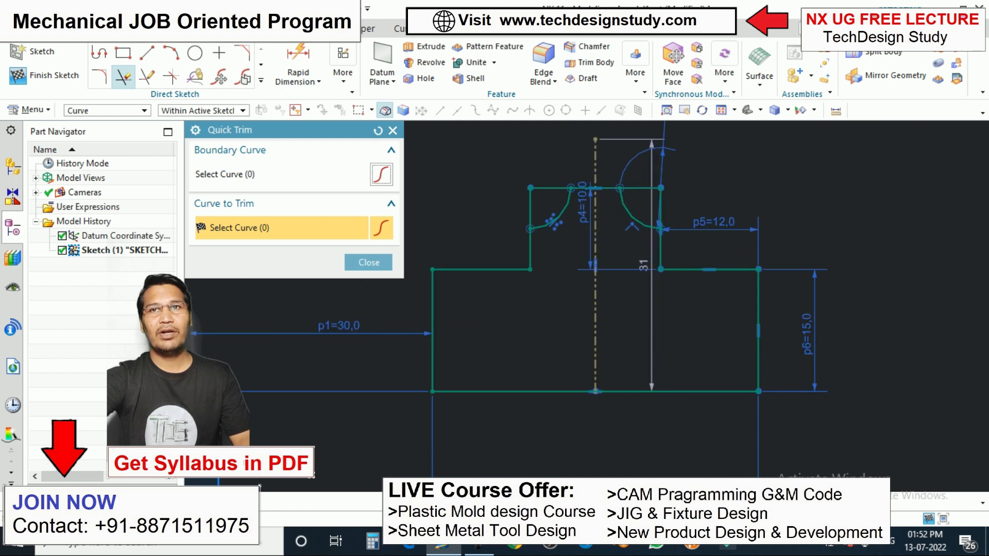
click(640, 188)
click(661, 207)
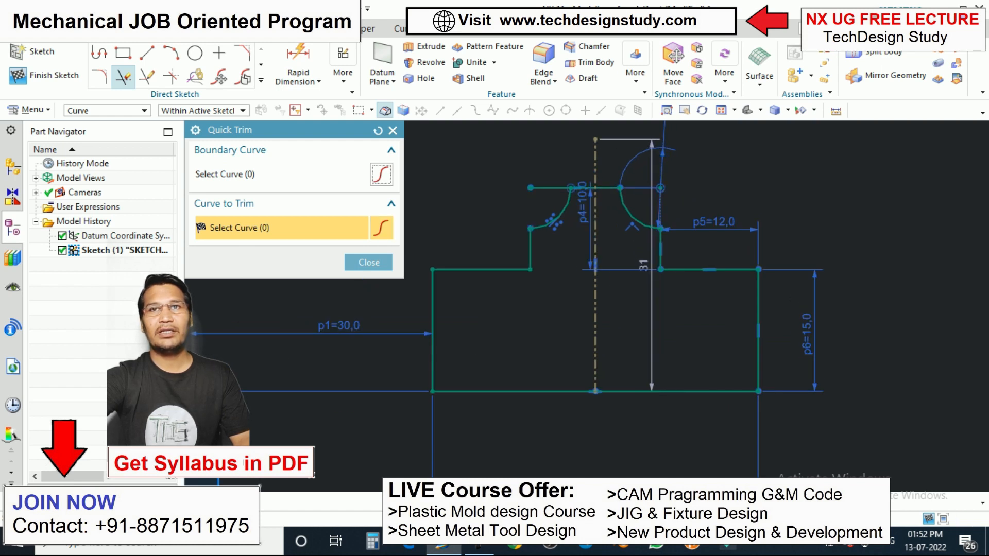
scroll(625, 201, down, 3)
key(Escape)
scroll(599, 123, down, 1)
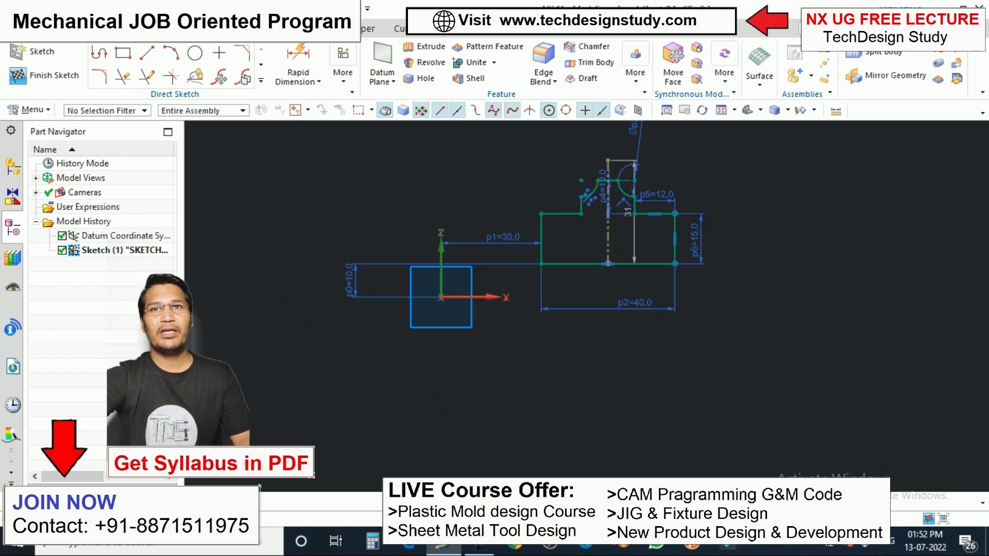
Move the centreline's length dimension to the right of the profile and set it to 30 mm
scroll(693, 218, up, 2)
scroll(701, 248, down, 1)
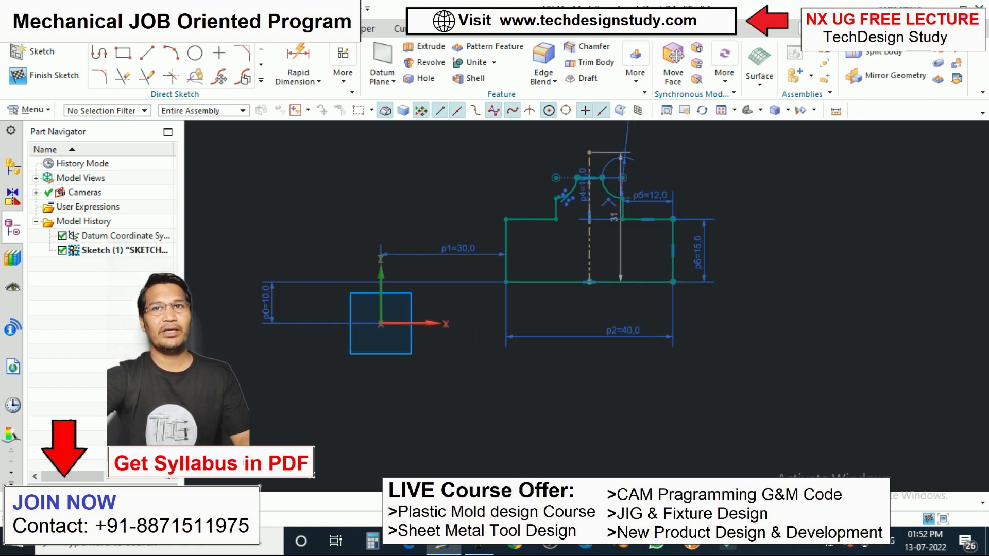
scroll(701, 247, down, 1)
scroll(702, 235, up, 1)
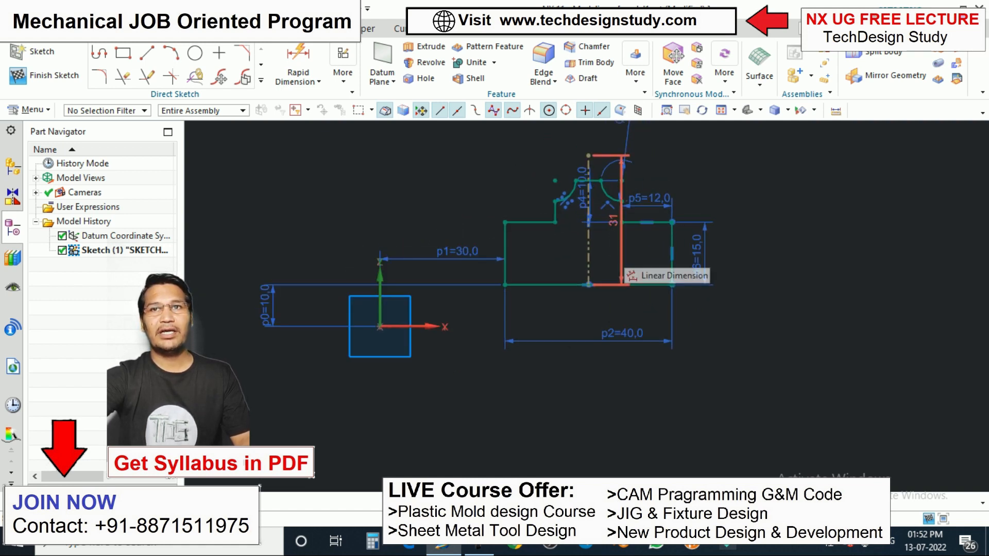
drag(621, 257, 749, 253)
double_click(745, 248)
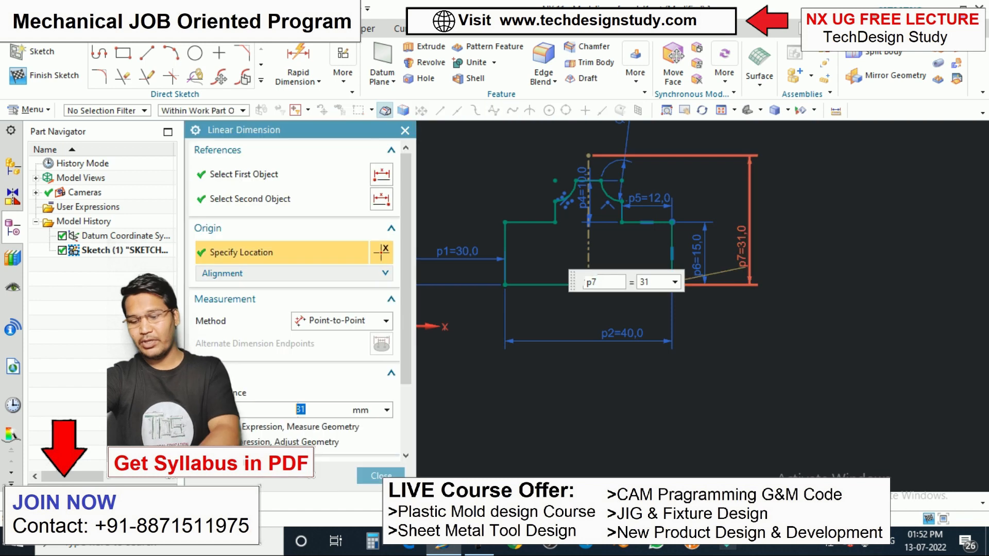
text(30)
key(Return)
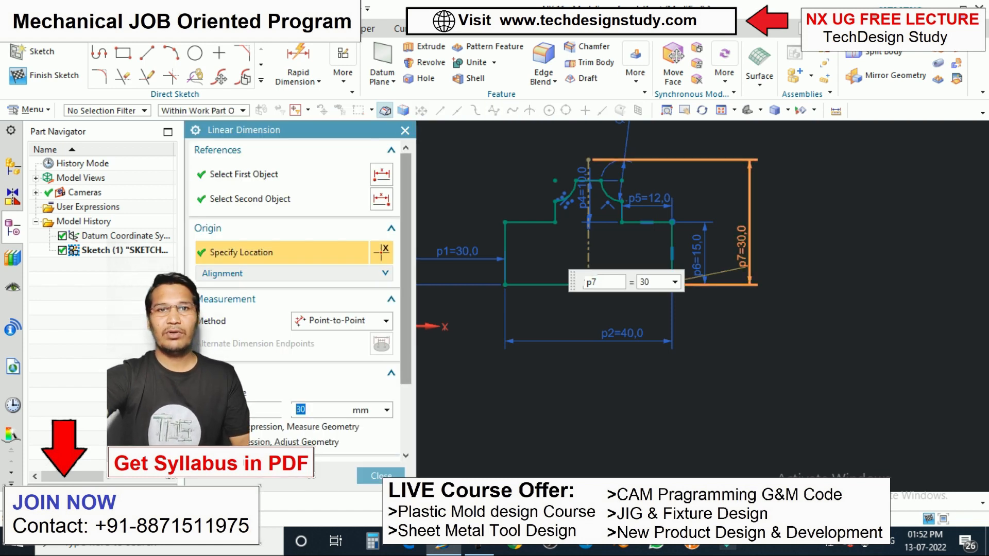
middle_click(731, 202)
scroll(731, 201, down, 3)
scroll(731, 201, up, 1)
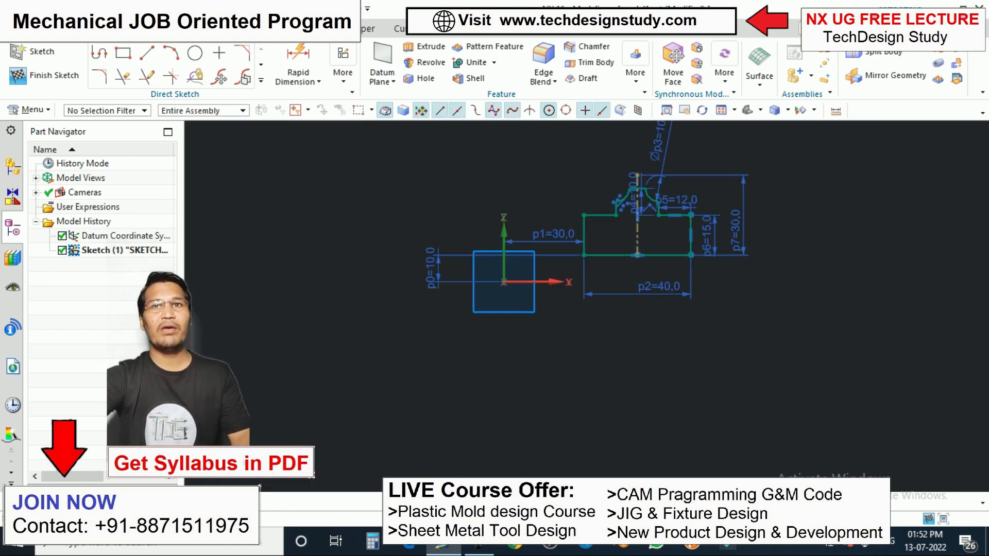
Right of the profile, draw a horizontal line about 34 mm long and an inclined line about 28 mm long at about 43° from its left endpoint
scroll(689, 181, up, 1)
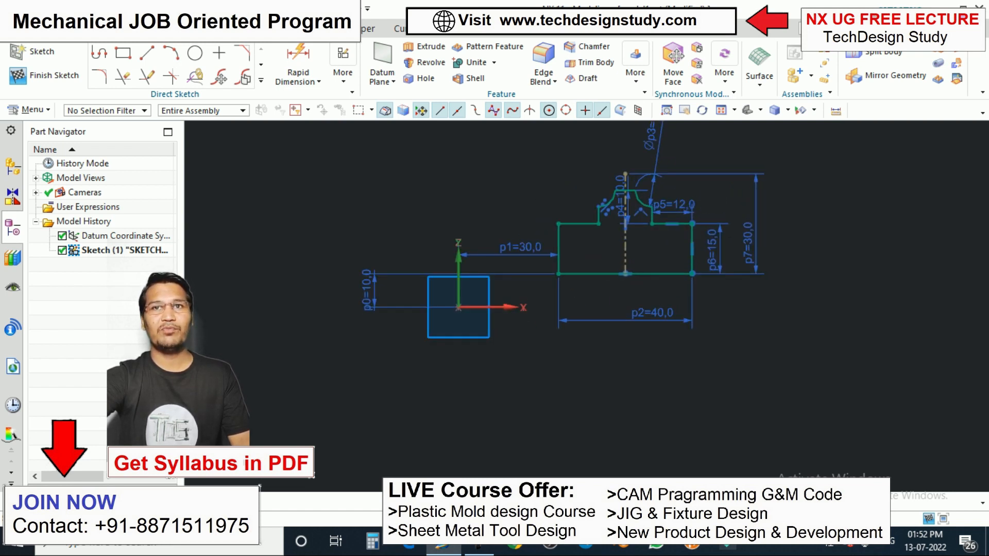
scroll(665, 265, down, 1)
scroll(649, 262, up, 1)
scroll(639, 262, down, 1)
scroll(509, 277, up, 3)
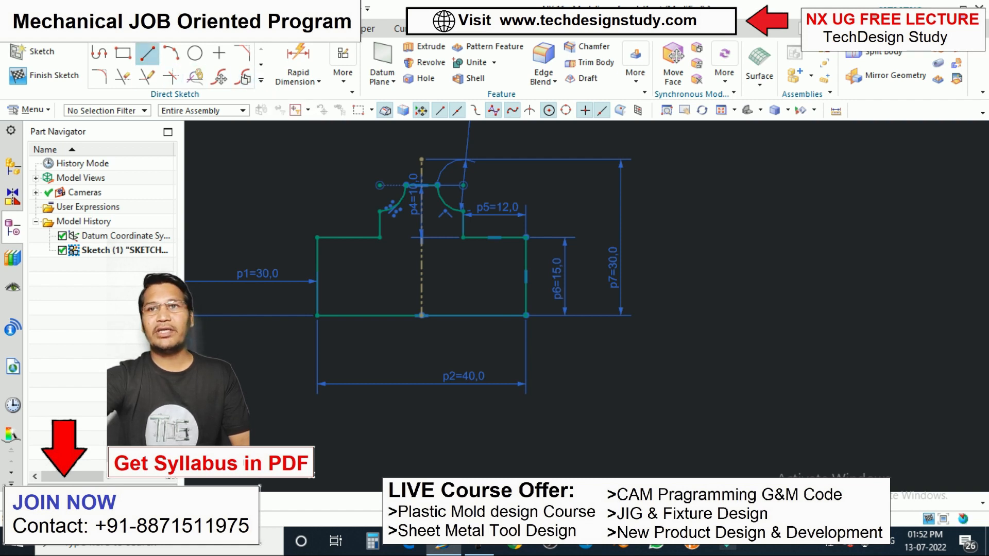
click(147, 52)
click(682, 300)
click(859, 300)
click(683, 300)
click(789, 201)
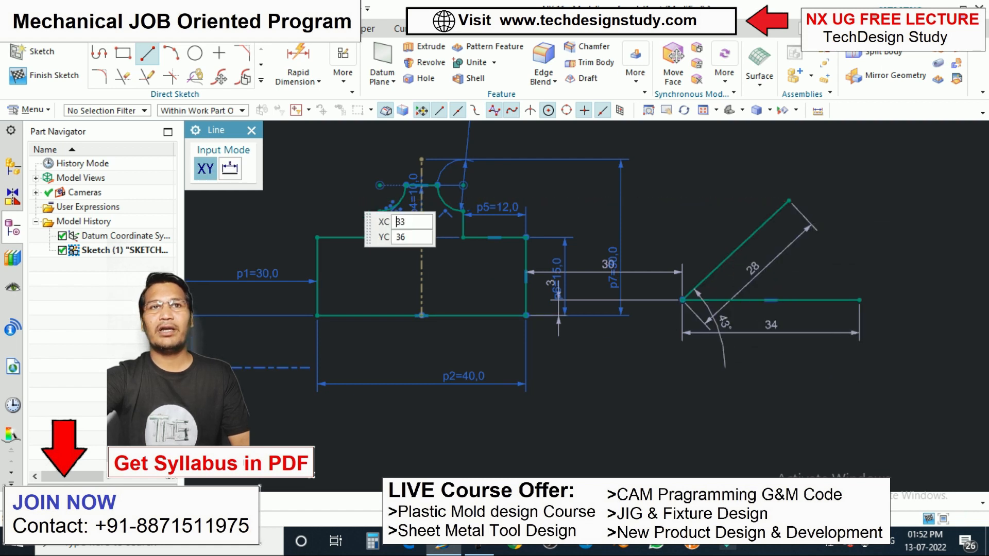
click(251, 131)
scroll(551, 218, down, 2)
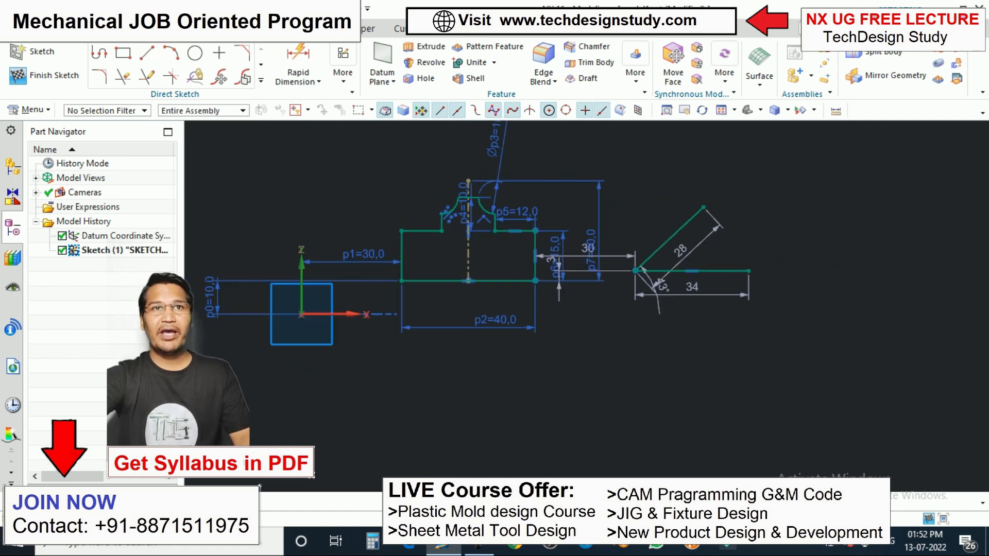
Add an angular dimension between the inclined and horizontal lines beside the profile and set it to 45°
key(d)
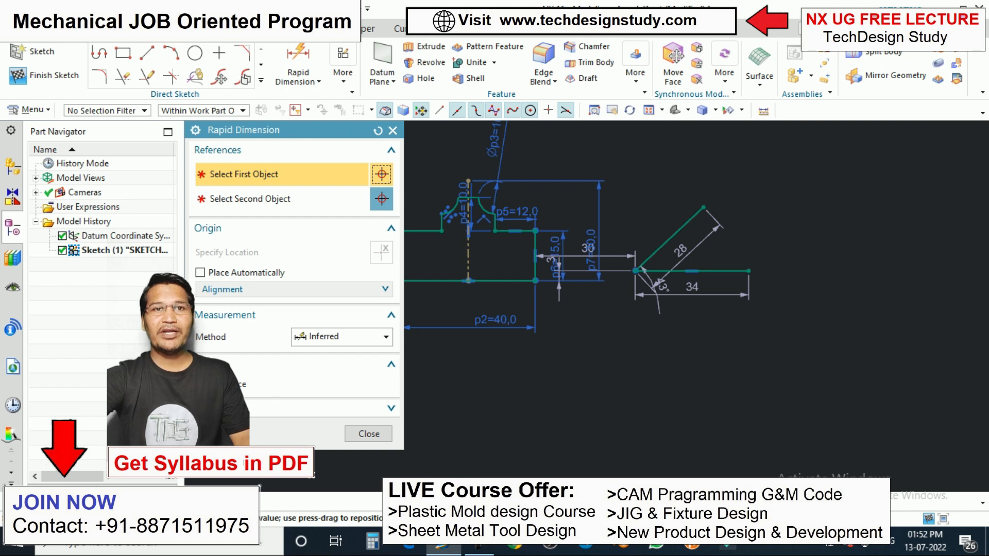
click(385, 337)
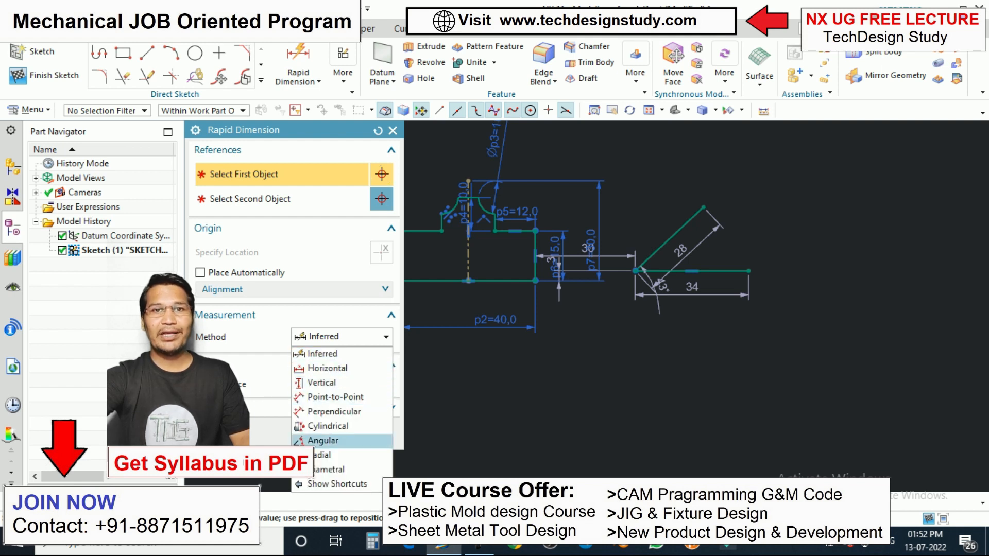
click(323, 441)
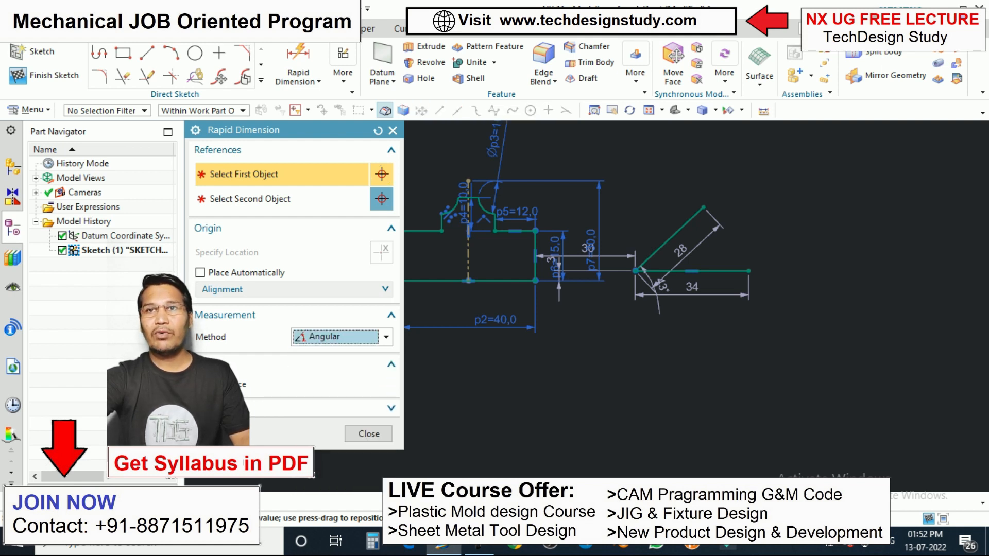
click(690, 219)
click(719, 270)
scroll(696, 252, up, 2)
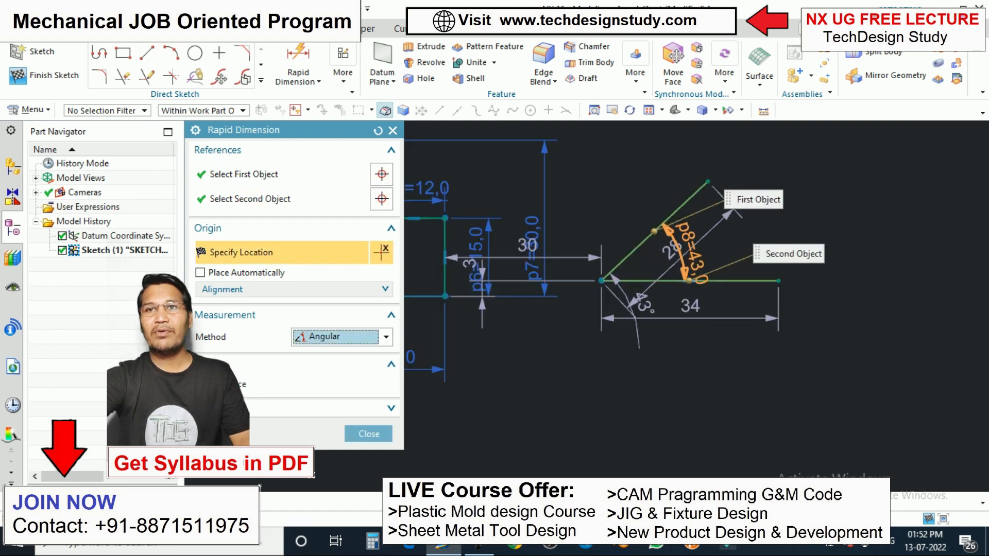
click(718, 238)
text(45)
key(Return)
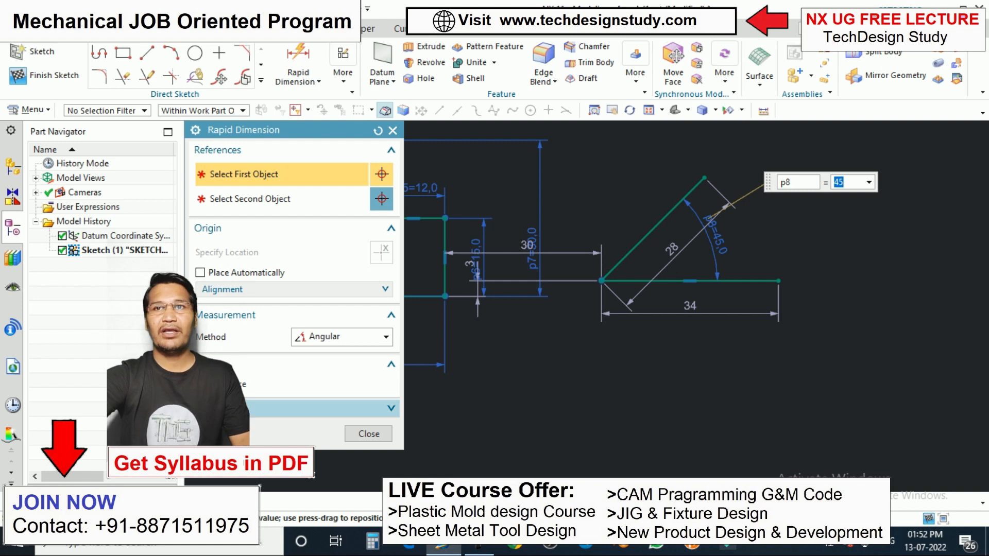
click(369, 433)
scroll(670, 281, down, 3)
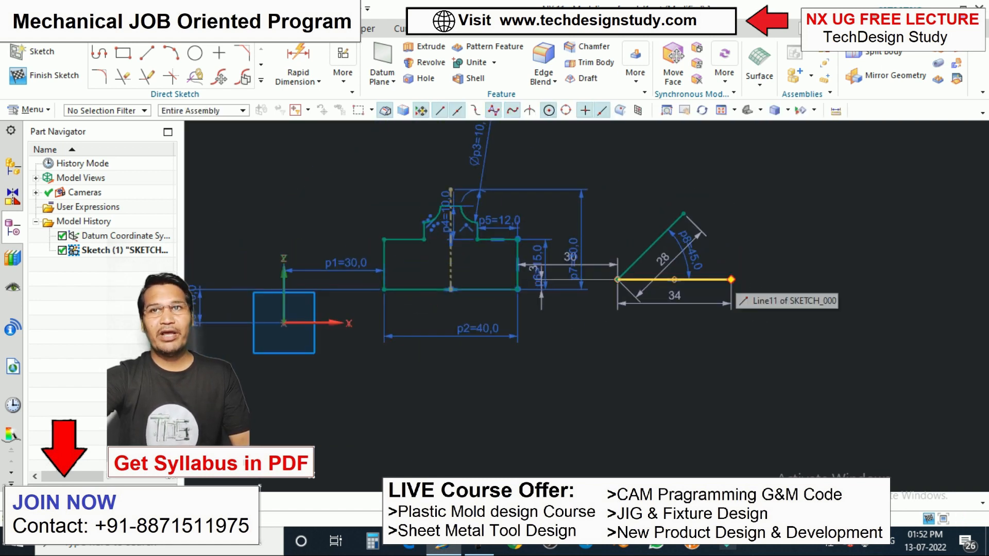
Add a point-to-point dimension between the free ends of the inclined and horizontal lines and set it to 26 mm
scroll(707, 219, up, 2)
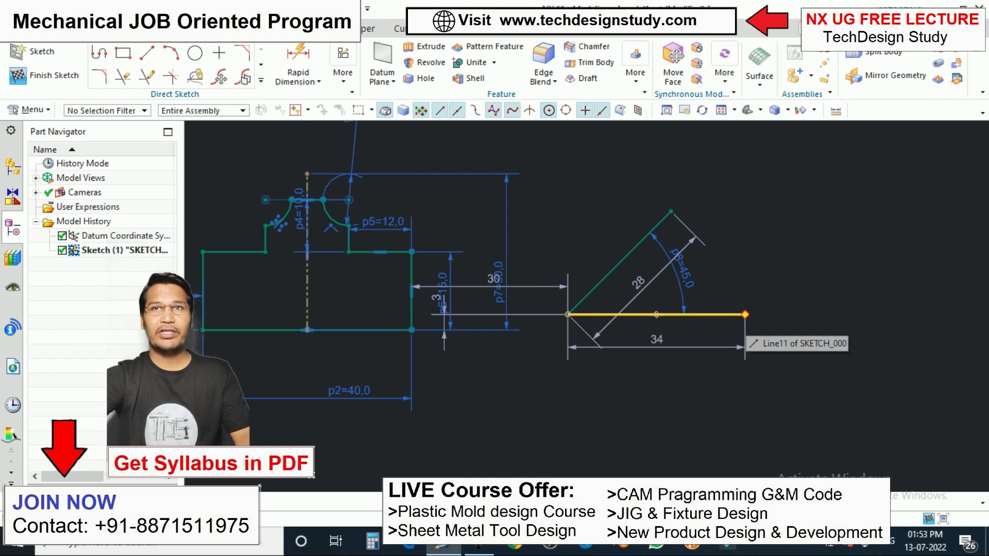
key(d)
click(342, 337)
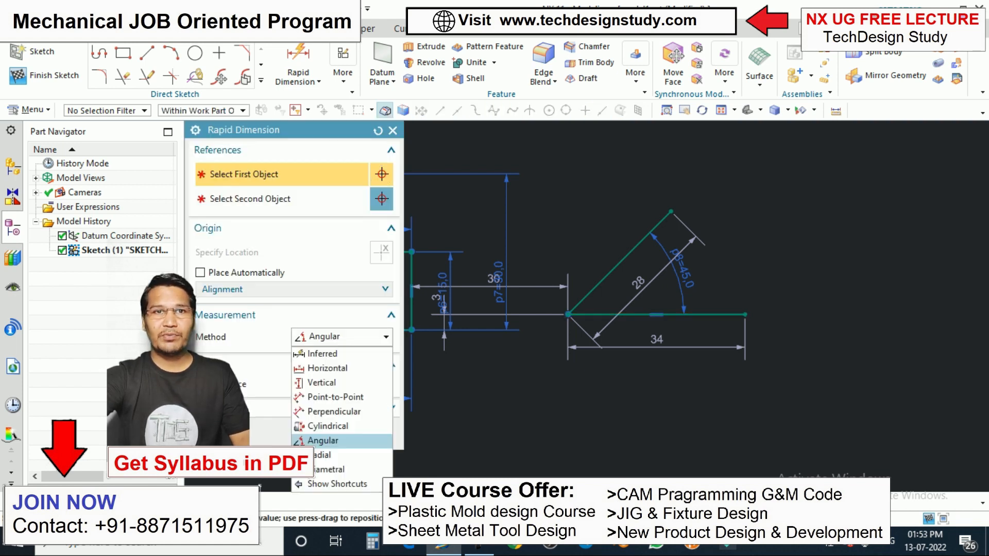
click(335, 397)
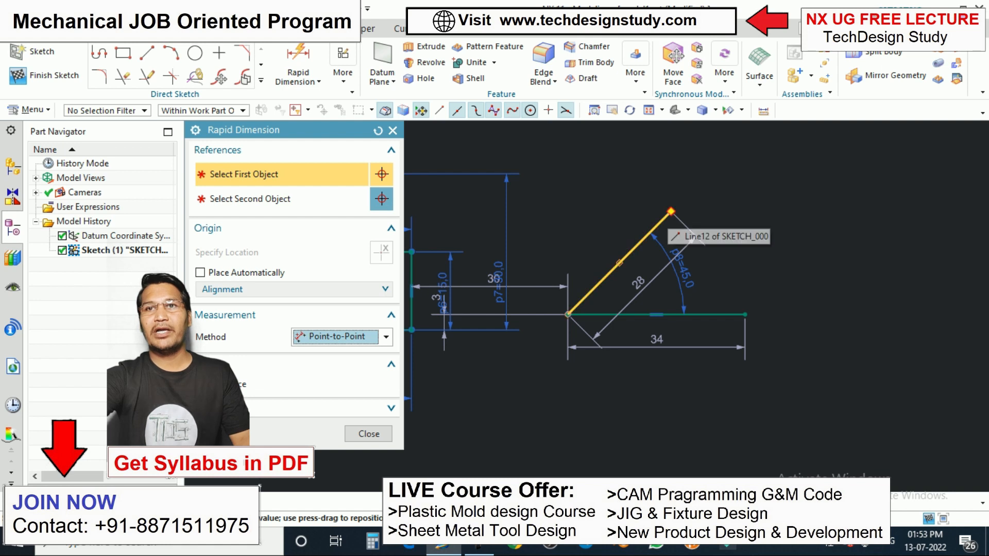
click(671, 212)
click(744, 314)
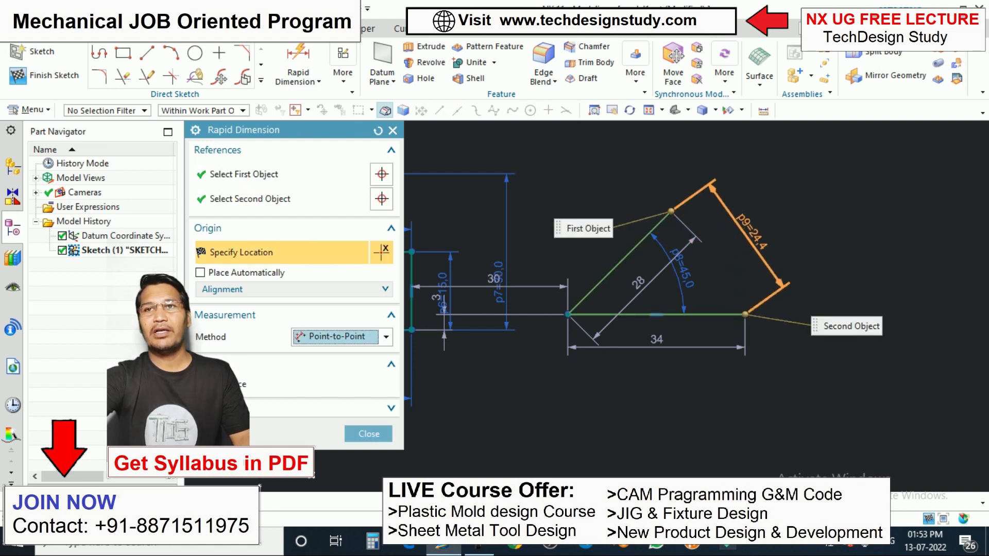
click(752, 188)
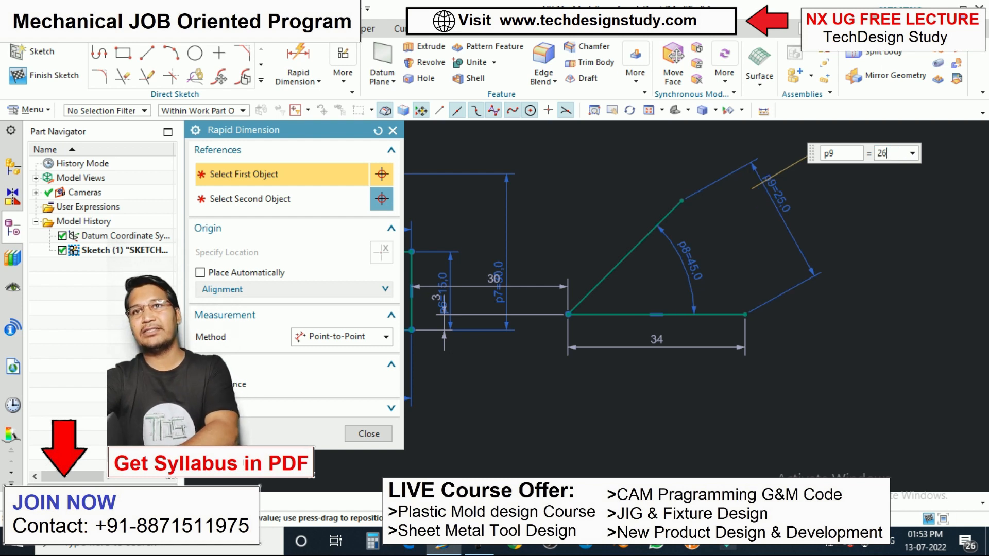
key(Return)
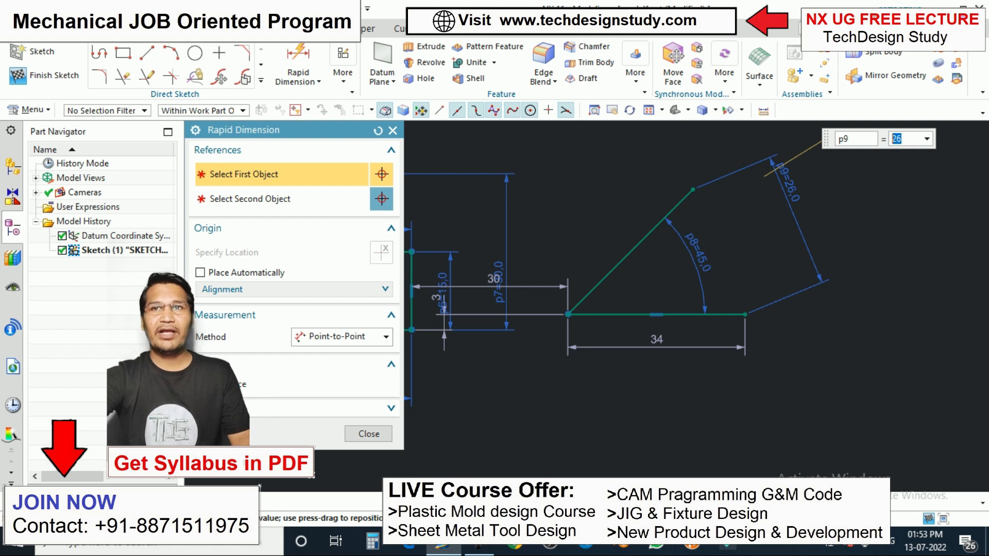
click(385, 337)
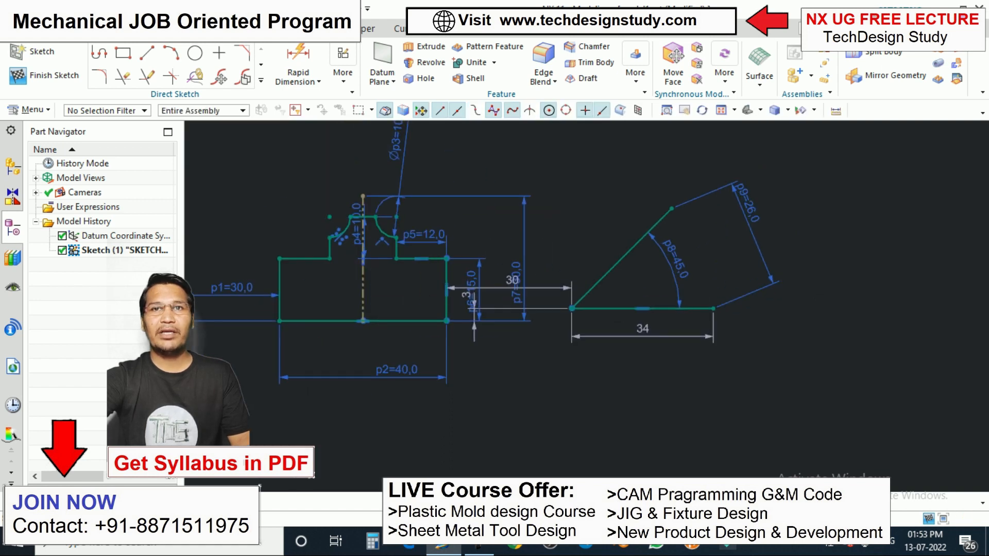
Try a fillet on the profile's upper right shoulder corner and undo it
scroll(457, 254, up, 3)
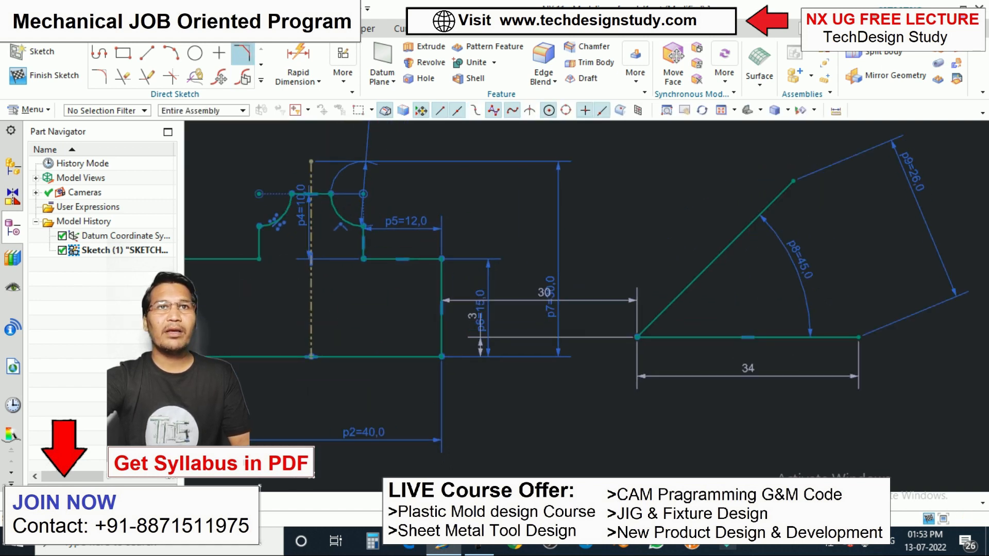
key(f)
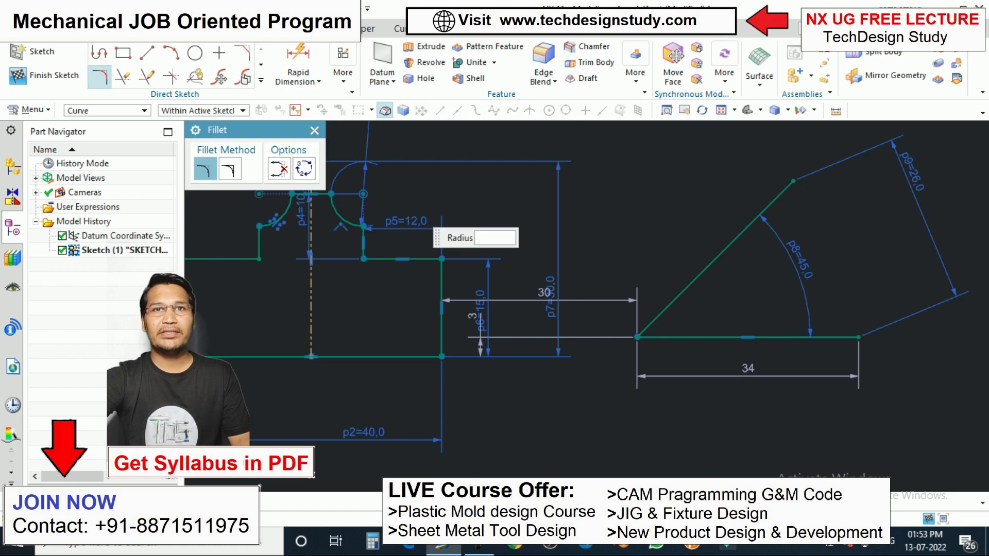
scroll(427, 275, up, 2)
click(427, 275)
key(Escape)
scroll(587, 299, down, 3)
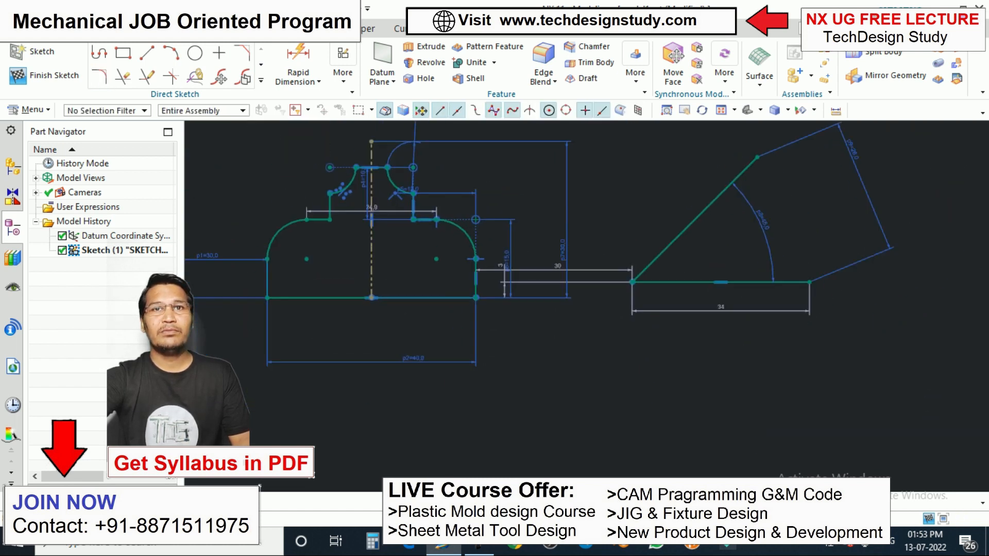
scroll(587, 299, up, 2)
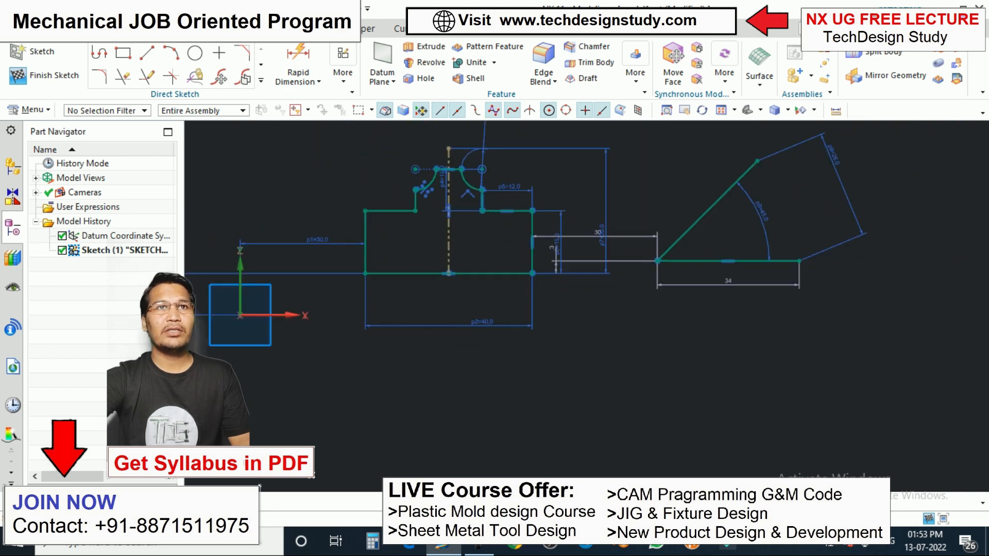
scroll(541, 235, down, 3)
Fillet the profile's lower left corner with a radius of about 5.7 mm
click(98, 76)
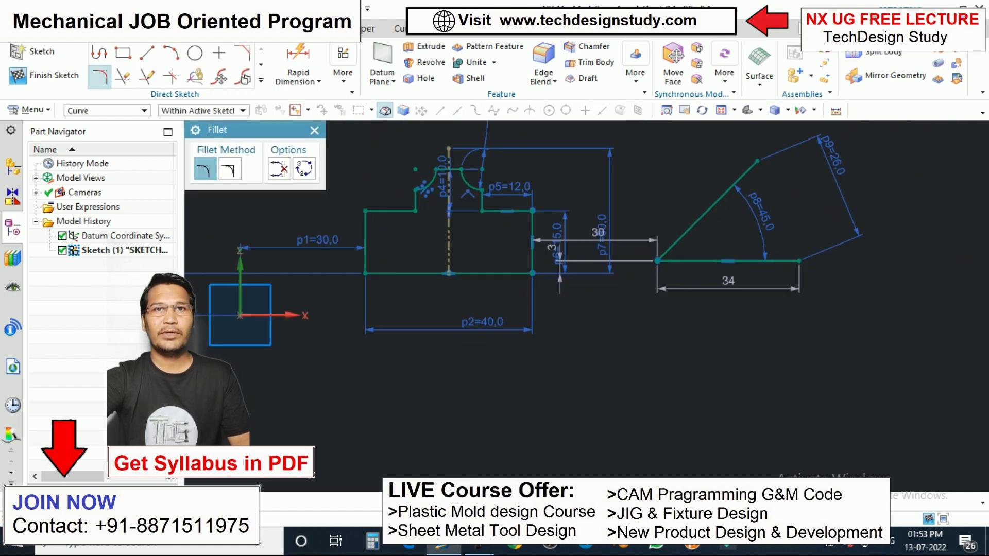
scroll(292, 259, up, 3)
scroll(449, 330, up, 2)
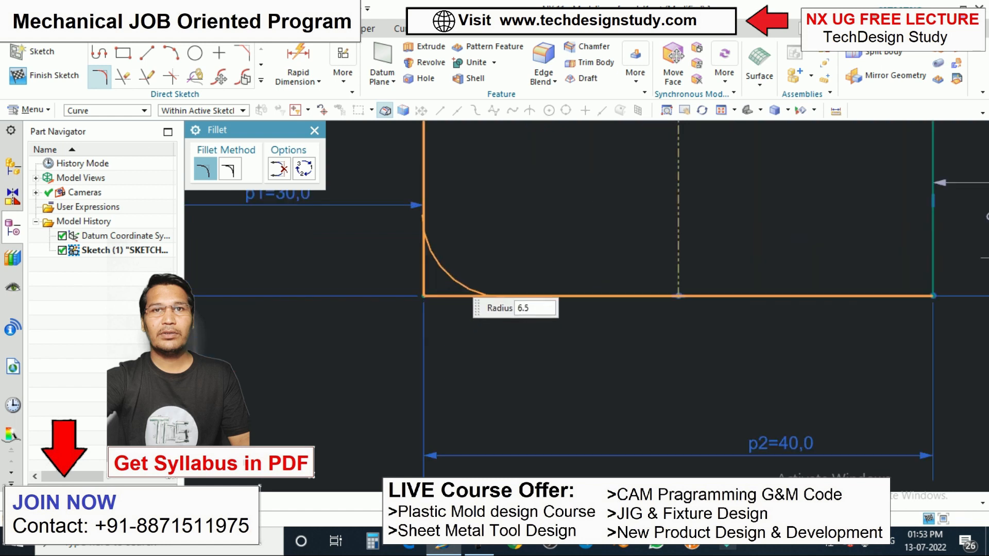
scroll(474, 282, down, 3)
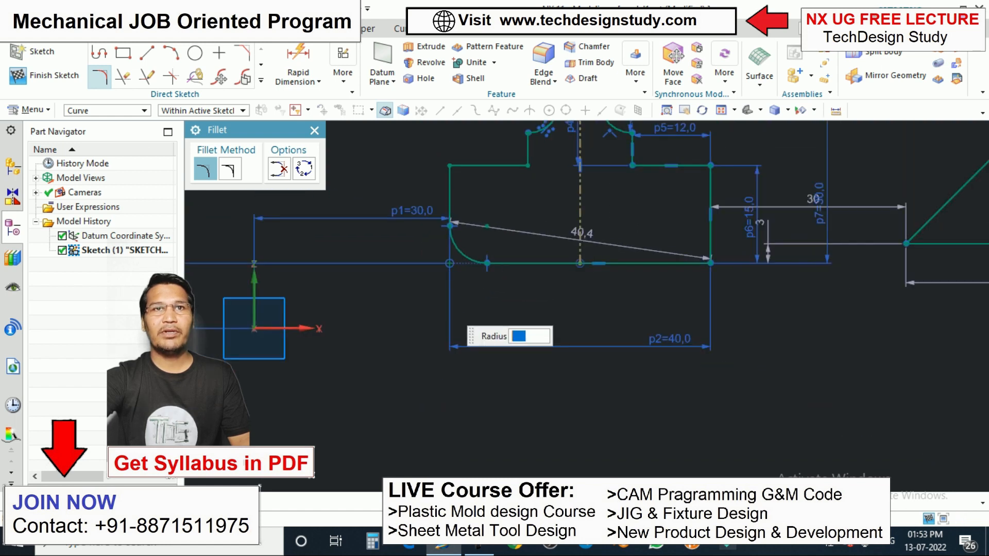
key(Escape)
scroll(375, 203, down, 1)
scroll(466, 212, up, 2)
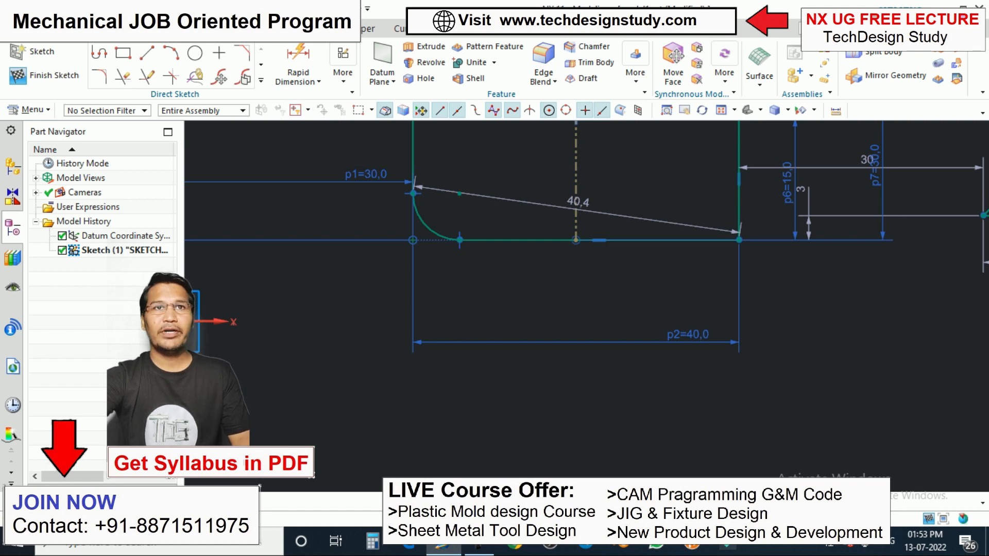
Add a radial dimension to the lower left corner fillet, placed outside the profile
key(d)
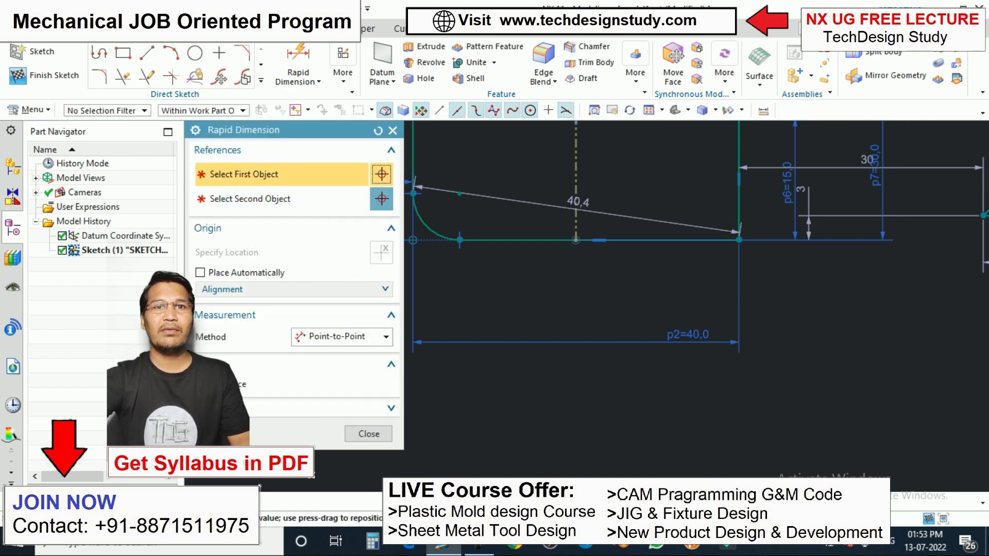
click(361, 337)
click(320, 454)
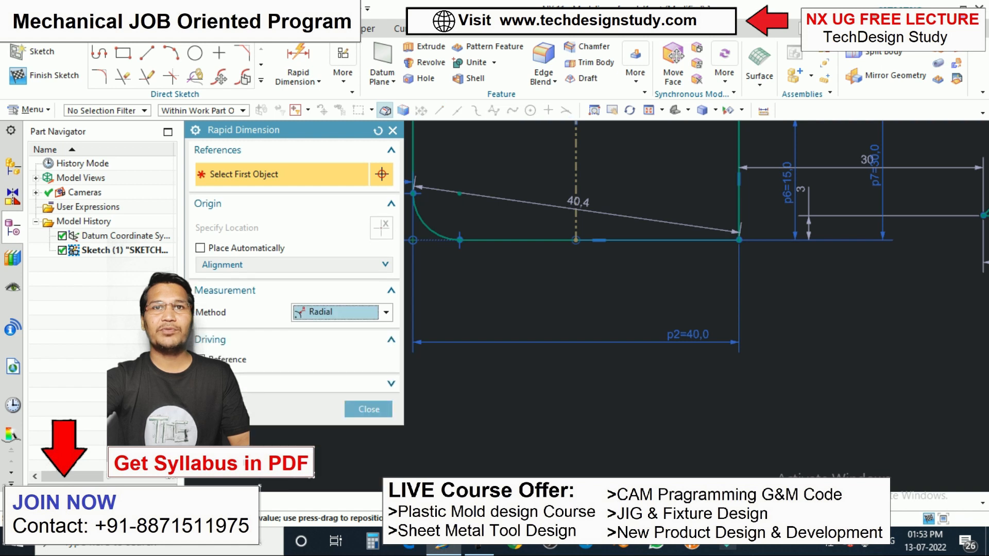
click(427, 224)
scroll(417, 294, down, 1)
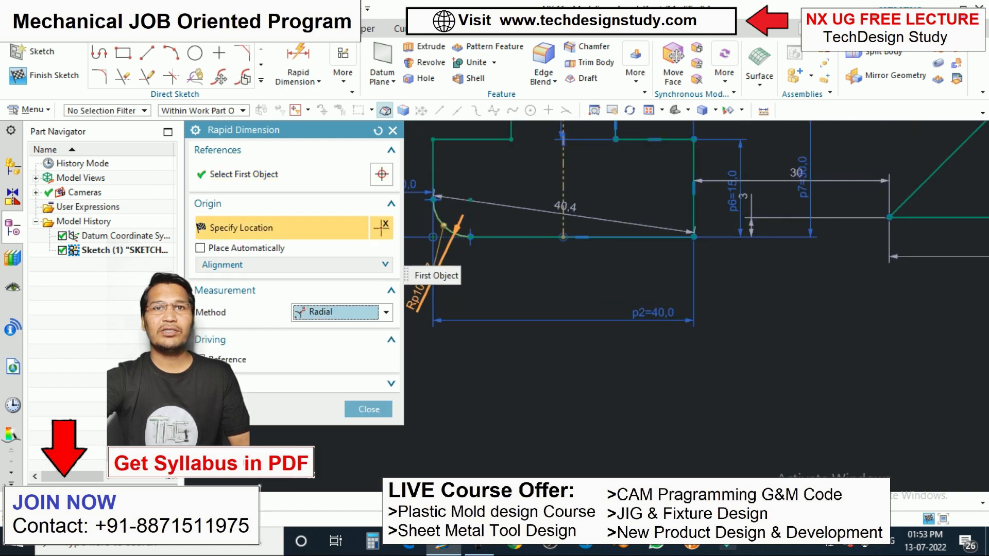
click(415, 260)
text(5)
click(369, 409)
scroll(429, 272, up, 2)
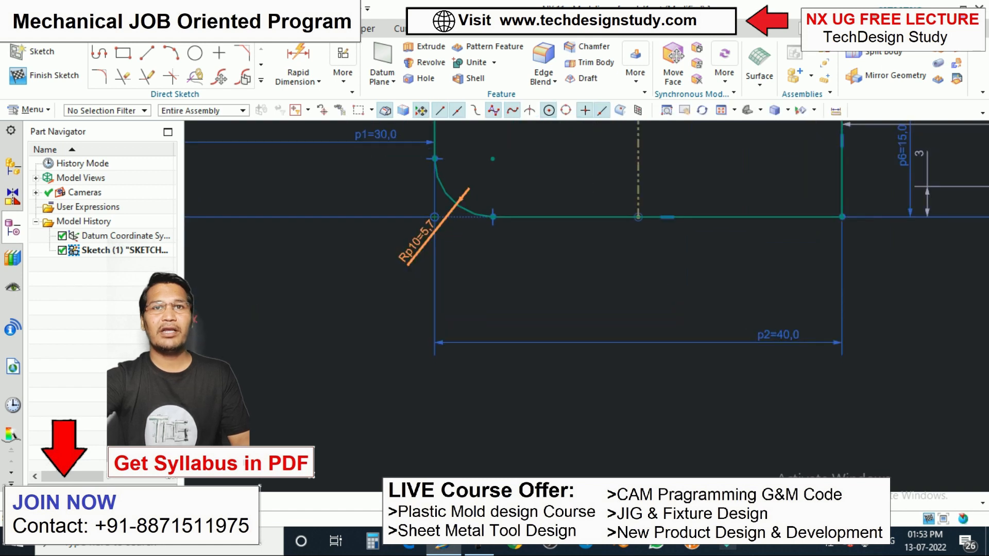
Set the radial dimension of the lower left fillet to 6 mm
double_click(419, 241)
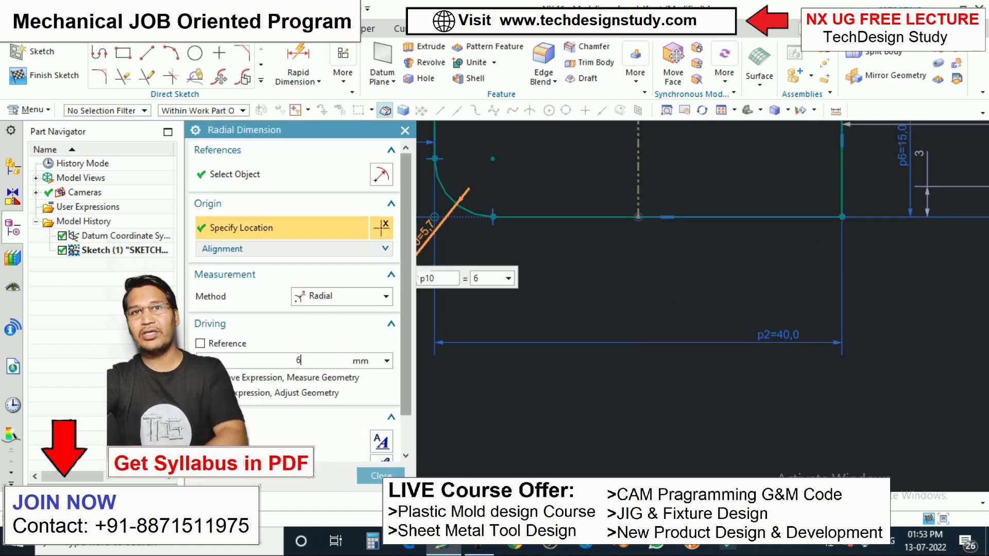
text(6)
key(Return)
click(384, 477)
scroll(407, 181, down, 6)
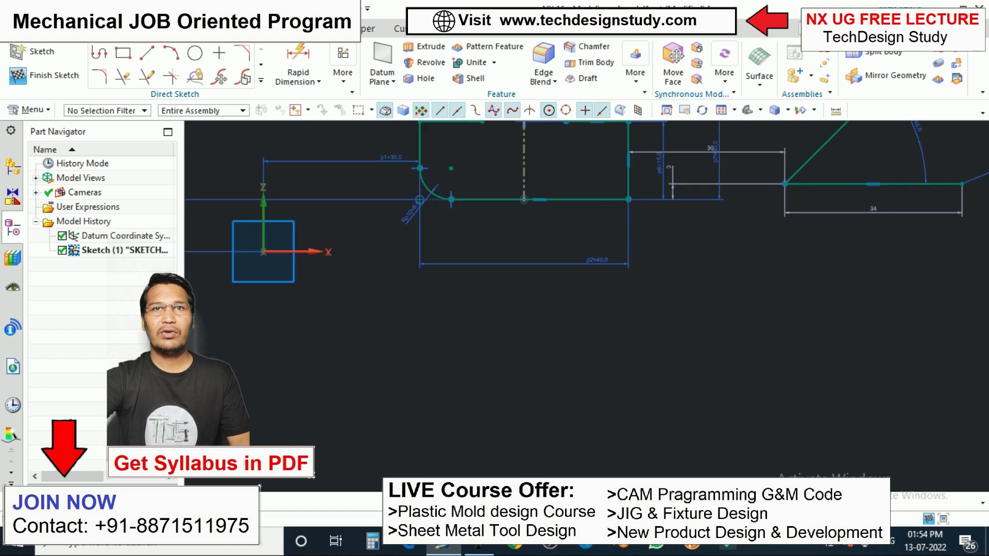
scroll(441, 185, up, 1)
shift+middle_drag(443, 185, 406, 207)
scroll(515, 242, down, 1)
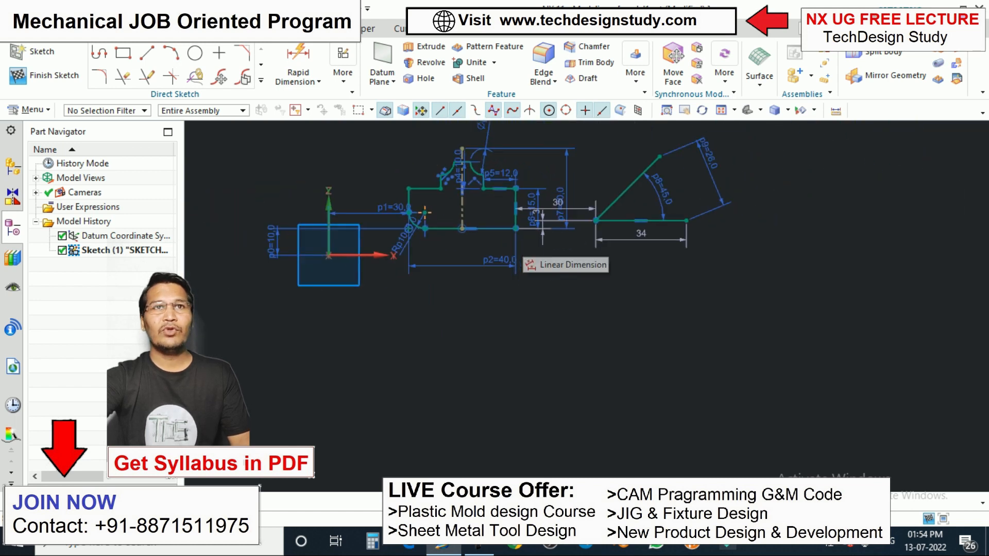
shift+middle_drag(515, 244, 506, 258)
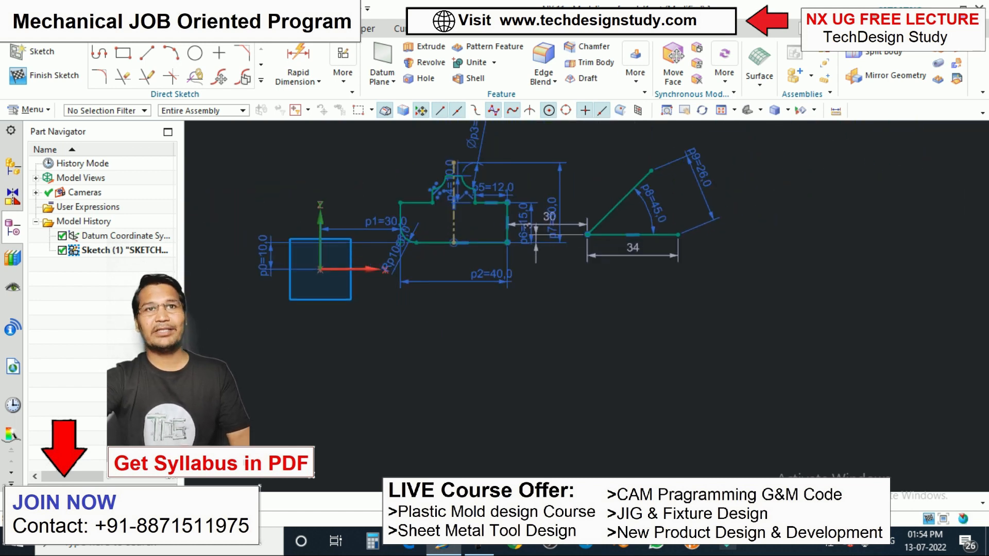
Set the Rapid Dimension measurement method back to Inferred and leave the command
key(d)
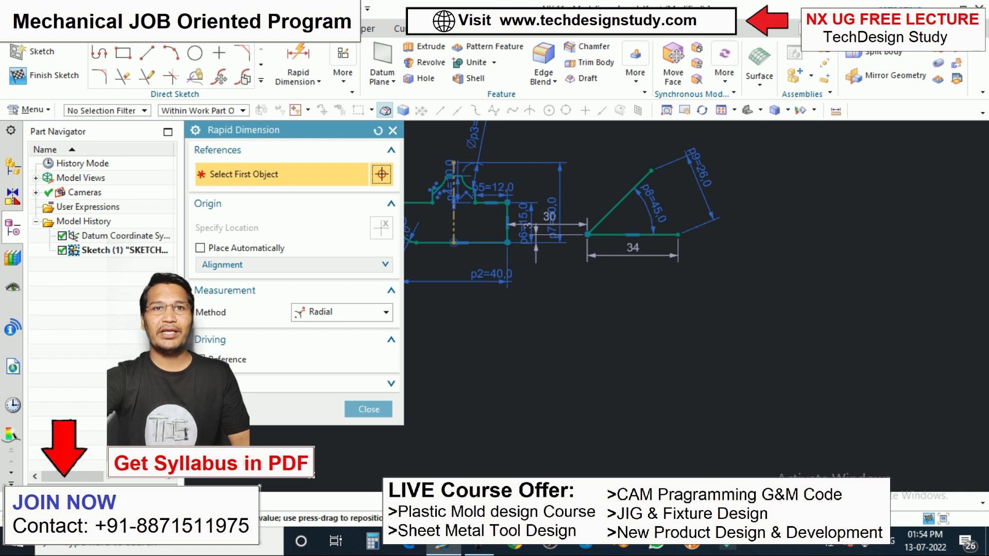
click(386, 312)
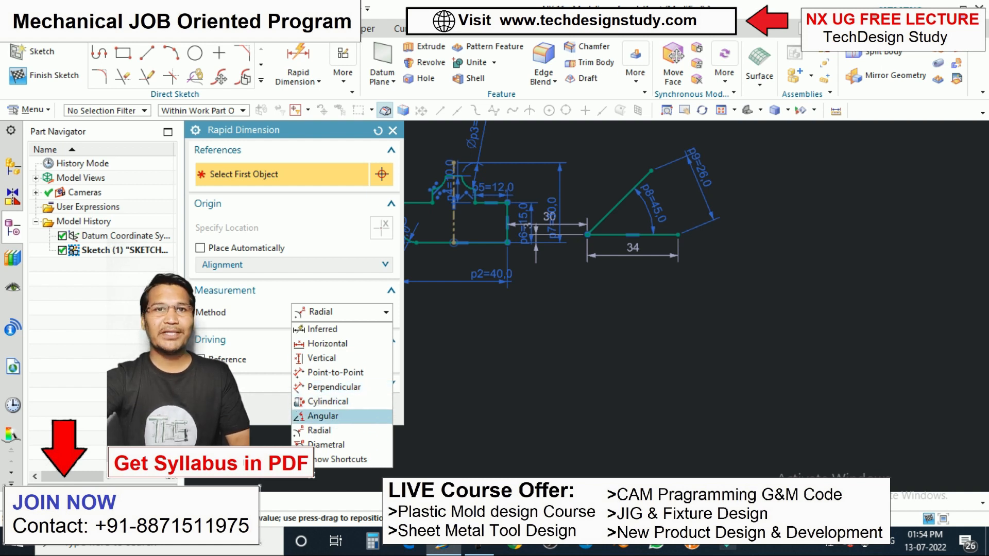
click(322, 329)
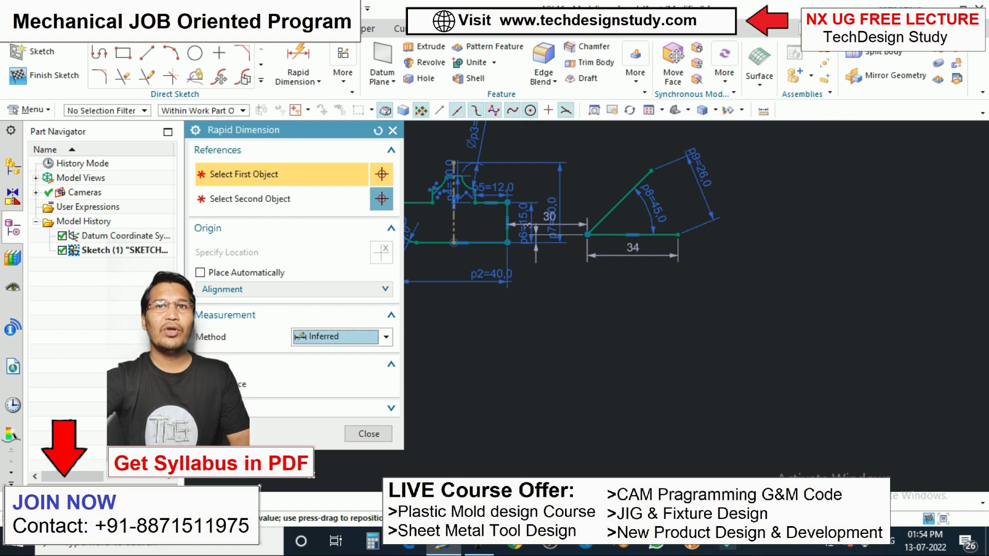
scroll(647, 226, down, 2)
scroll(508, 196, up, 3)
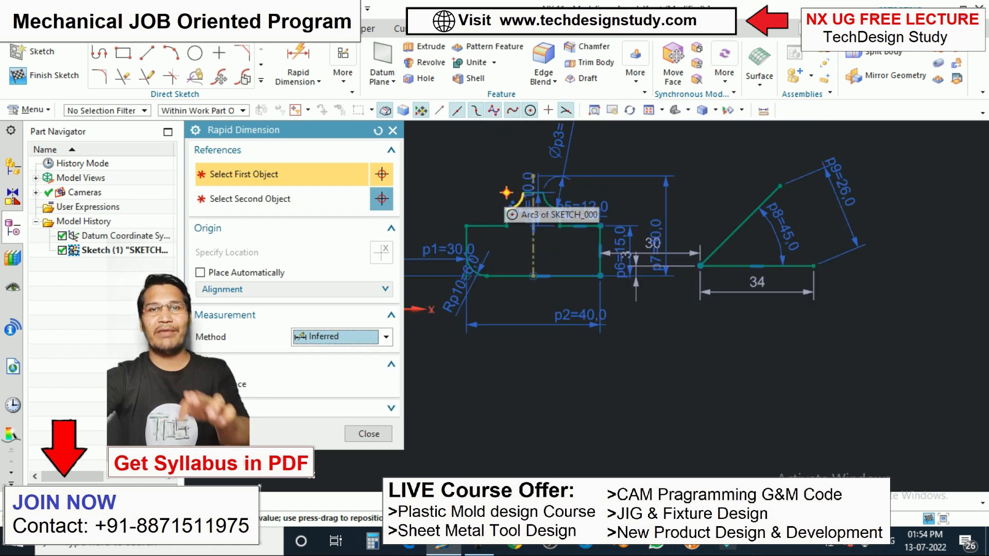
scroll(530, 191, up, 2)
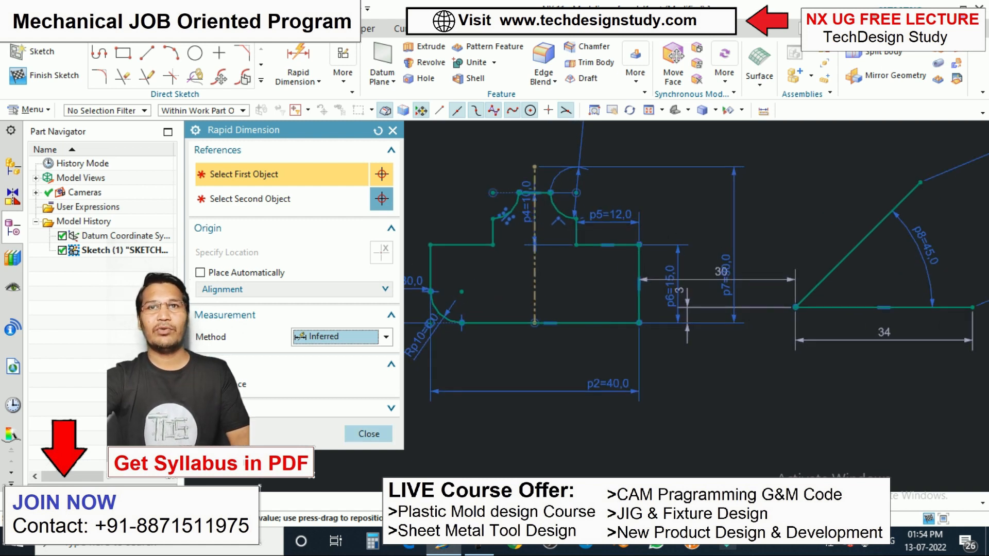
click(368, 434)
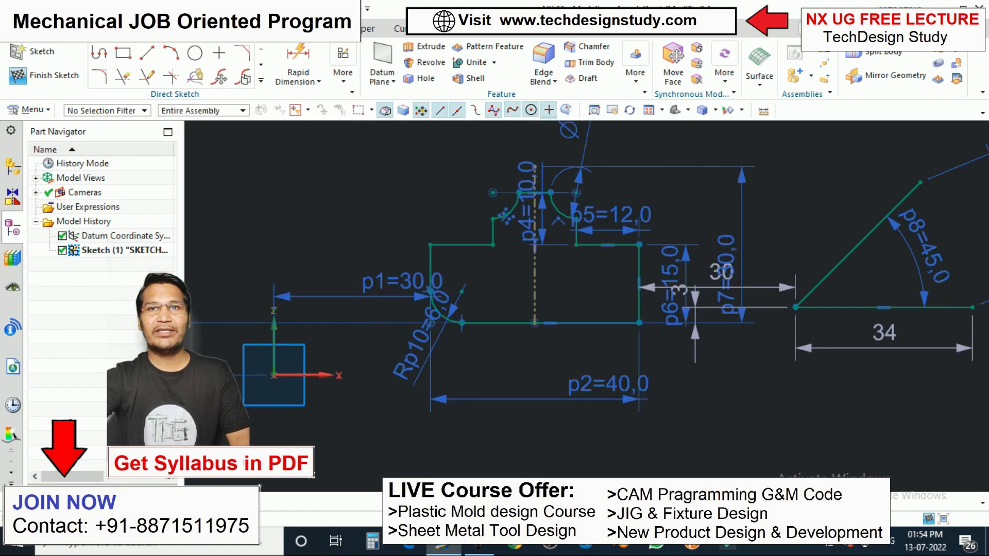
Delete the two angled lines and the whole mirrored profile together with all their dimensions, leaving the sketch empty
scroll(529, 239, down, 2)
drag(653, 285, 601, 215)
key(Delete)
scroll(522, 278, down, 1)
shift+middle_drag(523, 277, 588, 267)
scroll(587, 267, up, 3)
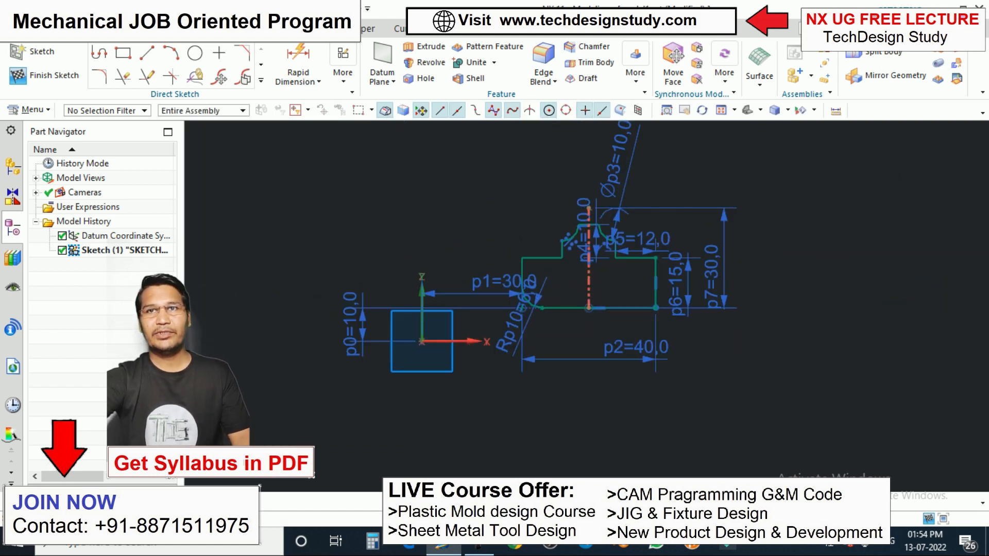
drag(712, 371, 491, 179)
key(Delete)
mouse_move(490, 180)
shift+middle_down()
mouse_move(514, 152)
mouse_move(502, 179)
mouse_move(503, 147)
mouse_move(496, 172)
shift+middle_up()
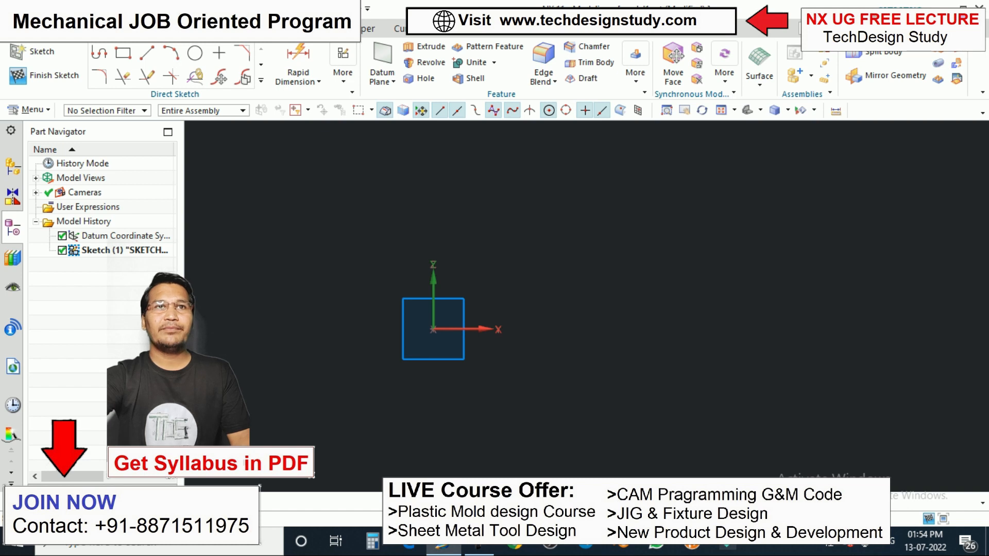
Draw a line about 56 mm long rising at about 6°, starting about 33 mm across and 24 mm above the origin
click(147, 52)
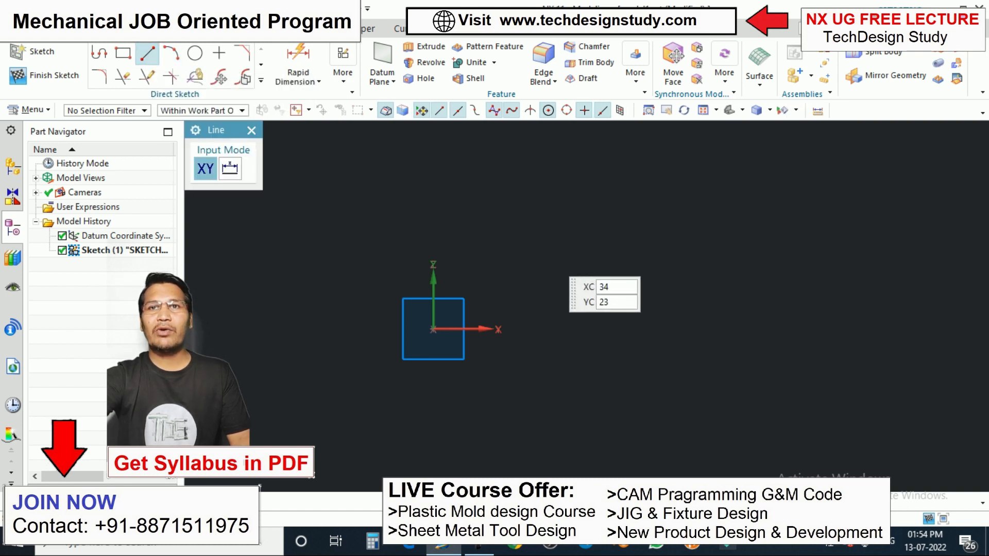
click(544, 249)
click(729, 230)
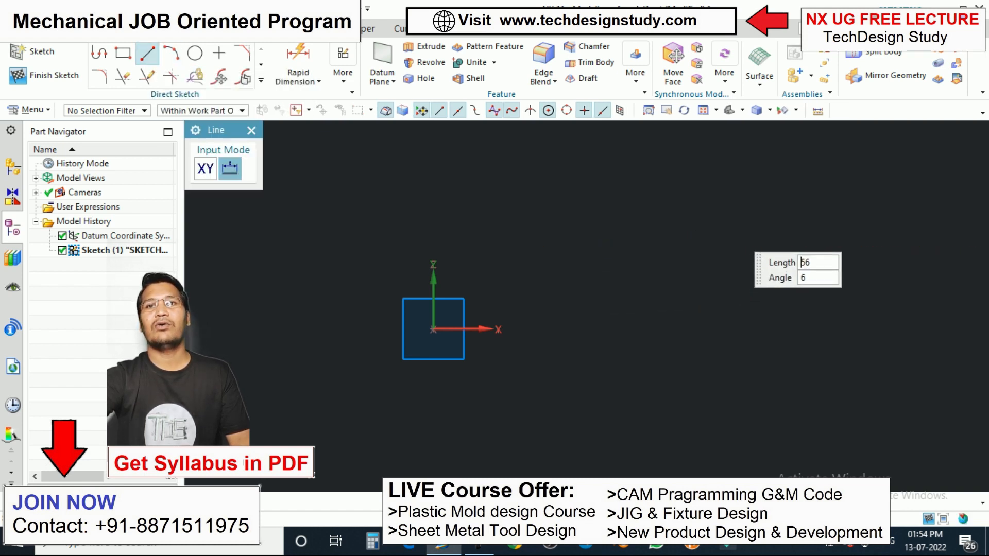
key(Escape)
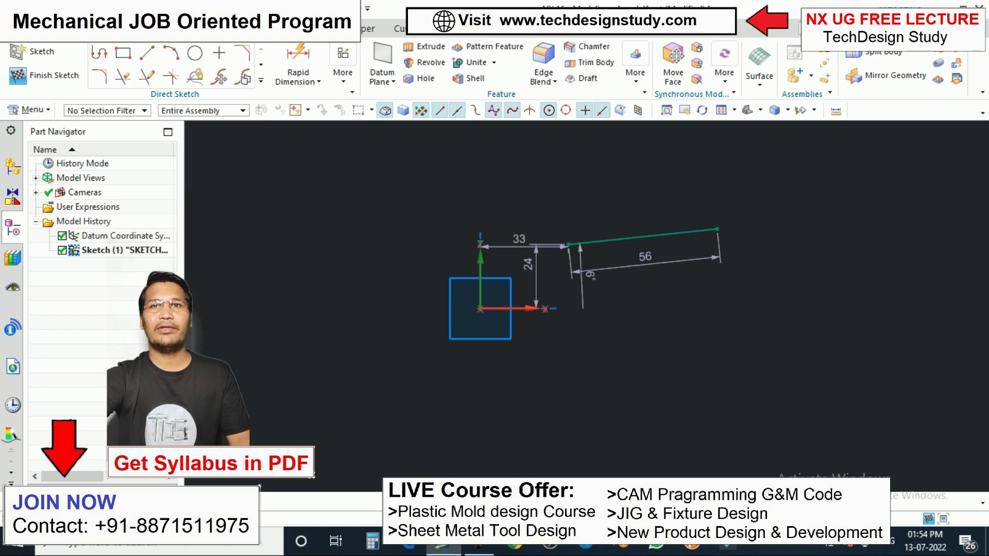
Draw a second line about 57 mm long below the first, sloping downward at about 20°
click(147, 52)
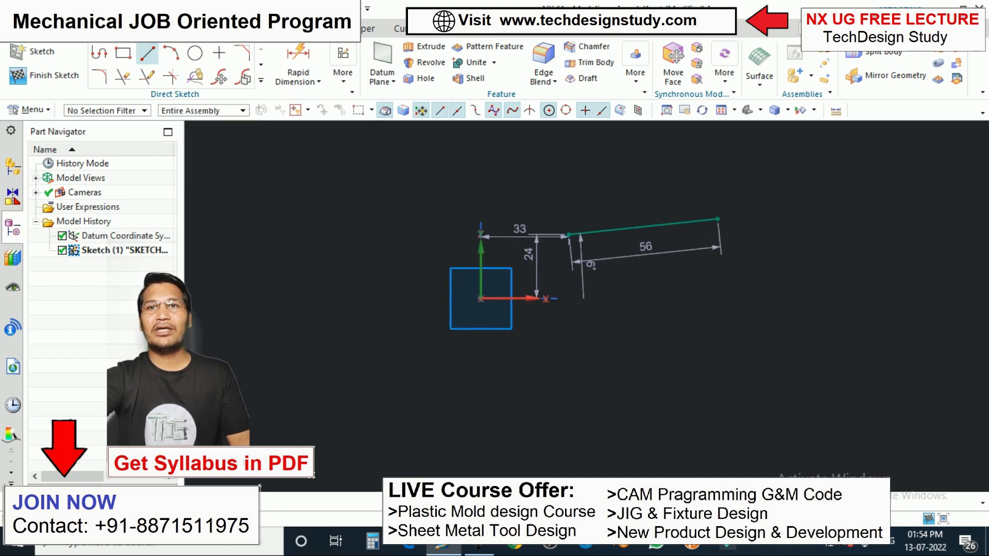
click(575, 285)
click(717, 337)
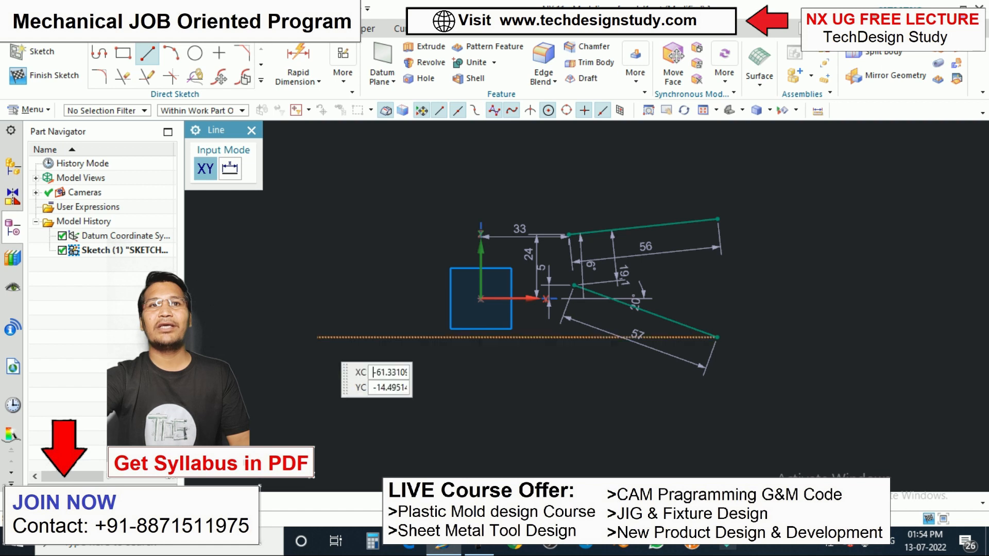
key(Escape)
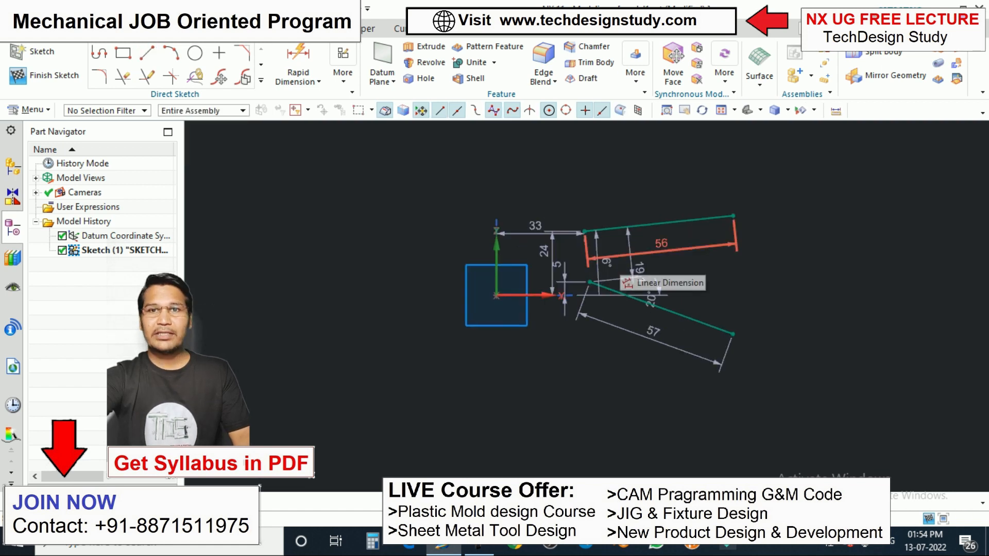
Apply a Coincident constraint between the left endpoints of the upper and lower lines
key(c)
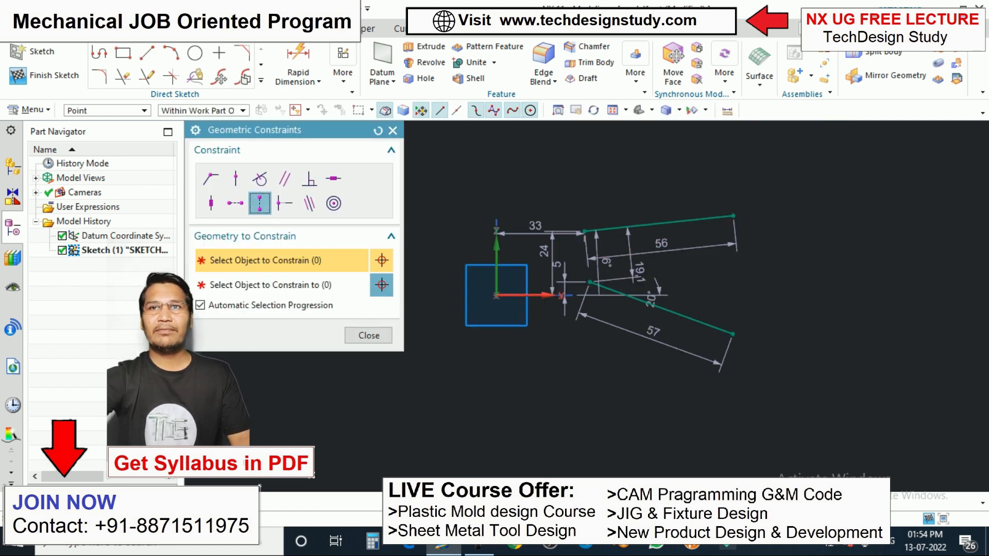
scroll(735, 284, down, 1)
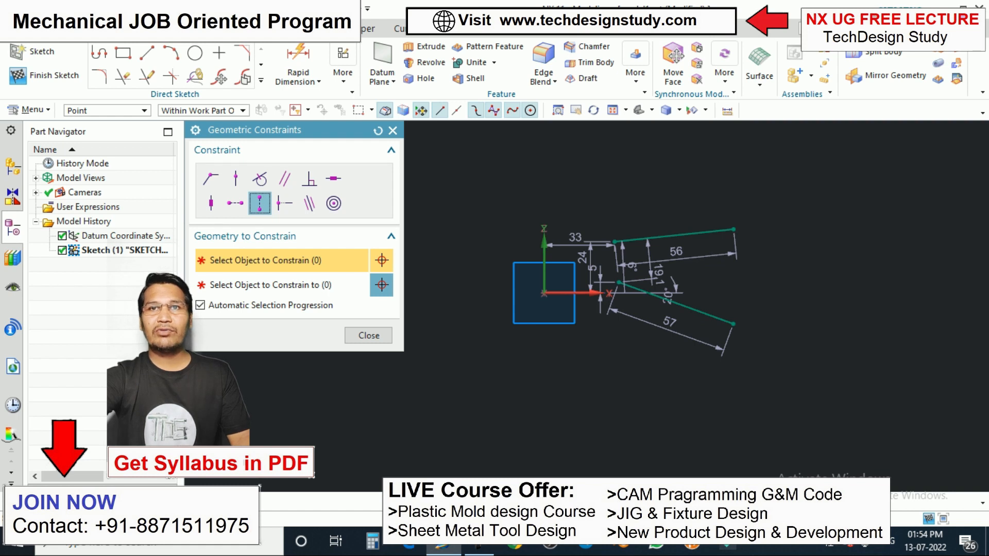
scroll(591, 158, down, 1)
scroll(428, 214, up, 1)
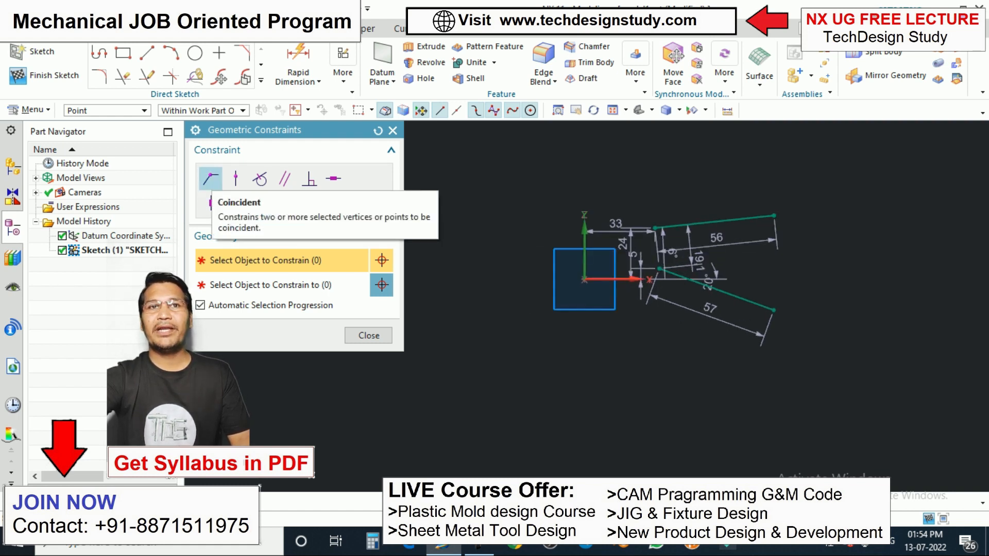
click(211, 178)
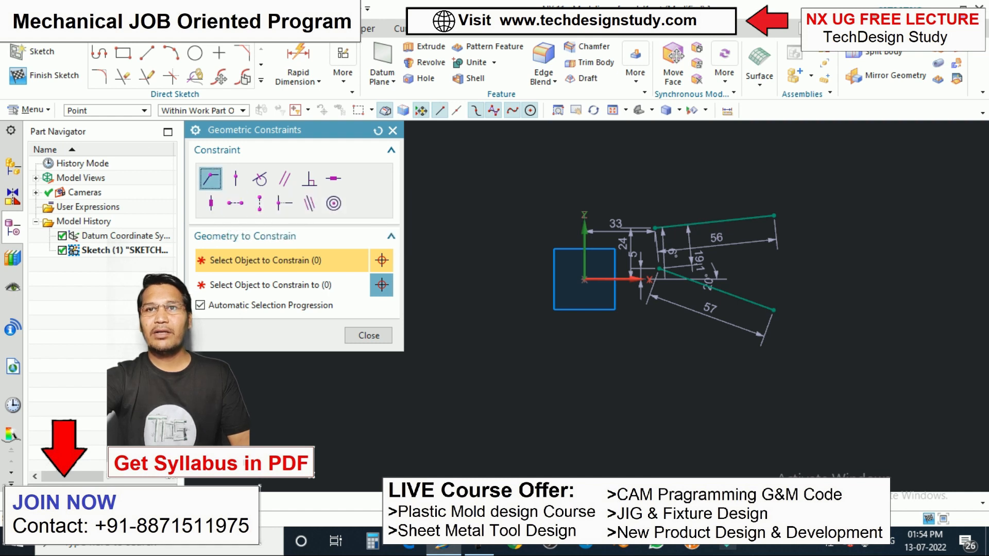
click(654, 228)
click(660, 269)
scroll(708, 283, up, 2)
scroll(706, 317, down, 1)
scroll(641, 192, up, 1)
scroll(678, 230, up, 1)
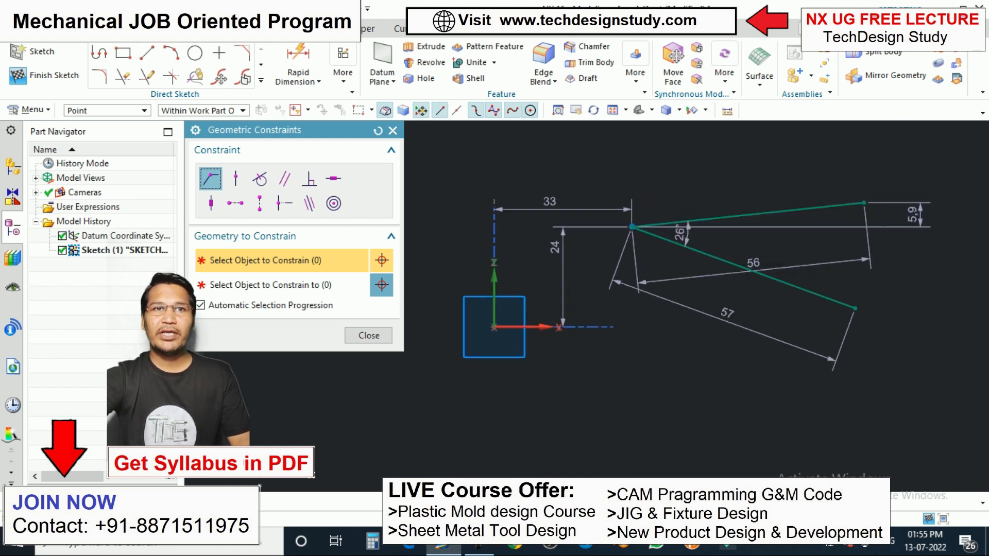
click(368, 335)
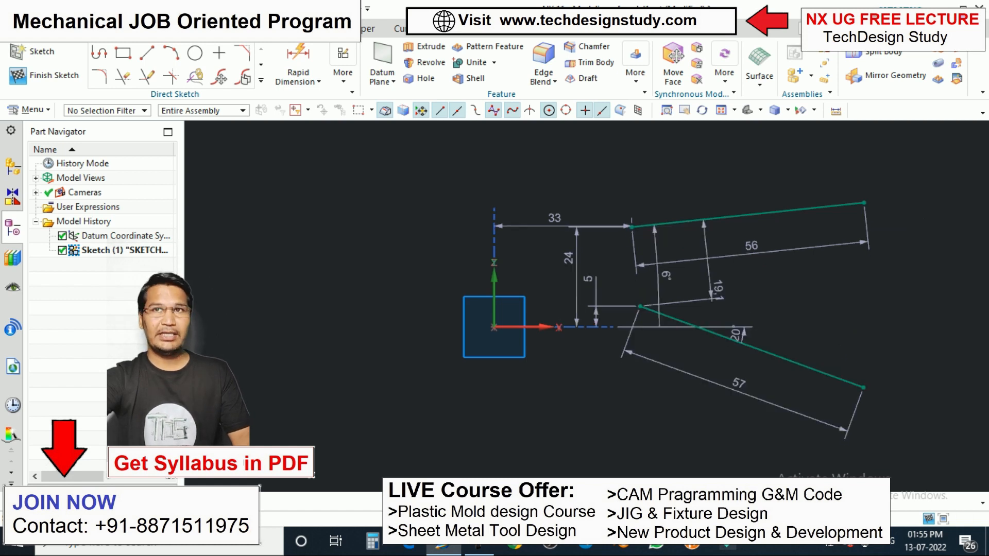
Reapply the Coincident constraint joining the two lines at their left endpoints and close the constraints dialog
key(c)
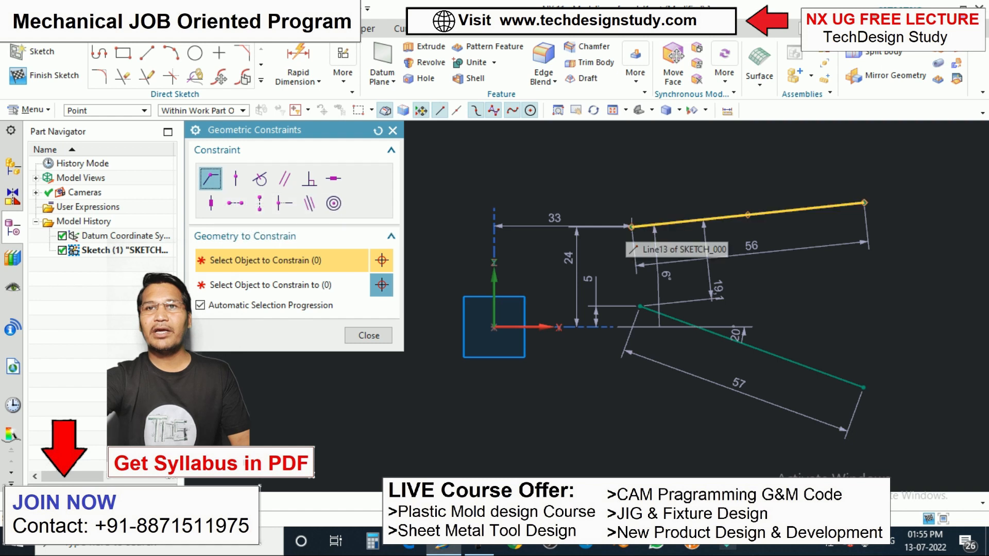
click(632, 227)
click(640, 306)
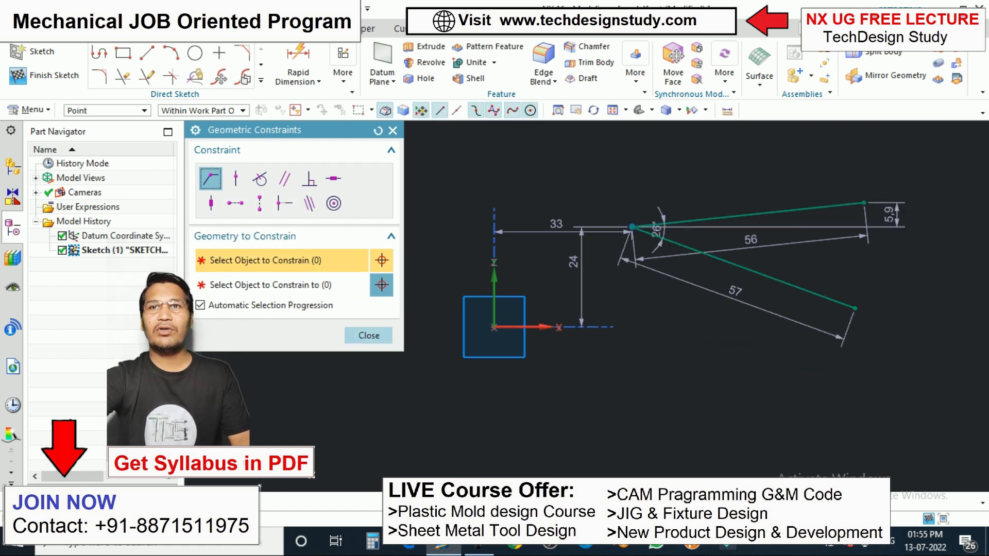
click(368, 335)
Move the joined lines around freely to test the Coincident constraint at their shared endpoint
mouse_move(711, 256)
mouse_down()
mouse_move(676, 307)
mouse_move(711, 386)
mouse_move(884, 326)
mouse_move(837, 342)
mouse_move(562, 265)
mouse_move(750, 324)
mouse_up()
mouse_move(752, 257)
mouse_down()
mouse_move(597, 179)
mouse_move(753, 226)
mouse_move(757, 249)
mouse_up()
mouse_move(752, 319)
mouse_down()
mouse_move(692, 353)
mouse_move(671, 344)
mouse_up()
drag(730, 255, 705, 168)
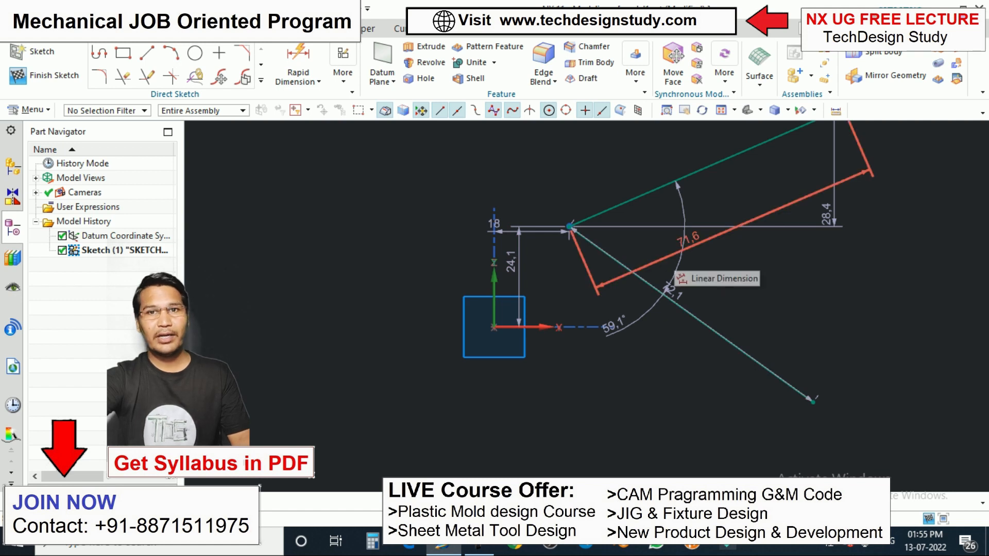
Undo the test moves and the Coincident constraint between the two lines
key(ctrl+z)
key(ctrl+z)
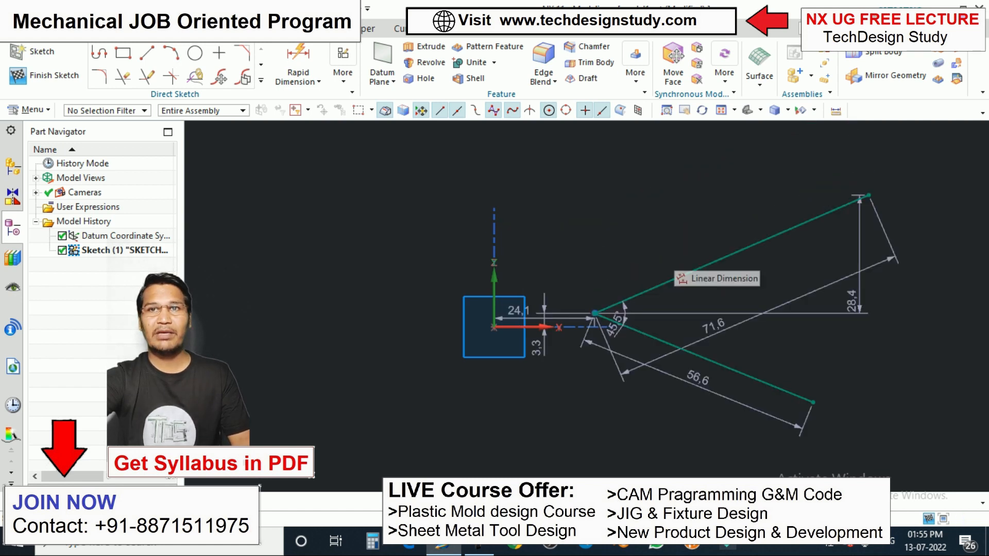
key(ctrl+z)
key(ctrl+z)
key(ctrl+z)
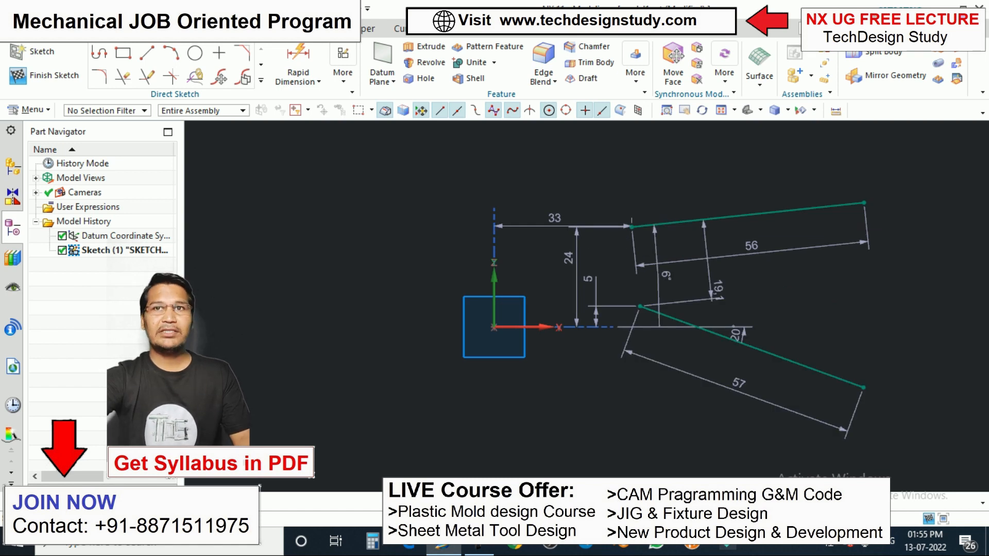
Apply a Point on Curve constraint placing the lower line's left endpoint on the upper line
key(c)
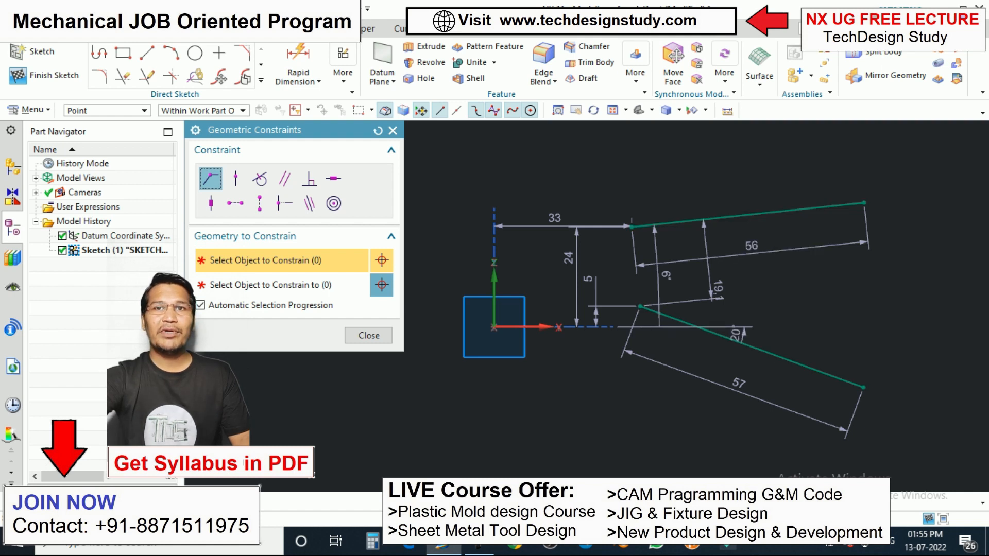
click(640, 306)
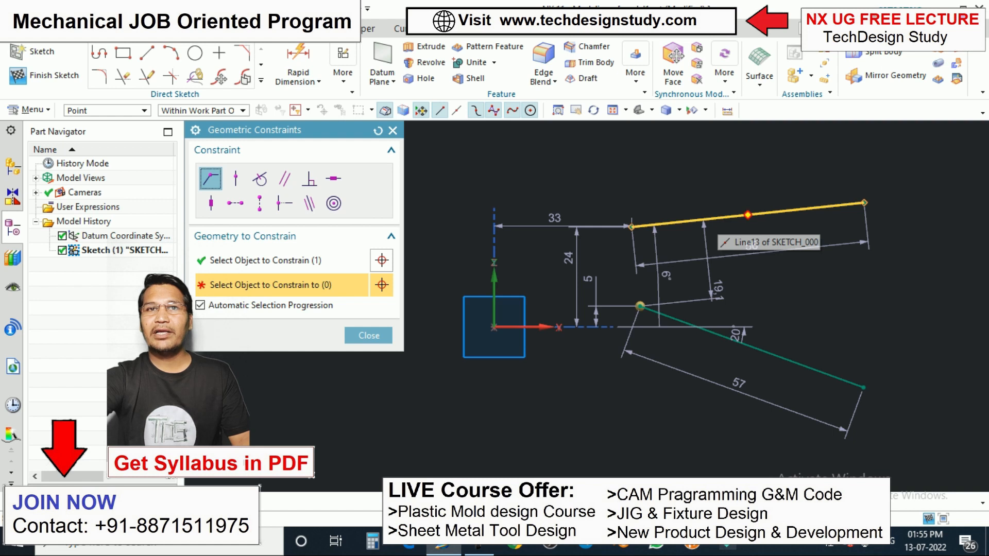
click(236, 179)
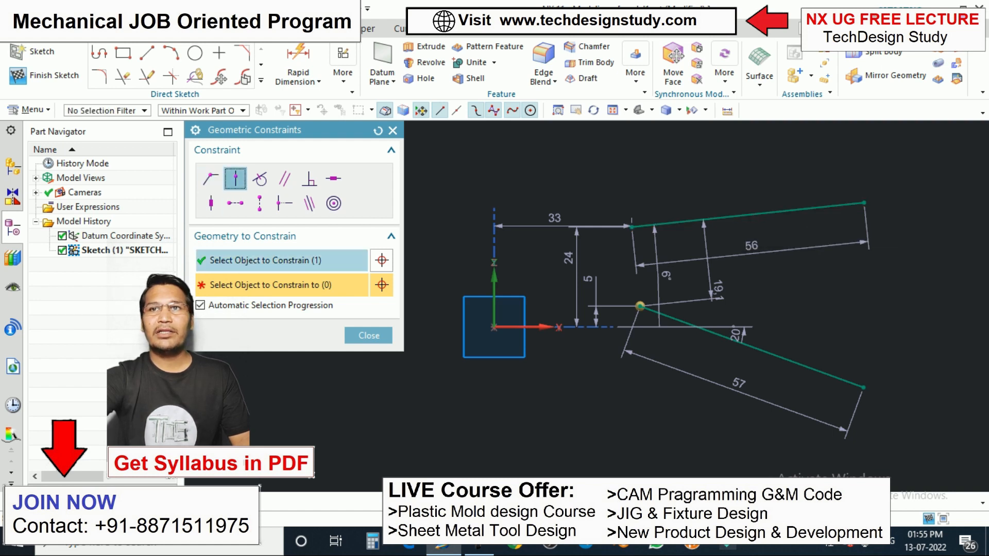
click(741, 215)
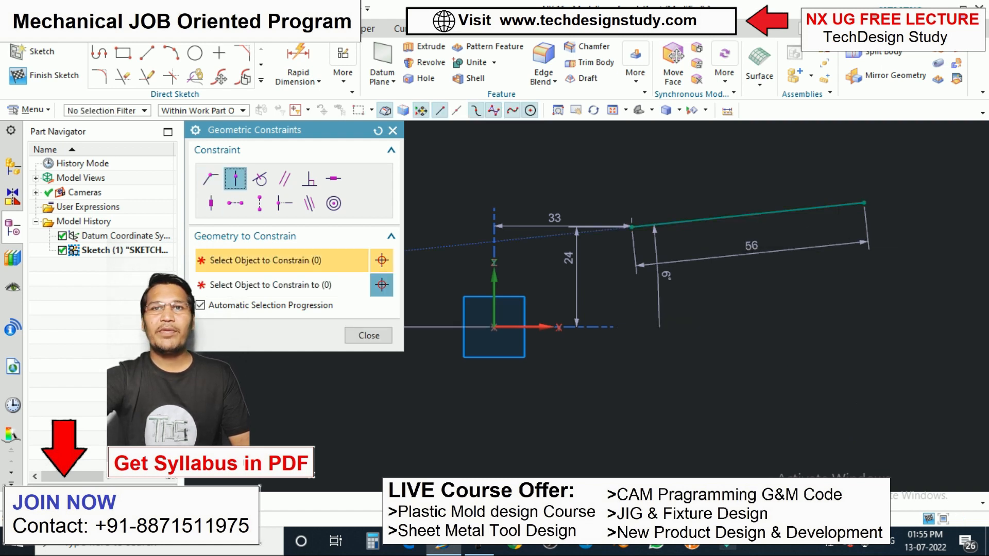
key(Escape)
Move the lower line's endpoint back along the upper line and shift the lines to test the Point on Curve constraint
scroll(610, 239, down, 5)
scroll(501, 270, up, 2)
click(368, 274)
mouse_move(368, 274)
mouse_down()
mouse_move(433, 304)
mouse_move(737, 313)
mouse_move(806, 251)
mouse_move(803, 234)
mouse_move(793, 241)
mouse_up()
scroll(817, 216, up, 5)
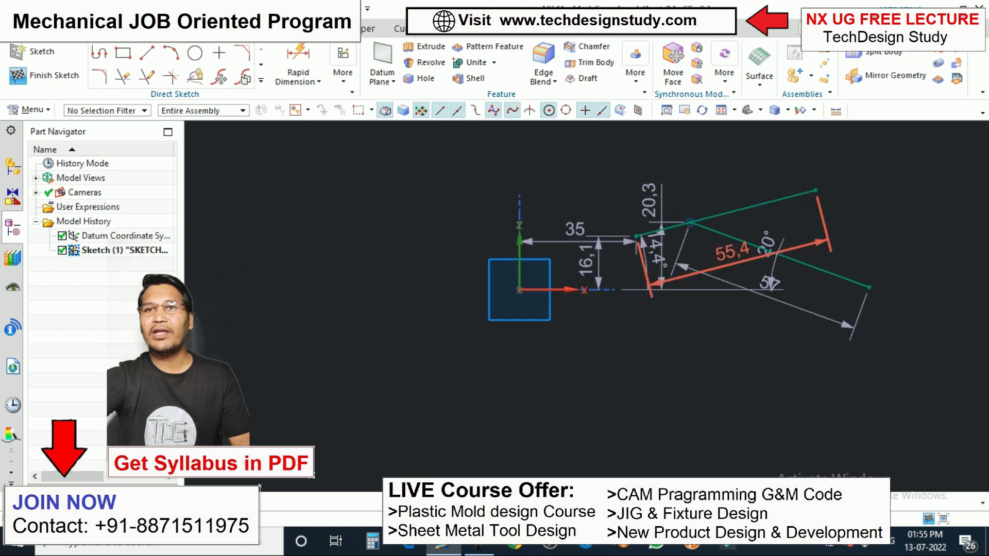
mouse_move(568, 234)
mouse_down()
mouse_move(660, 317)
mouse_move(531, 165)
mouse_move(591, 224)
mouse_up()
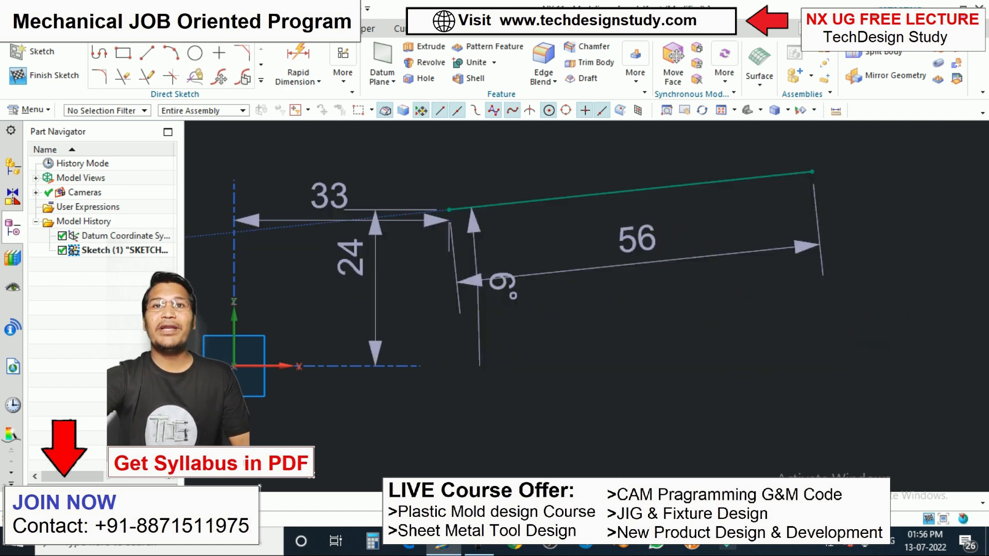
Undo the test moves and the Point on Curve constraint on the lower line
scroll(721, 222, down, 5)
key(ctrl+z)
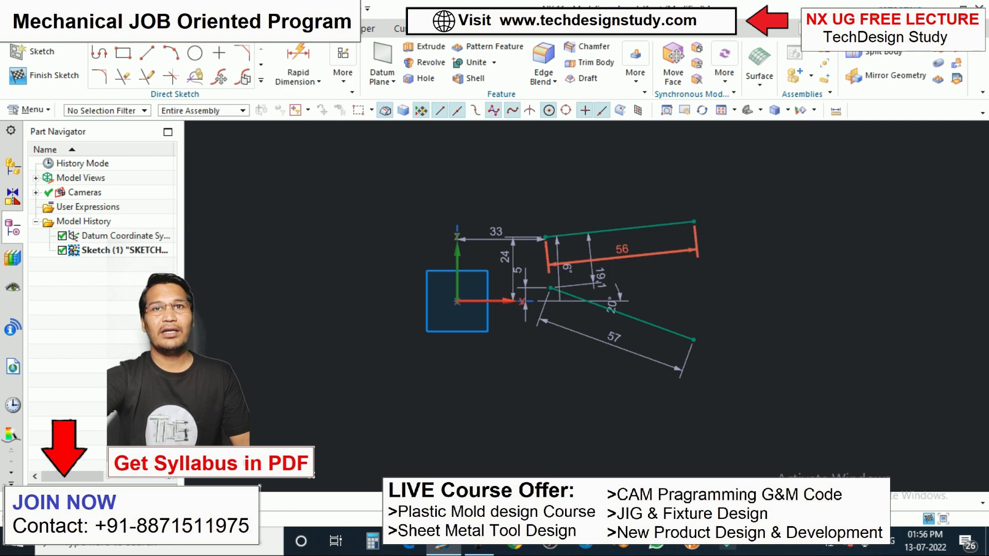
scroll(613, 285, up, 3)
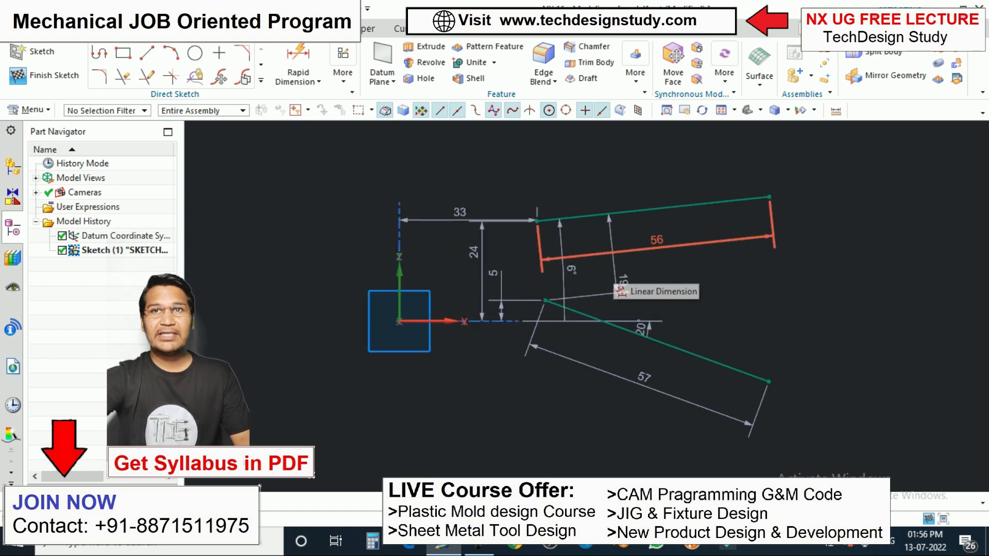
Leave the Geometric Constraints command and undo the creation of the lower line
key(c)
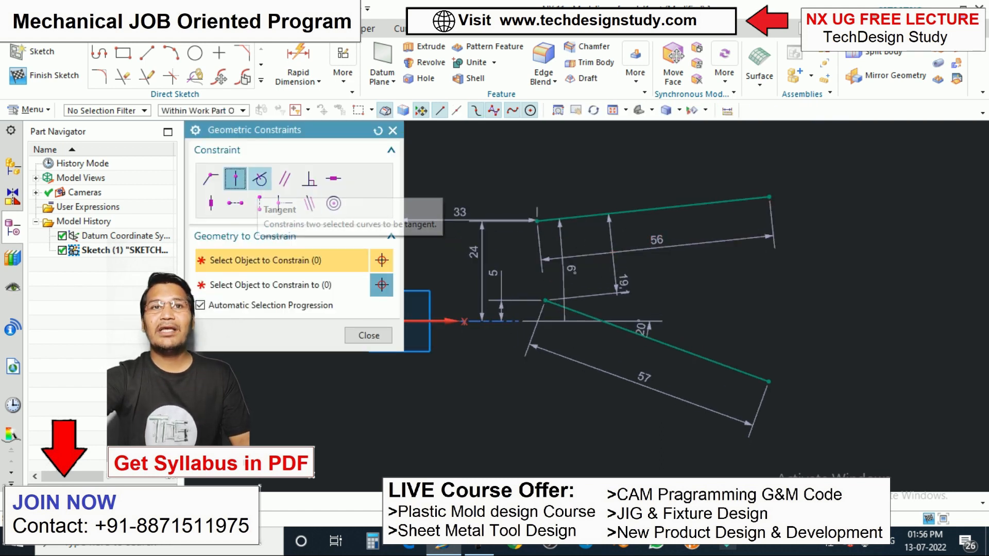
key(Escape)
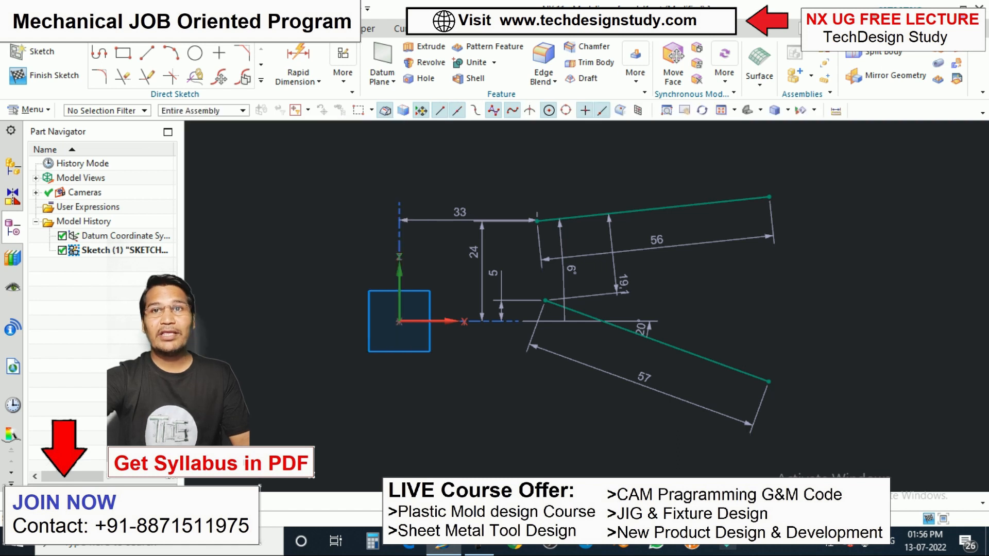
key(ctrl+z)
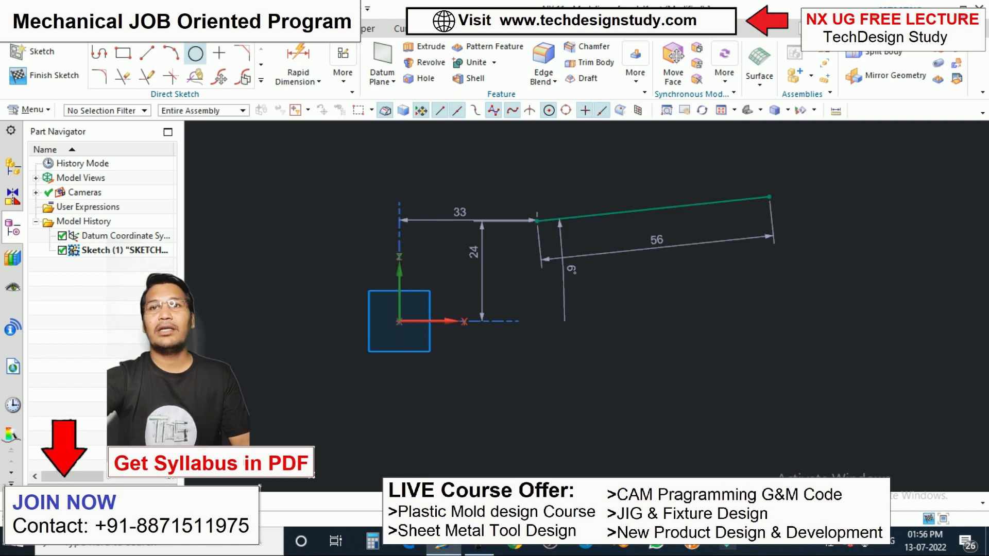
Draw a circle about 16 mm in diameter below the middle of the angled line
click(196, 54)
click(653, 289)
click(673, 316)
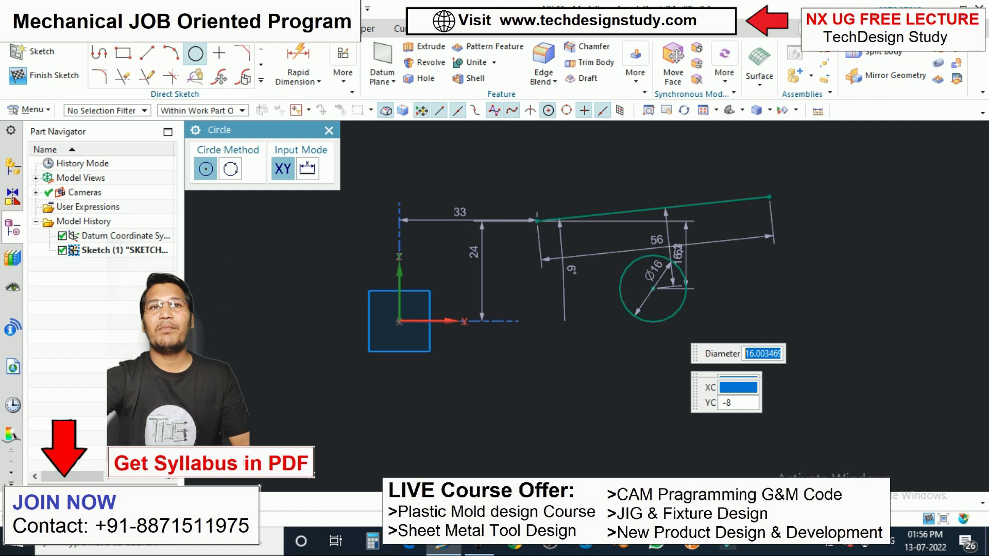
click(329, 130)
Set the circle's diameter dimension to 20 mm
scroll(679, 277, up, 2)
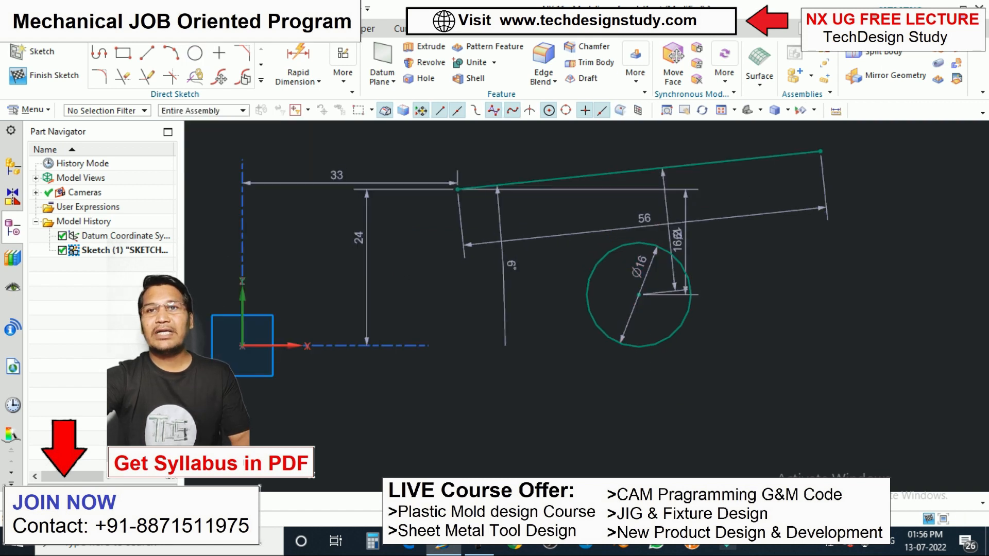
double_click(639, 266)
text(20)
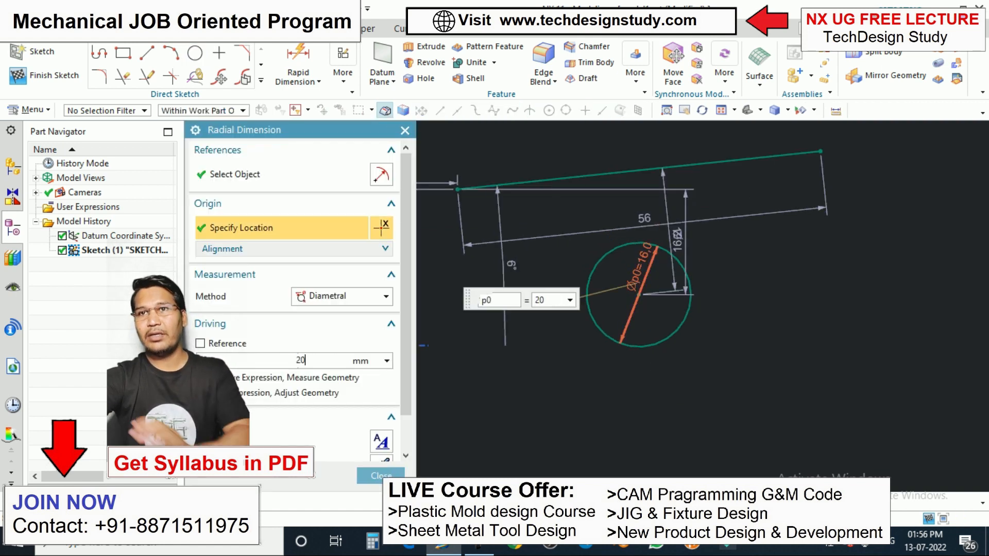
key(Return)
key(Escape)
scroll(610, 315, down, 4)
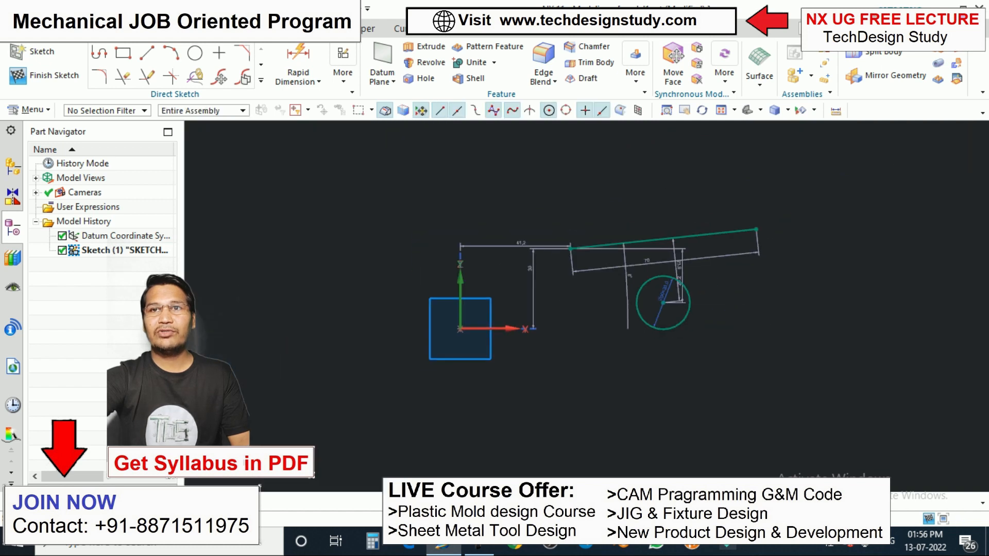
Apply a Tangent geometric constraint between the angled line and the circle
scroll(654, 283, up, 2)
key(c)
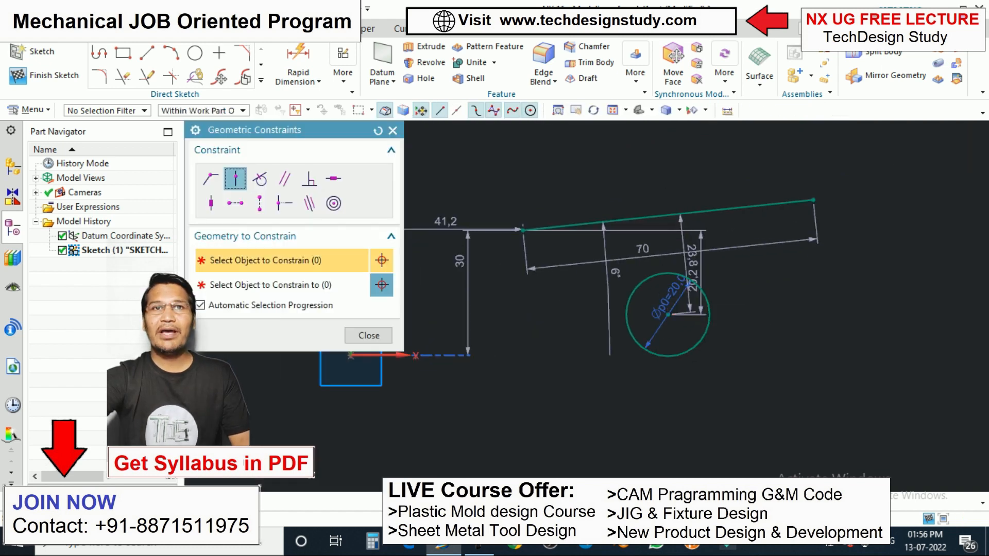
click(259, 179)
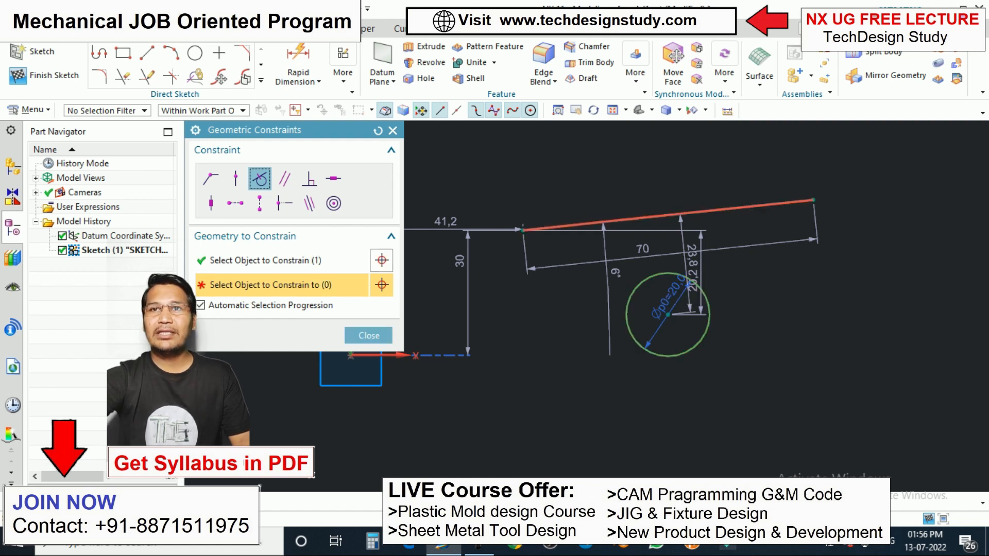
click(642, 217)
click(369, 335)
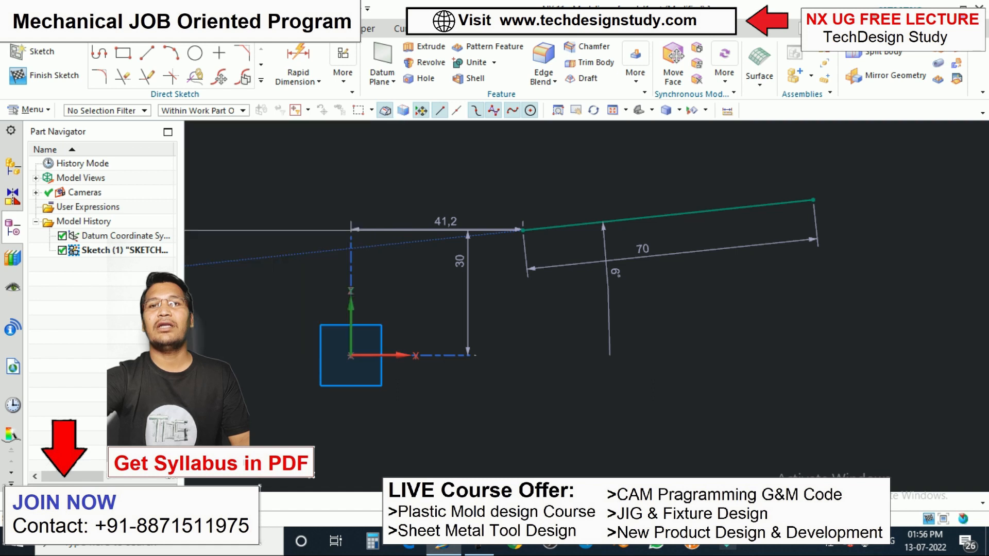
Move the circle by its centre toward the angled line to test the tangent constraint
scroll(461, 320, down, 5)
scroll(298, 309, up, 1)
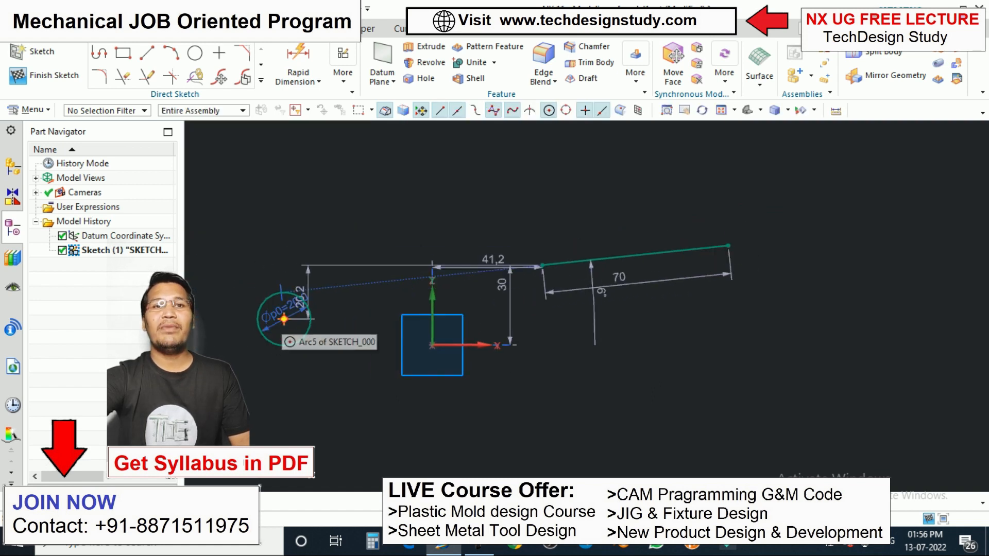
drag(284, 320, 595, 261)
scroll(649, 281, up, 5)
scroll(553, 178, down, 1)
scroll(615, 322, down, 4)
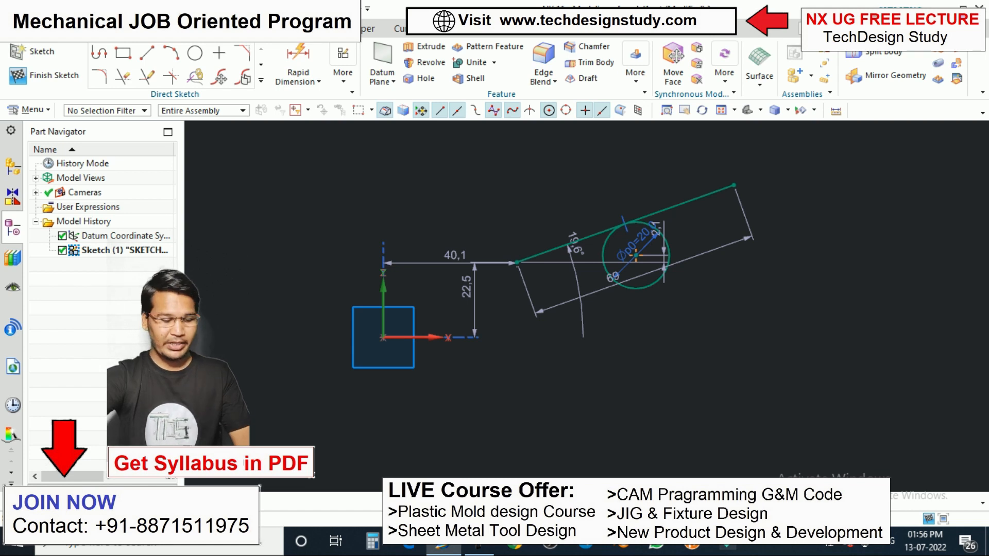
Undo the test moves, the tangent constraint and the circle's 20 mm diameter dimension
drag(635, 256, 637, 305)
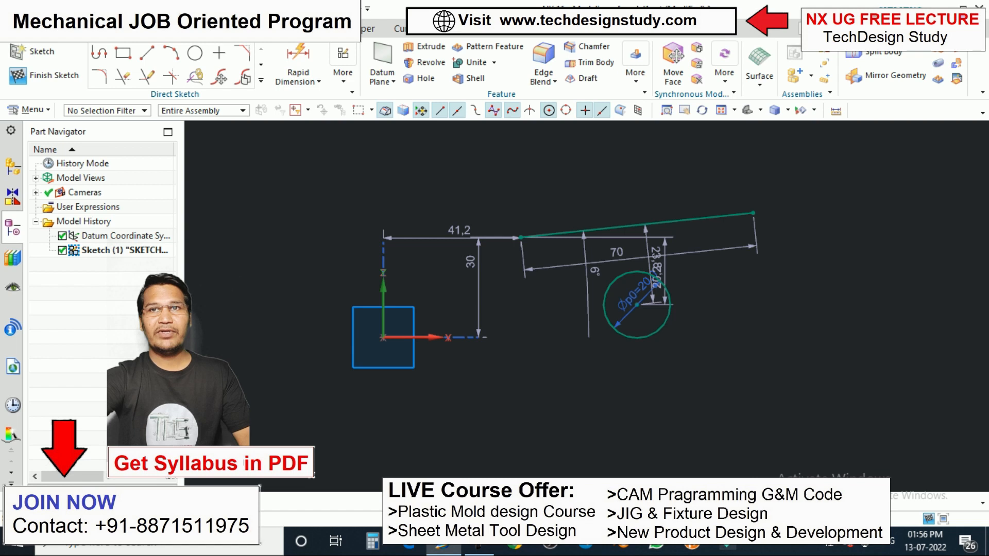
text(16)
key(Return)
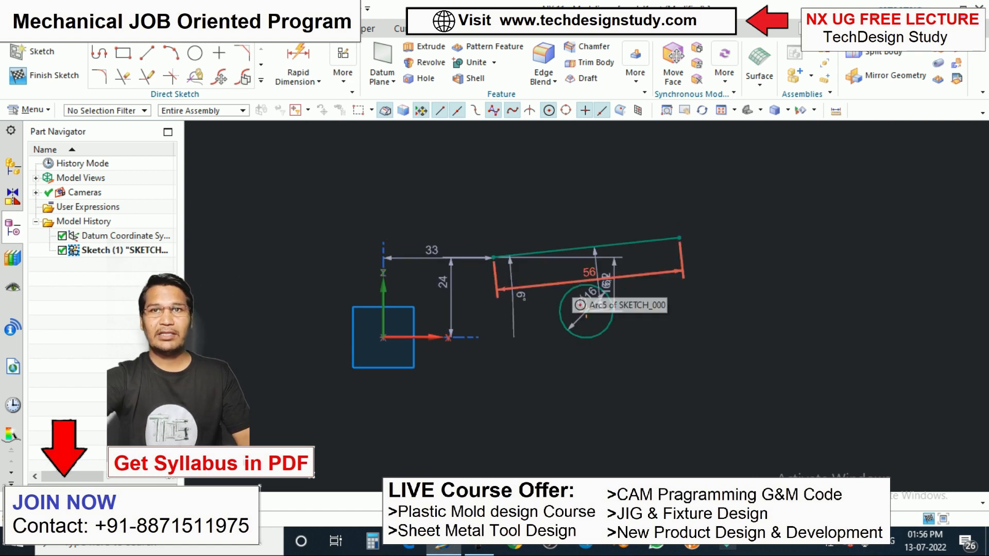
Delete the circle below the angled line
click(585, 311)
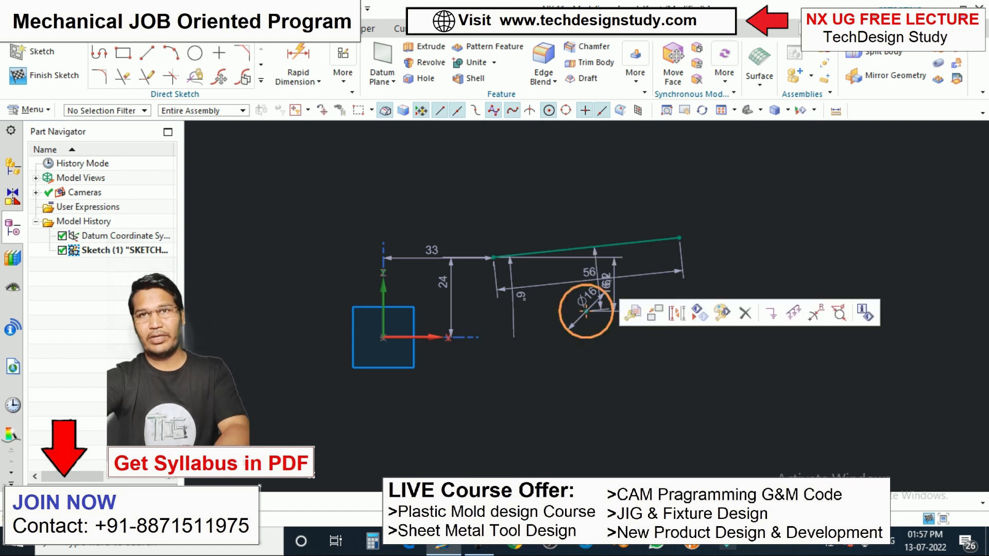
key(Delete)
shift+middle_drag(585, 309, 635, 300)
key(c)
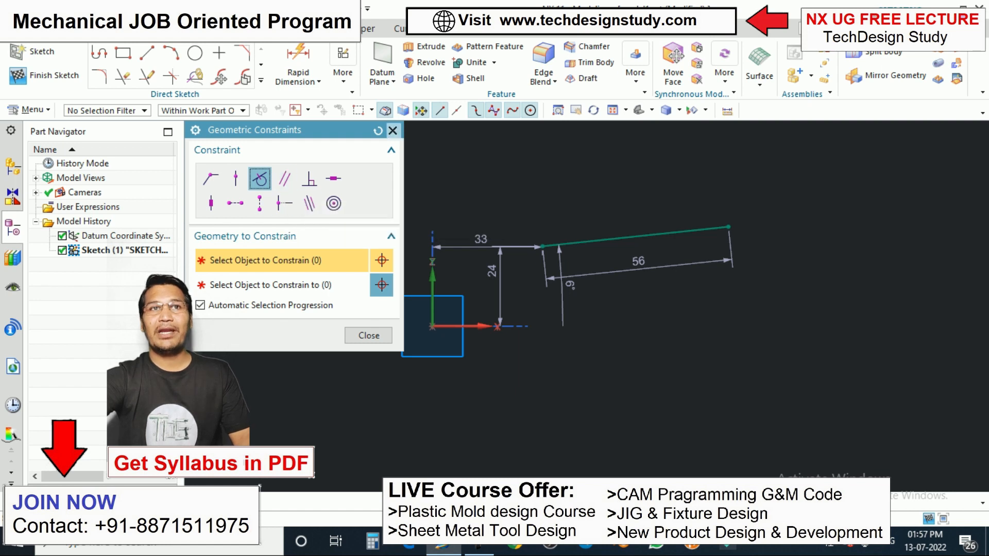
click(392, 130)
Draw a horizontal line about 59 mm long below the angled line
key(l)
click(572, 330)
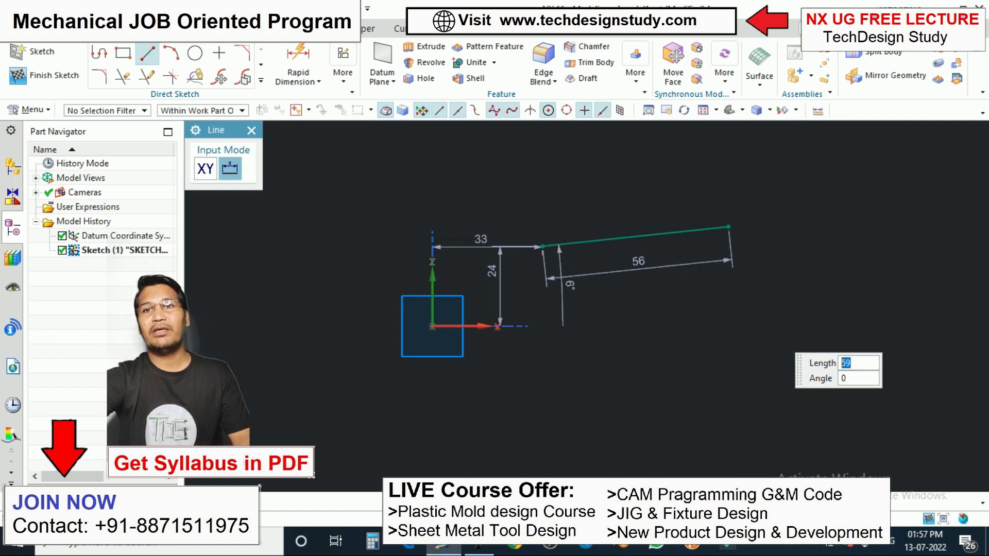
click(769, 329)
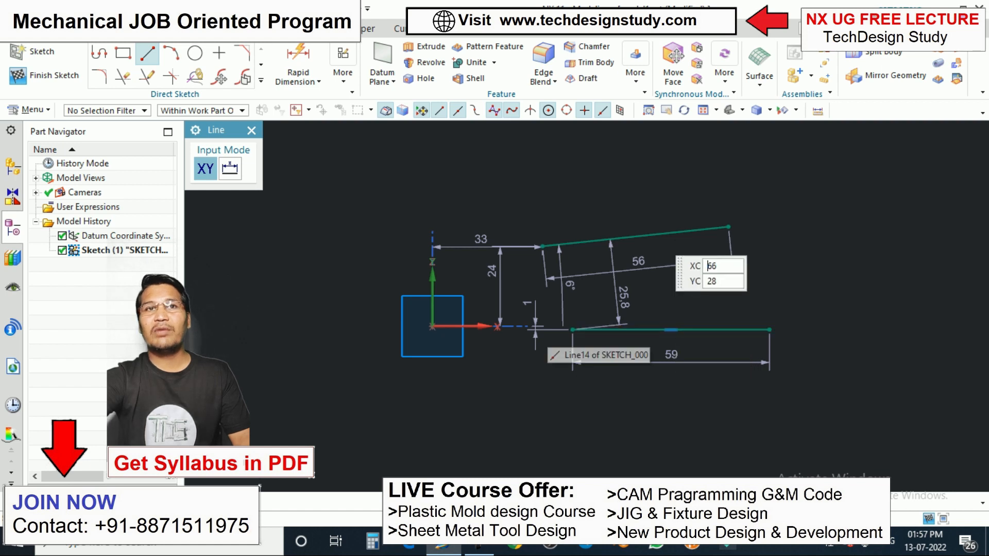
key(Escape)
scroll(721, 414, up, 3)
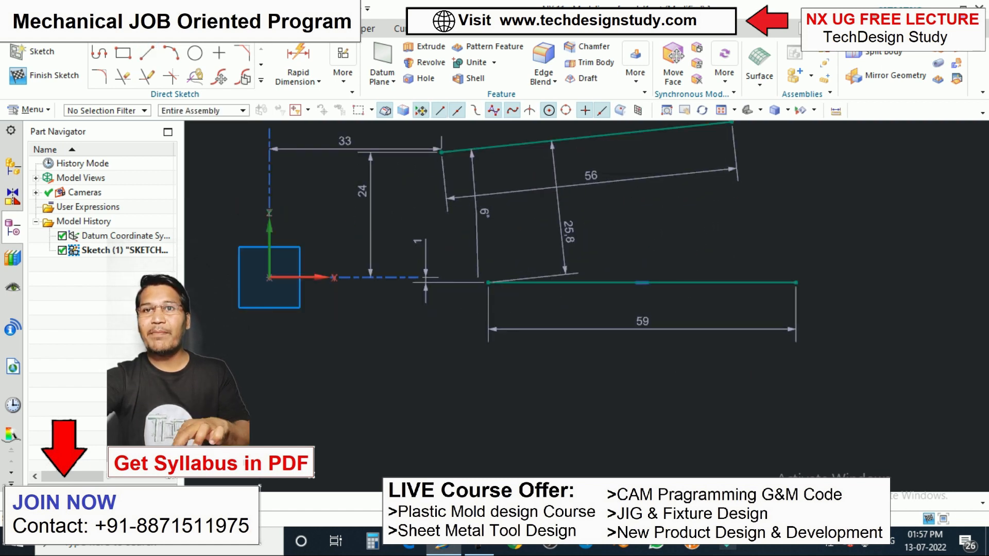
Apply a Parallel constraint between the lower horizontal line and the angled line, and undo it
click(636, 283)
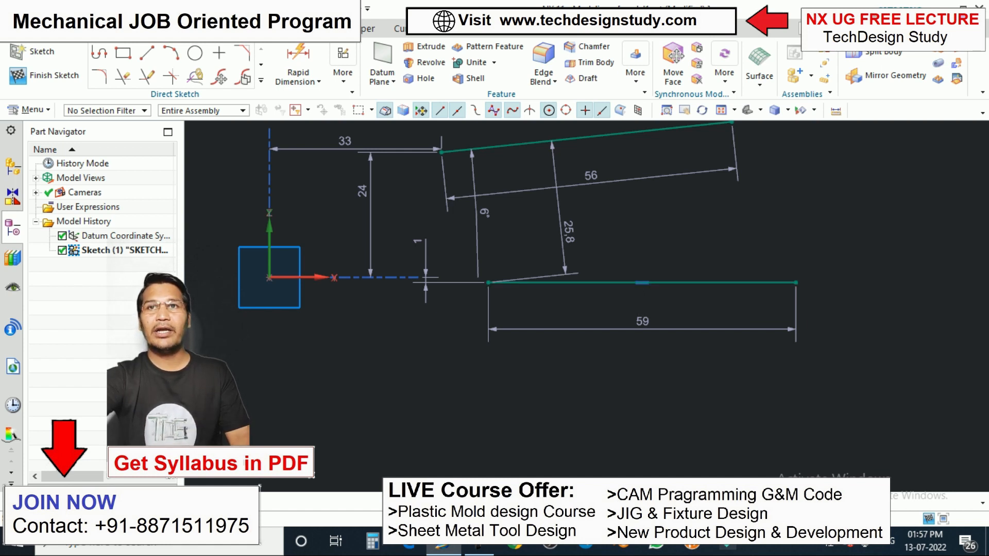
scroll(566, 231, down, 2)
key(c)
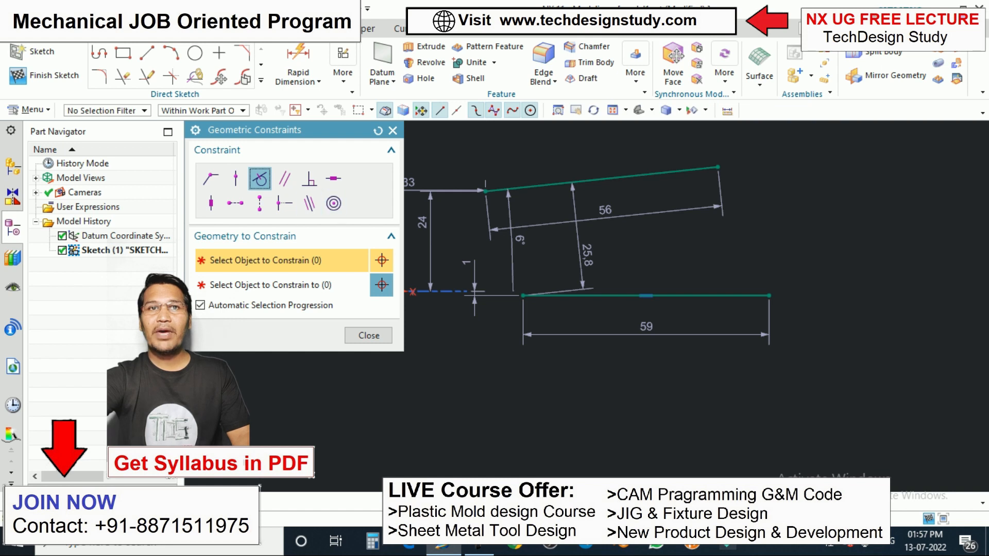
click(284, 179)
click(607, 296)
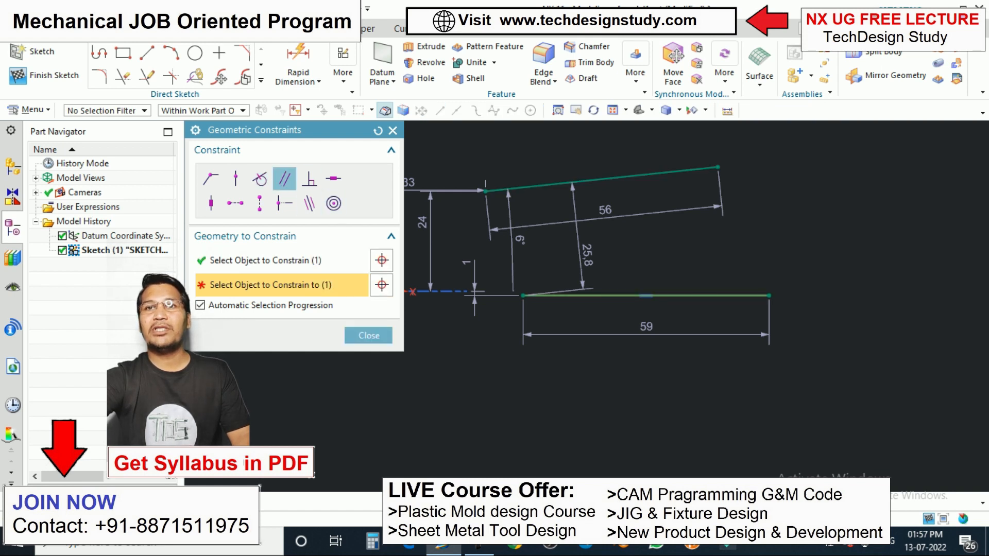
click(608, 178)
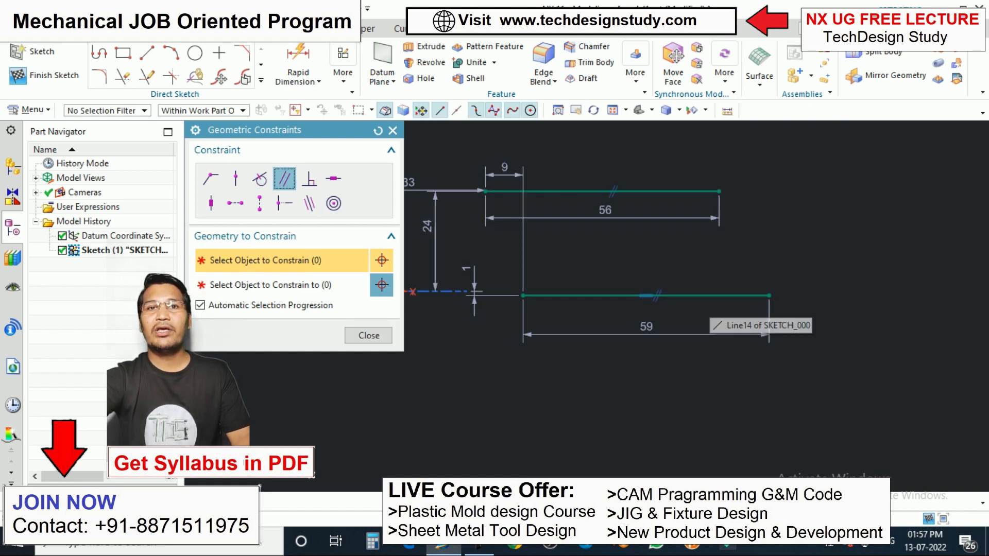
click(368, 336)
key(ctrl+z)
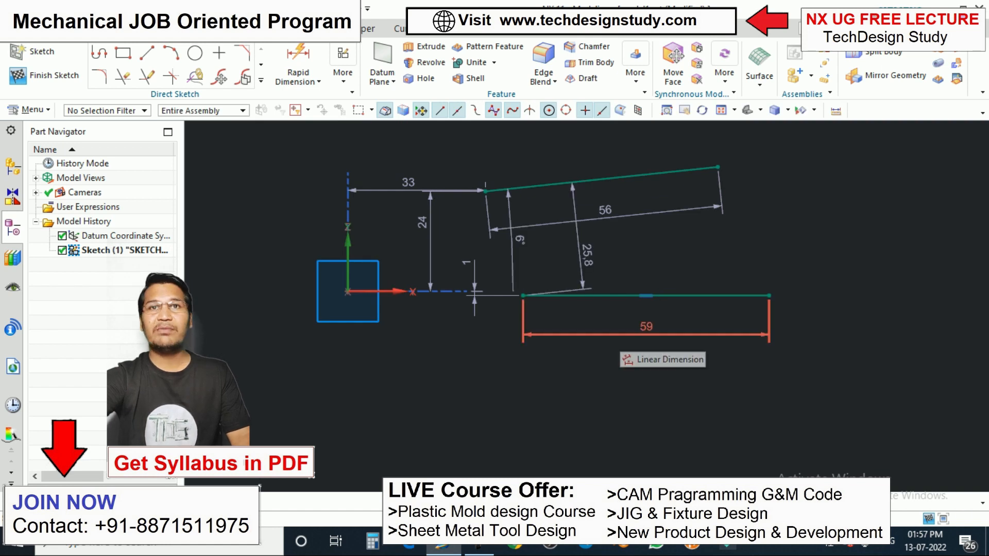
Apply a Perpendicular constraint between the lower horizontal line and the angled line
key(c)
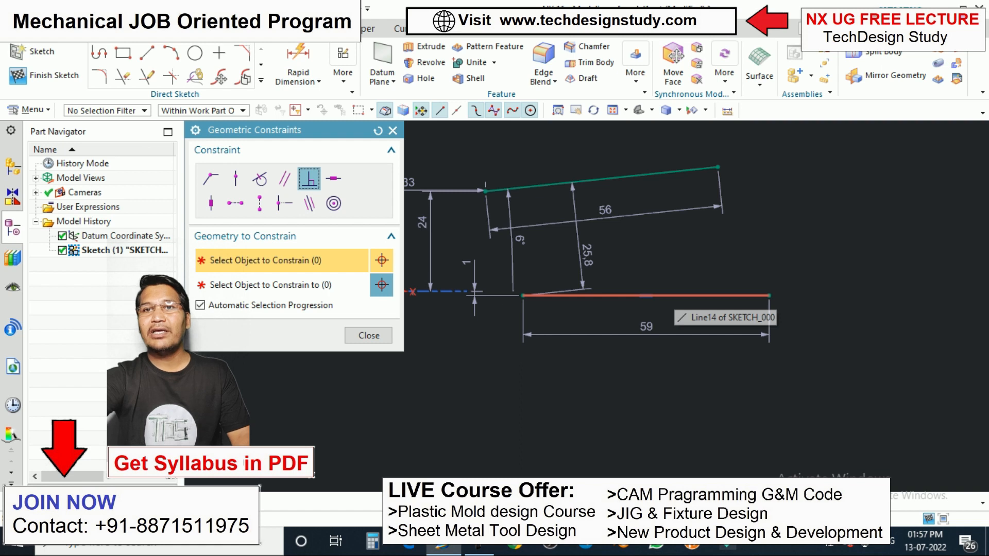
click(667, 296)
click(662, 173)
key(ctrl+f)
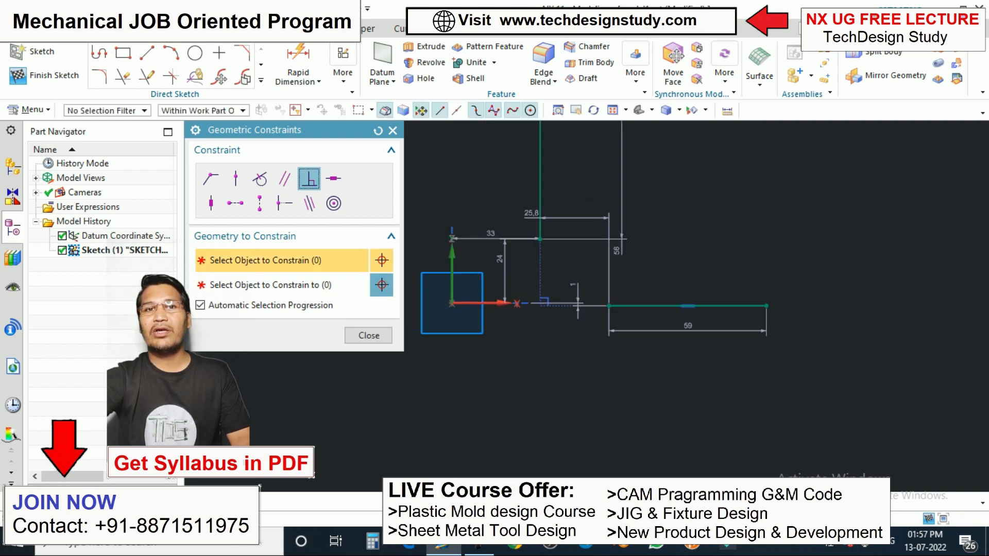
click(368, 335)
Move the perpendicular line just above the start of the lower line, about 63 mm from the vertical axis
mouse_move(559, 197)
mouse_down()
mouse_move(658, 251)
mouse_move(700, 351)
mouse_move(712, 273)
mouse_move(624, 230)
mouse_up()
scroll(629, 308, up, 6)
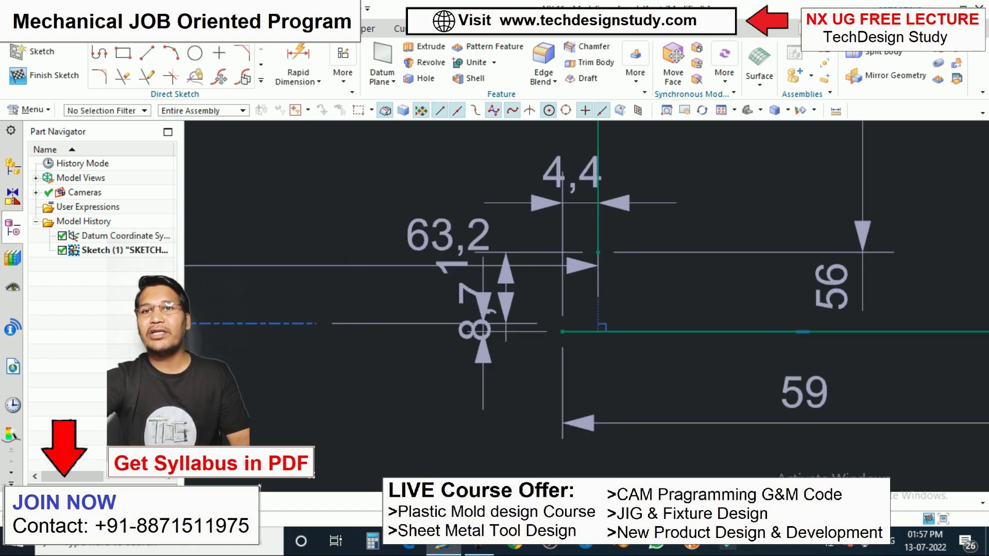
scroll(598, 298, down, 9)
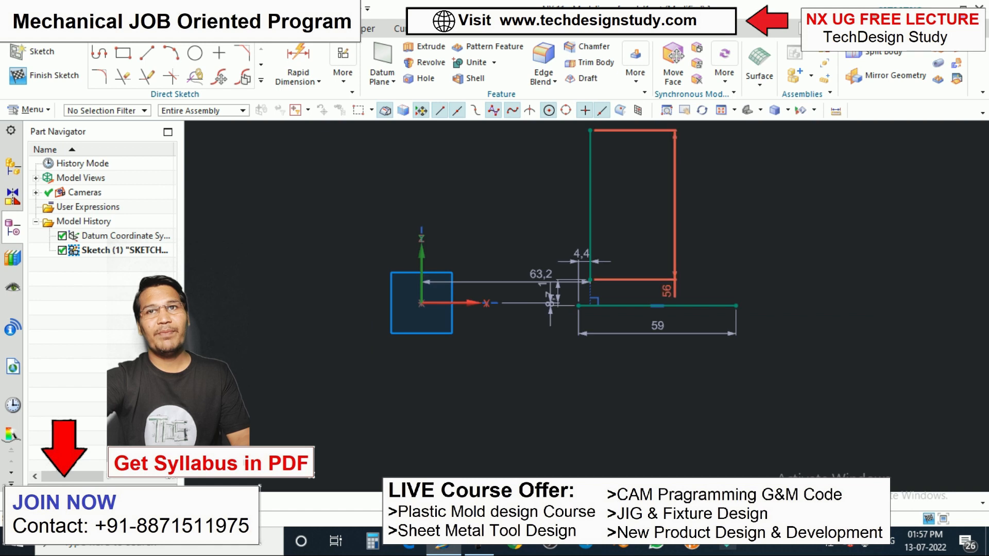
Undo the test move and the perpendicular constraint, keeping the lower horizontal line
key(ctrl+z)
key(ctrl+z)
key(ctrl+z)
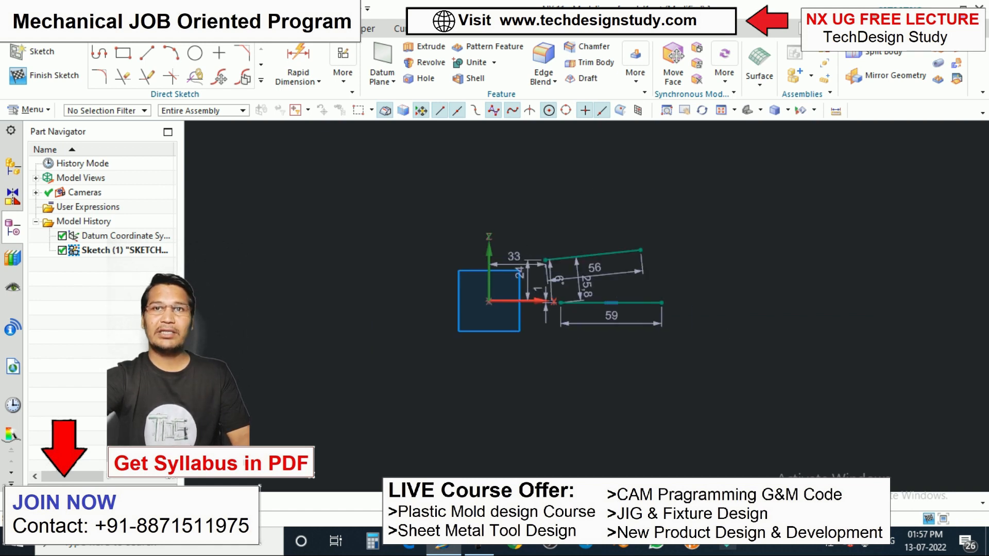
key(ctrl+y)
Apply a Horizontal constraint to the angled line, and undo it
scroll(575, 327, up, 3)
key(c)
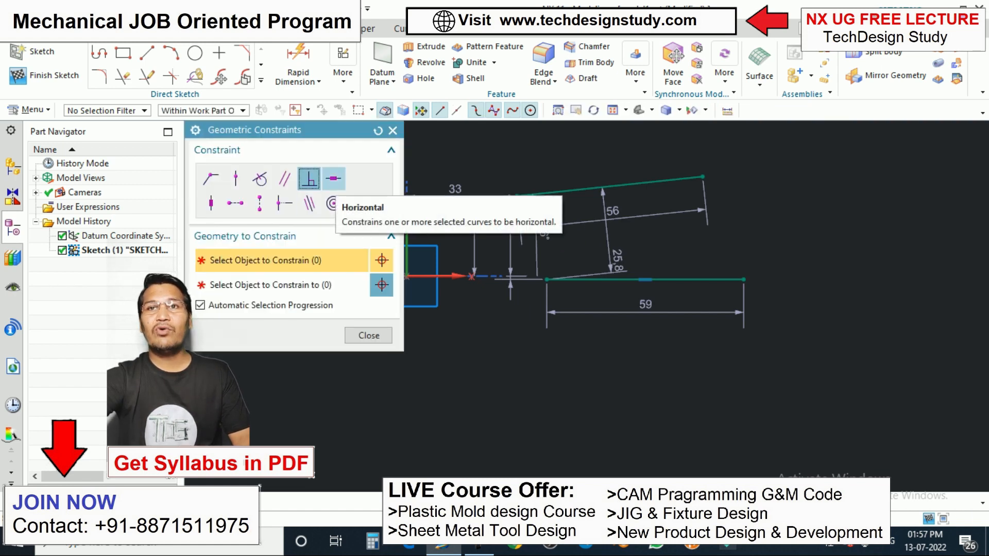
click(333, 179)
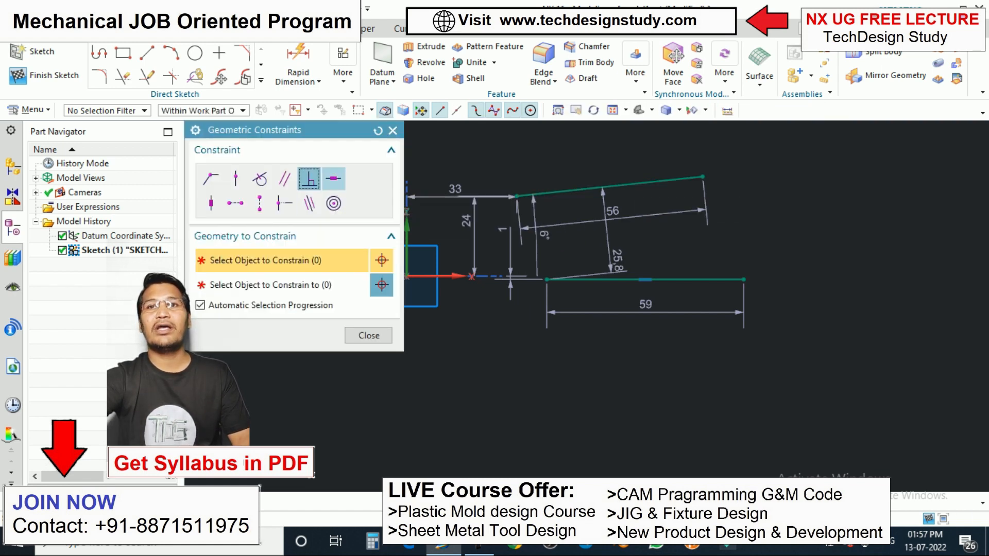
click(609, 187)
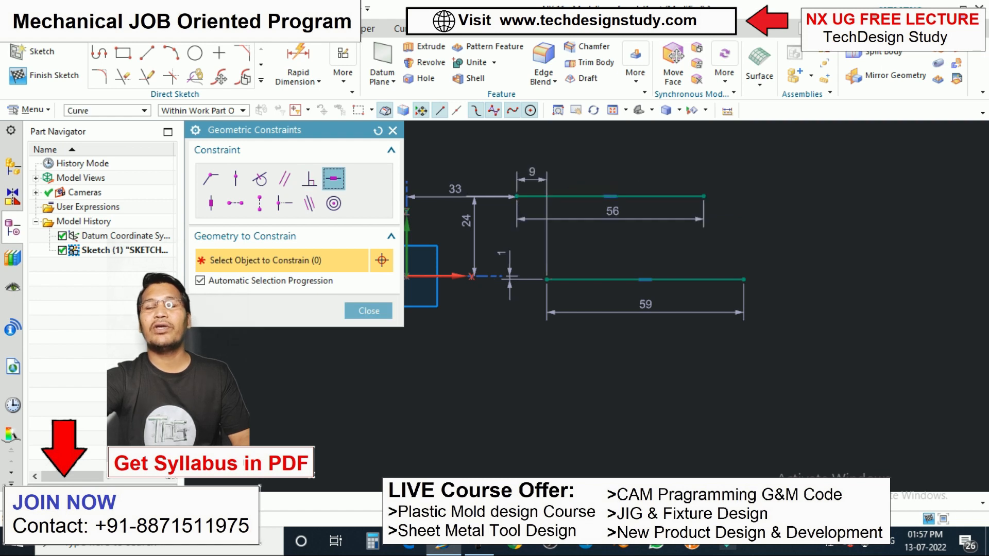
scroll(618, 190, up, 4)
scroll(628, 204, down, 6)
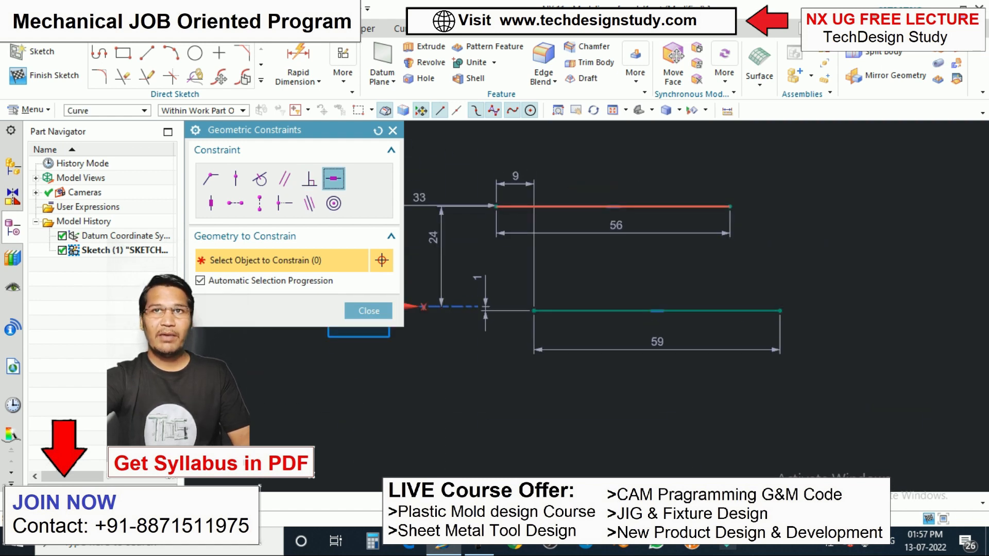
click(393, 130)
key(ctrl+z)
Apply a Vertical constraint to the angled line
scroll(636, 221, up, 4)
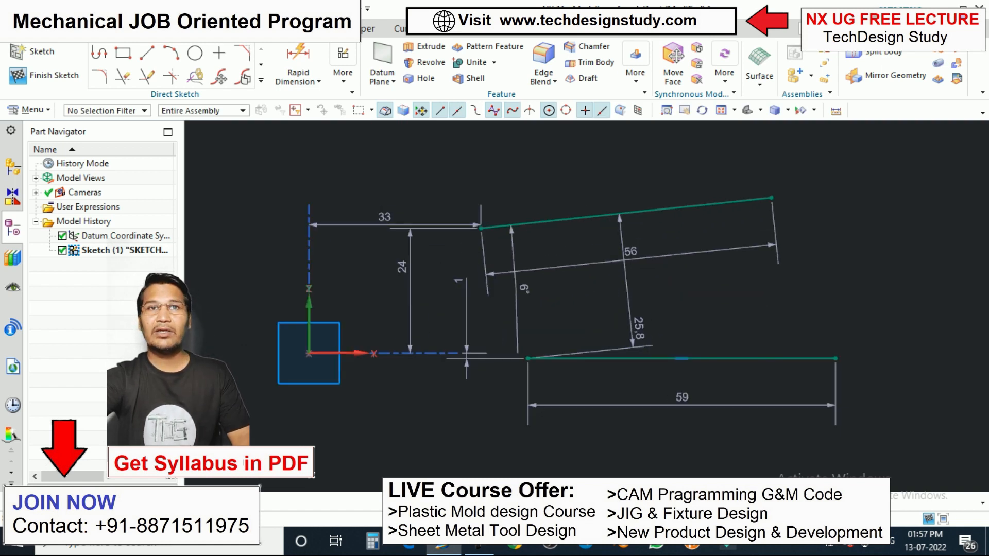
key(c)
click(211, 204)
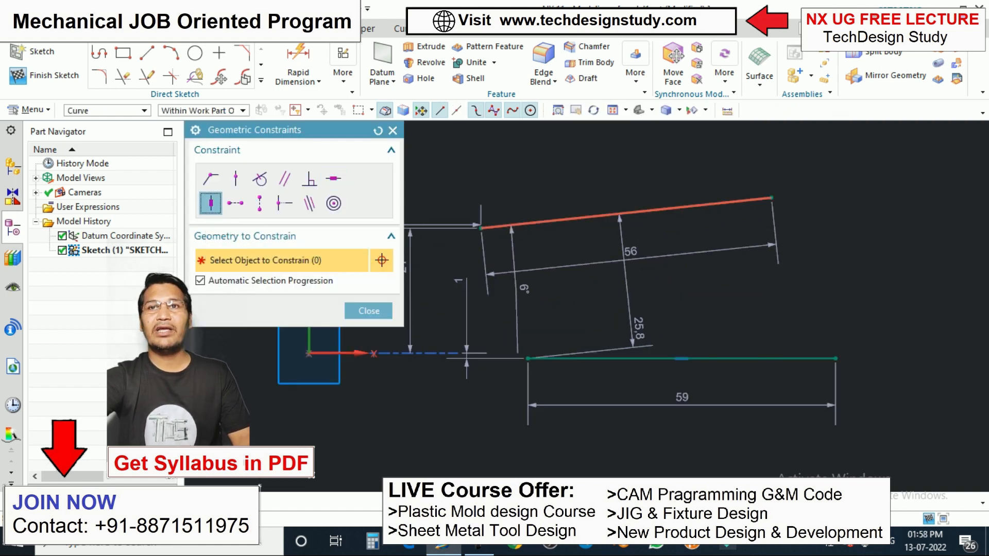
click(613, 215)
scroll(639, 297, down, 4)
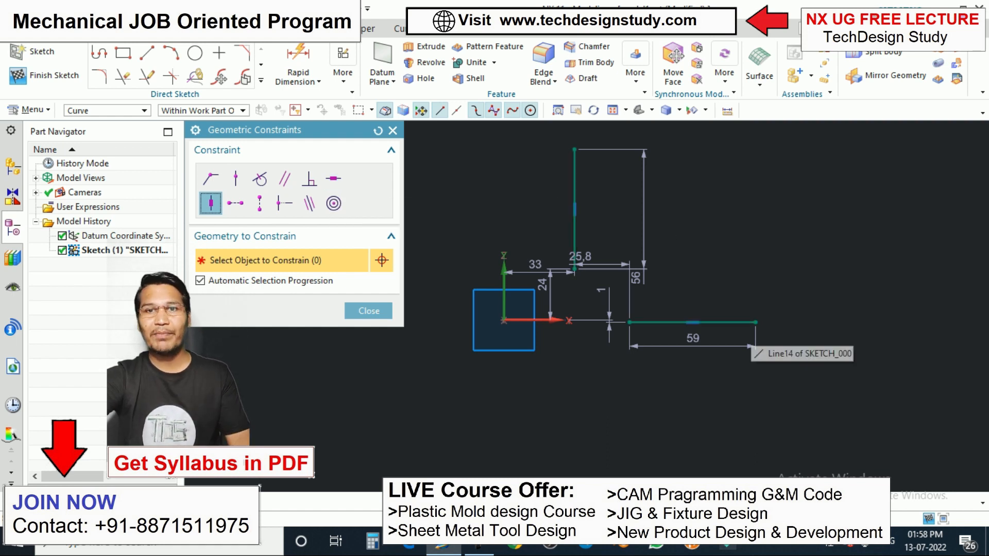
Undo the vertical constraint on the upper line, keeping the lower horizontal line
key(ctrl+z)
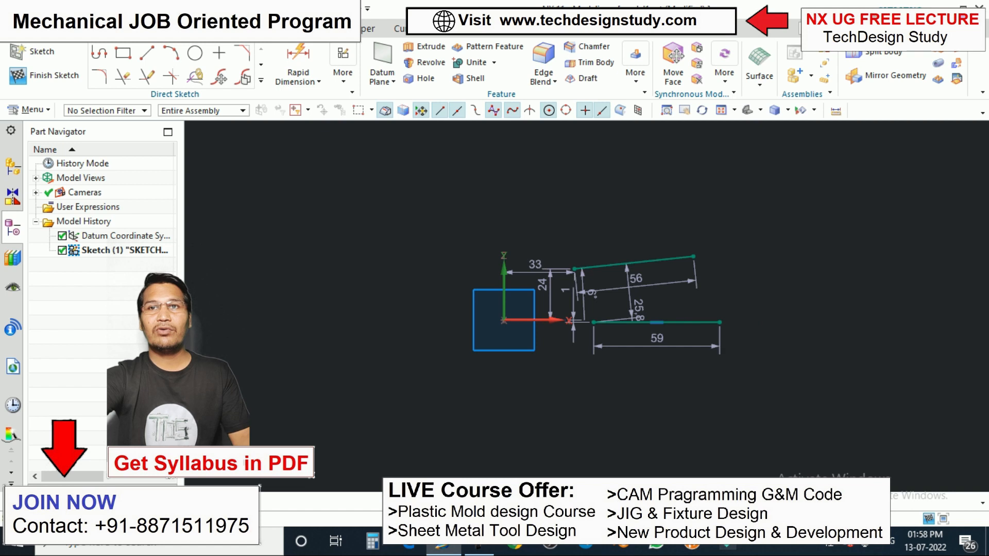
key(ctrl+z)
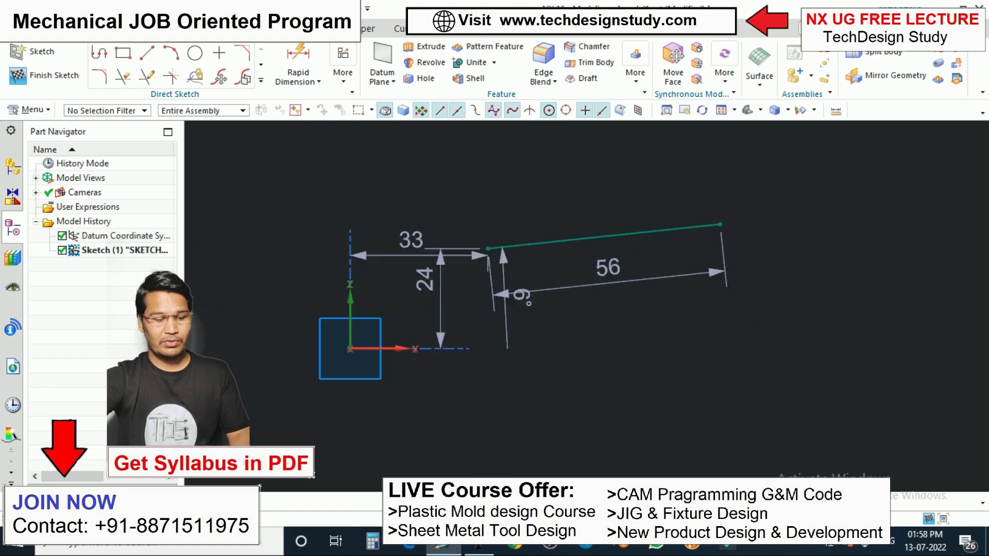
key(ctrl+y)
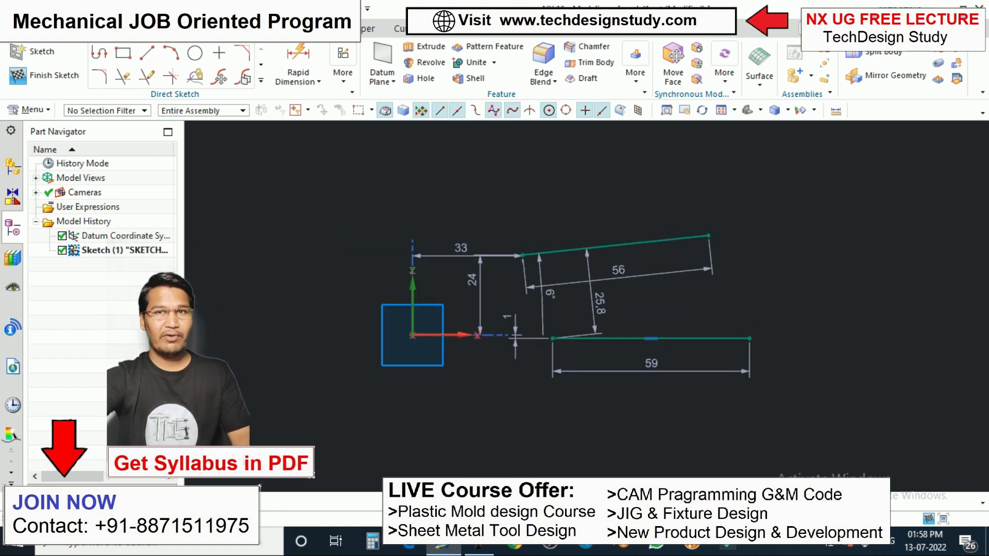
Apply a Horizontal Alignment constraint between the upper line's left endpoint and the sketch origin
key(c)
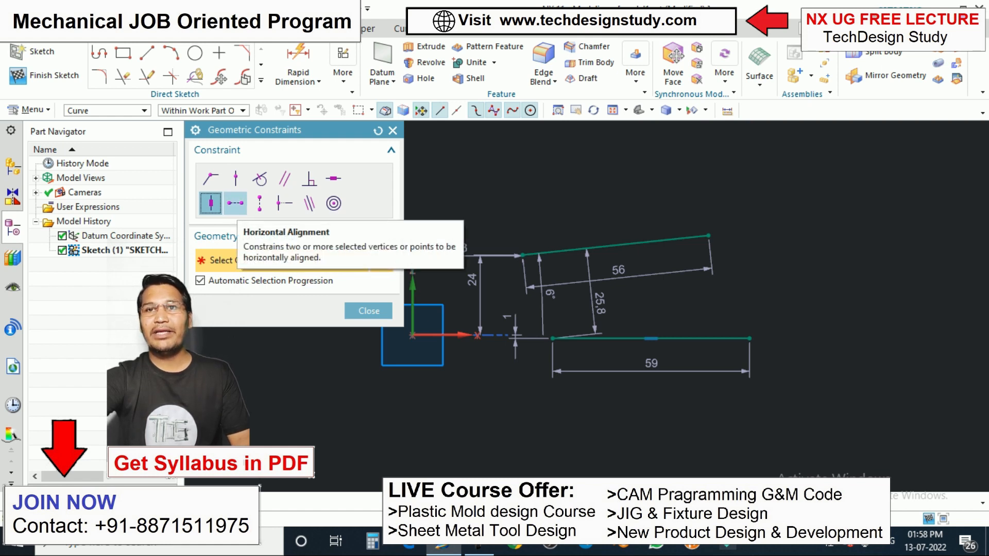
scroll(766, 270, down, 1)
scroll(629, 271, up, 1)
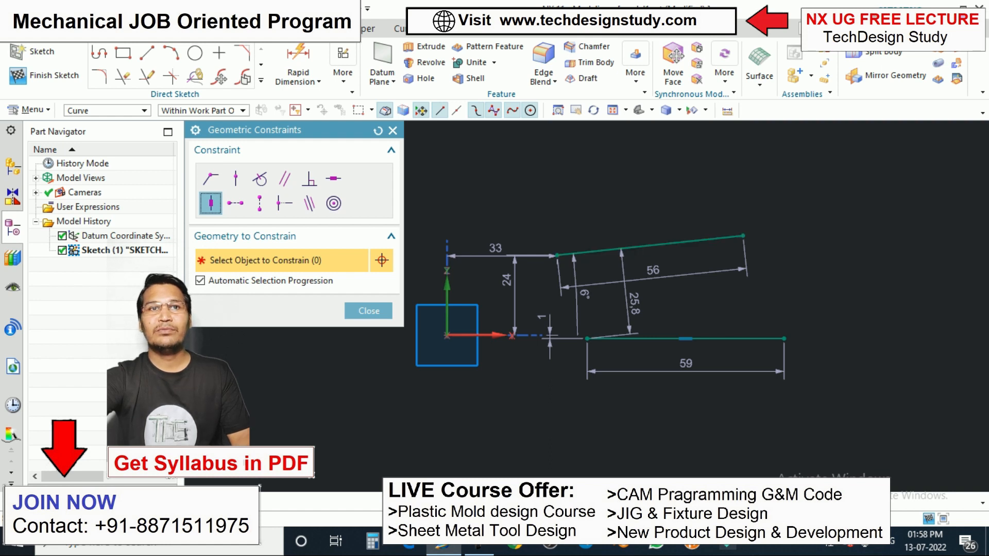
click(236, 203)
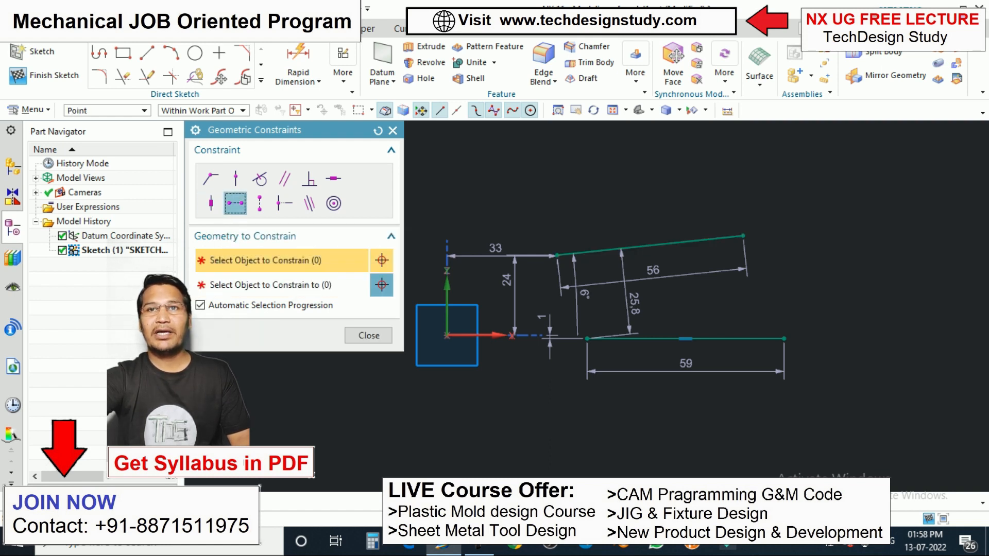
click(557, 254)
scroll(674, 259, down, 2)
scroll(562, 299, up, 1)
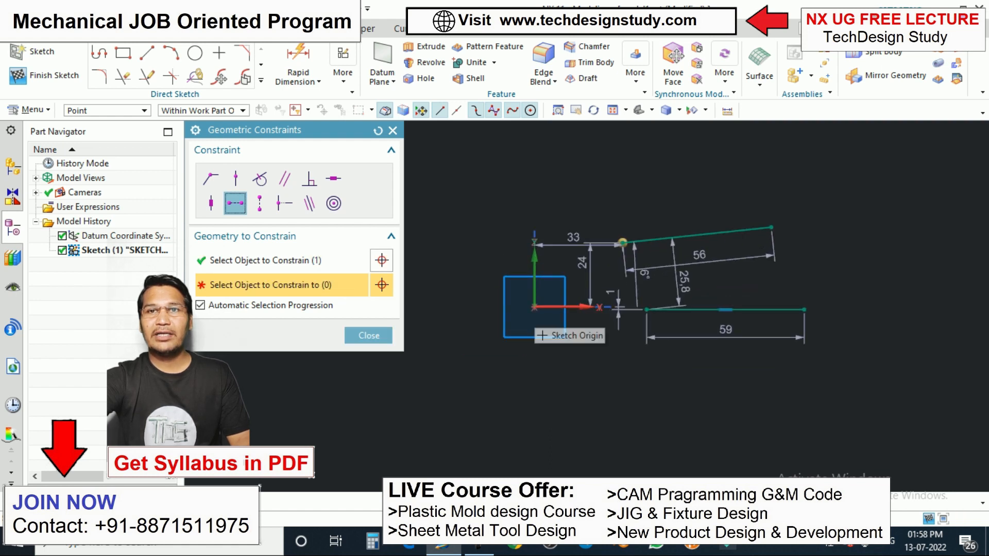
click(529, 308)
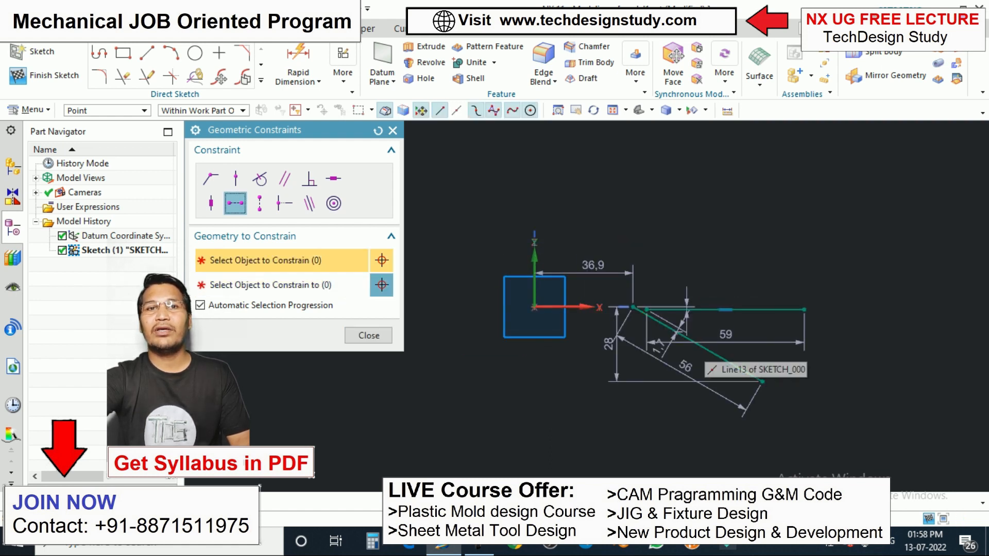
Move the aligned line down and to the other side of the origin to test the Horizontal Alignment
key(Escape)
drag(695, 344, 474, 444)
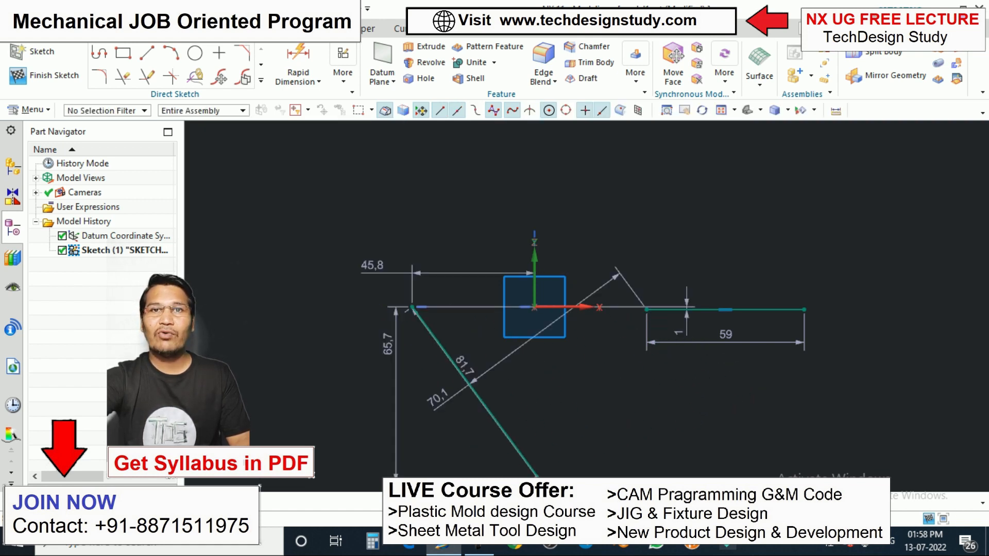
mouse_move(477, 394)
mouse_down()
mouse_move(413, 395)
mouse_move(641, 394)
mouse_move(382, 394)
mouse_move(454, 395)
mouse_up()
scroll(586, 275, down, 2)
scroll(535, 283, up, 1)
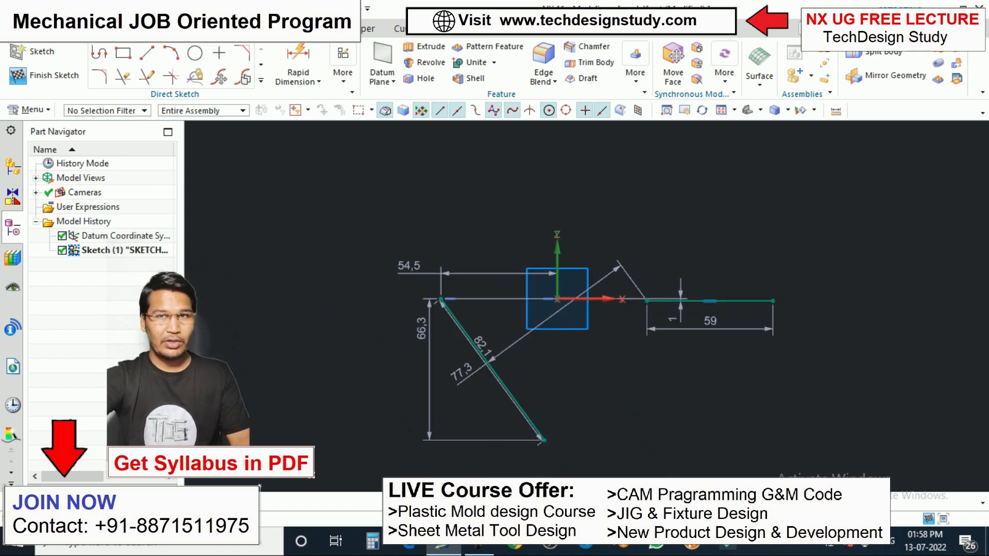
Undo the test moves and the Horizontal Alignment constraint on the upper line
key(ctrl+z)
key(ctrl+z)
key(ctrl+z)
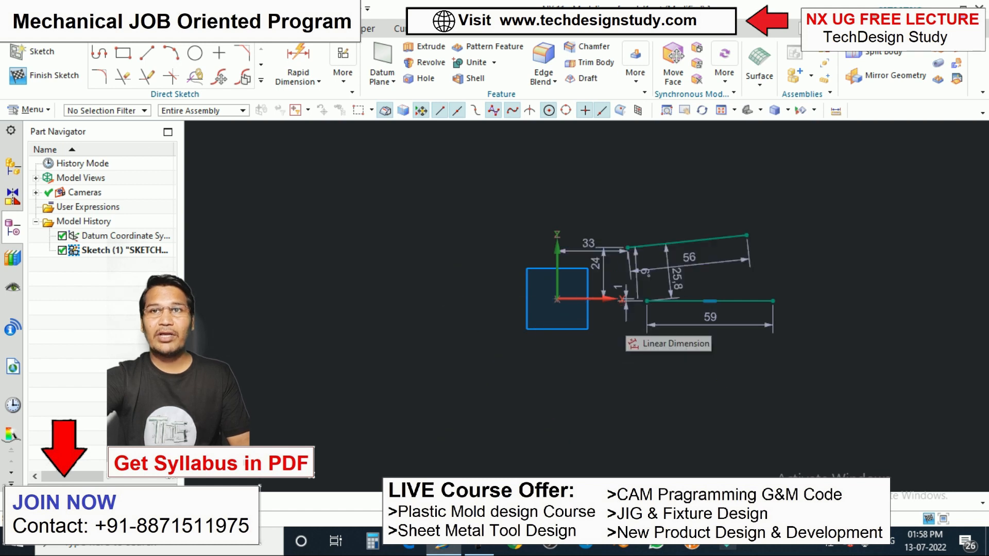
scroll(643, 253, up, 3)
scroll(611, 244, down, 2)
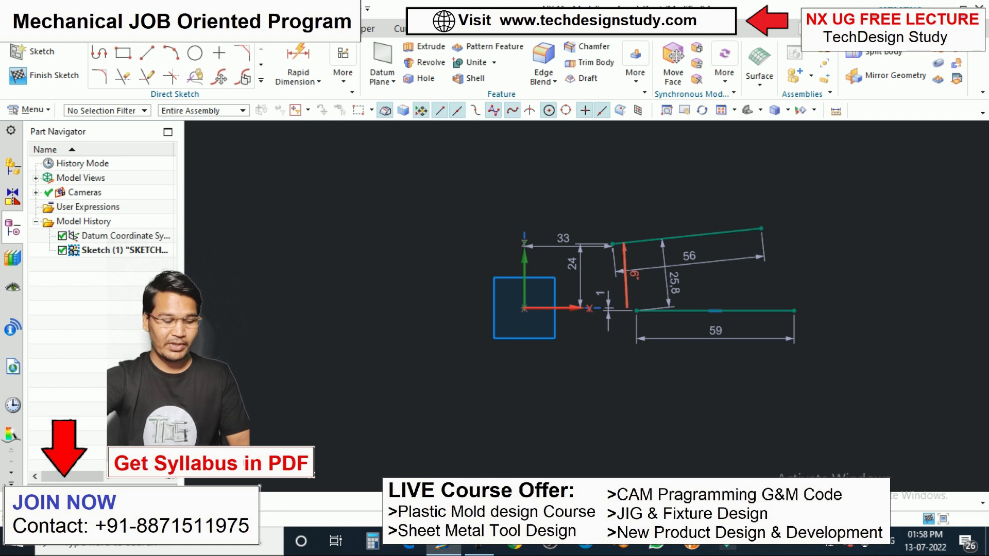
Apply a Vertical Alignment constraint between the upper line's left endpoint and the sketch origin
key(c)
click(260, 203)
click(611, 243)
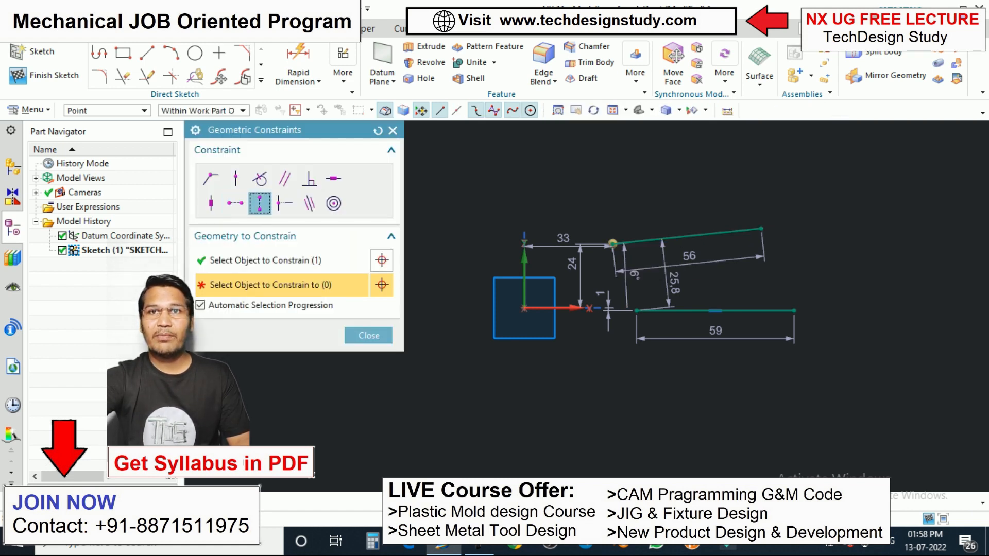
click(524, 308)
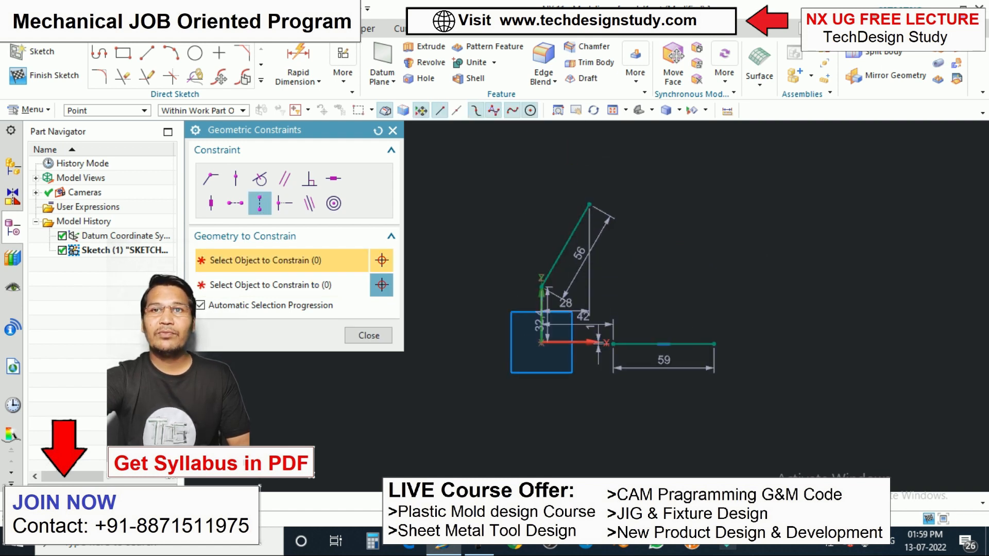
click(369, 335)
Move the aligned line upward as a test, and undo both the move and the Vertical Alignment constraint
drag(565, 246, 565, 187)
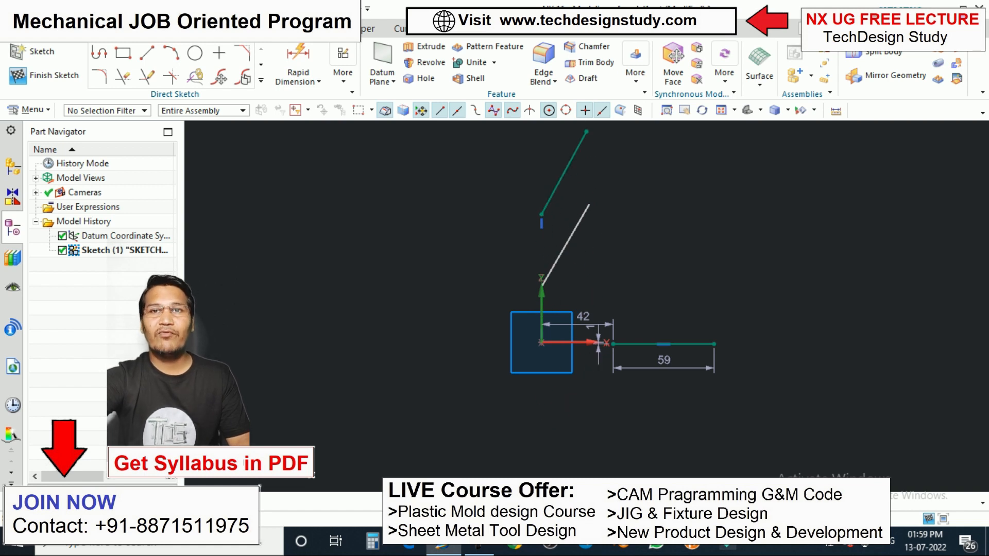
drag(565, 183, 565, 182)
key(ctrl+z)
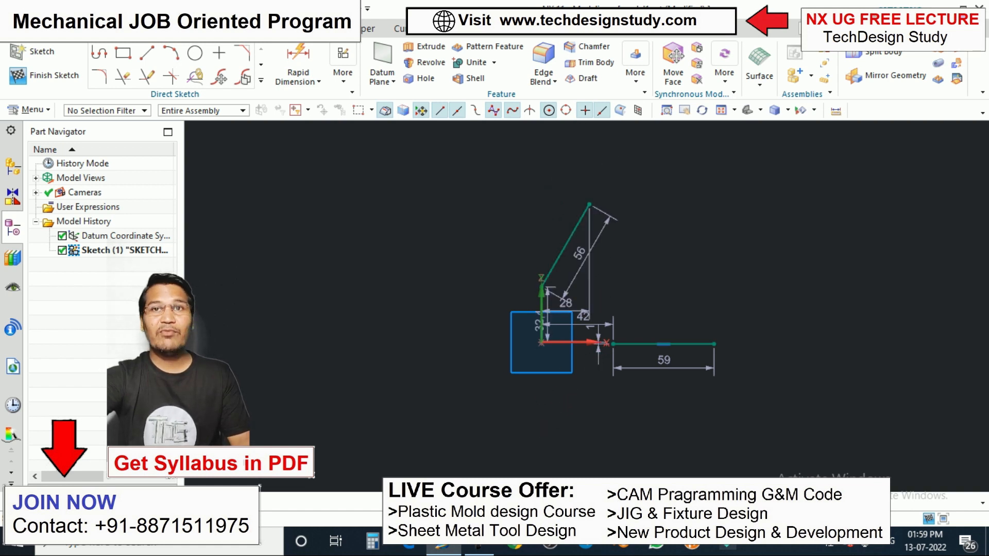
key(ctrl+z)
scroll(613, 261, down, 3)
scroll(600, 258, up, 7)
scroll(606, 222, down, 2)
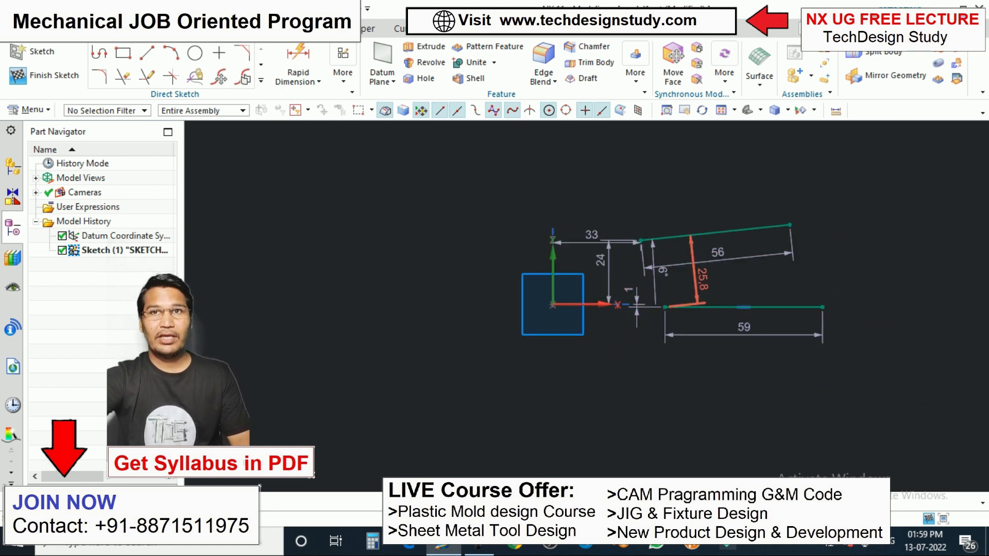
Vertically align the upper line's left endpoint with the lower line's midpoint, and move the upper line upward to test it
key(c)
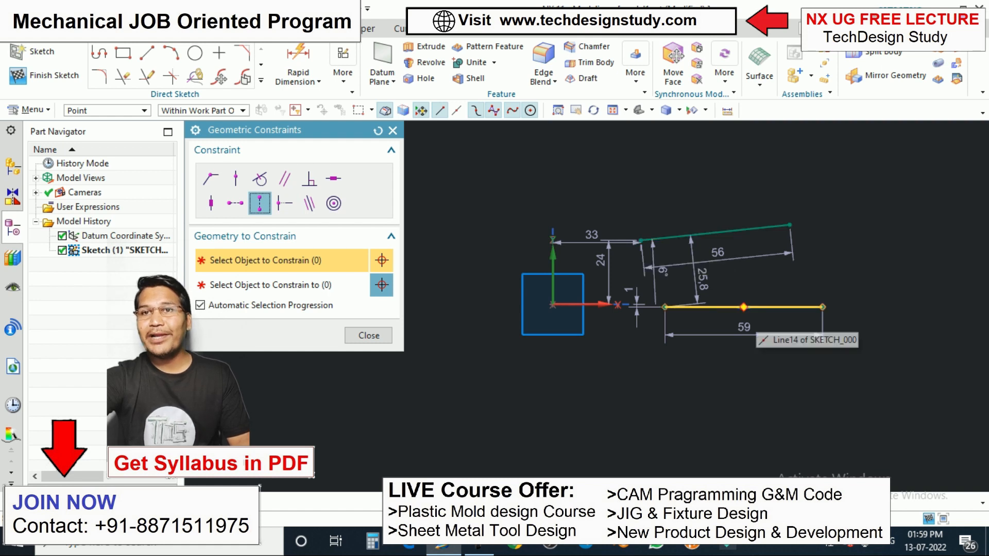
click(641, 240)
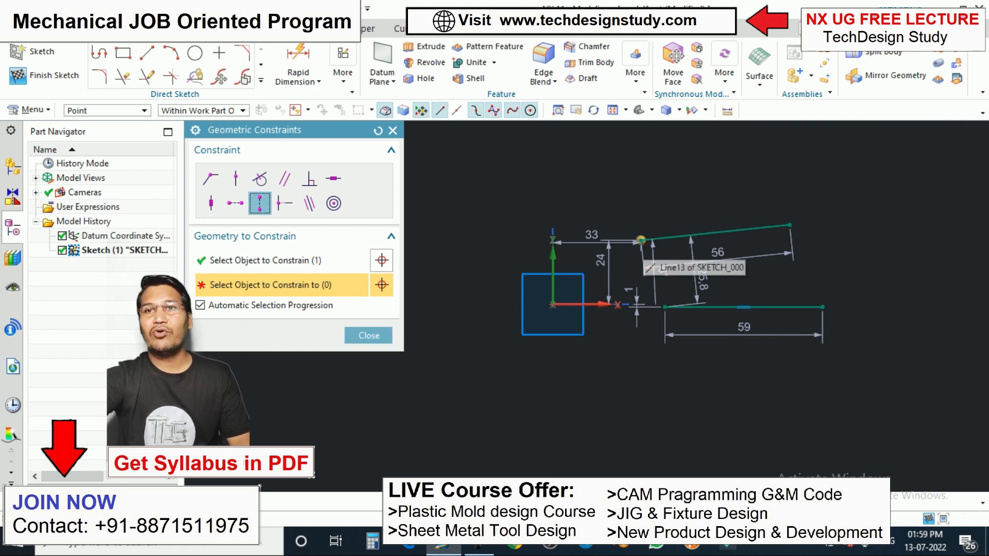
click(742, 307)
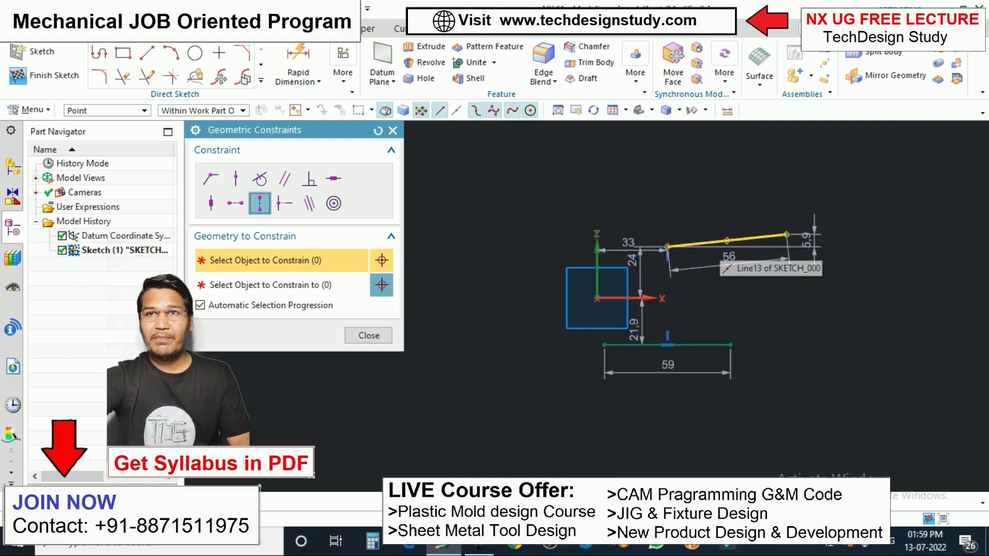
click(369, 335)
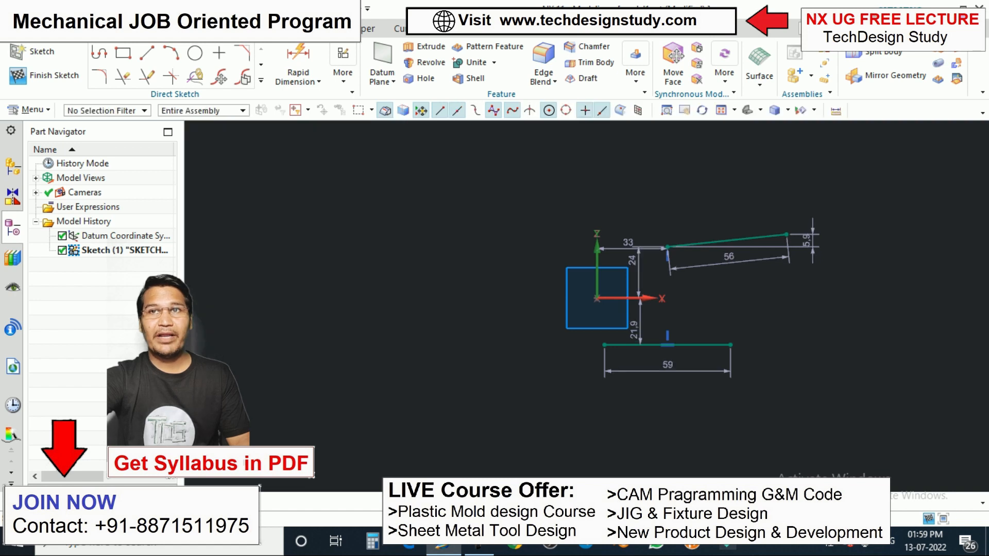
mouse_move(790, 311)
mouse_down()
mouse_move(782, 188)
mouse_move(775, 338)
mouse_move(733, 181)
mouse_move(759, 180)
mouse_up()
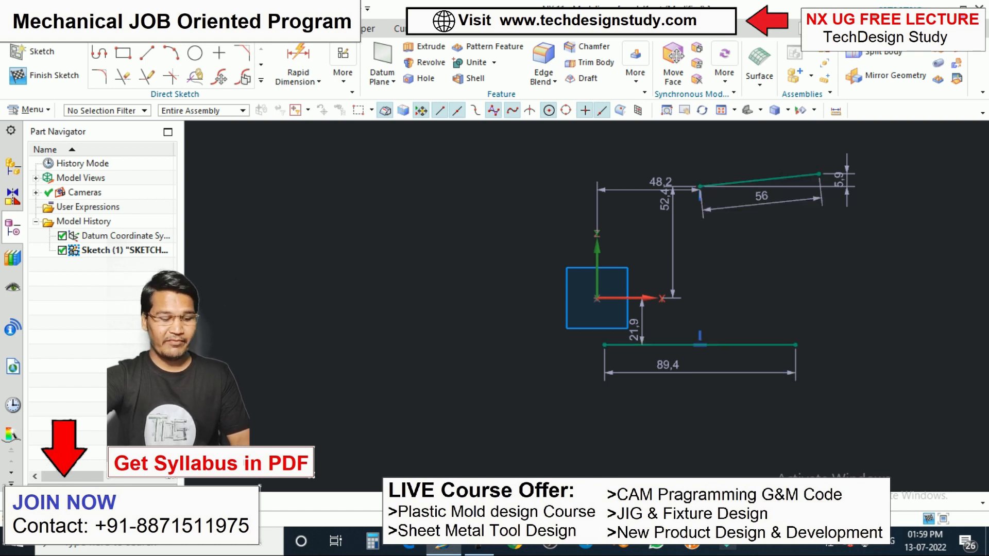
Apply a Vertical constraint to the upper angled line
key(c)
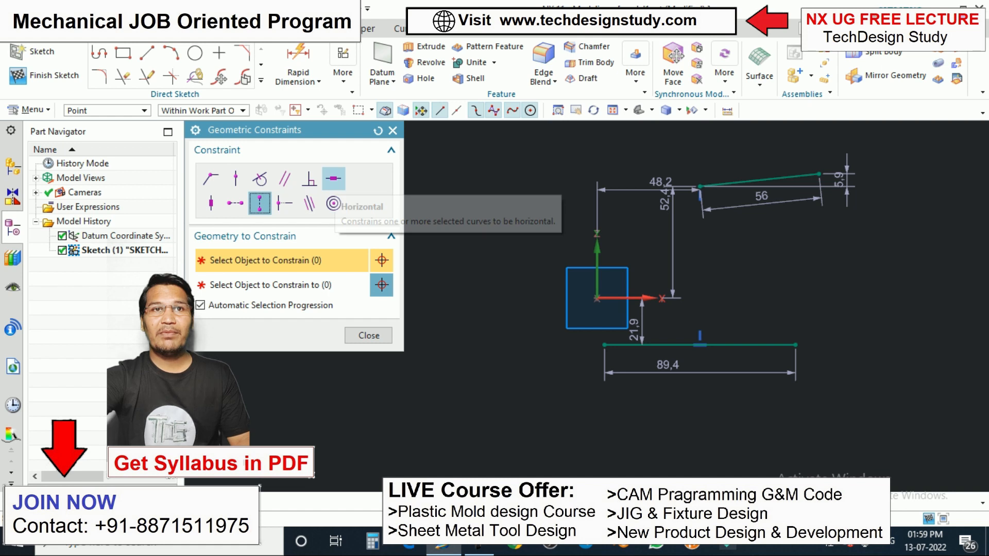
click(211, 203)
click(760, 180)
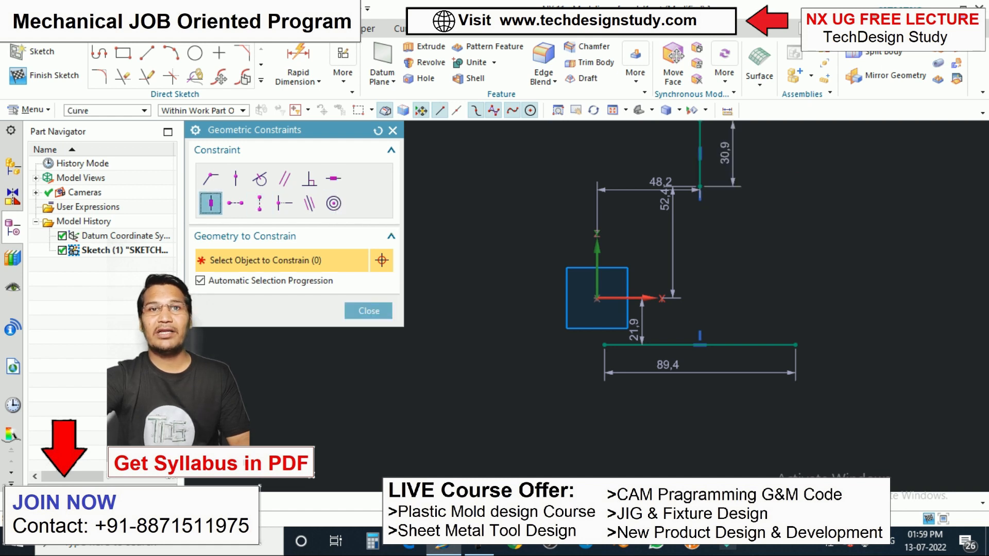
click(368, 311)
Move the vertical line around to test its constraints, and undo back to the original angled line above the horizontal line
scroll(674, 232, down, 3)
scroll(683, 182, up, 3)
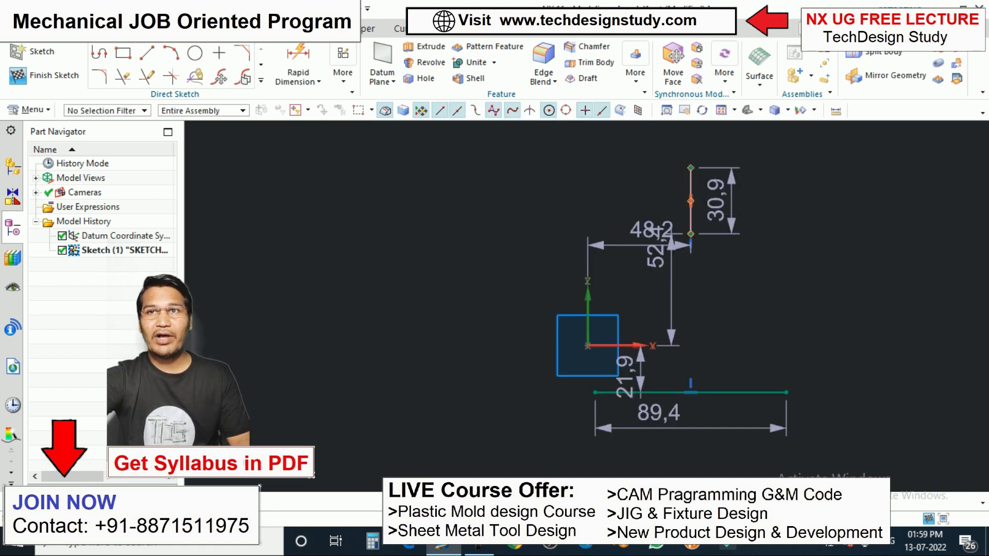
mouse_move(691, 201)
mouse_down()
mouse_move(764, 233)
mouse_move(652, 313)
mouse_move(735, 194)
mouse_move(768, 334)
mouse_move(633, 252)
mouse_move(705, 242)
mouse_move(680, 245)
mouse_move(792, 270)
mouse_move(623, 279)
mouse_move(693, 279)
mouse_move(669, 267)
mouse_up()
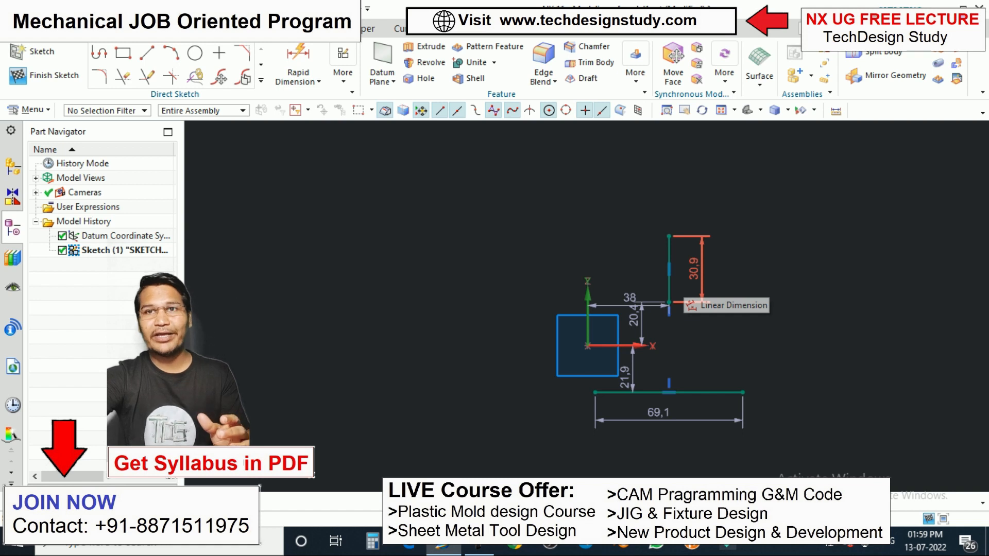
scroll(623, 423, down, 2)
scroll(623, 423, up, 3)
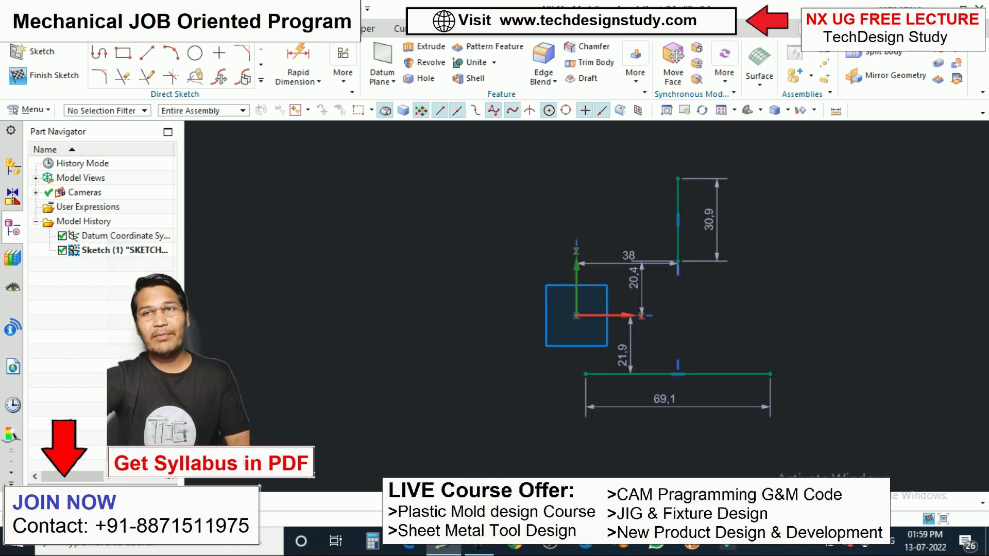
drag(680, 271, 708, 186)
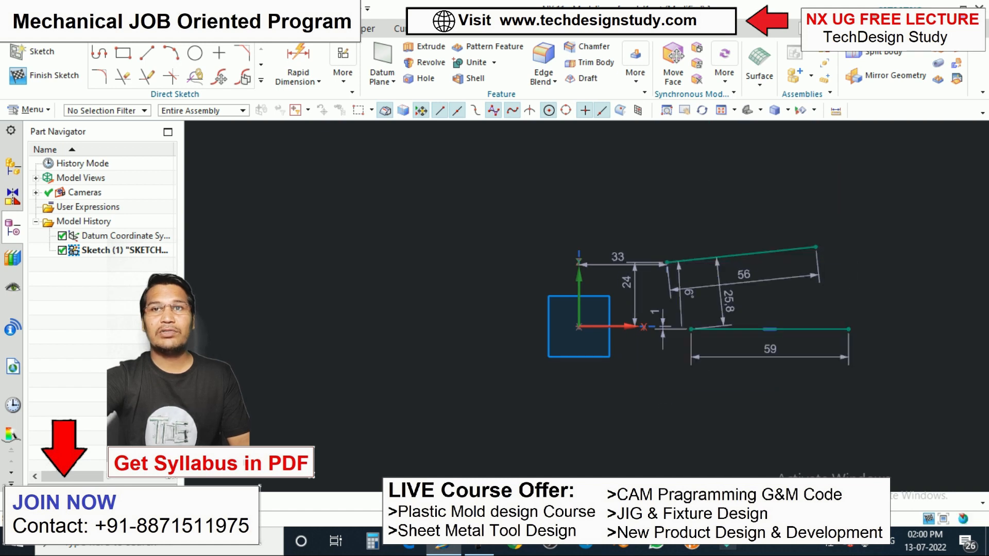
Undo the creation of the lower horizontal line, keeping the upper angled line
scroll(725, 297, up, 4)
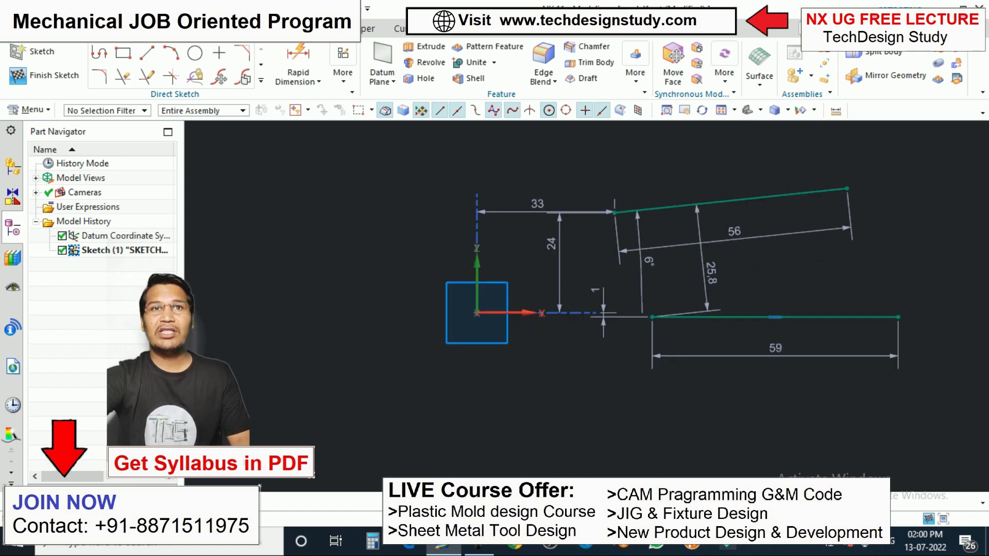
key(c)
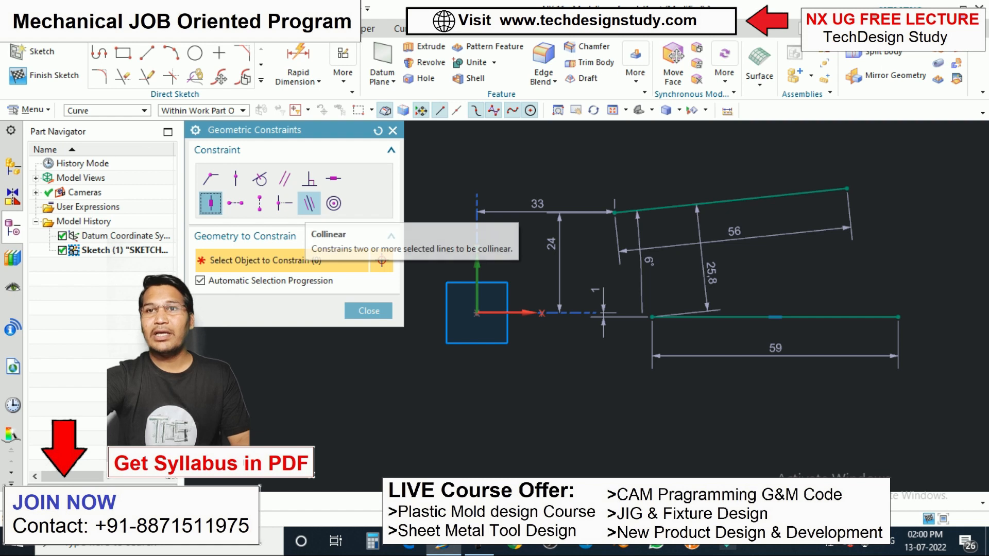
middle_click(775, 317)
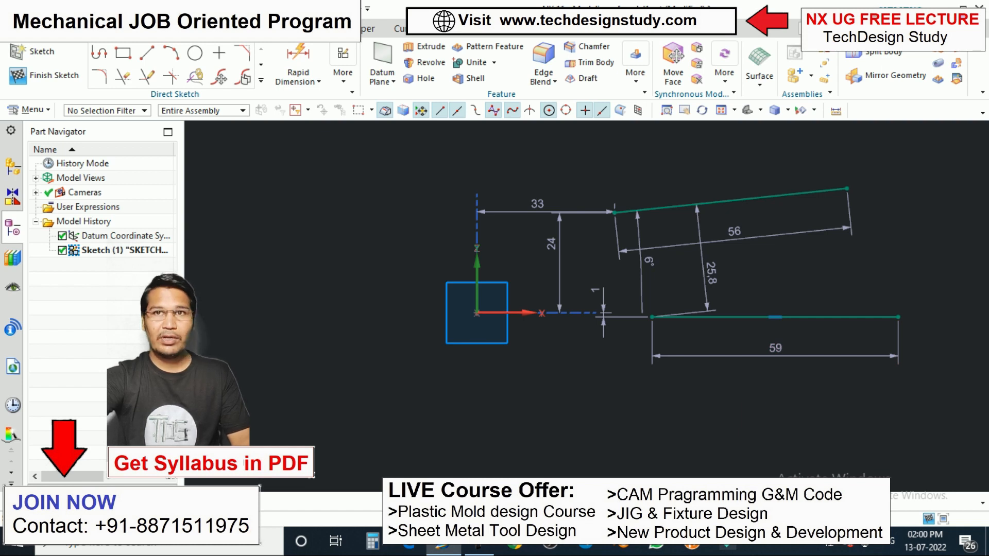
key(ctrl+z)
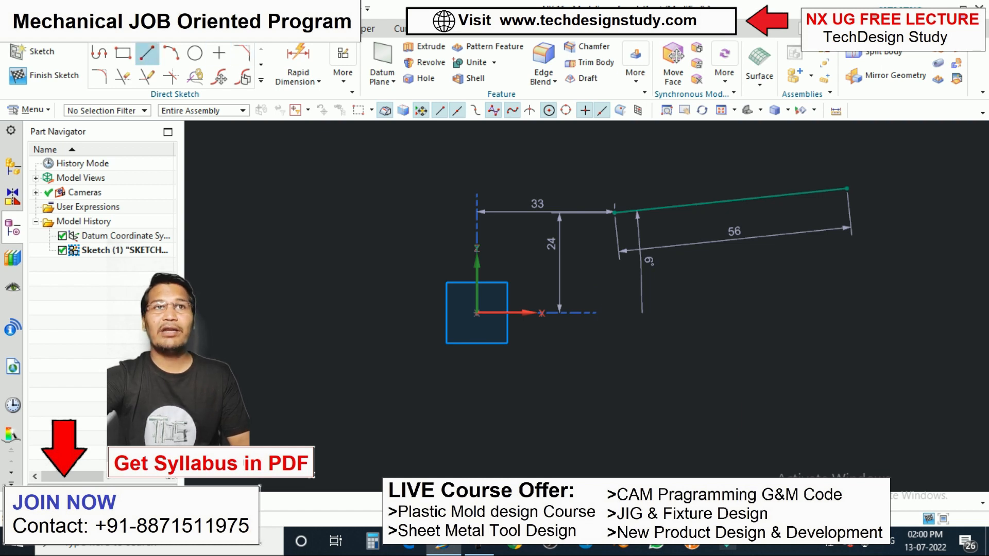
Draw a slanted line about 43 long below the upper line, rising to the right across the X axis
click(148, 53)
click(655, 346)
click(828, 294)
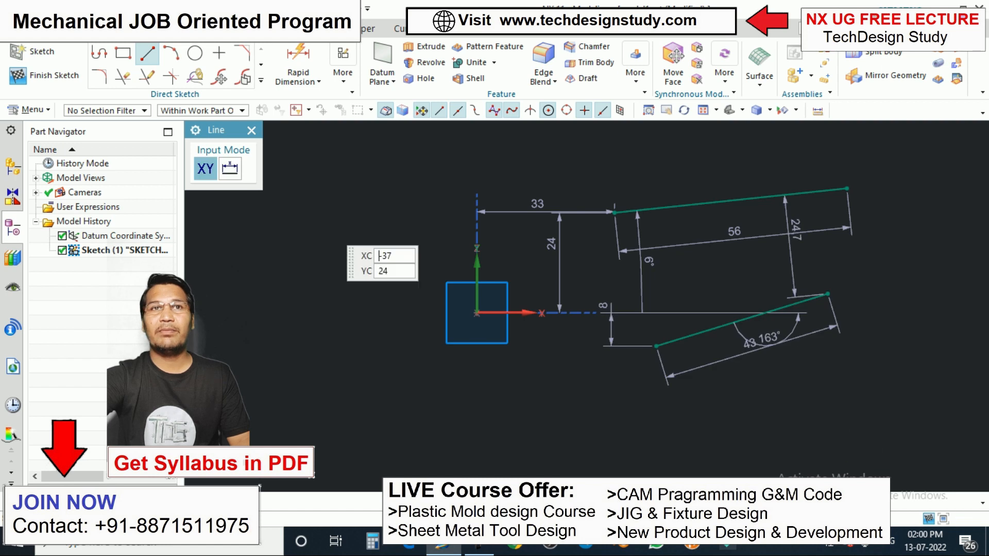
click(252, 129)
Apply a Collinear constraint between the lower slanted line and the upper line
key(c)
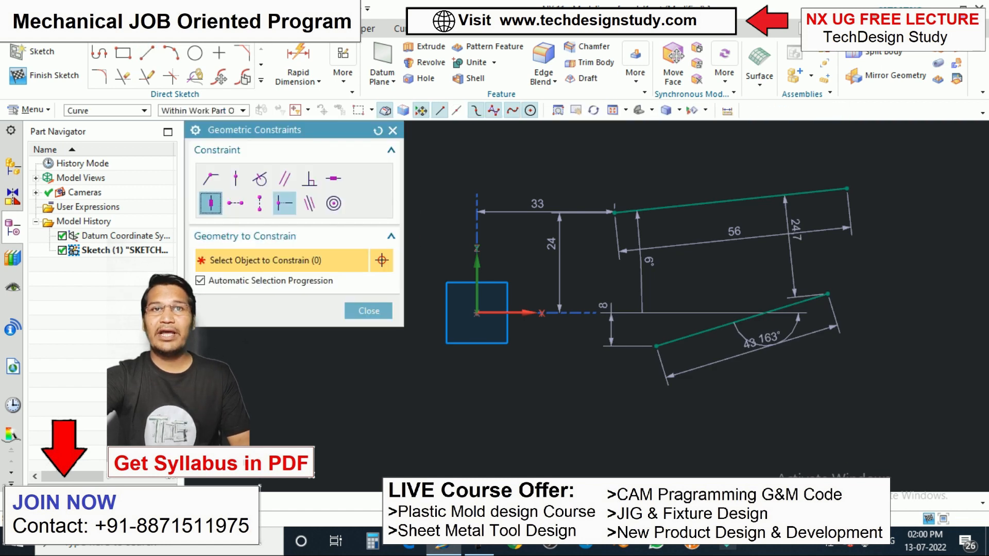
click(309, 203)
click(742, 320)
click(731, 200)
click(369, 336)
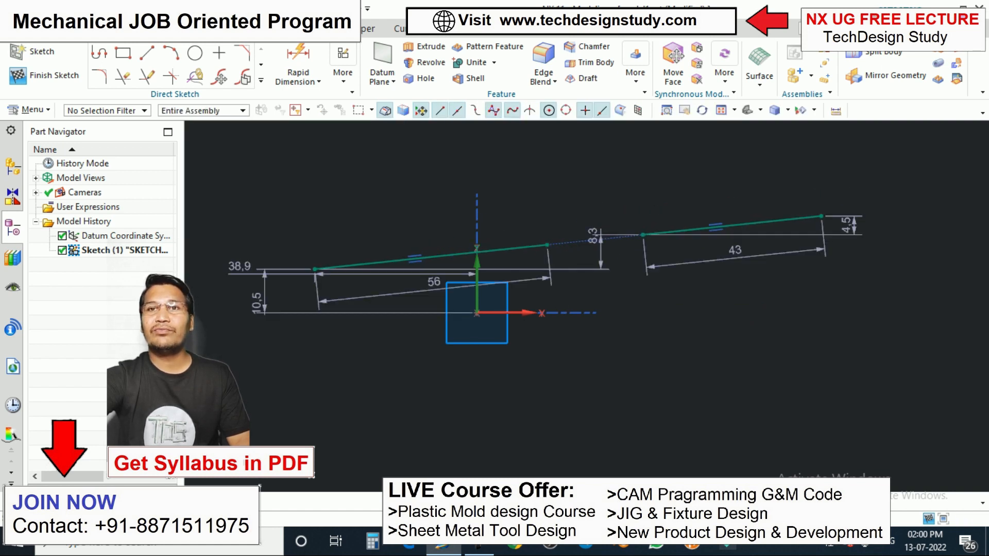
scroll(584, 224, up, 2)
scroll(592, 228, down, 2)
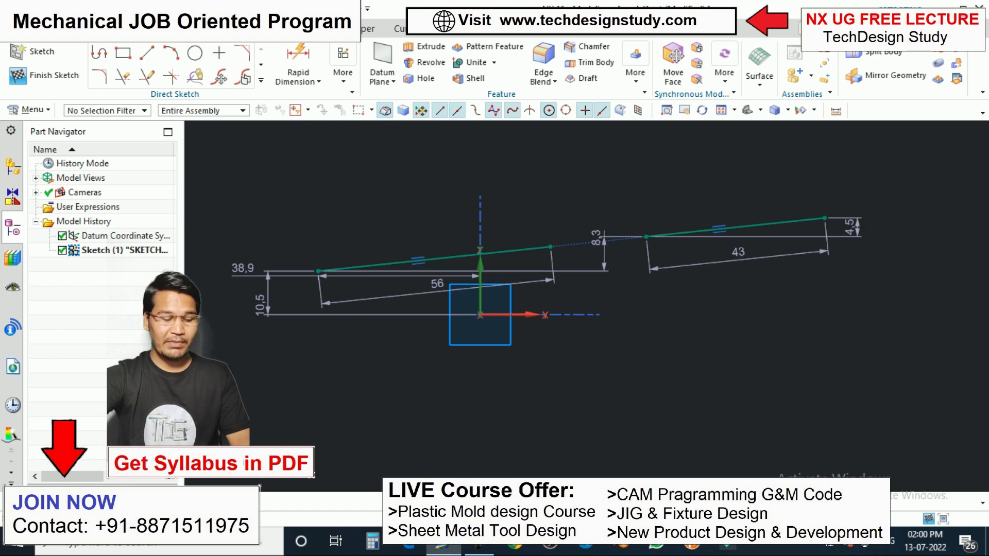
Undo the Collinear constraint so both slanted lines are separate again
key(ctrl+z)
key(ctrl+z)
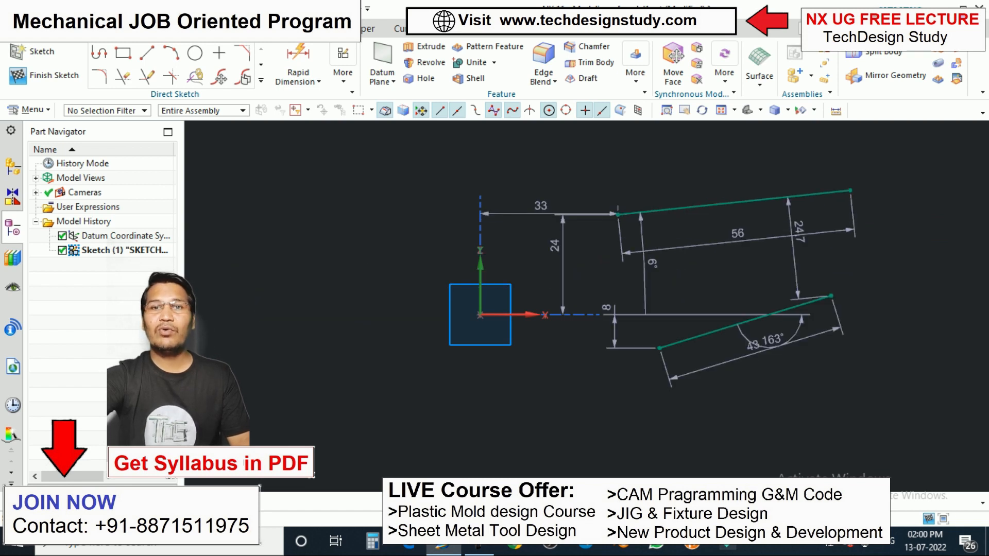
key(c)
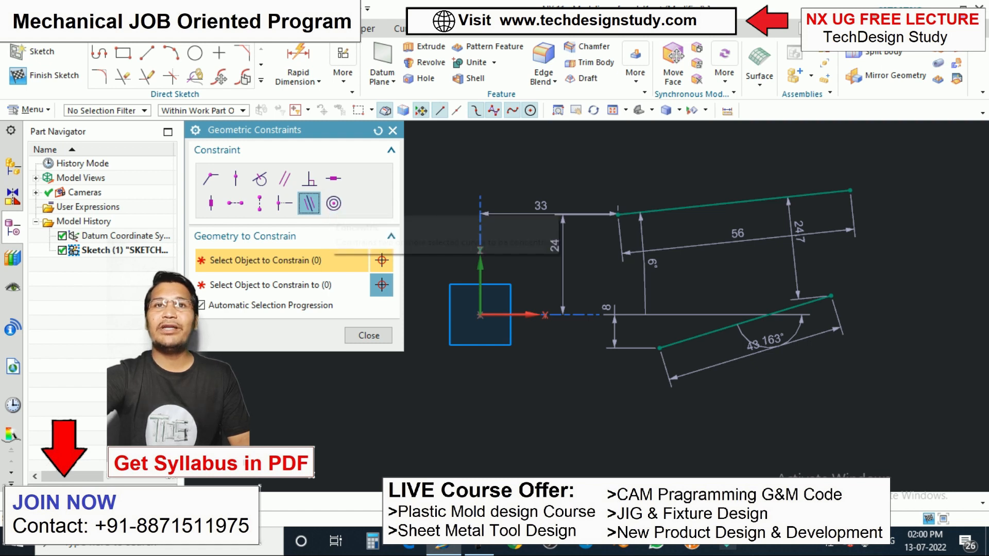
click(392, 130)
Delete the upper line and the lower slanted line from the sketch
scroll(621, 247, down, 3)
scroll(631, 252, up, 2)
click(665, 213)
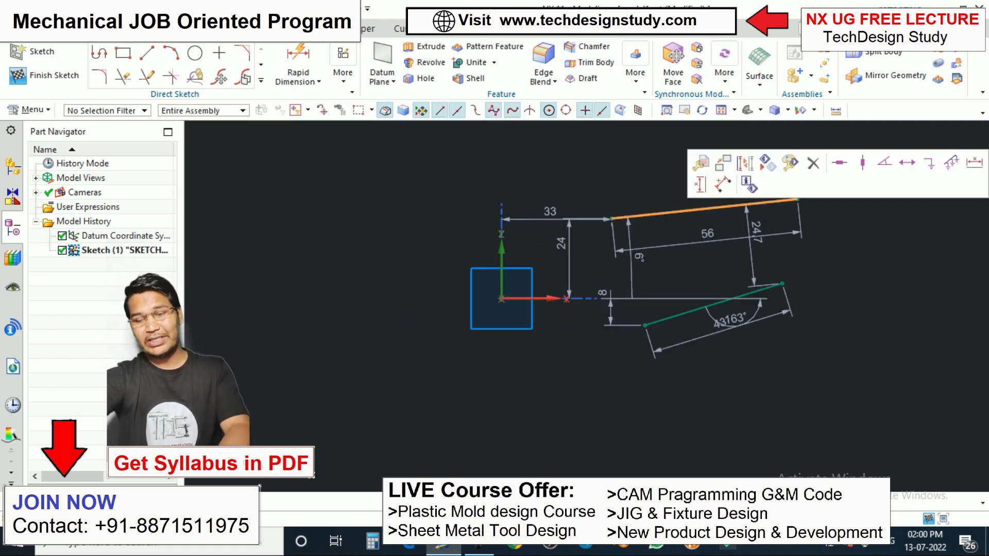
key(Delete)
click(663, 319)
scroll(675, 258, down, 1)
scroll(674, 304, up, 3)
key(Delete)
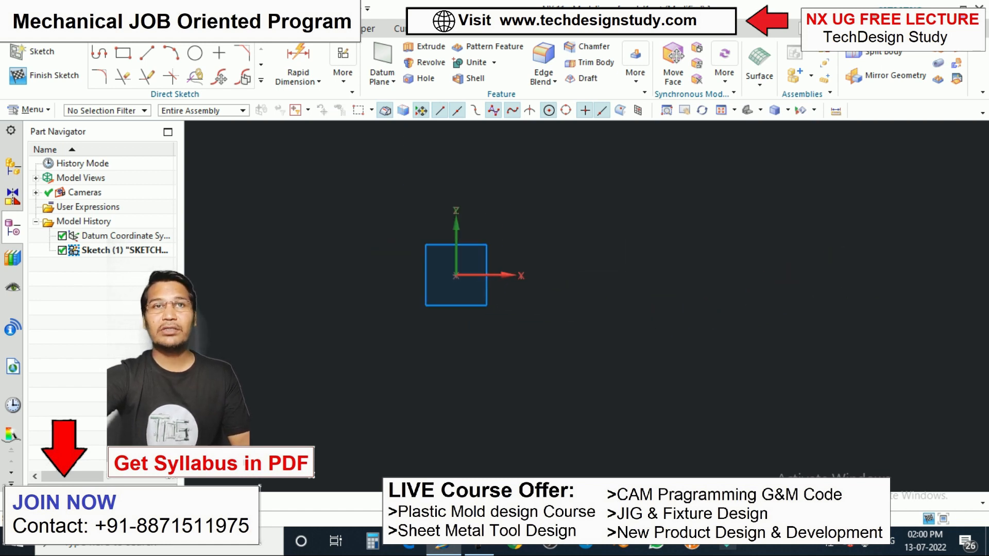
Draw four separate circles with diameters of about 38.3, 20.3, 16.1 and 18.2 around the area right of the origin
click(195, 53)
click(635, 221)
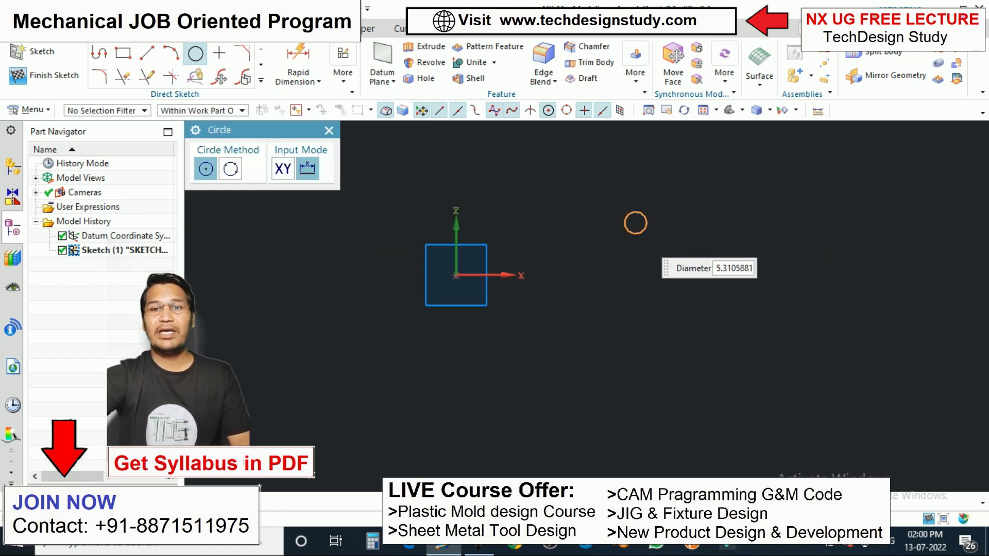
click(652, 298)
click(766, 316)
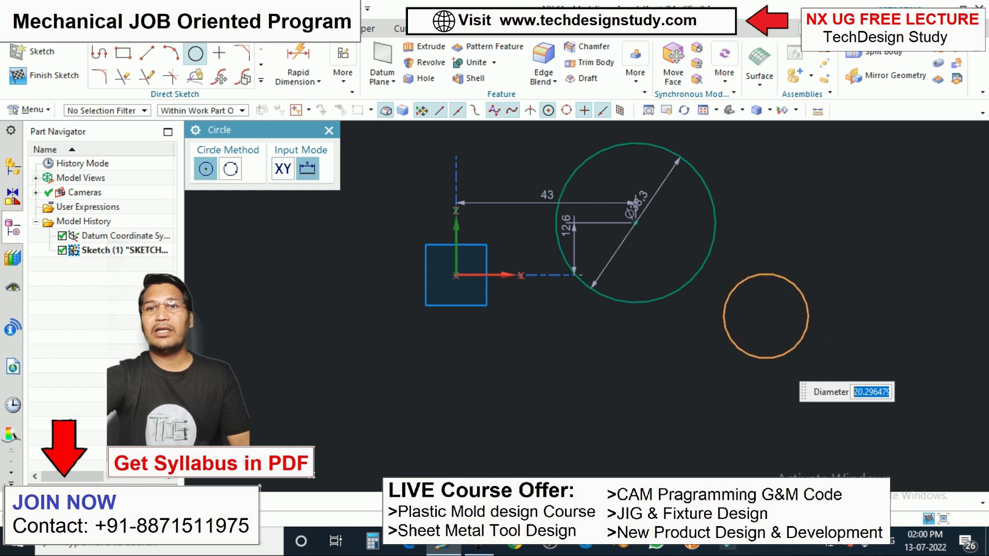
click(783, 354)
click(631, 423)
click(526, 331)
click(540, 367)
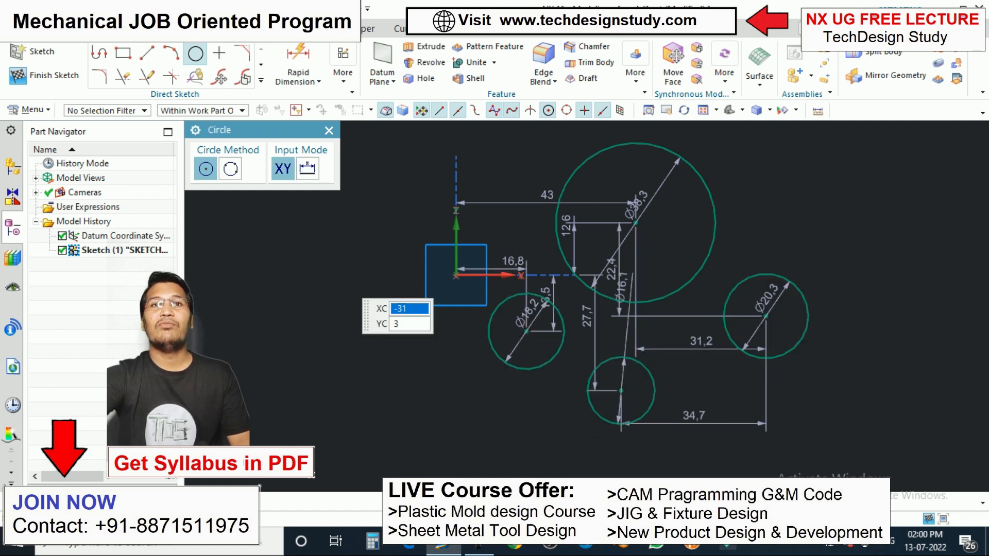
Apply concentric constraints to align the four sketched circles on the 18.2 mm circle's centre
click(329, 131)
scroll(688, 294, down, 2)
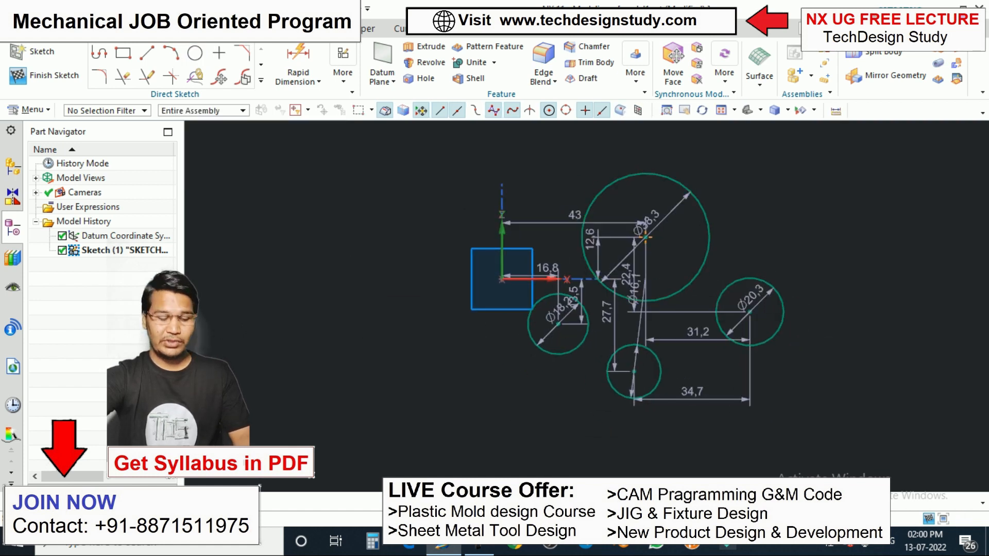
key(c)
click(333, 203)
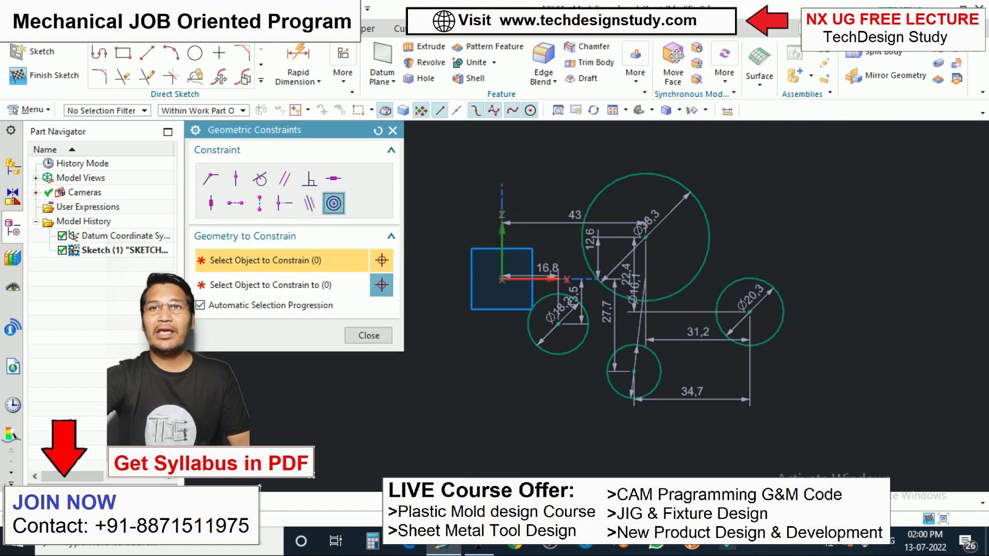
click(561, 293)
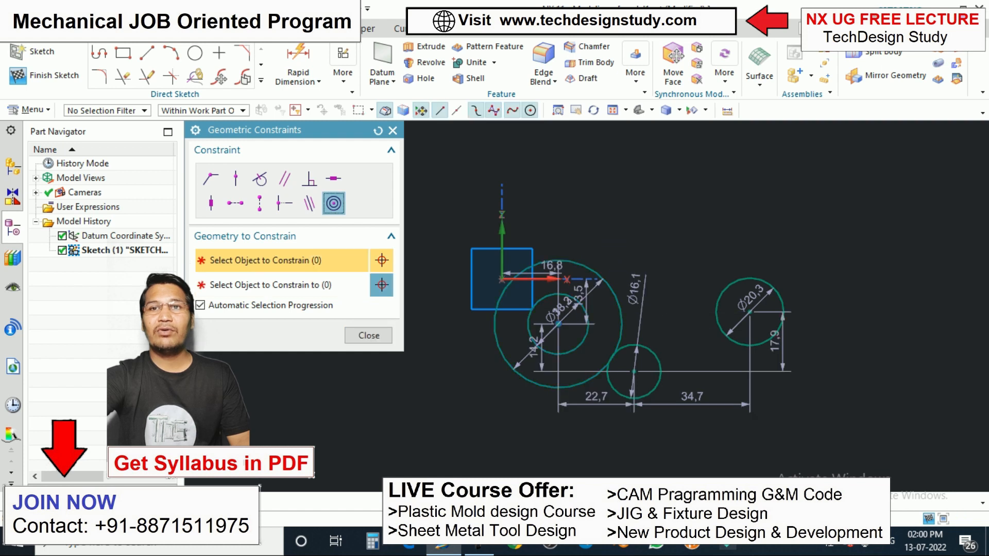
click(581, 343)
click(614, 353)
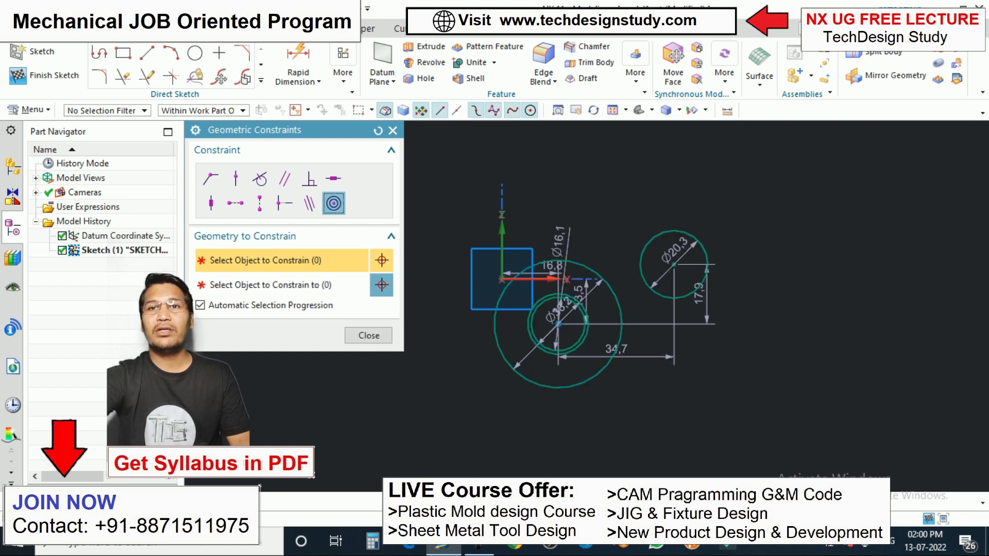
click(620, 338)
click(717, 319)
scroll(571, 363, down, 1)
shift+middle_drag(571, 363, 598, 306)
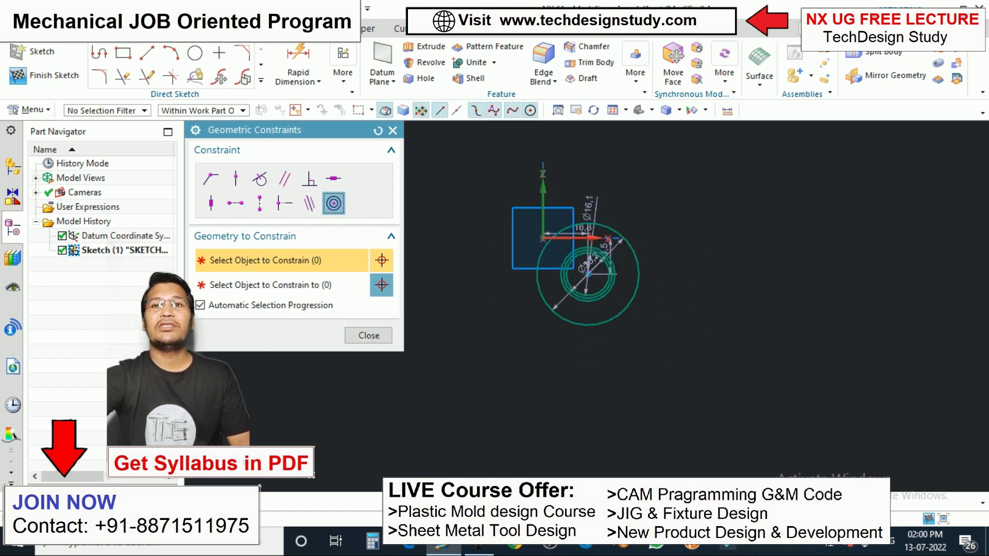
scroll(598, 304, up, 2)
middle_click(597, 304)
scroll(619, 253, down, 2)
scroll(638, 198, up, 1)
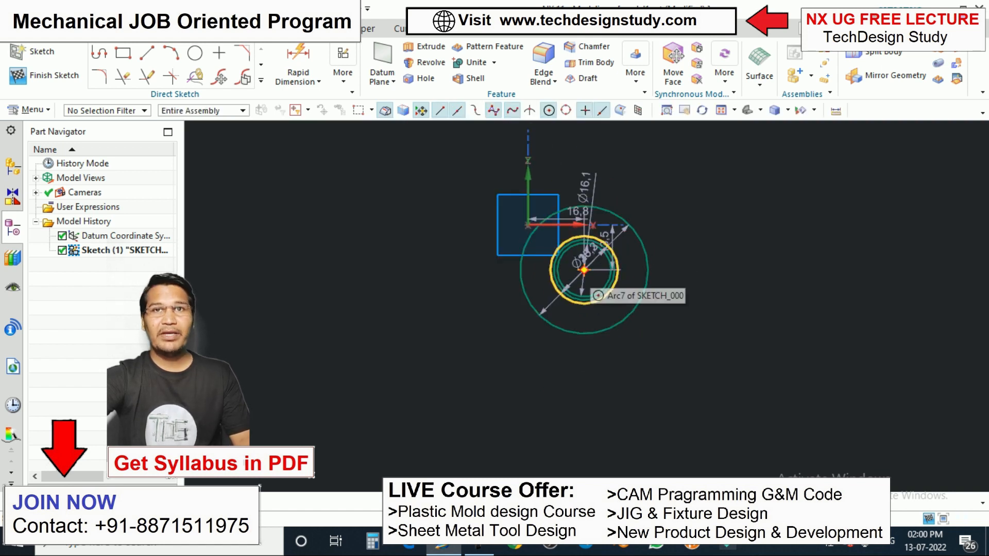
Move the common centre of the concentric circles onto the sketch origin
key(c)
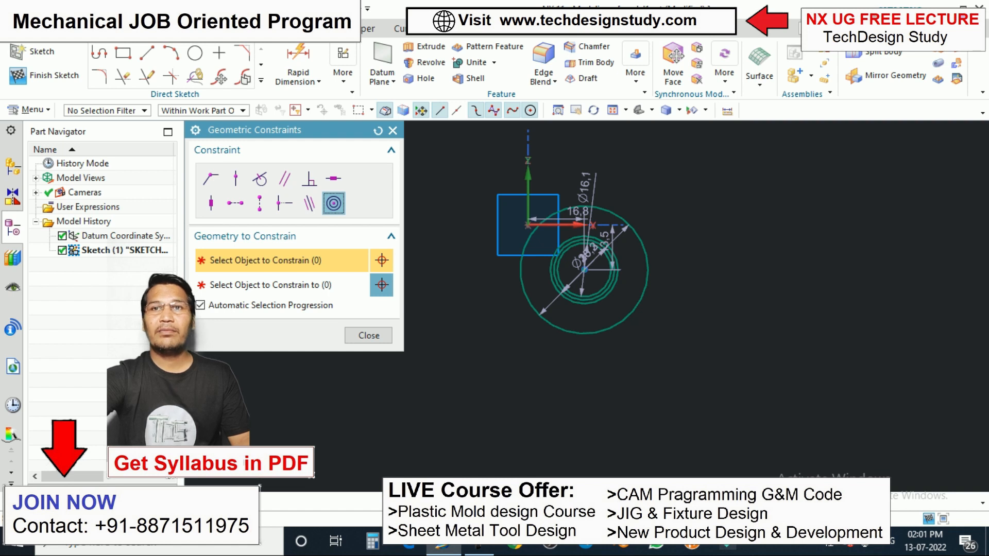
click(634, 230)
middle_click(626, 235)
scroll(627, 236, down, 1)
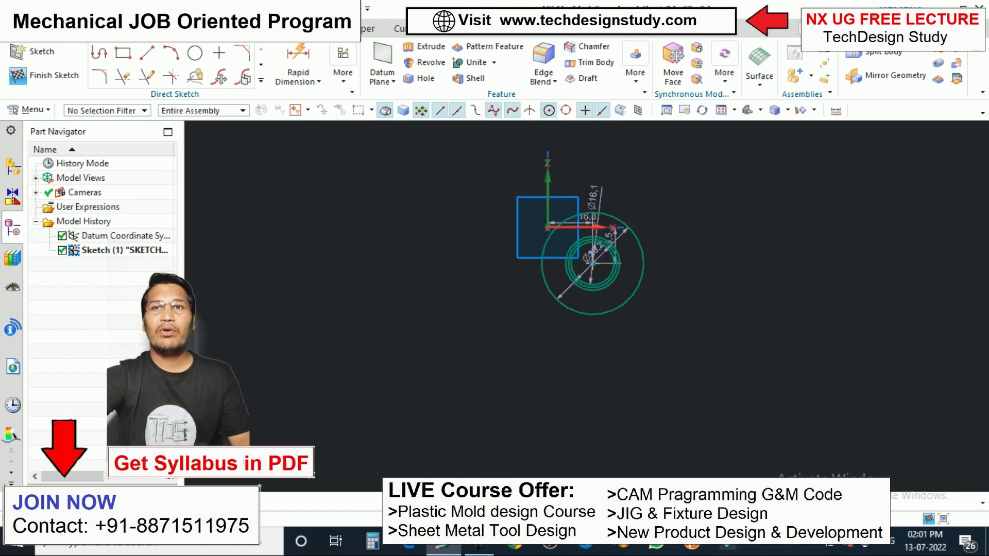
scroll(602, 248, up, 1)
drag(590, 267, 534, 223)
scroll(644, 246, down, 1)
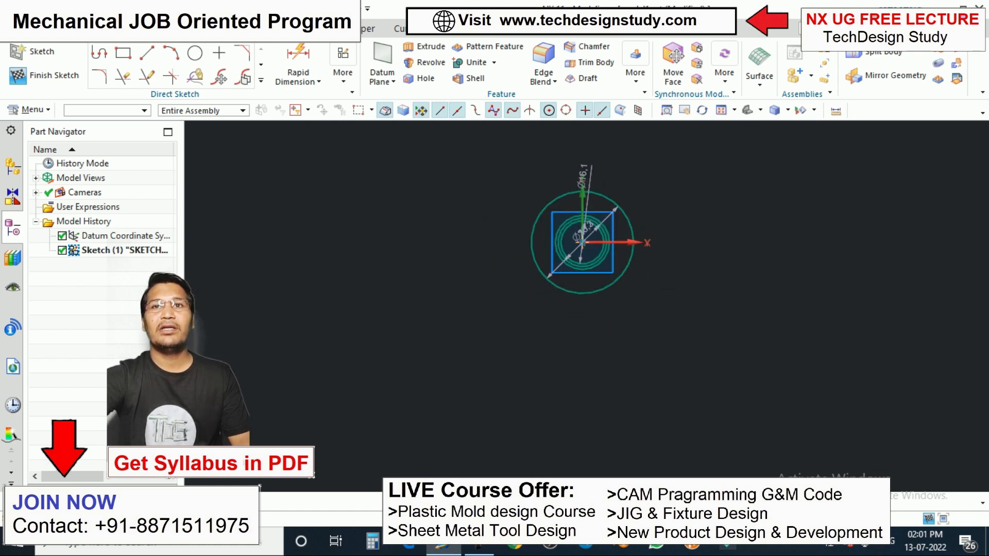
Place the smallest circle's diameter dimension outside the circles and set it to 20 mm
scroll(590, 186, up, 2)
scroll(588, 206, down, 1)
scroll(586, 173, up, 1)
drag(582, 170, 799, 212)
double_click(799, 212)
text(20)
key(Return)
Set the largest circle's diameter to 15 mm and one of the two remaining outer circles to 25 mm
double_click(619, 223)
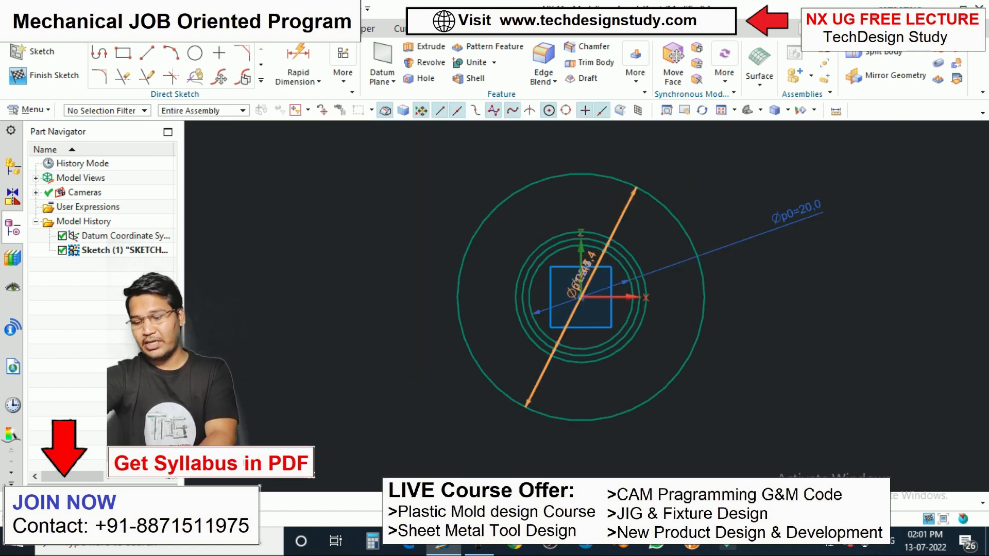
text(445)
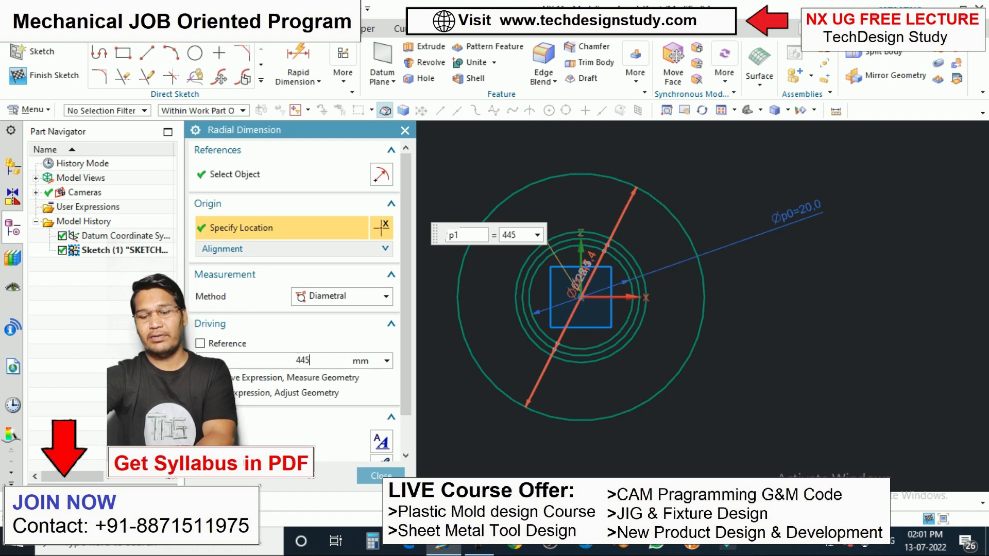
key(BackSpace)
text(5)
key(Return)
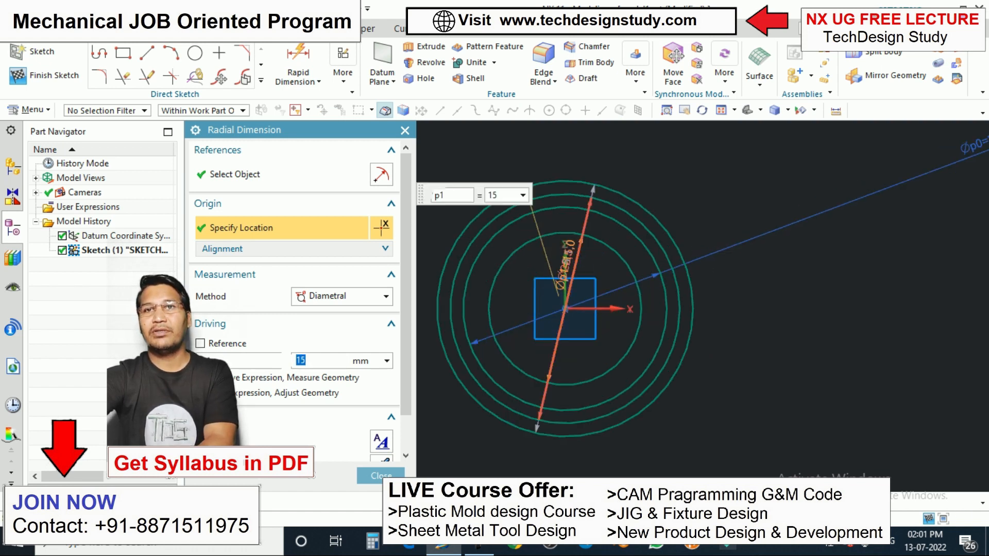
double_click(566, 267)
text(25)
key(Return)
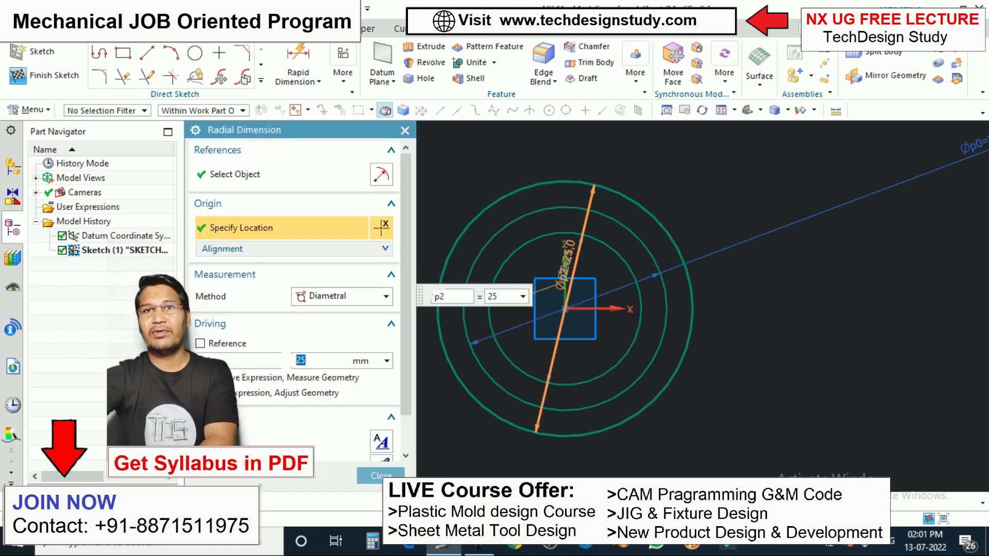
Pull the remaining circle's diameter dimension clear of the overlapping ones and set it to 10 mm
scroll(578, 208, up, 4)
double_click(549, 277)
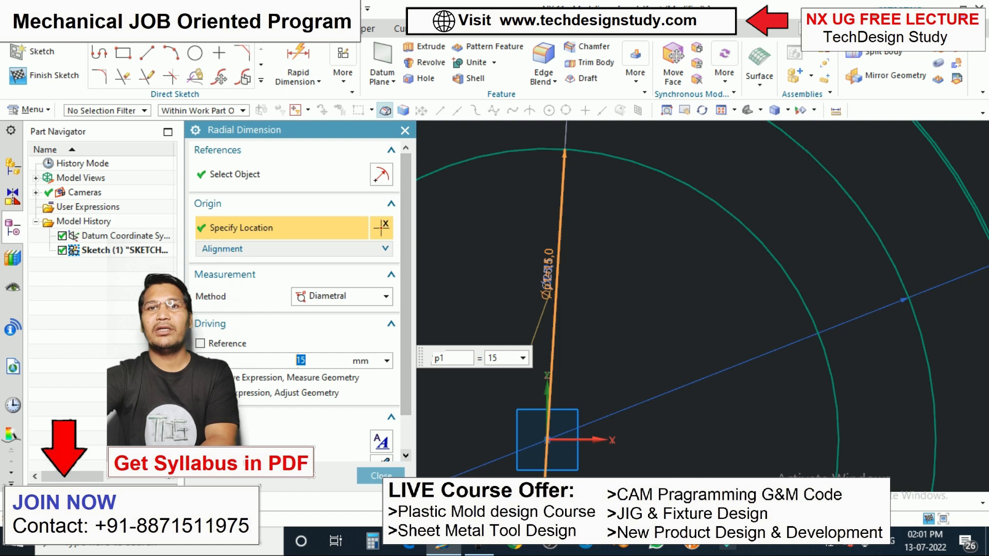
click(380, 475)
drag(548, 276, 642, 253)
double_click(642, 253)
text(10)
key(Return)
scroll(639, 248, down, 8)
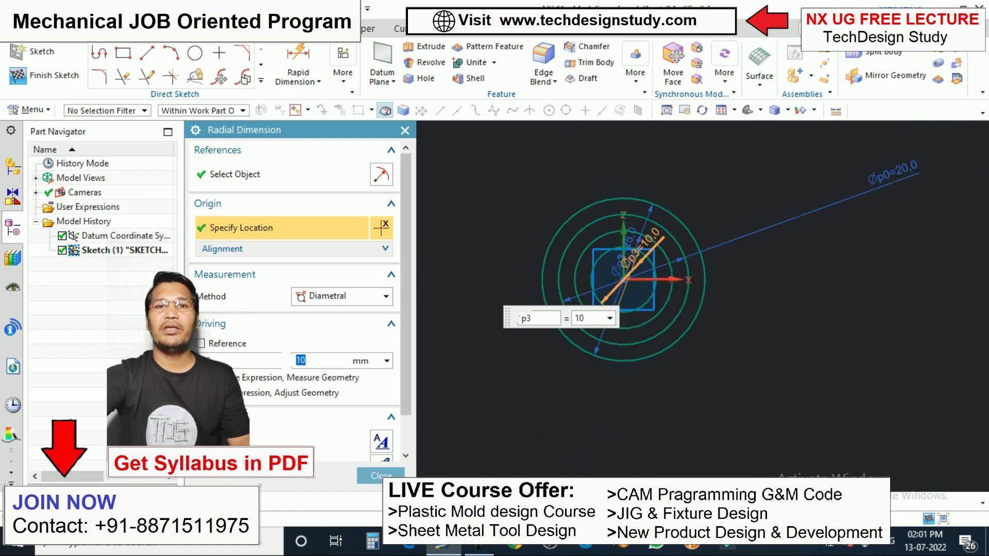
click(380, 476)
Undo the diameter edits, concentric constraints and practice circles until the sketch is empty
scroll(671, 219, down, 3)
scroll(670, 232, up, 3)
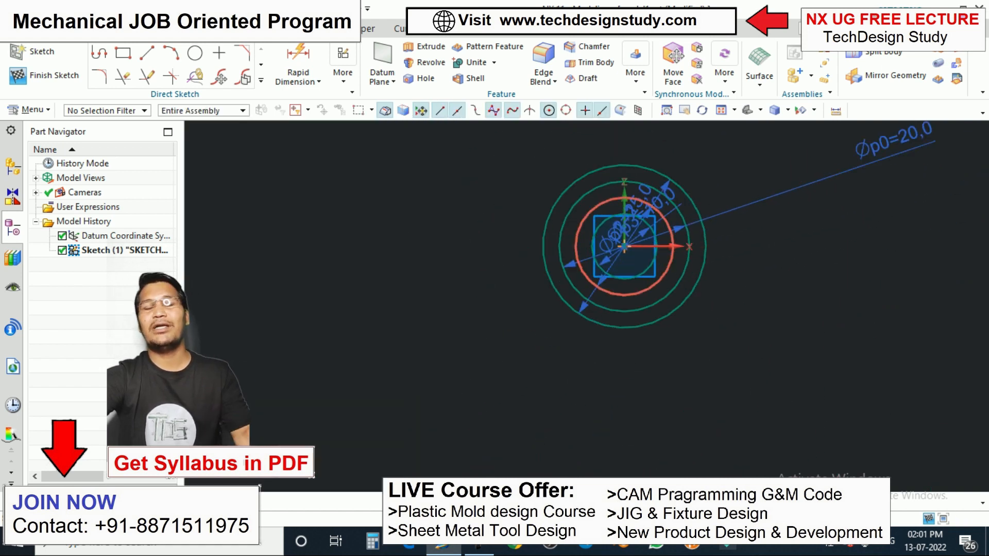
scroll(647, 180, down, 1)
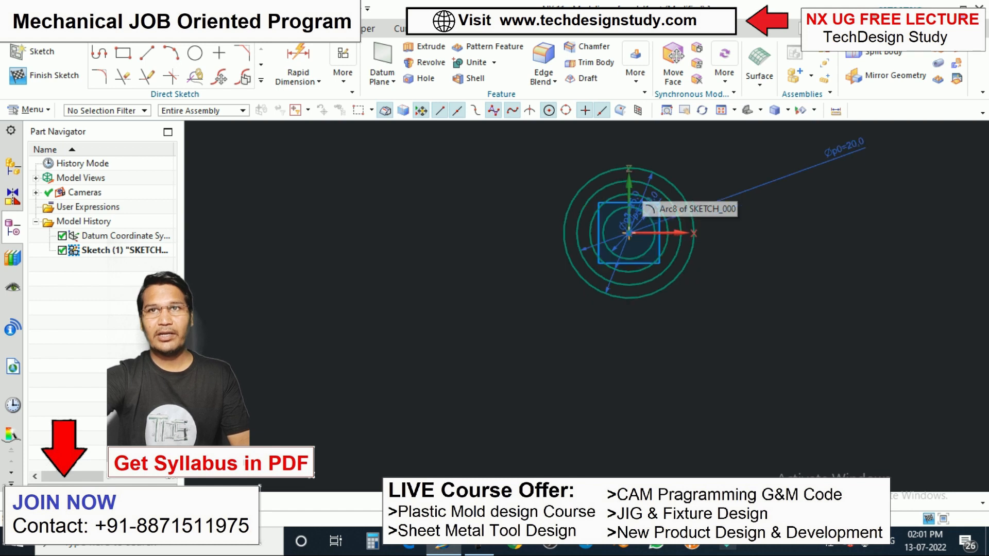
scroll(651, 159, up, 2)
scroll(598, 196, down, 2)
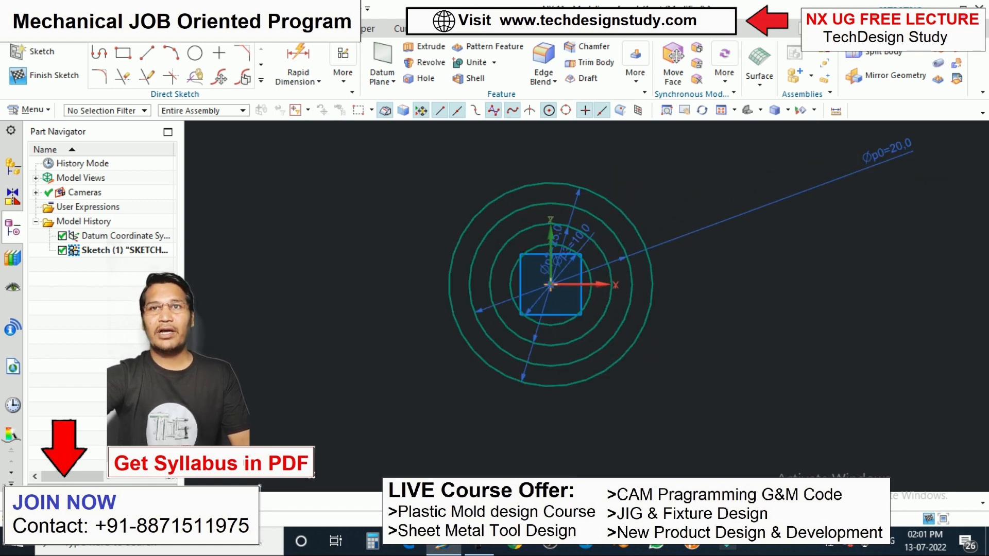
scroll(597, 195, up, 2)
click(598, 193)
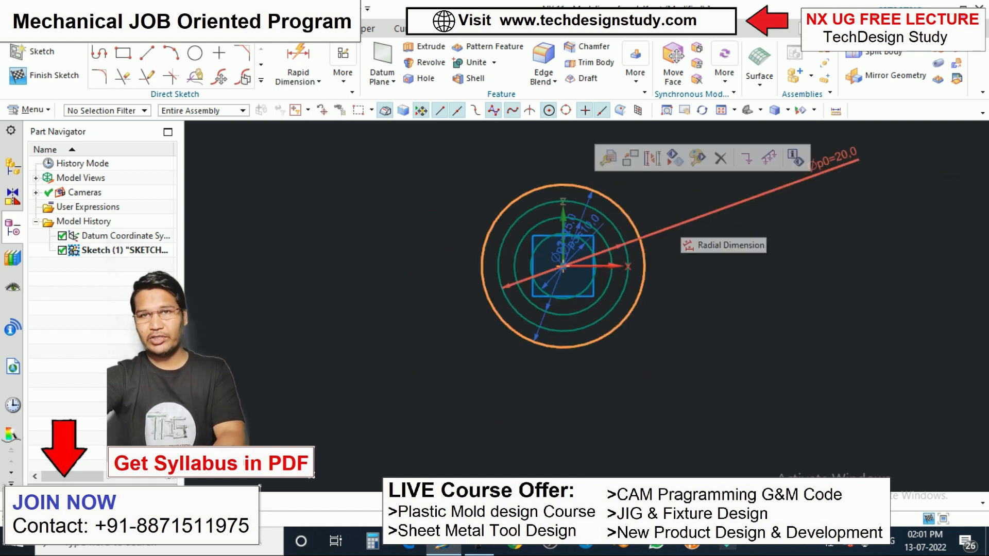
key(ctrl+z)
key(ctrl+z)
key(ctrl+z)
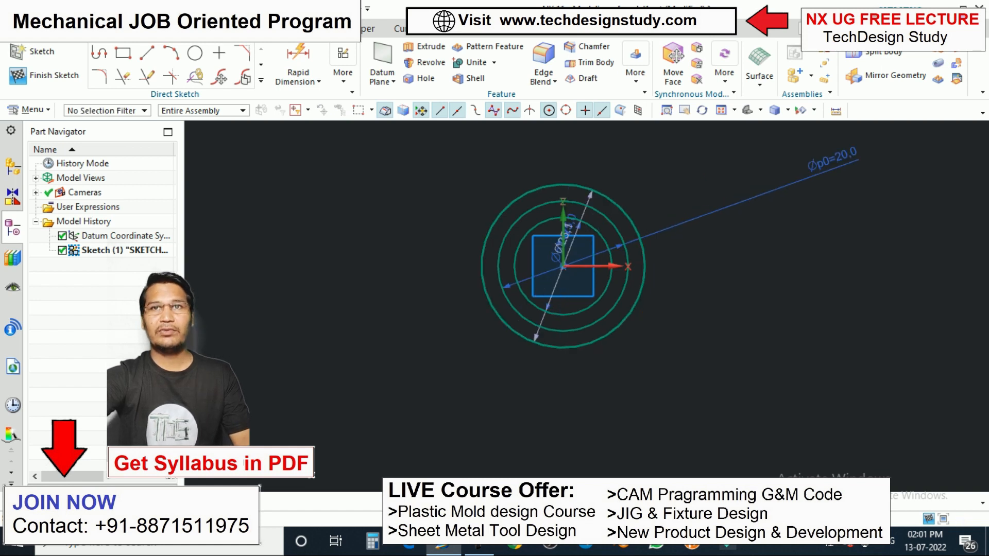
key(ctrl+z)
key(ctrl+z)
key(ctrl+z)
key(ctrl+z)
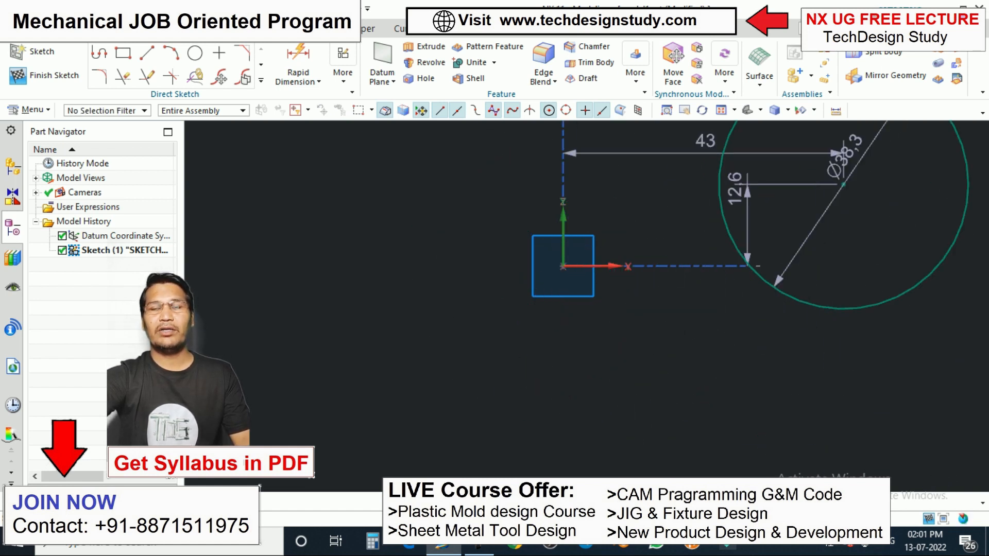
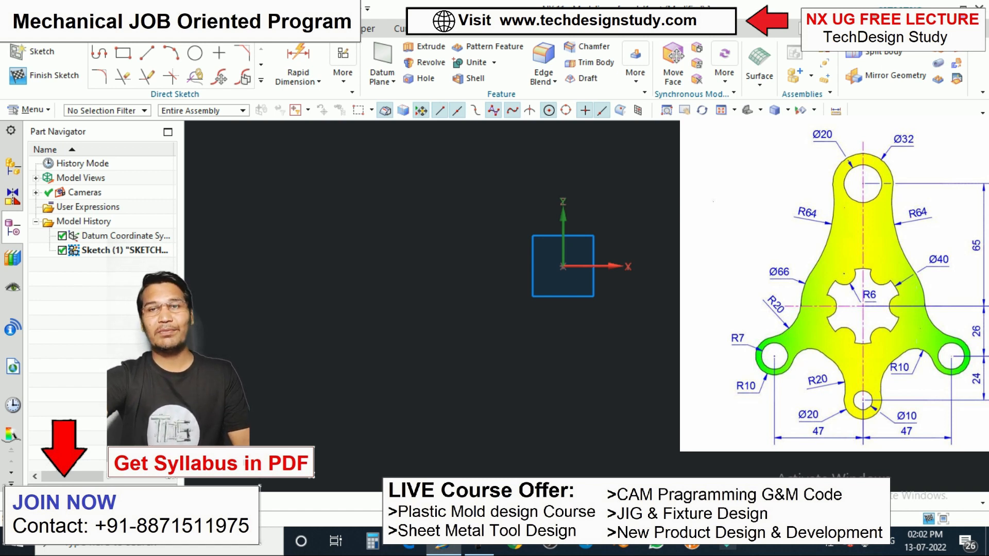
Draw a vertical 65 mm line at 90 degrees upward from the sketch origin
shift+middle_drag(562, 267, 559, 285)
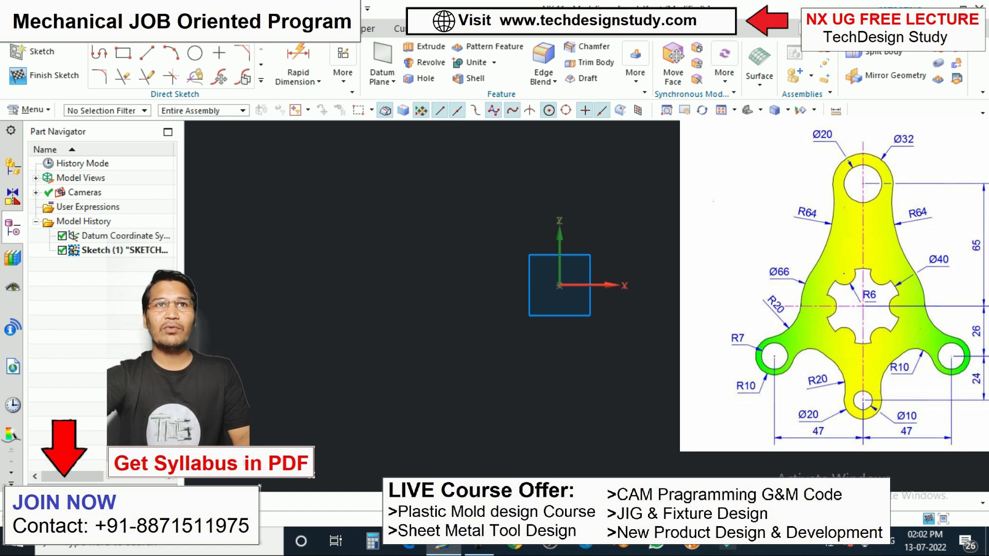
click(146, 53)
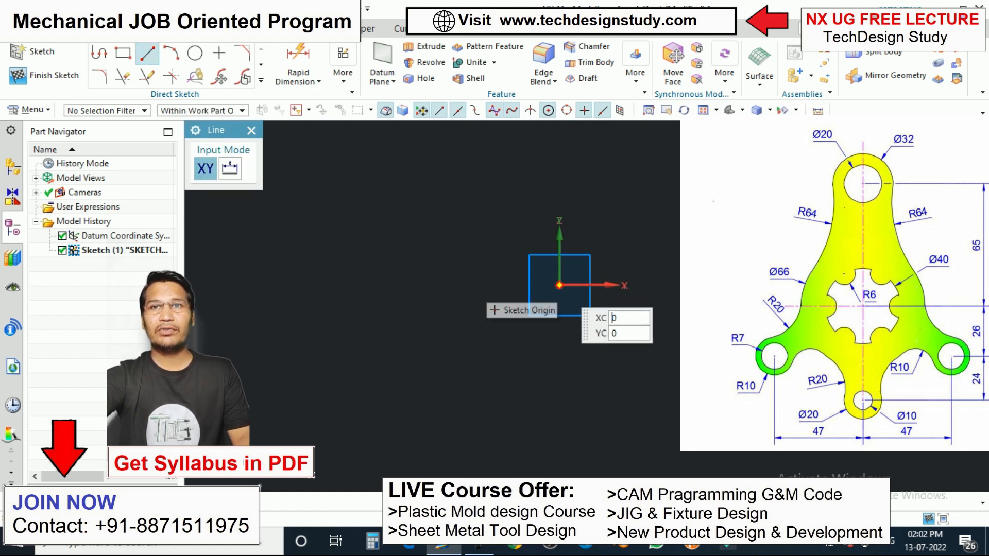
click(559, 285)
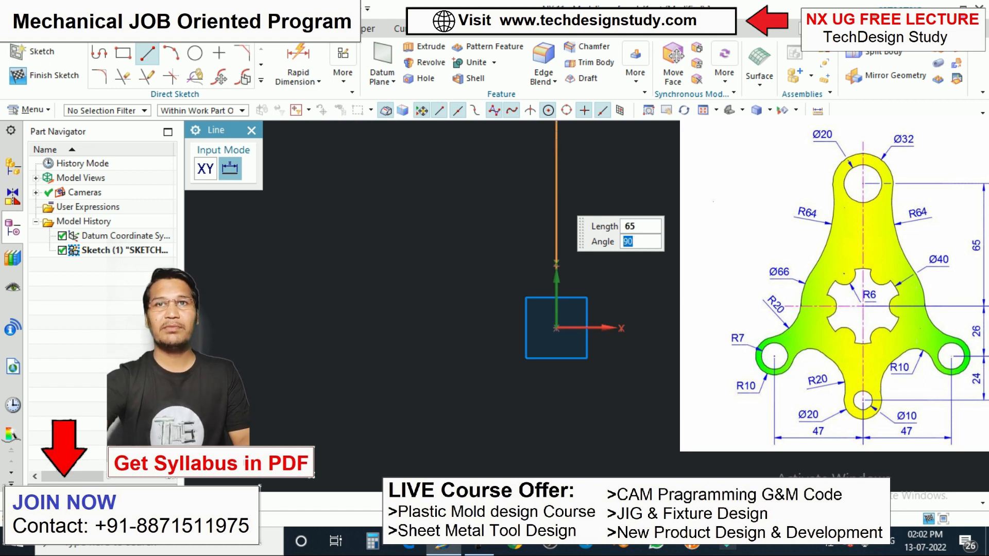
key(Return)
scroll(590, 245, down, 5)
scroll(600, 209, up, 1)
scroll(605, 212, up, 4)
scroll(593, 221, down, 3)
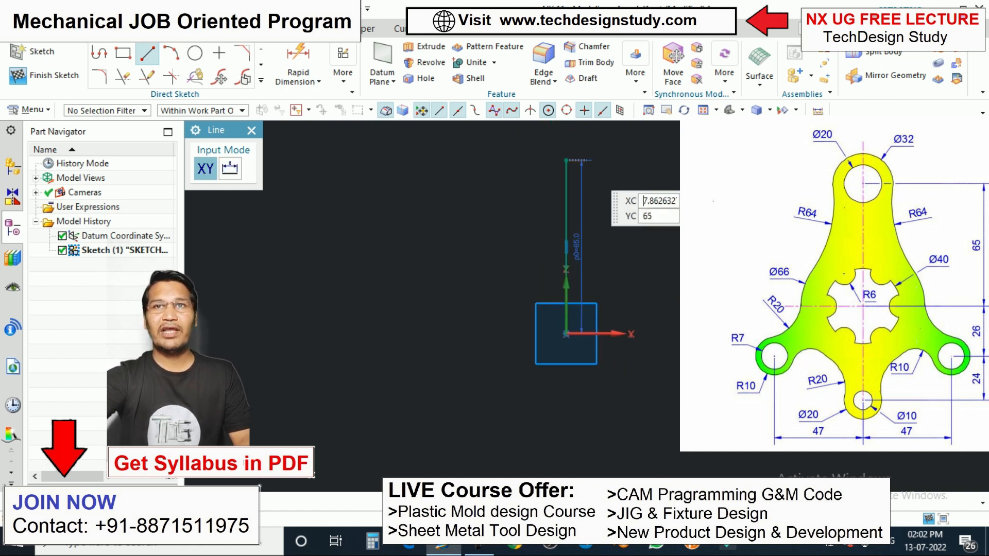
scroll(589, 167, down, 1)
scroll(585, 157, up, 2)
scroll(585, 157, up, 1)
scroll(588, 164, down, 1)
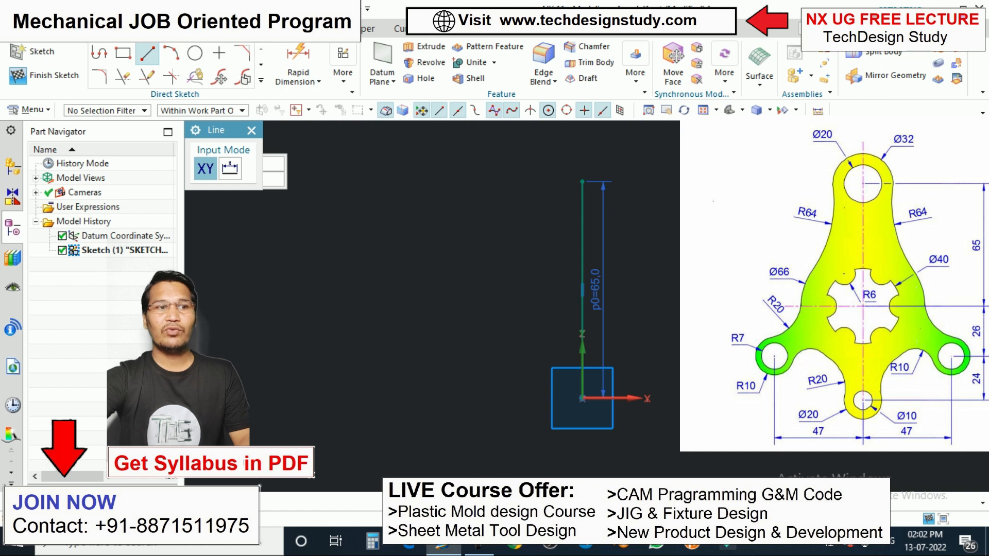
key(Escape)
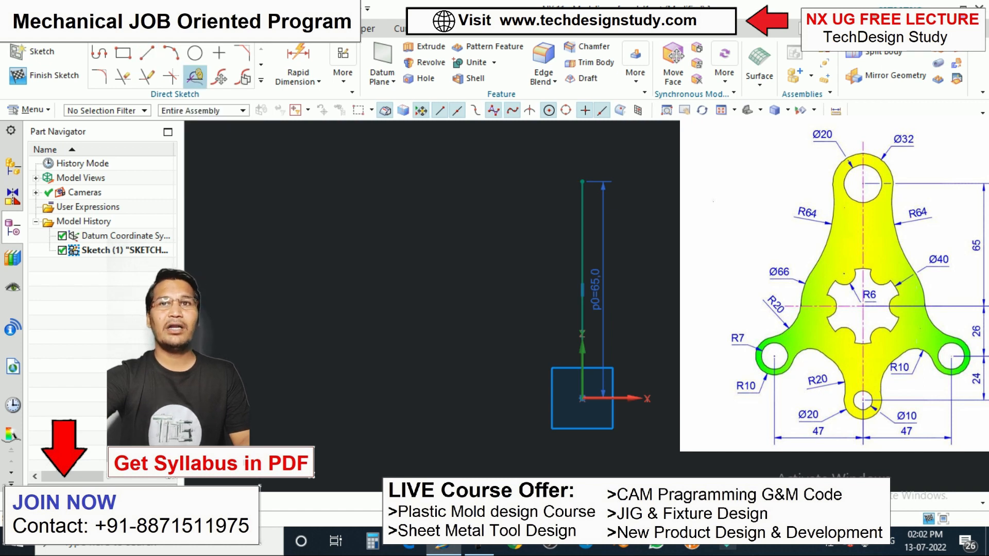
Draw a circle centred on the vertical line's upper end and set its diameter to 20 mm
click(195, 53)
click(582, 181)
click(612, 162)
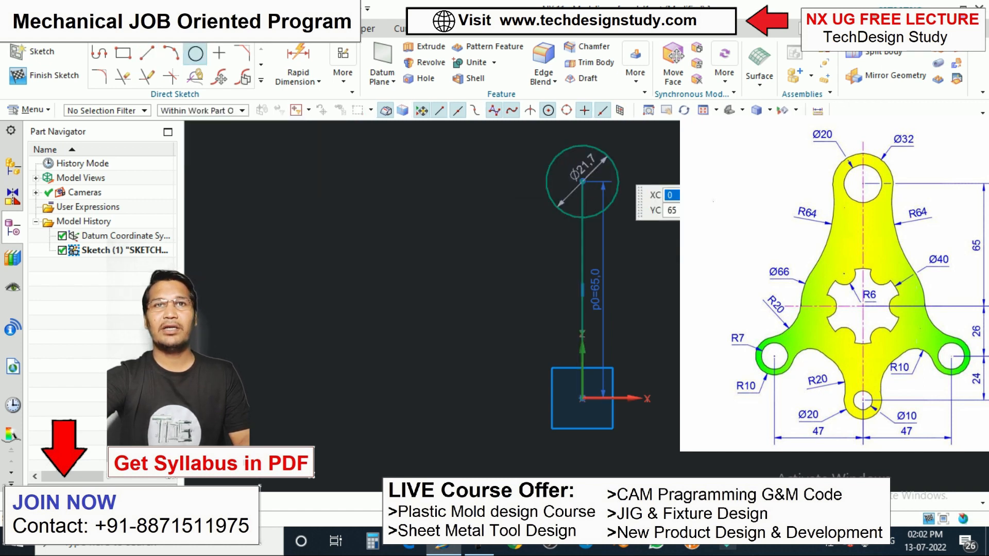
click(329, 130)
double_click(583, 170)
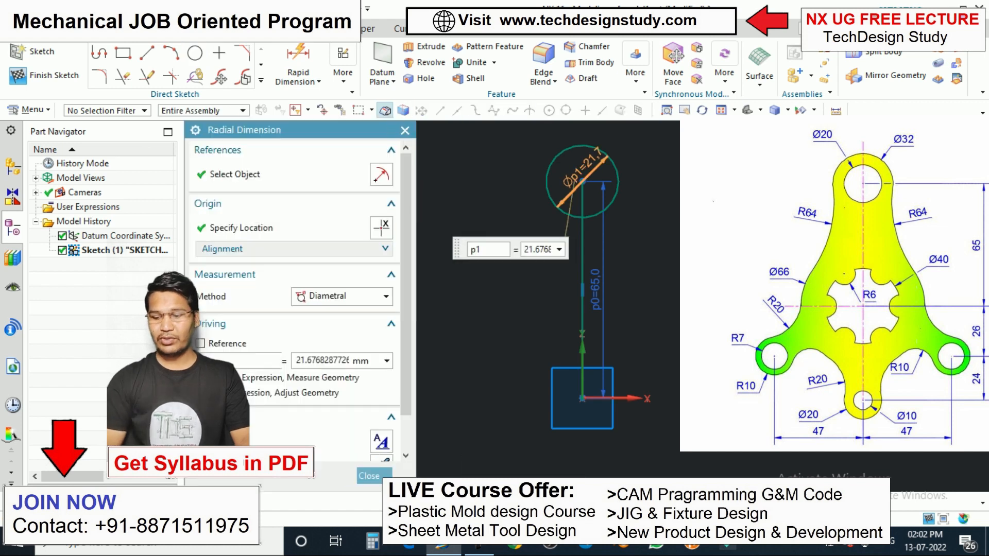
text(20)
key(Return)
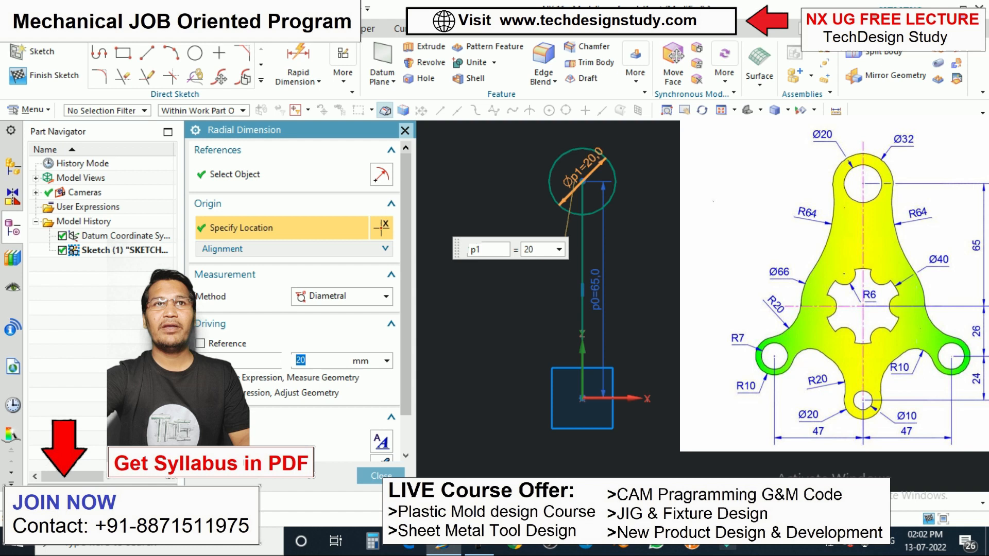
Add a 32 mm diameter circle concentric with the 20 mm circle at the line's upper end
click(196, 53)
click(582, 181)
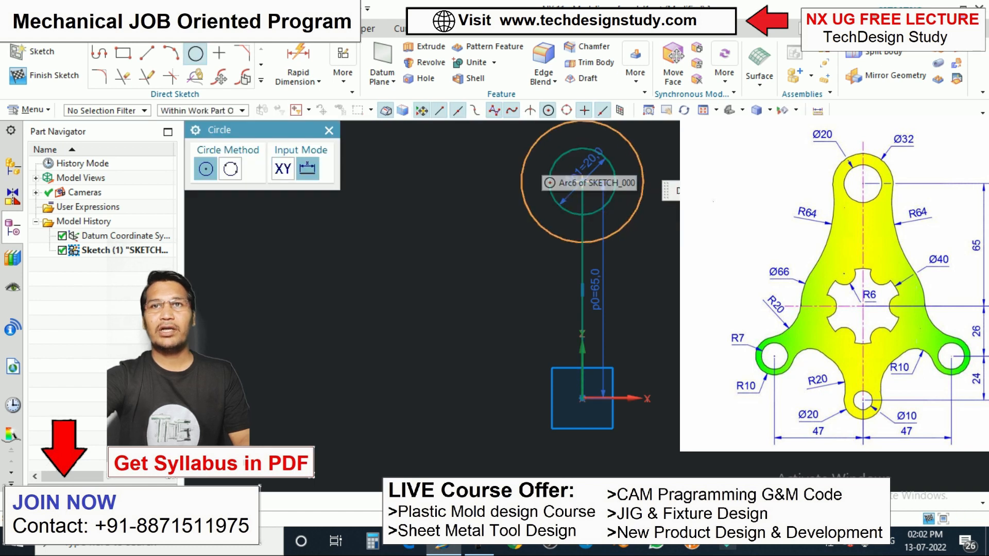
scroll(641, 155, up, 2)
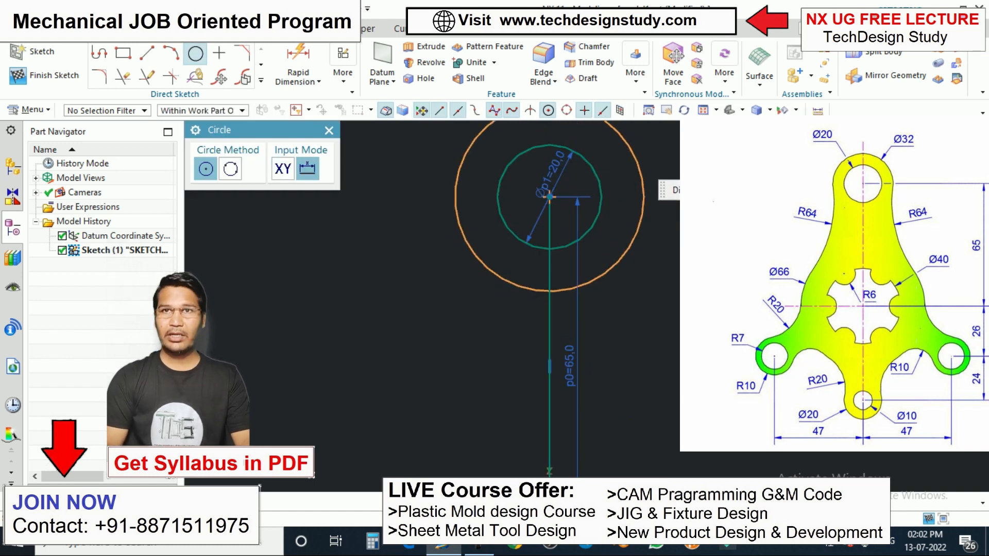
text(32)
key(Return)
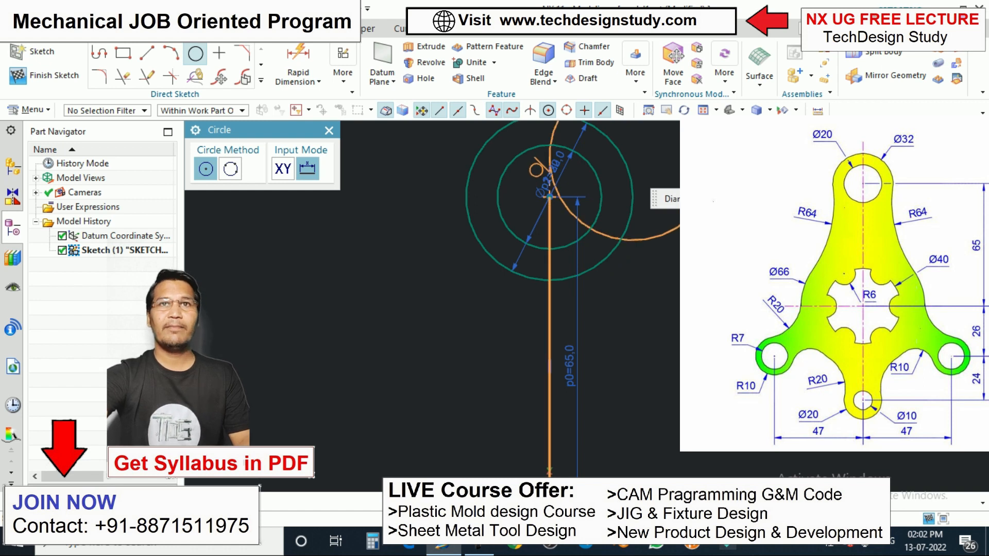
key(Escape)
scroll(767, 231, down, 5)
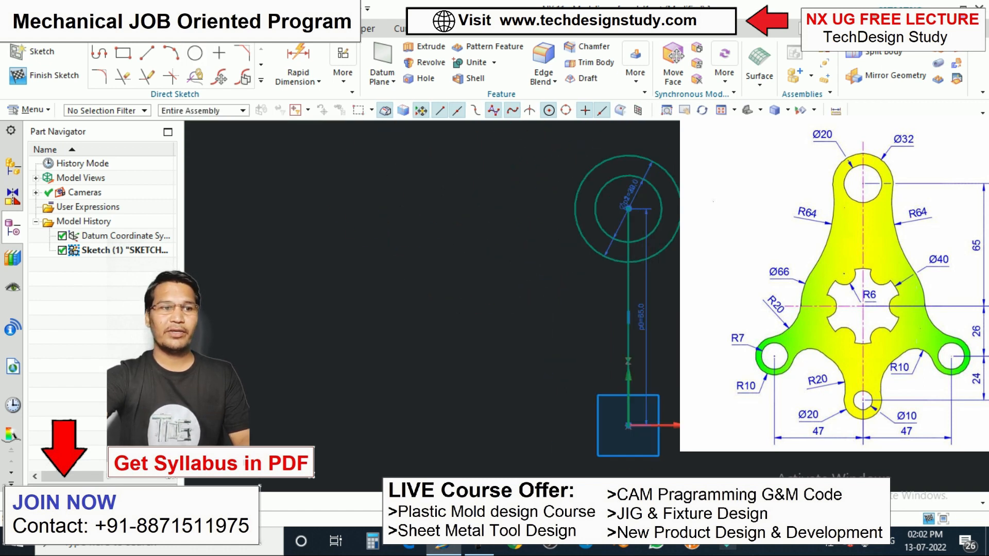
Draw a 40 mm diameter circle centred on the sketch origin
scroll(660, 245, up, 1)
scroll(651, 245, down, 3)
scroll(644, 276, up, 4)
shift+middle_drag(683, 281, 657, 291)
scroll(657, 291, down, 2)
scroll(650, 239, up, 2)
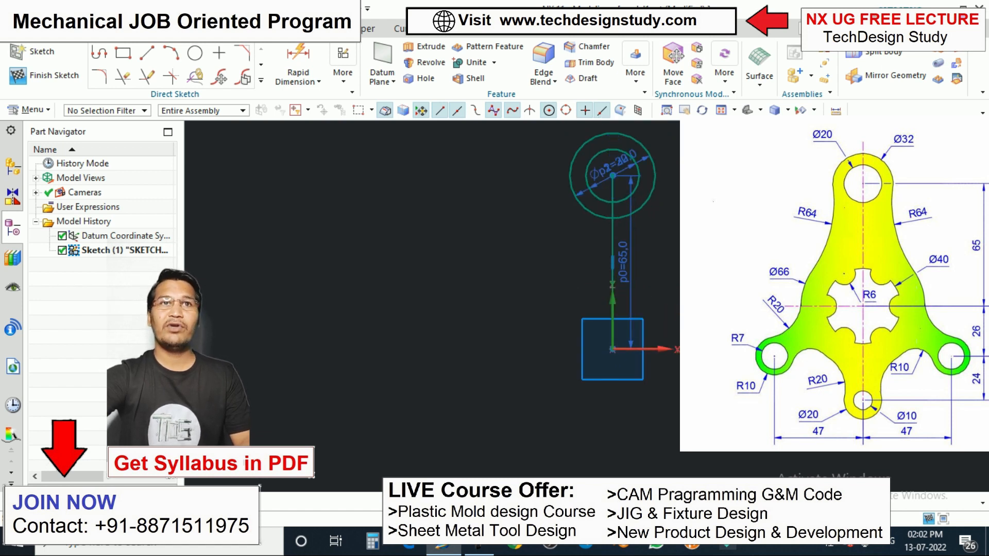
click(195, 53)
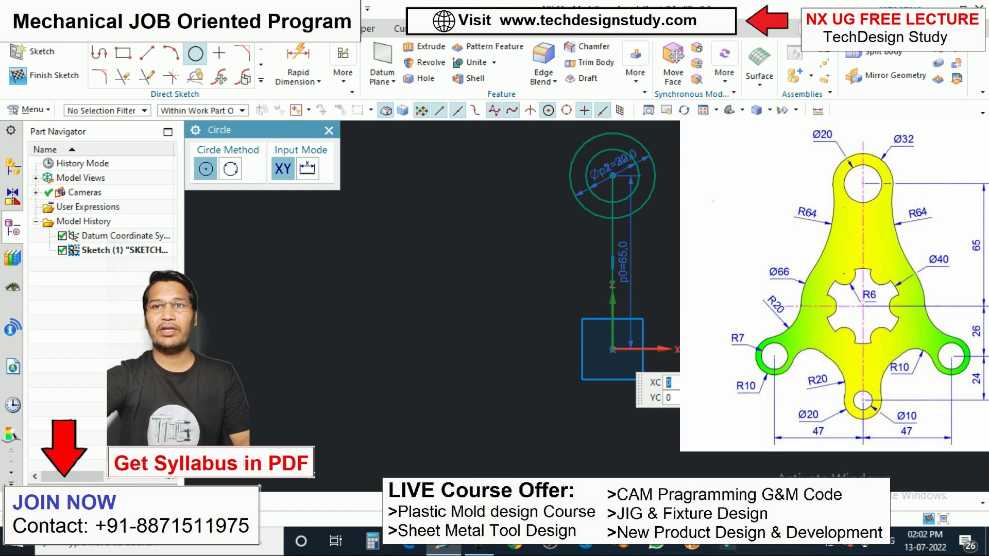
click(612, 349)
key(Return)
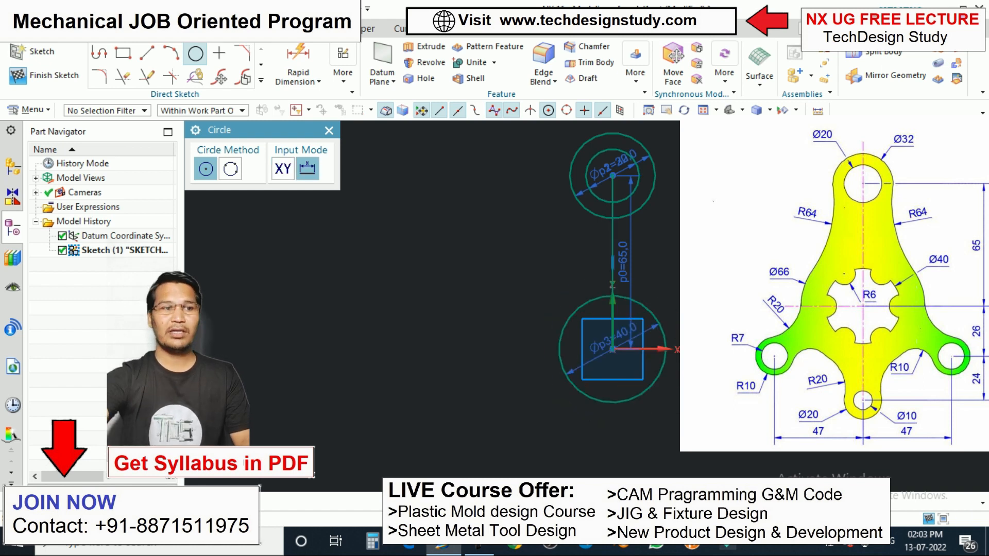
scroll(611, 296, down, 1)
scroll(626, 305, up, 2)
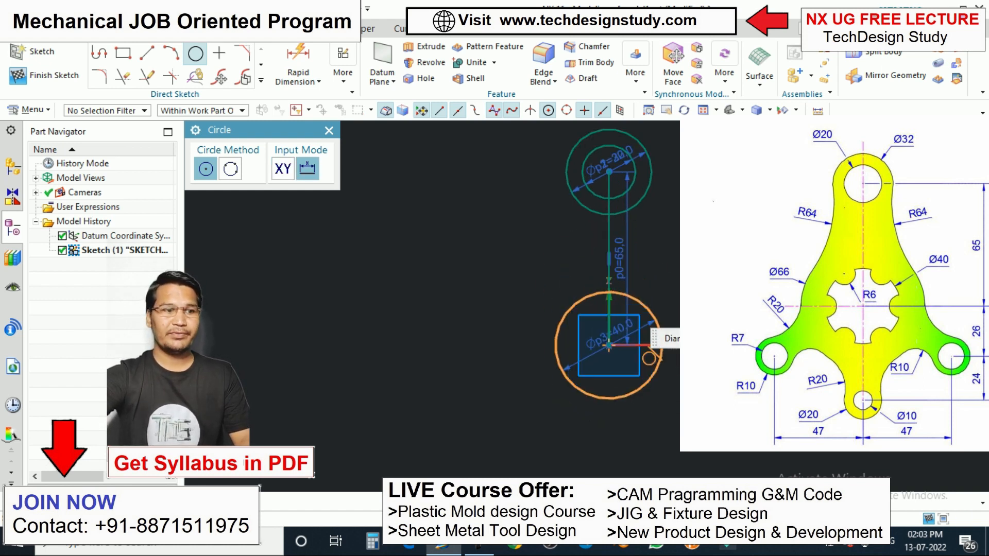
shift+middle_drag(601, 312, 625, 311)
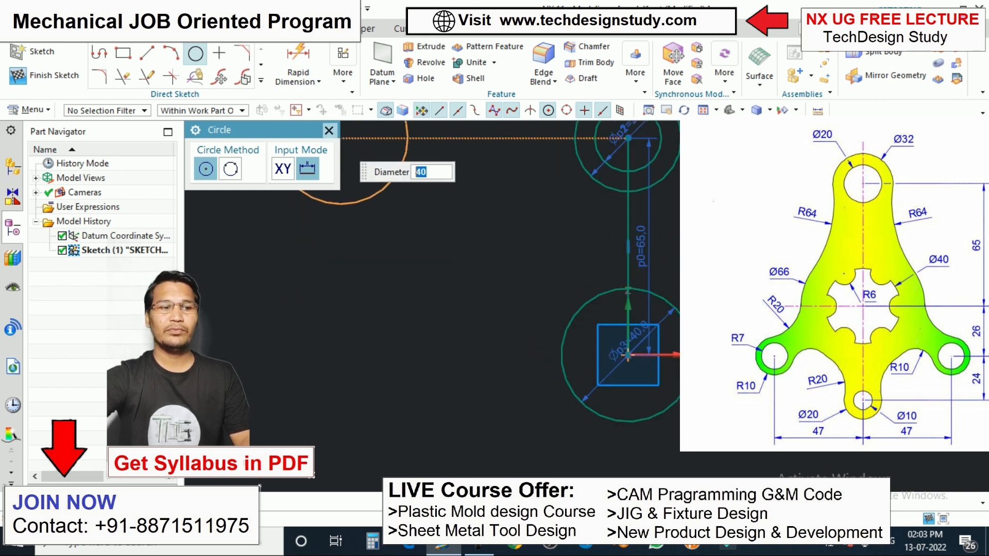
key(Escape)
Draw a 66 mm diameter circle centred on the sketch origin, concentric with the 40 mm circle
scroll(662, 247, down, 5)
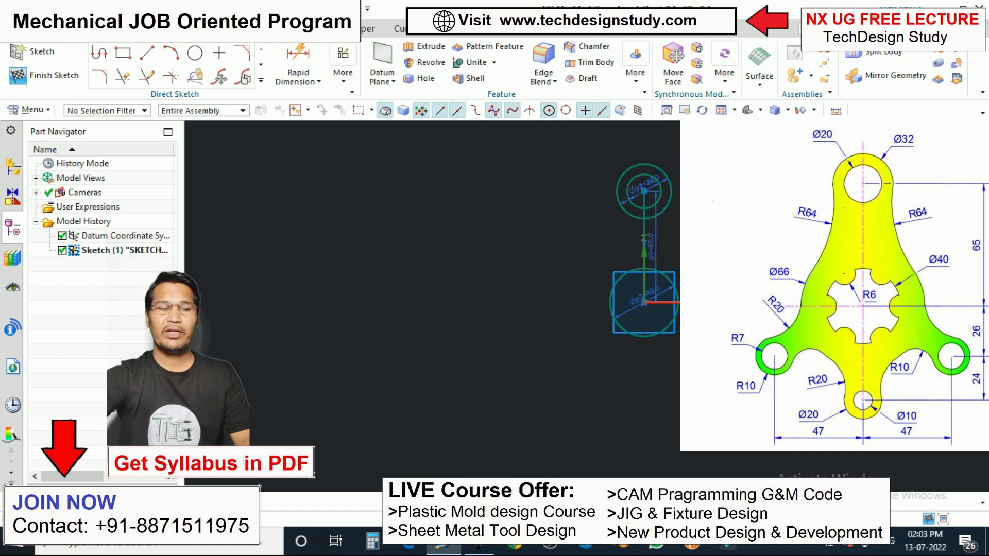
scroll(674, 201, up, 3)
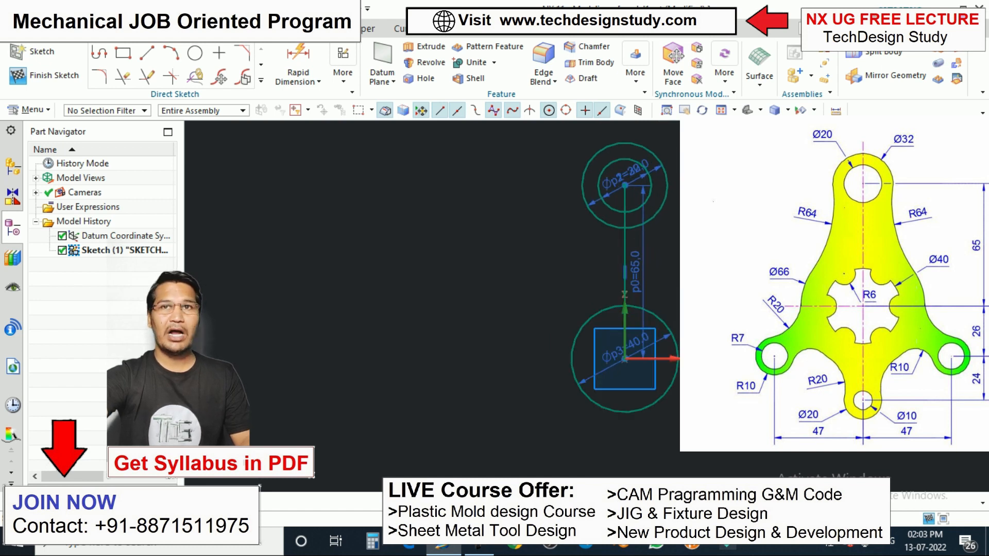
click(195, 54)
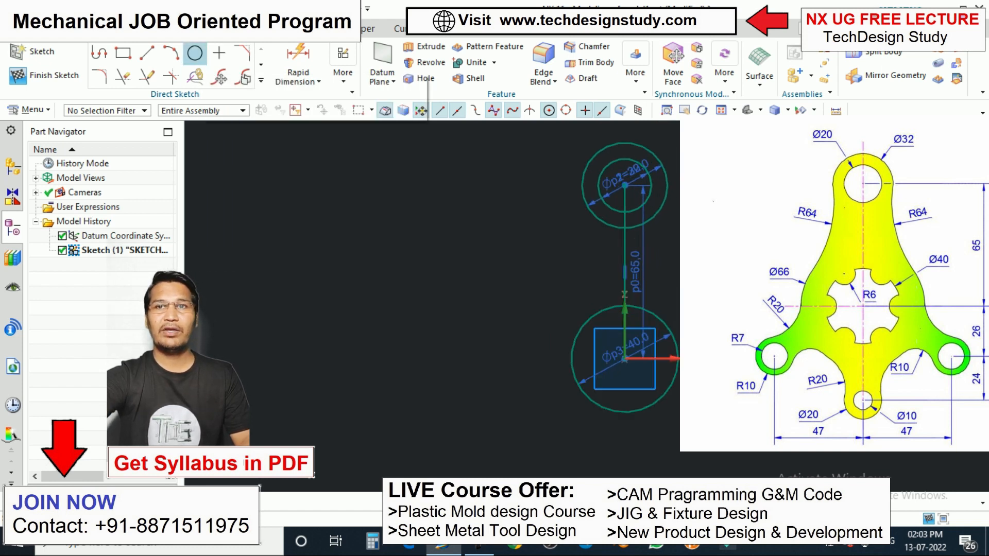
click(625, 359)
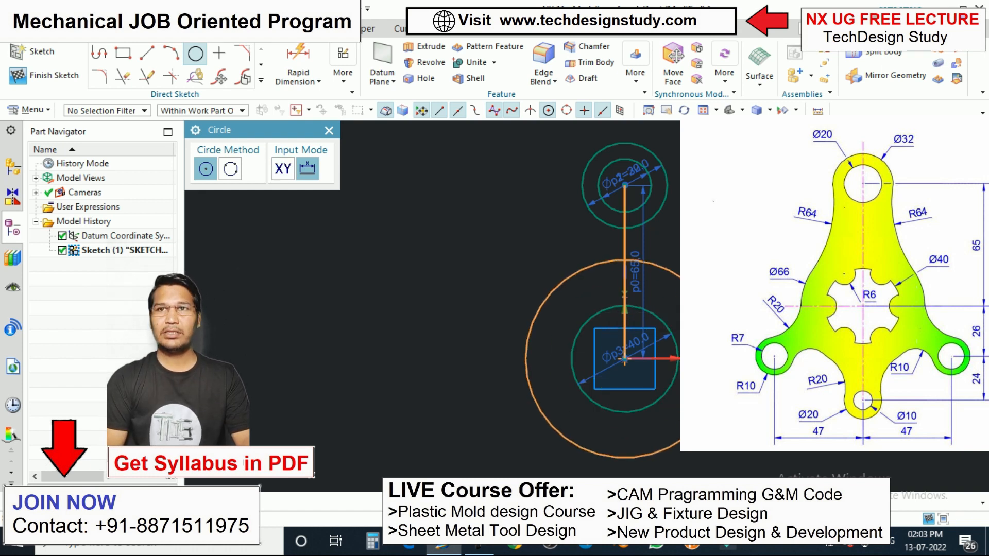
click(549, 400)
scroll(649, 237, down, 3)
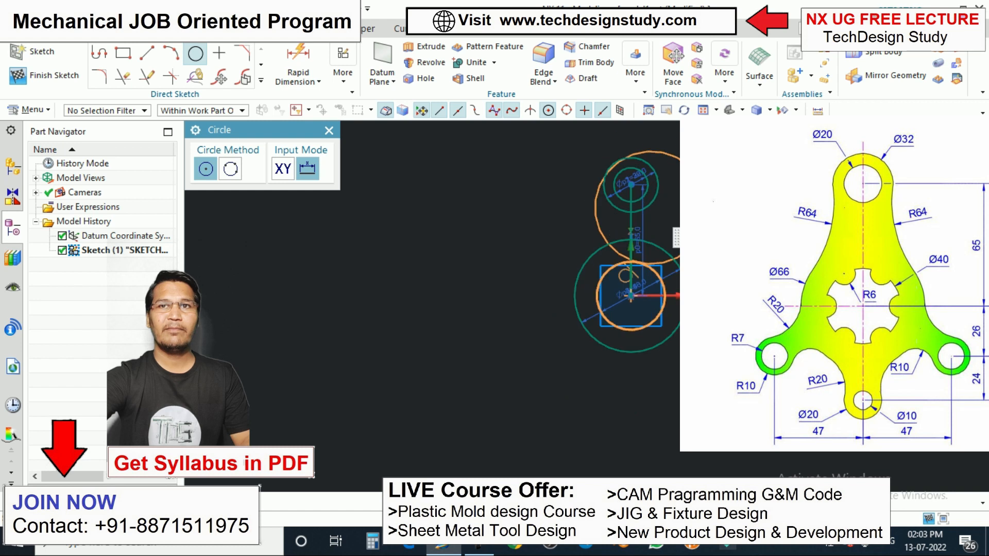
key(Escape)
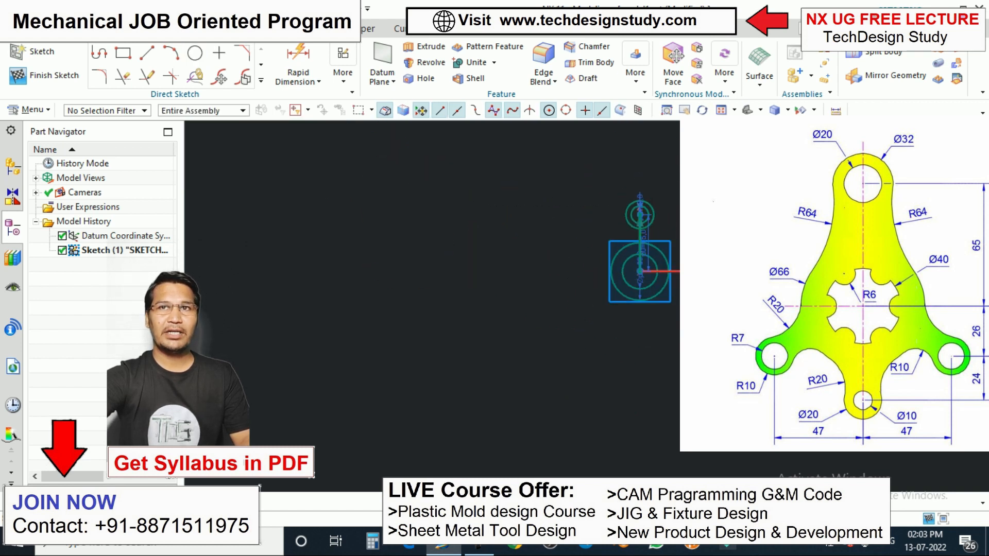
Draw a vertical 80 mm line downward from the sketch origin
scroll(618, 258, up, 2)
shift+middle_drag(613, 305, 485, 305)
scroll(557, 308, up, 2)
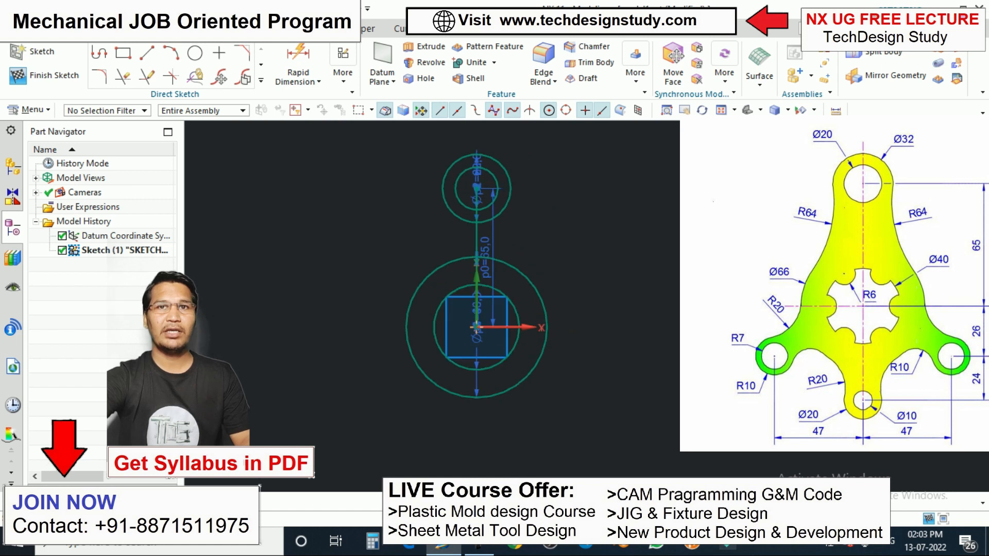
scroll(477, 326, down, 1)
scroll(477, 326, up, 1)
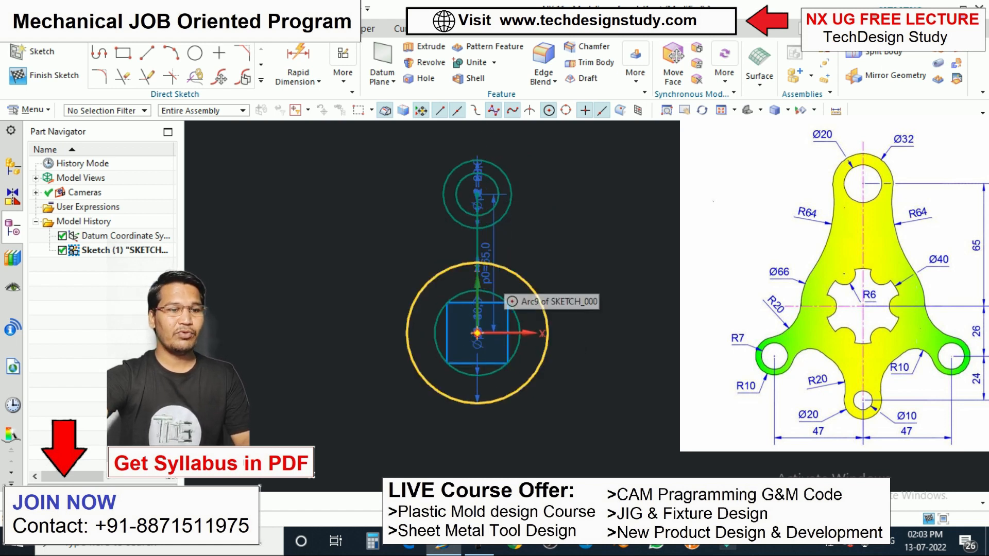
scroll(477, 333, down, 2)
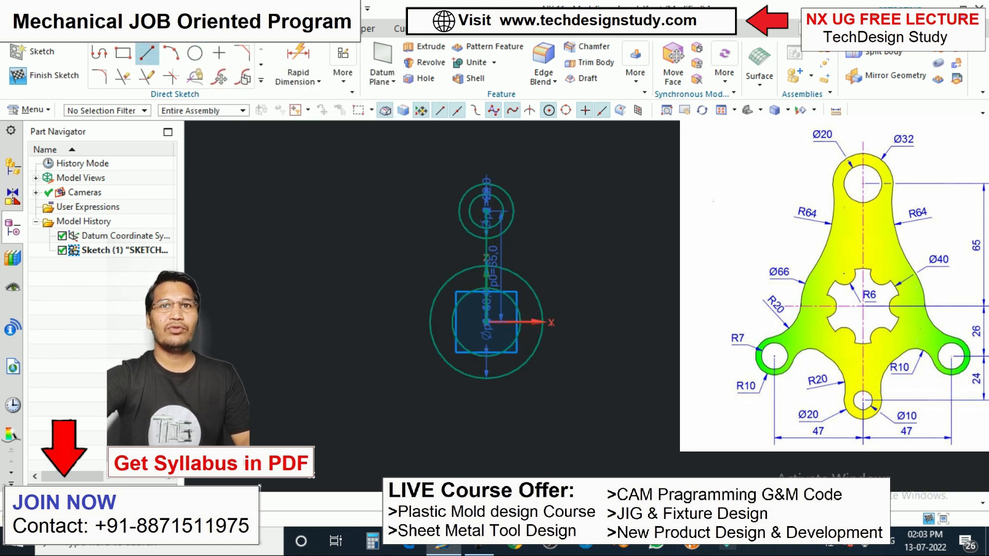
click(147, 53)
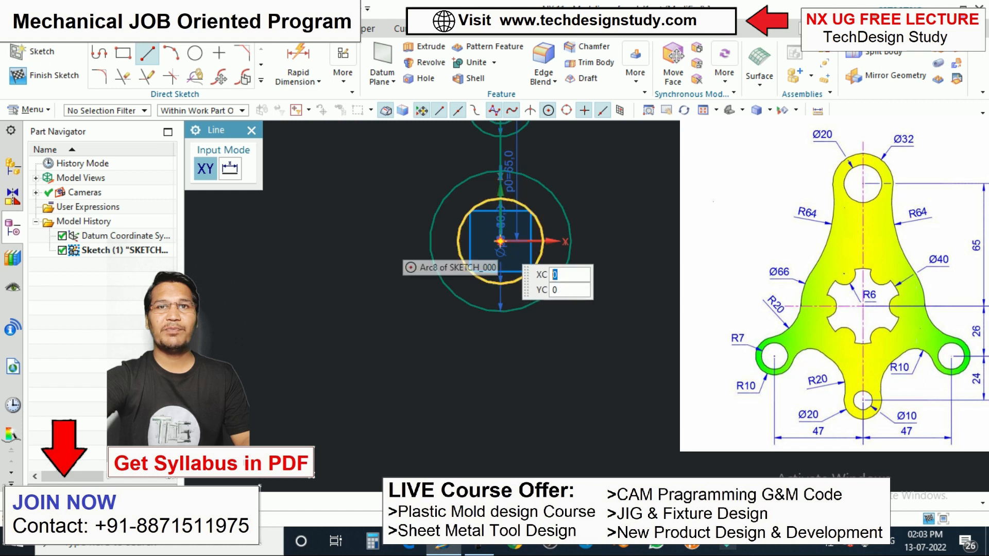
click(503, 242)
text(80)
key(Return)
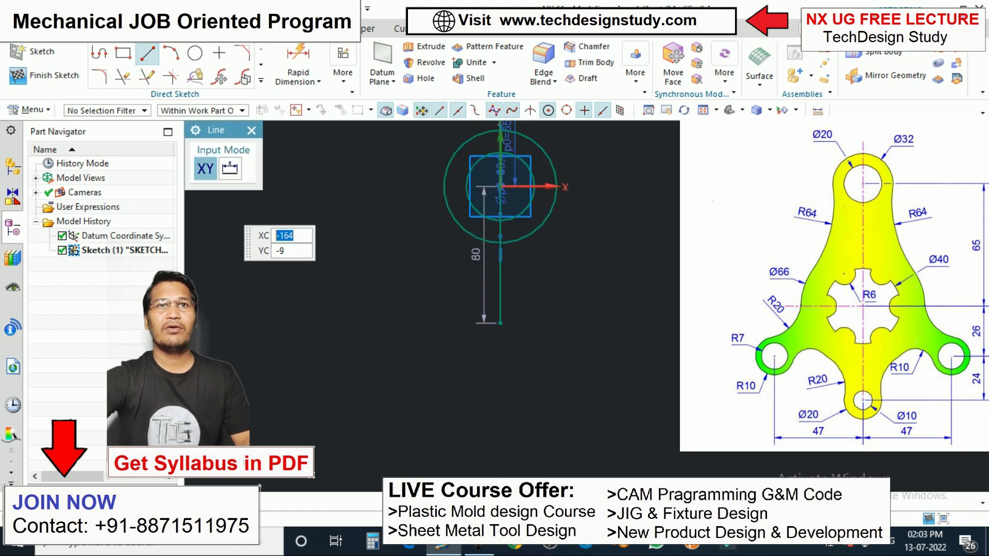
Set the length of the lower vertical line to 50 mm and fit the whole sketch in view
key(Escape)
double_click(476, 254)
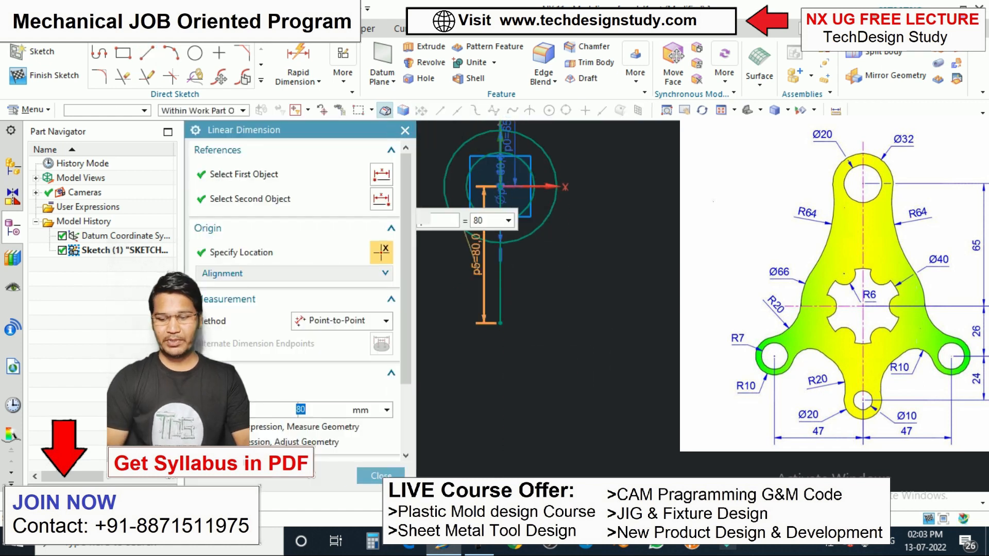
text(50)
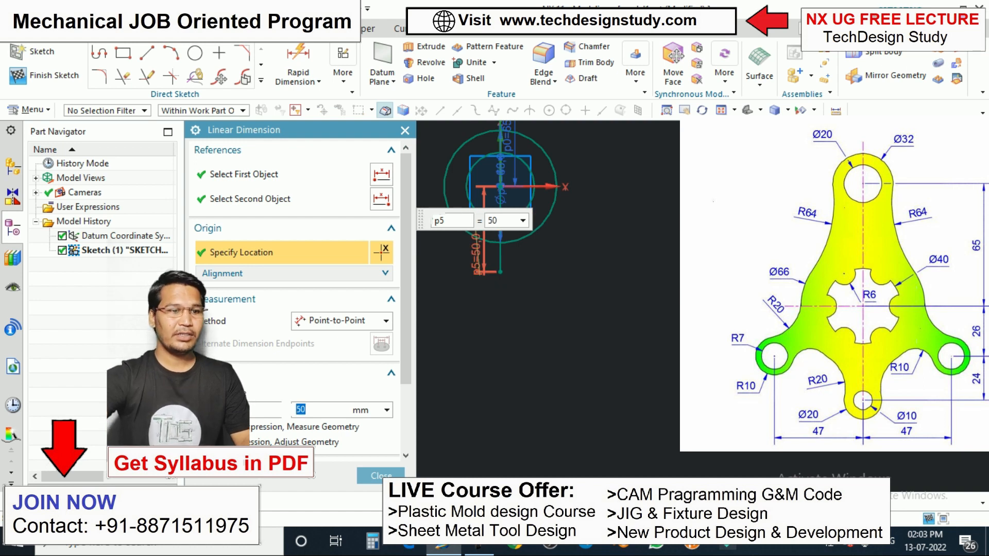
key(ctrl+f)
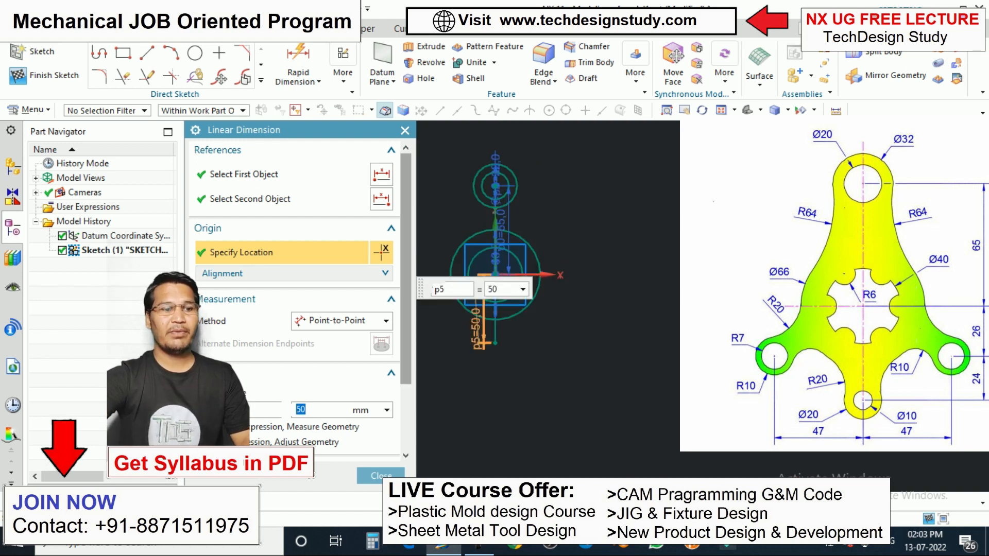
key(Escape)
Draw a 10 mm diameter circle centred on the lower end of the 50 mm line
key(o)
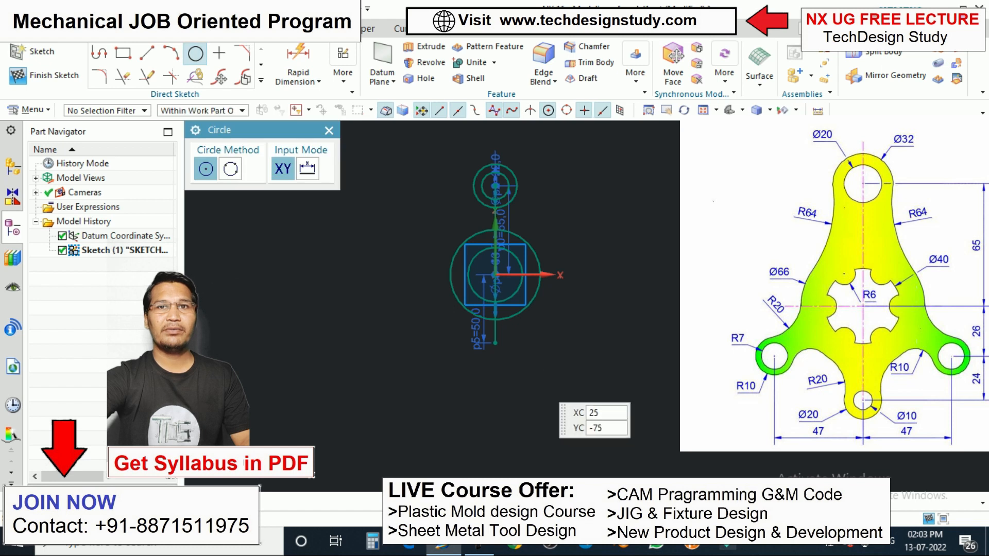
click(495, 342)
scroll(508, 337, up, 3)
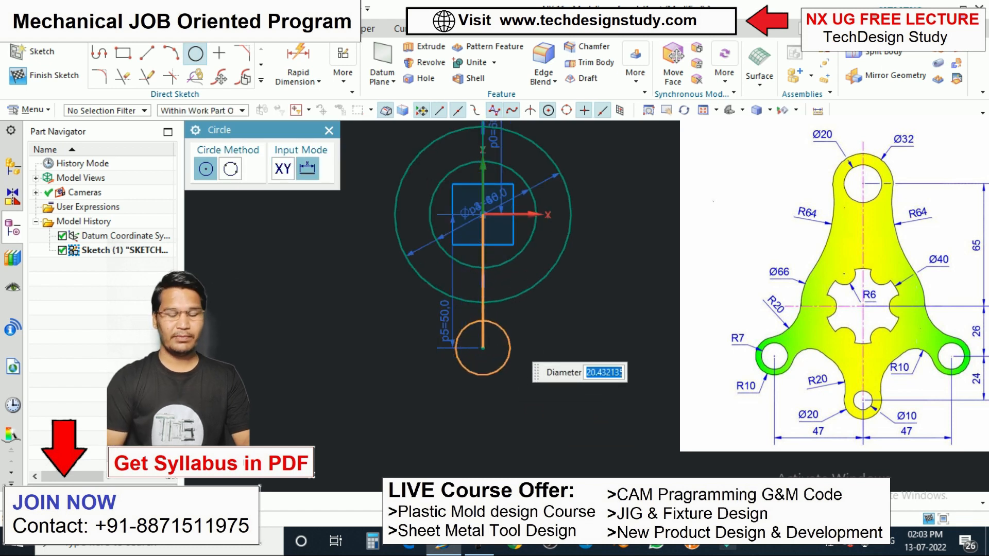
text(10)
key(Return)
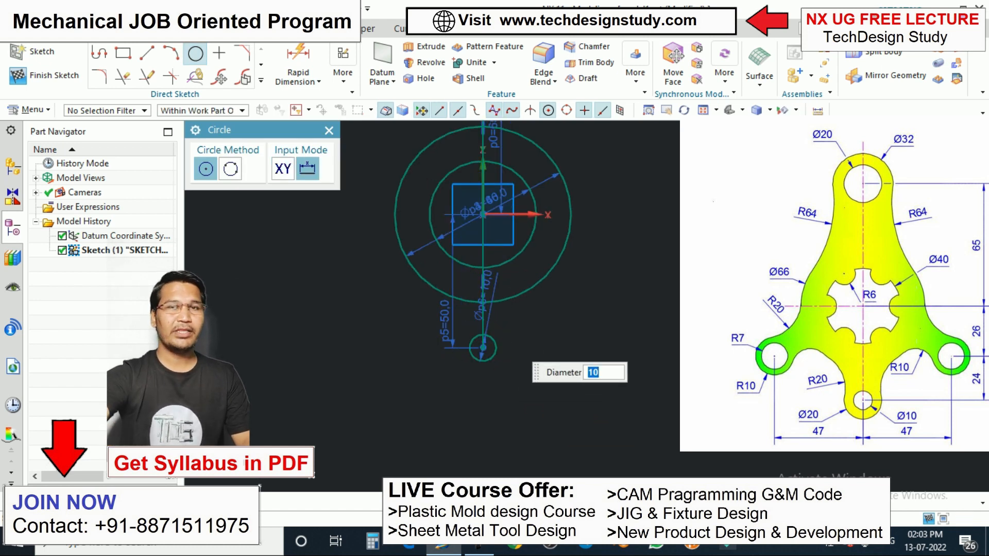
key(Escape)
Add a 20 mm diameter circle concentric with the 10 mm circle at the line's lower end
click(196, 53)
click(483, 348)
scroll(482, 348, up, 3)
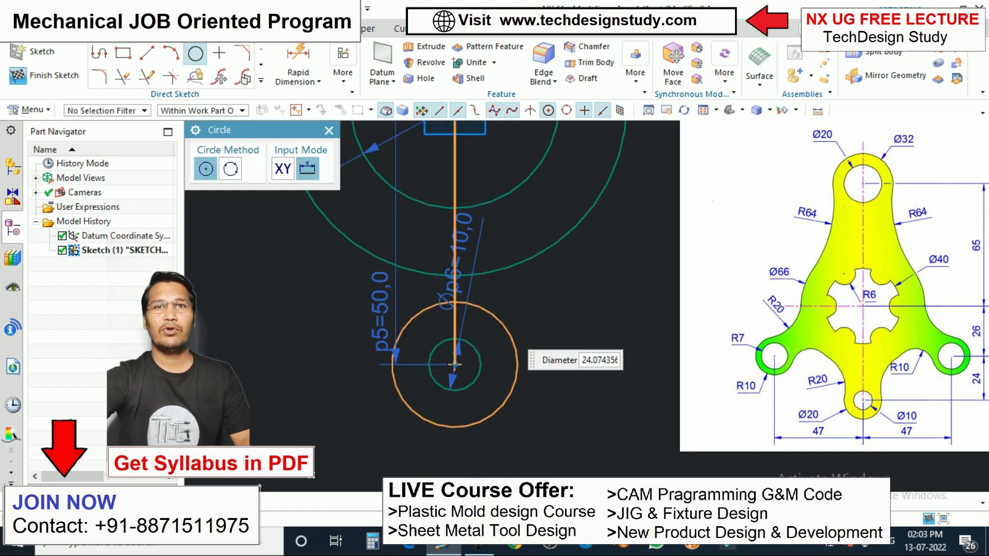
key(Return)
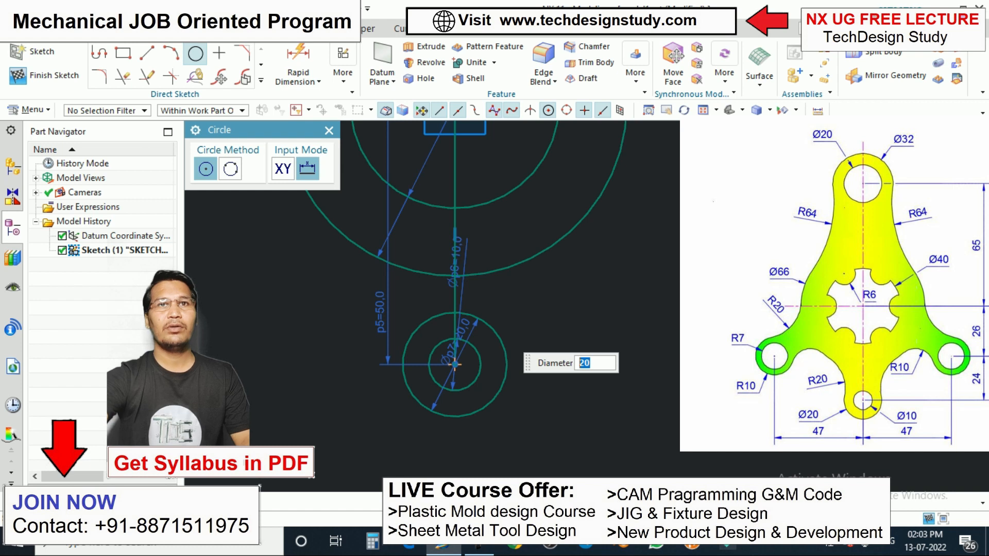
scroll(477, 301, down, 5)
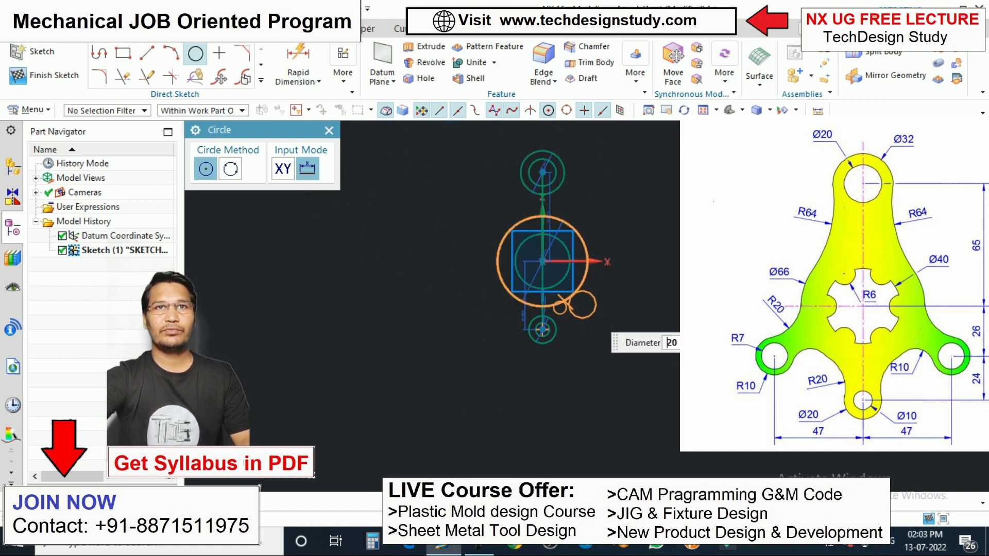
key(Escape)
Sketch a free circle about 27.3 mm in diameter to the right of the upper boss, its centre about 37.3 mm from the vertical line
scroll(500, 234, down, 1)
shift+middle_drag(500, 235, 519, 249)
scroll(499, 217, up, 2)
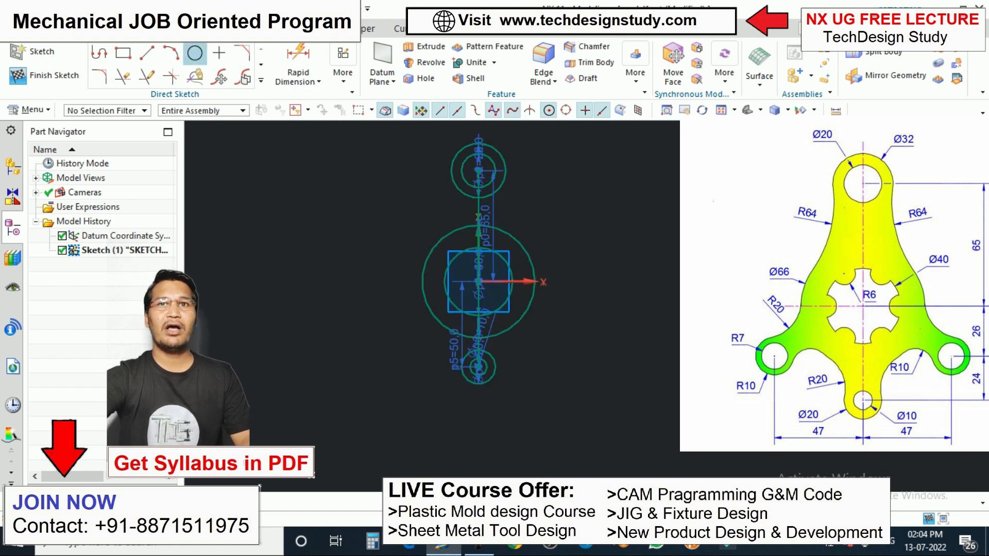
click(196, 53)
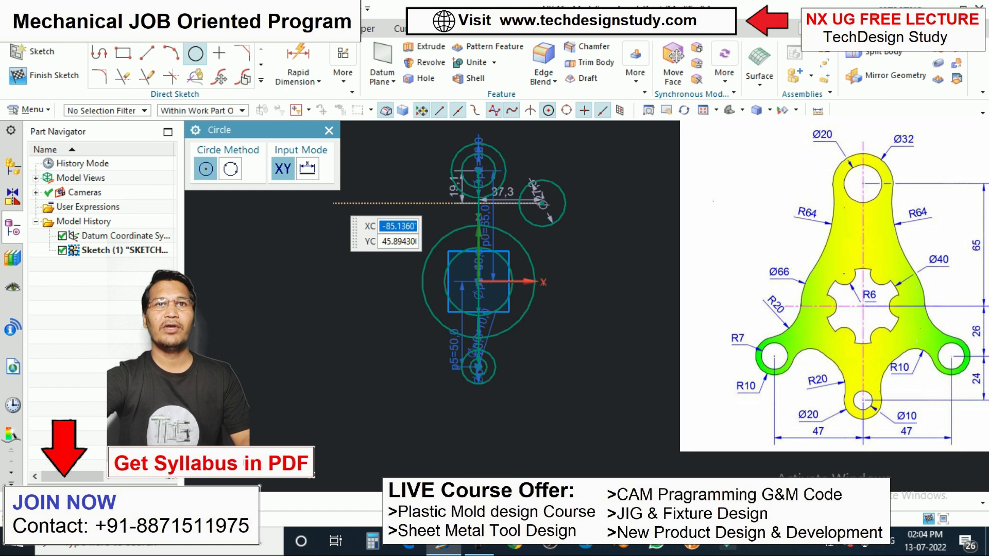
key(Escape)
scroll(542, 206, up, 3)
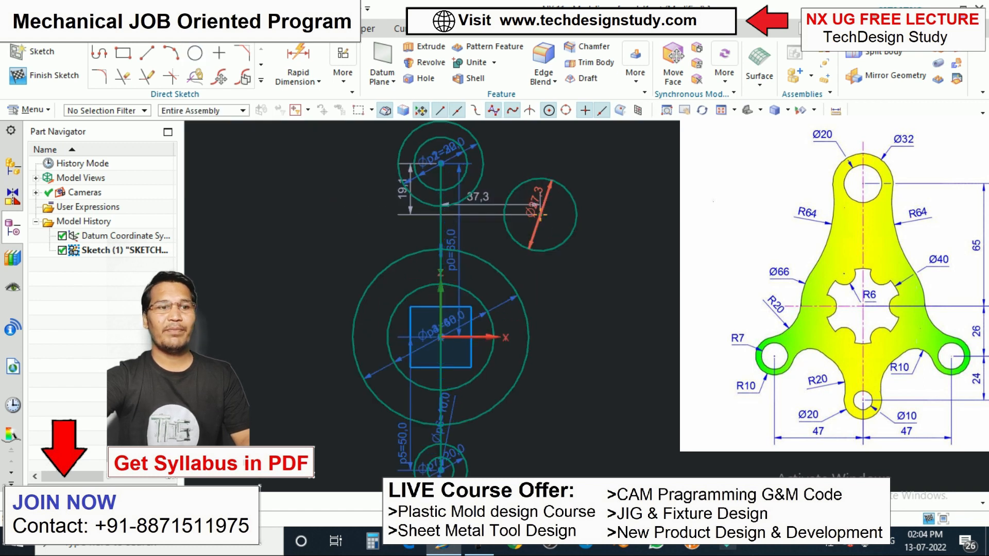
Set the free circle's diameter to 64*2, giving it the 64 mm radius of the reference drawing
double_click(540, 212)
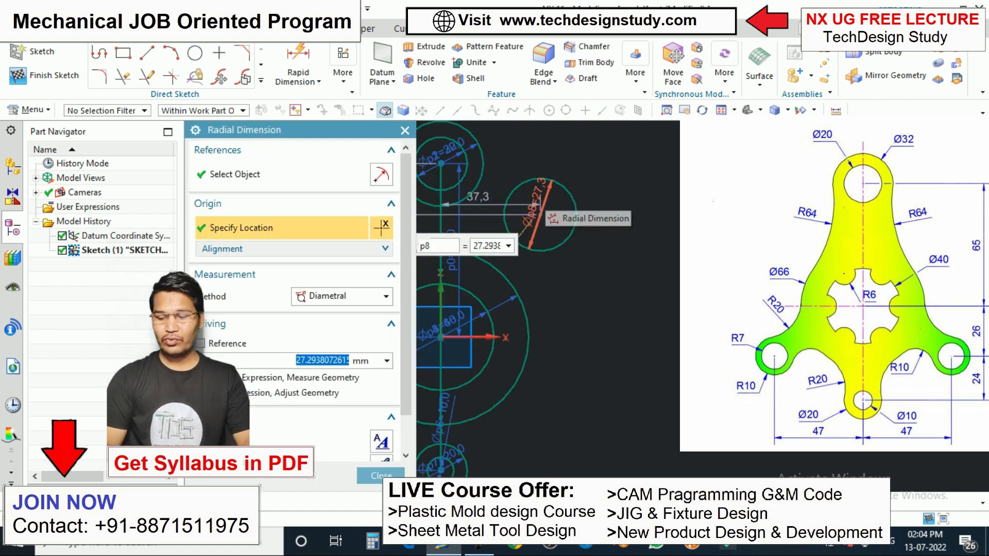
text(64*2)
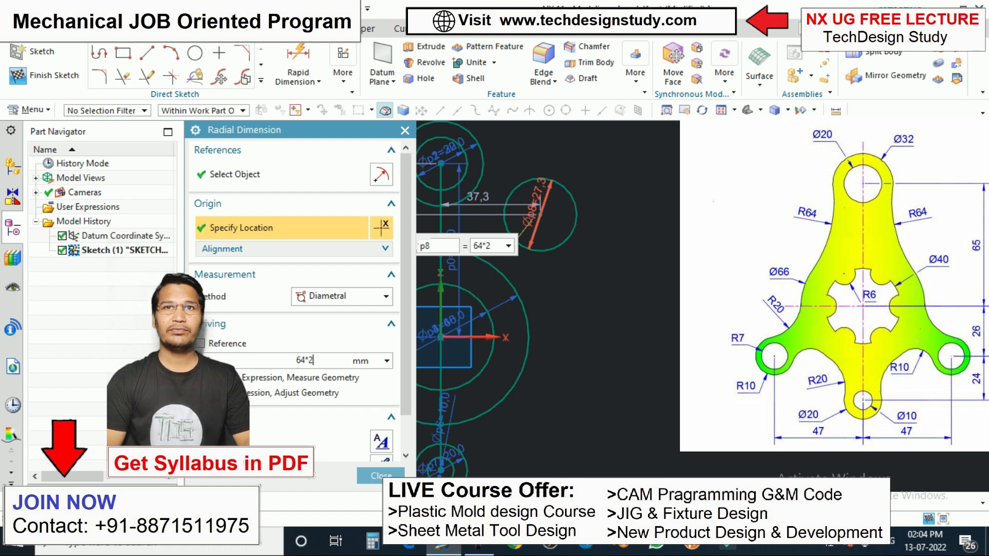
key(Return)
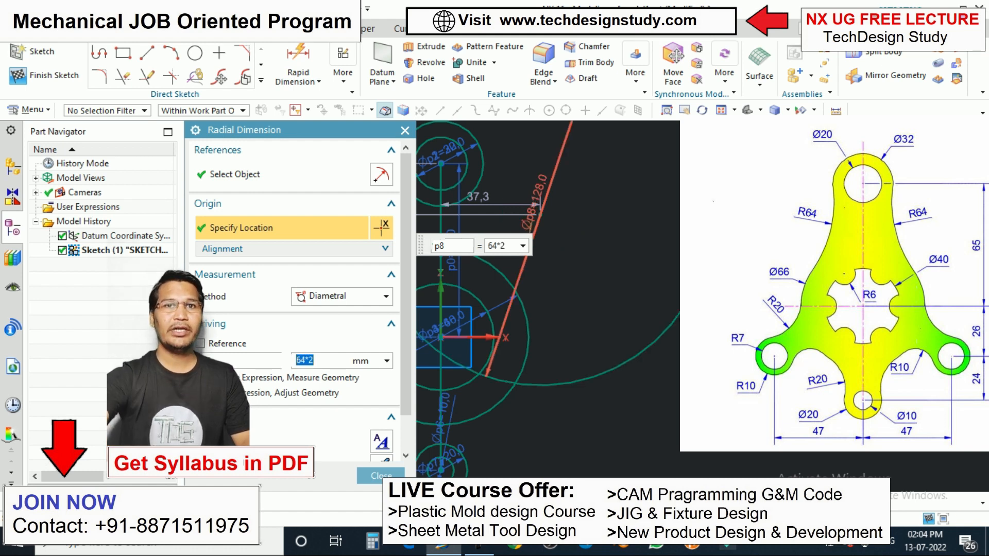
click(383, 477)
scroll(441, 447, down, 4)
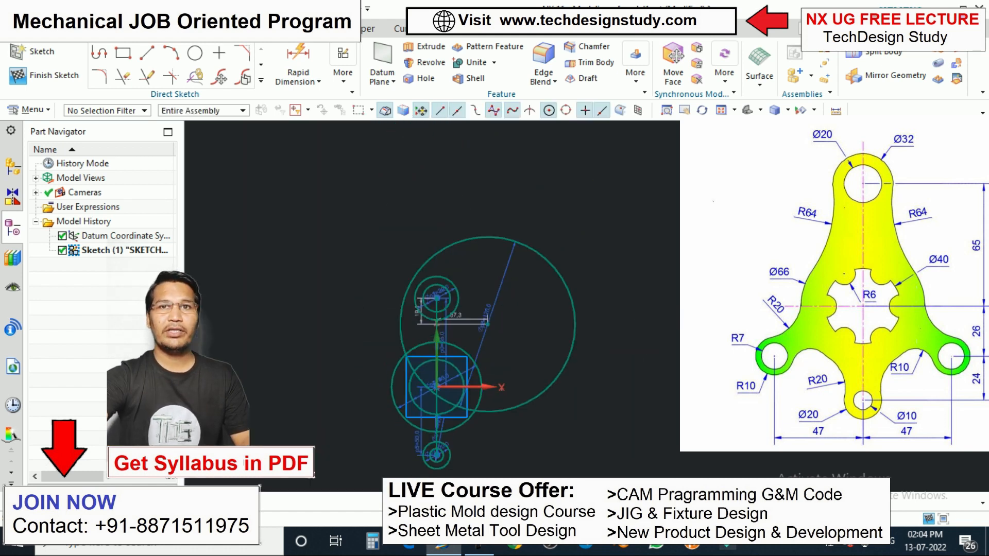
Move the 128 mm circle away from the boss, its centre about 85.2 mm right of the vertical line and nearly level with the boss centre
scroll(441, 447, up, 2)
drag(504, 298, 586, 264)
scroll(583, 225, down, 3)
scroll(527, 288, up, 2)
scroll(588, 269, down, 2)
scroll(595, 270, up, 4)
scroll(364, 257, down, 1)
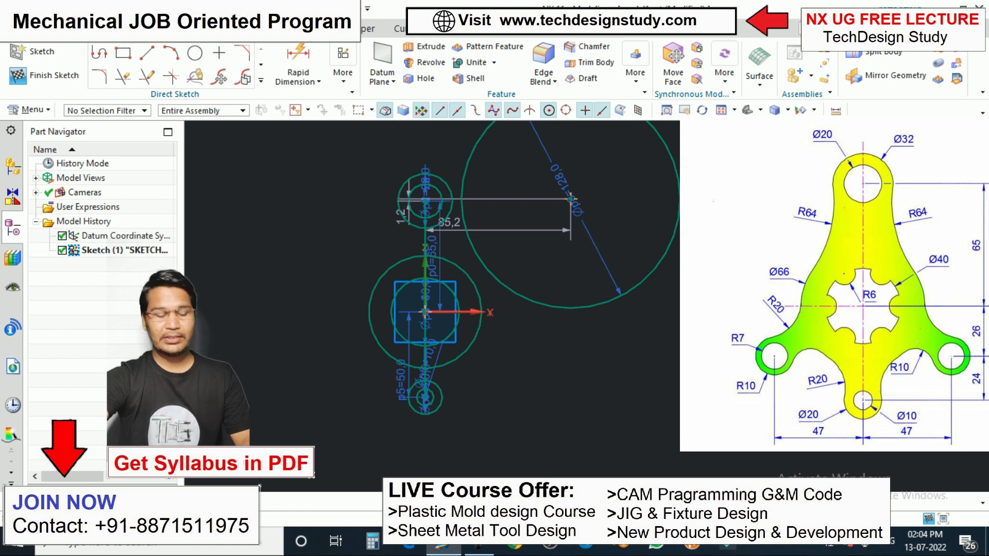
Apply a tangent constraint between the 128 mm circle and the upper boss's 32 mm outer circle
key(c)
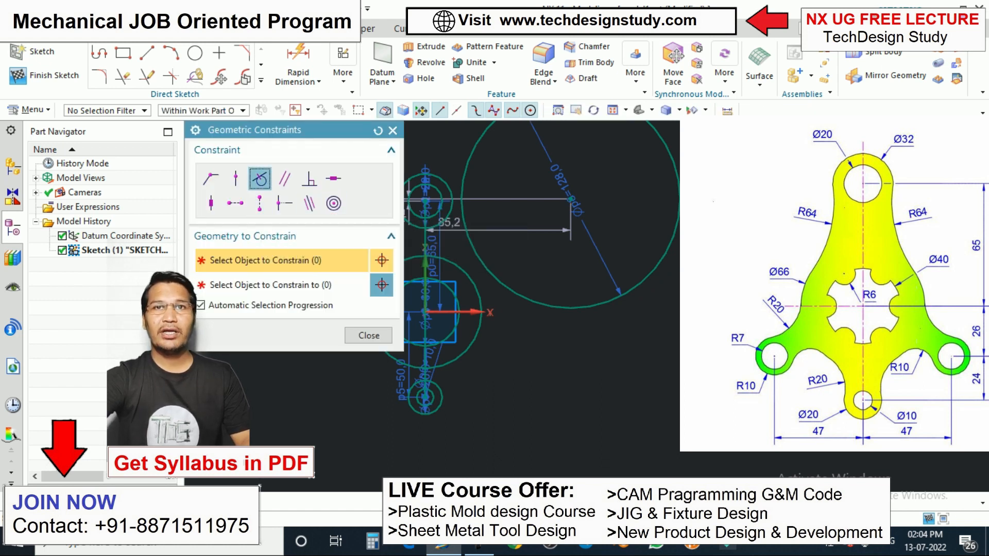
click(462, 213)
scroll(453, 209, up, 3)
click(448, 208)
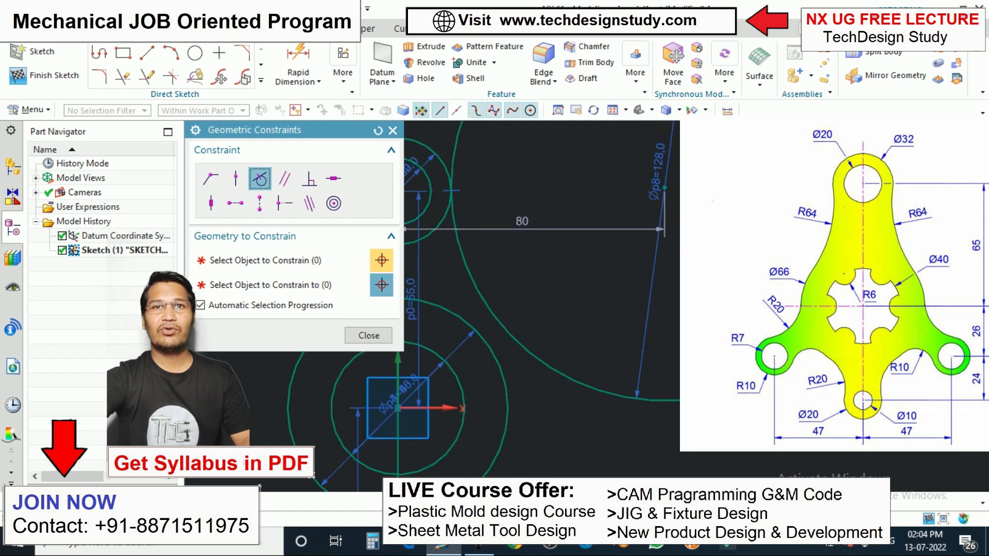
Apply a tangent constraint between the 128 mm circle and the central 66 mm circle
click(496, 318)
click(485, 341)
scroll(541, 274, down, 2)
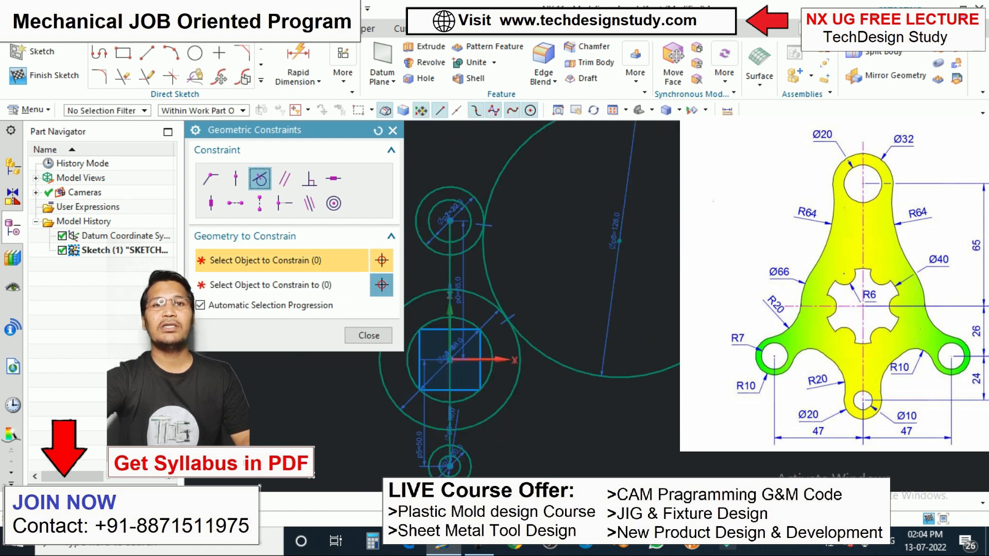
scroll(554, 270, down, 2)
key(Escape)
scroll(561, 211, down, 2)
scroll(580, 217, up, 1)
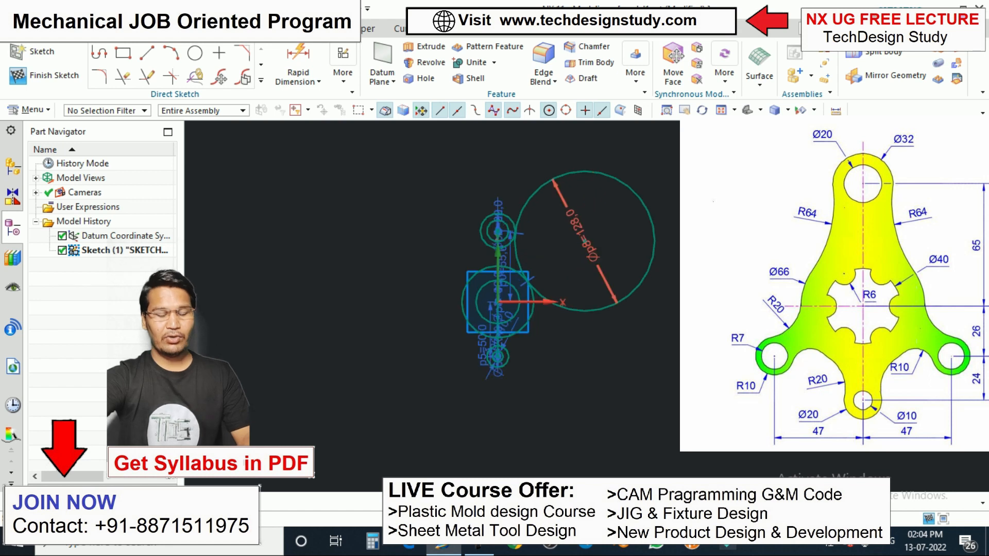
Trim away the outer part of the 128 mm circle, keeping the arc between the upper boss and the central 66 mm circle
key(t)
click(567, 174)
scroll(564, 190, down, 2)
scroll(551, 232, up, 3)
scroll(562, 231, down, 1)
scroll(520, 232, up, 1)
key(Escape)
scroll(551, 231, down, 2)
scroll(548, 231, up, 2)
scroll(547, 232, down, 2)
scroll(559, 283, up, 3)
shift+middle_drag(558, 283, 523, 294)
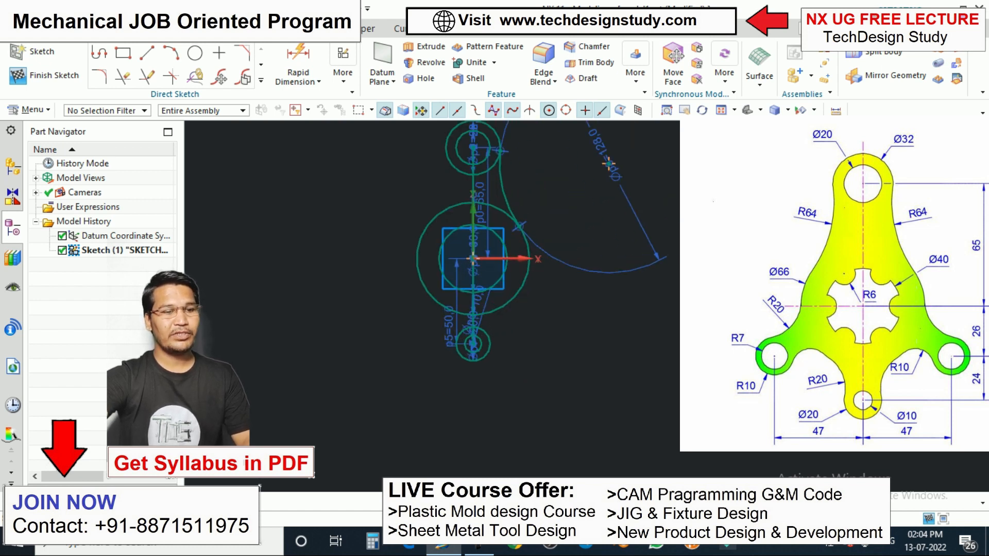
Sketch a circle about 20.1 mm in diameter, its centre about 38.5 mm right of and 38.7 mm below the origin
key(o)
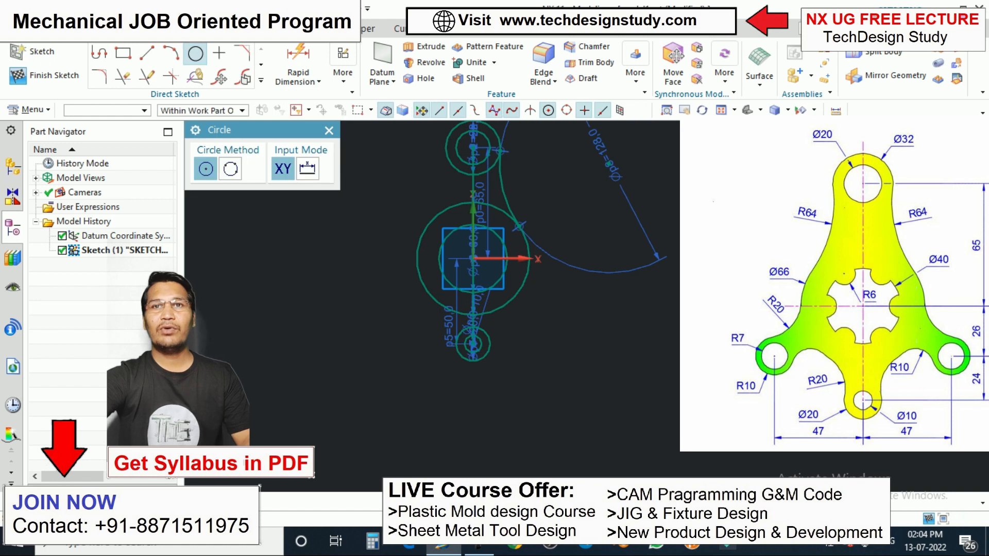
scroll(551, 315, up, 2)
click(530, 330)
text(20)
key(Return)
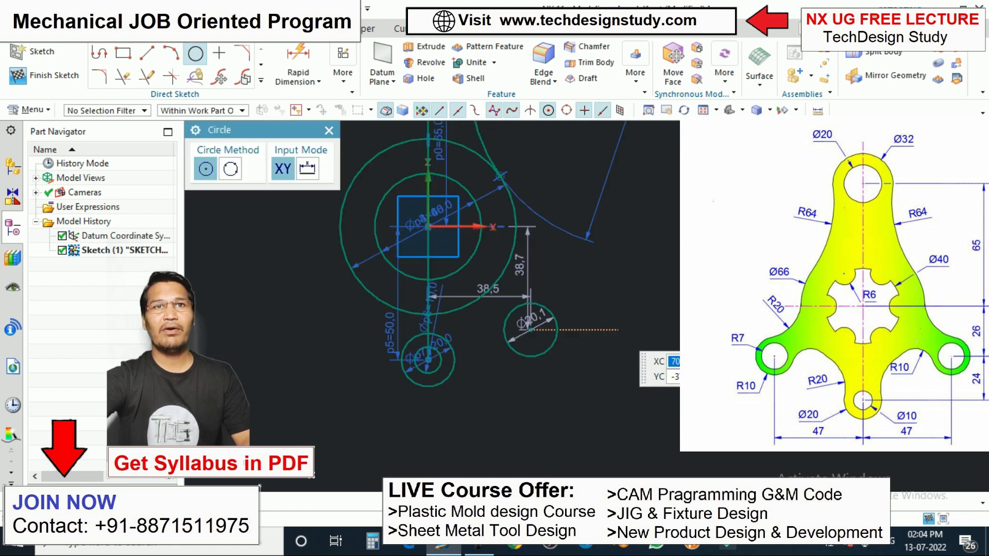
scroll(621, 335, down, 1)
key(Escape)
shift+middle_drag(547, 330, 541, 334)
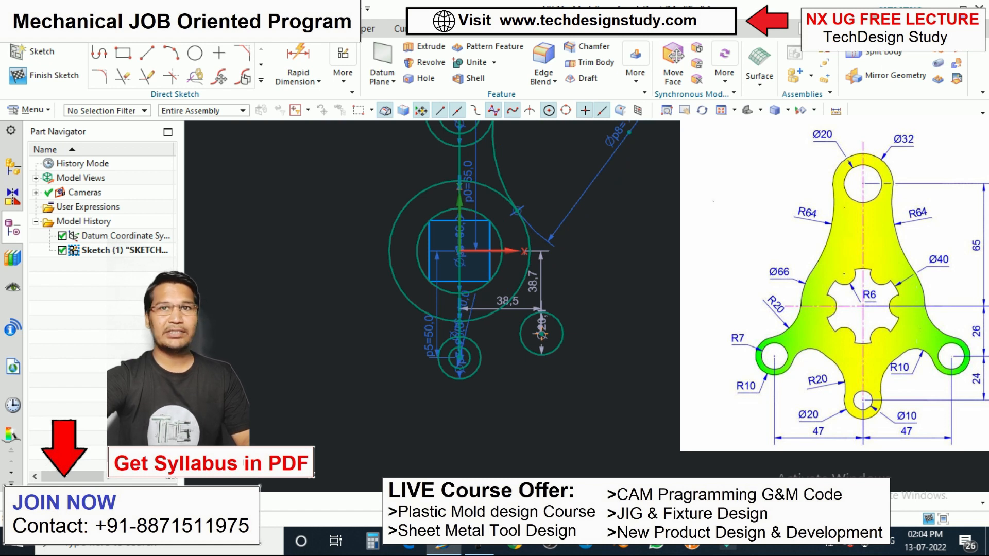
Set the diameter of the new lower-right boss circle to 20 mm
scroll(541, 334, up, 3)
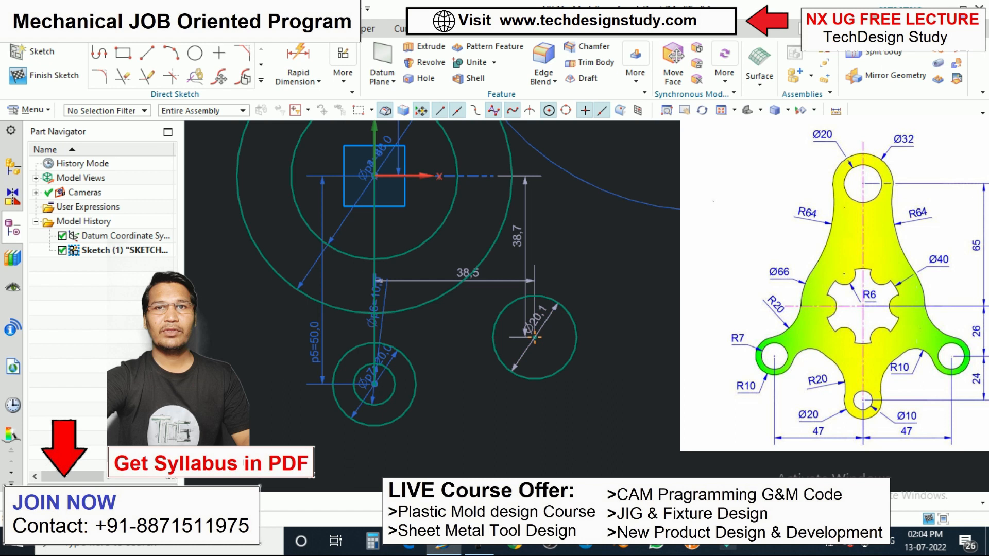
double_click(525, 333)
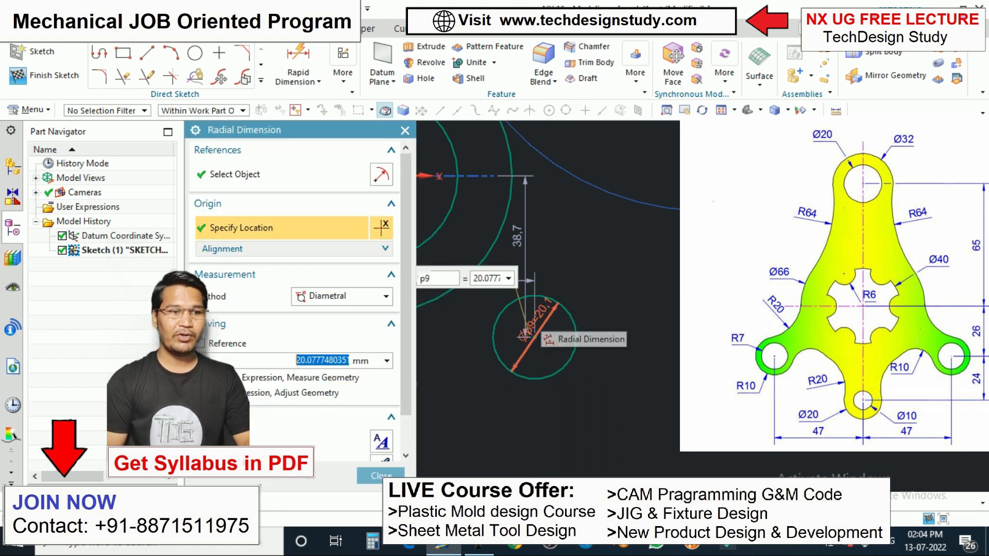
text(20)
key(Return)
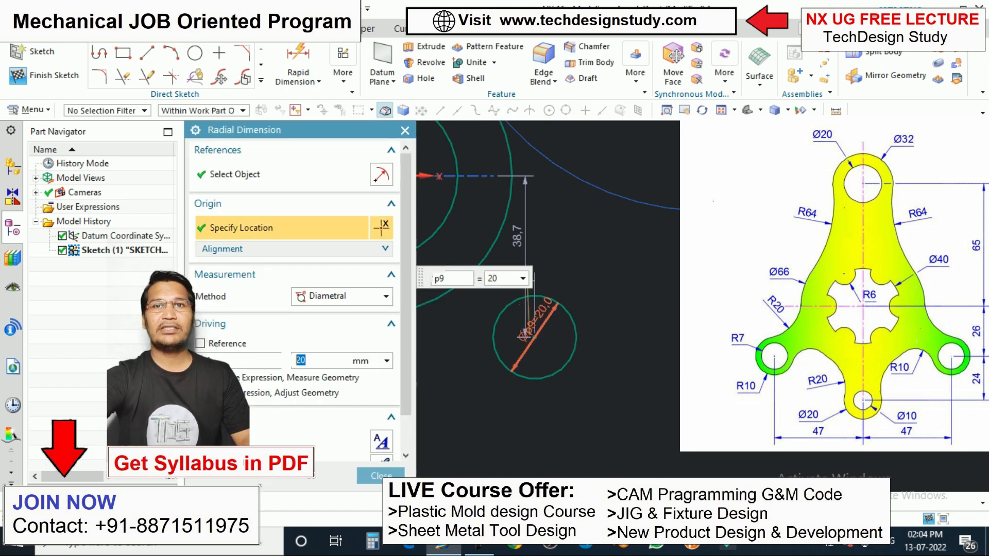
scroll(545, 331, down, 1)
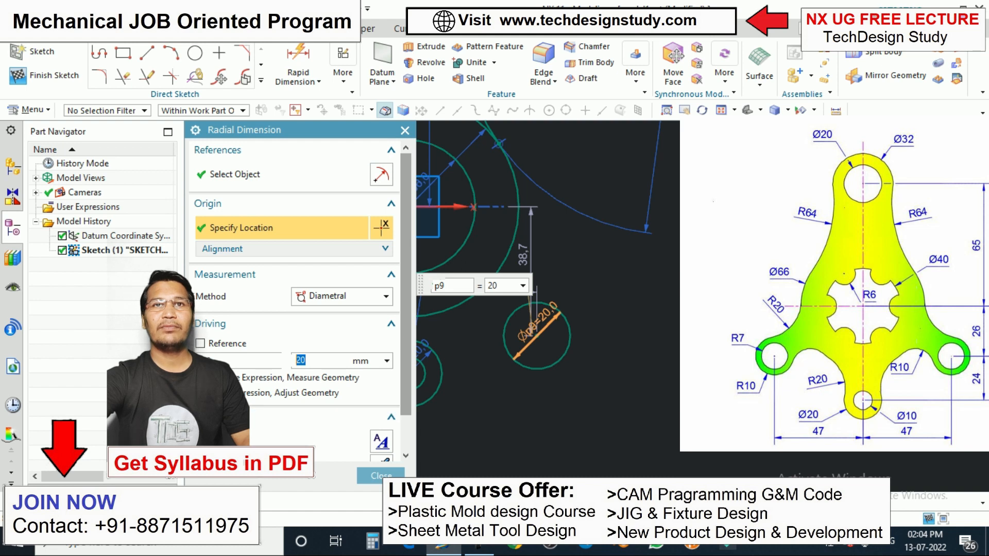
click(405, 130)
Sketch a 14 mm diameter circle concentric with the 20 mm circle of the lower-right boss
click(195, 53)
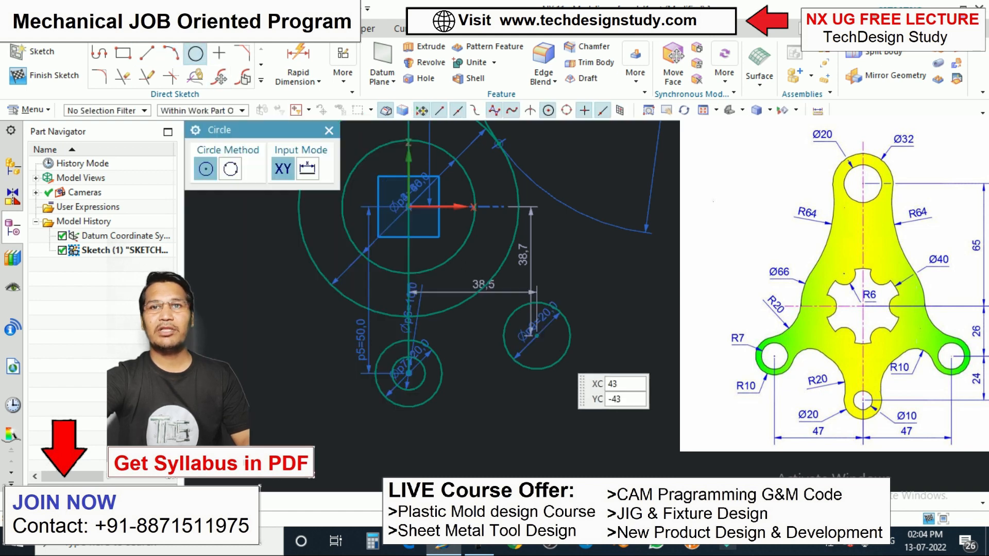
click(537, 336)
scroll(536, 336, up, 3)
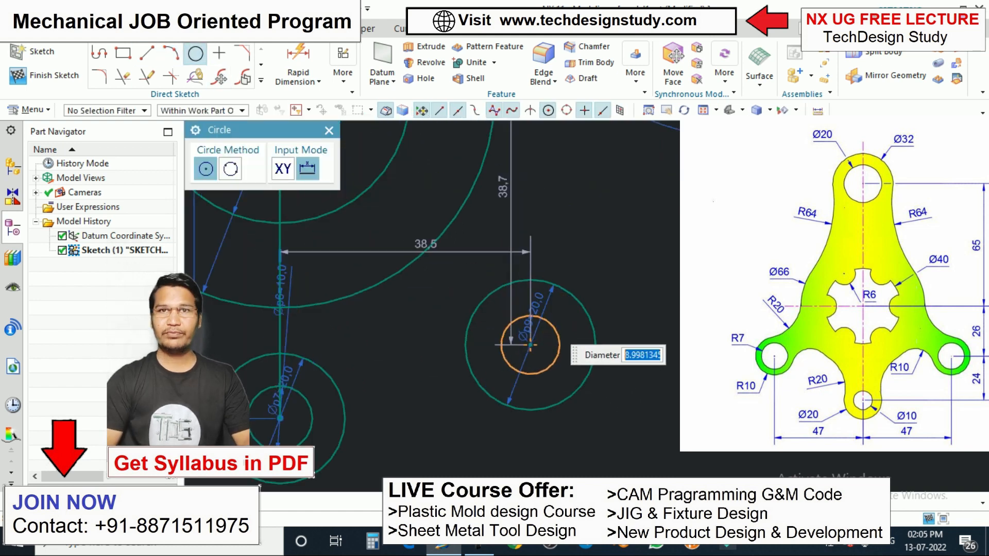
text(14)
key(Return)
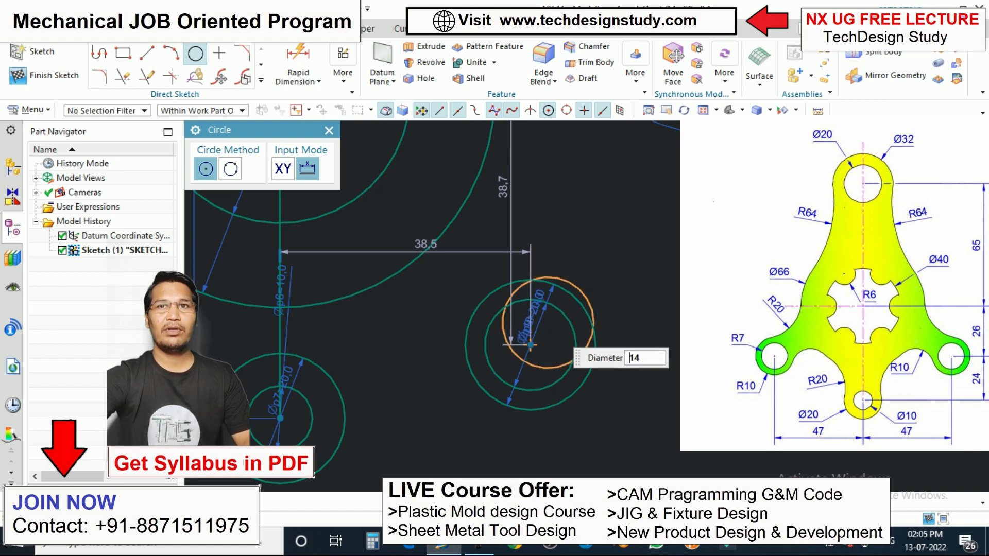
scroll(536, 334, down, 3)
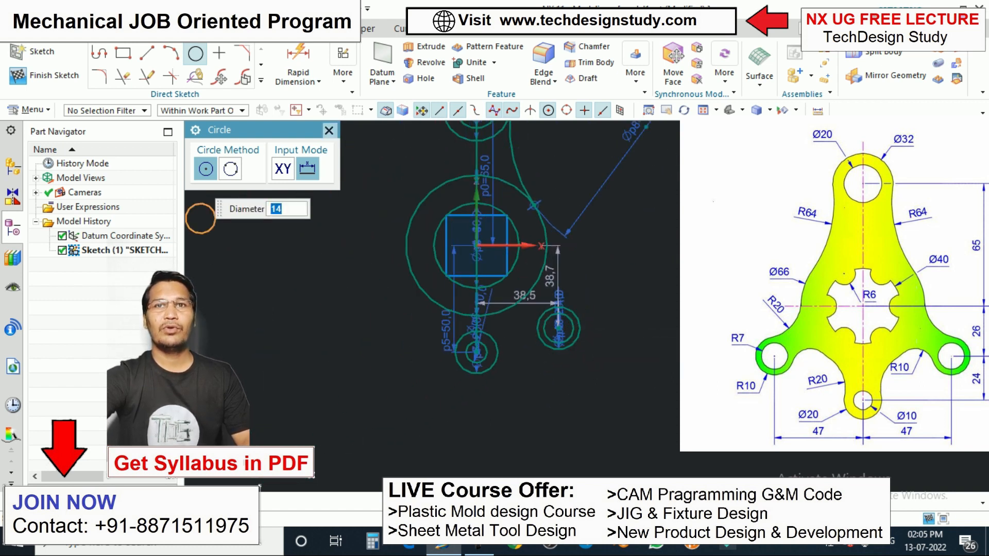
key(Escape)
Dimension the vertical distance from the origin to the lower-right boss centre and set it to 26 mm
scroll(553, 311, down, 2)
scroll(552, 305, up, 3)
scroll(556, 294, down, 2)
scroll(559, 283, up, 3)
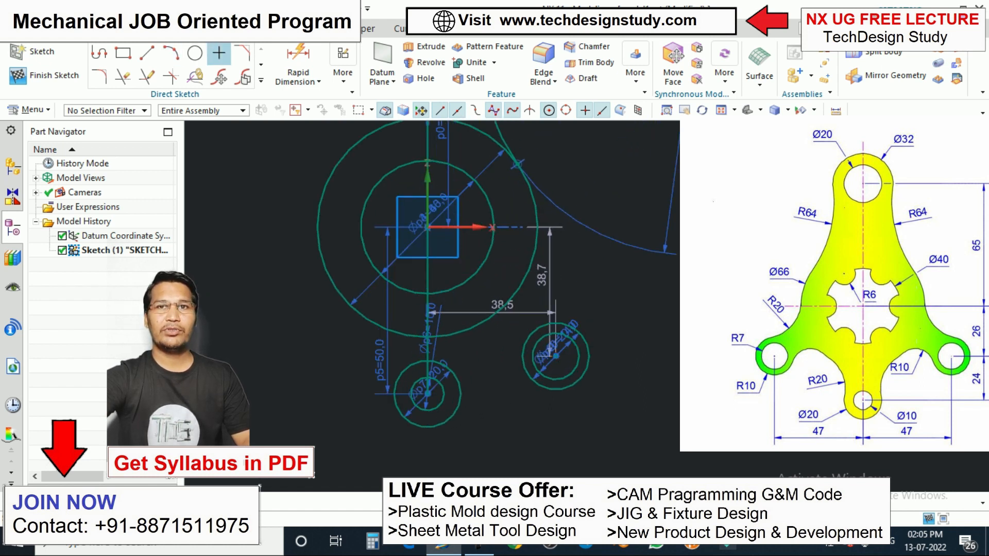
scroll(551, 309, down, 1)
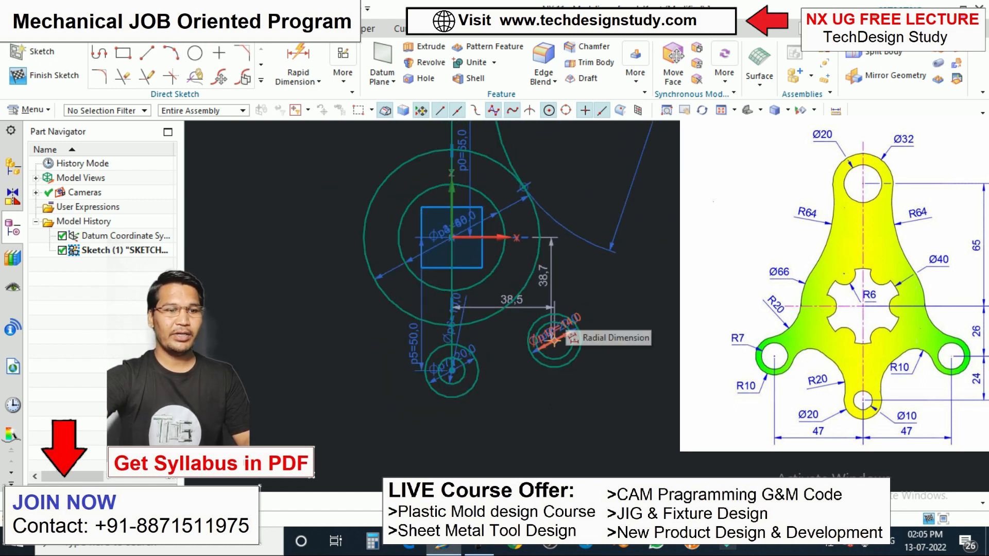
scroll(564, 335, down, 2)
scroll(603, 301, up, 1)
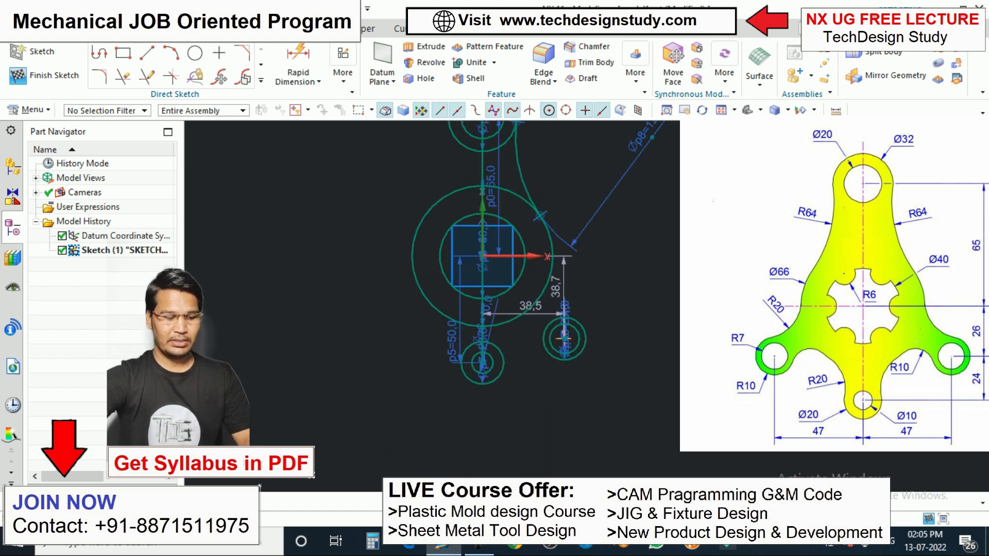
key(d)
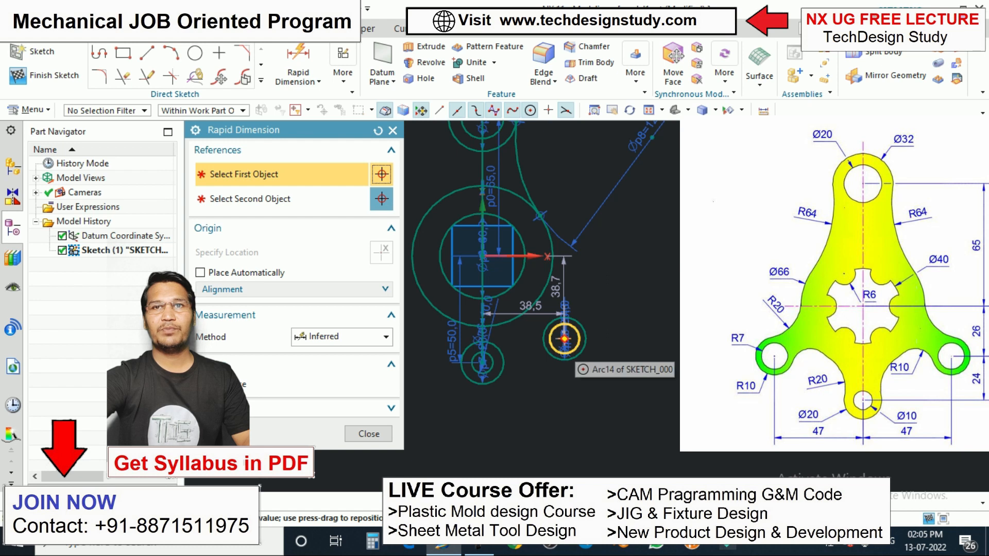
click(550, 335)
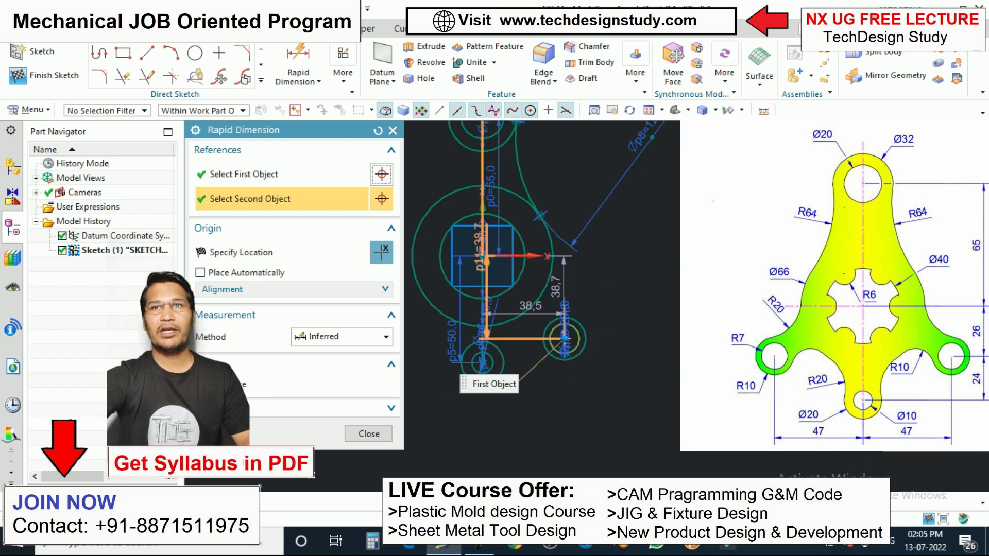
click(483, 256)
click(606, 267)
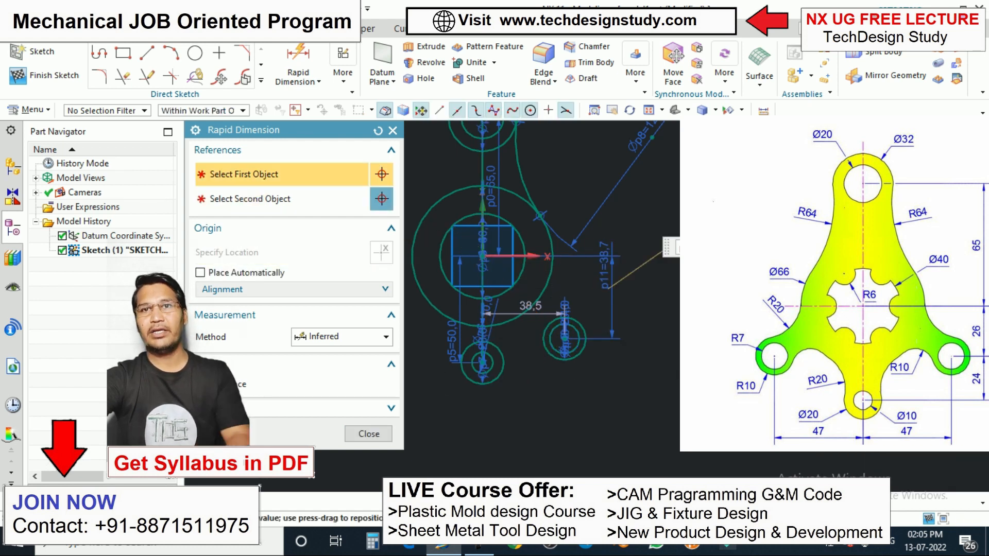
text(26)
key(Return)
Dimension the horizontal distance from the vertical line to the lower-right boss centre and set it to 47 mm
scroll(566, 315, down, 2)
scroll(559, 303, up, 2)
scroll(574, 298, down, 2)
scroll(557, 301, up, 1)
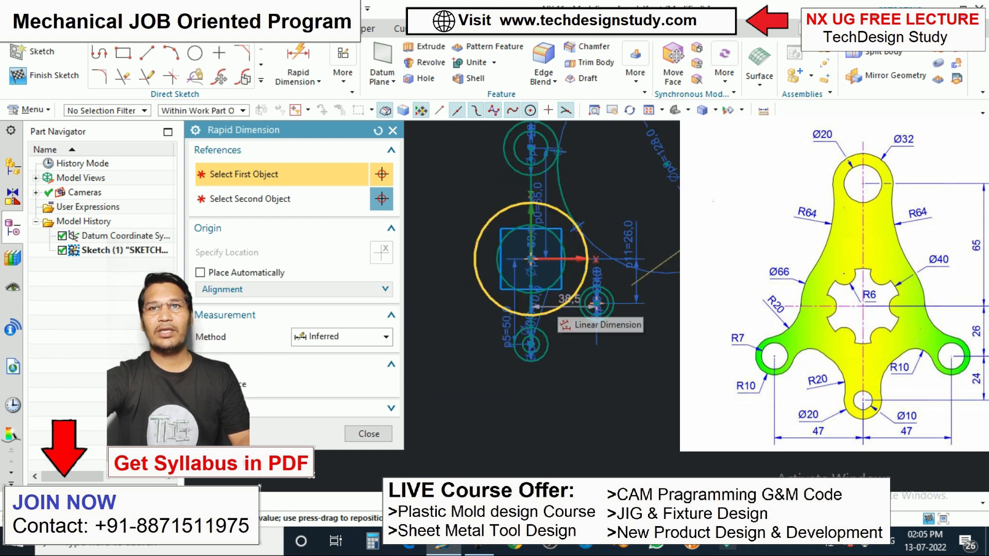
scroll(596, 302, down, 2)
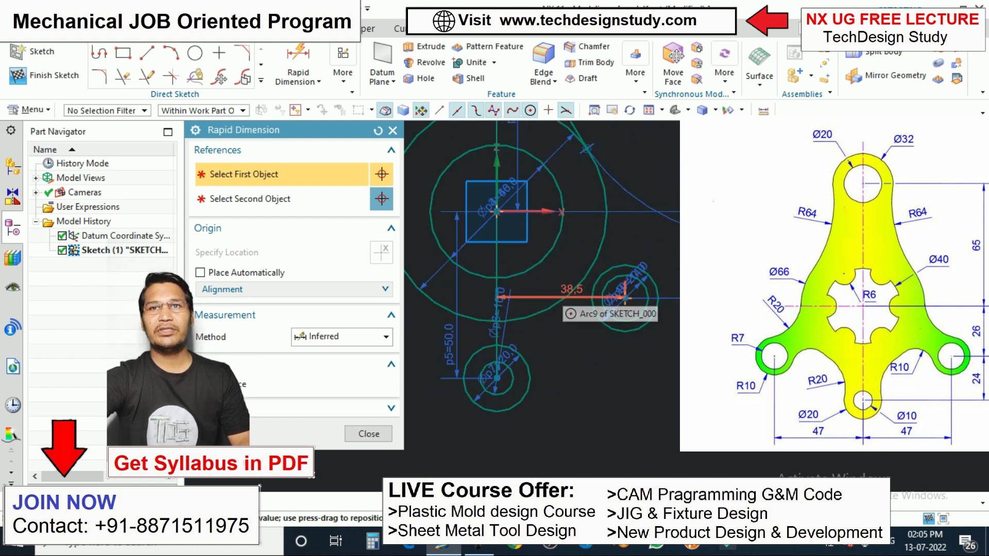
scroll(578, 300, up, 2)
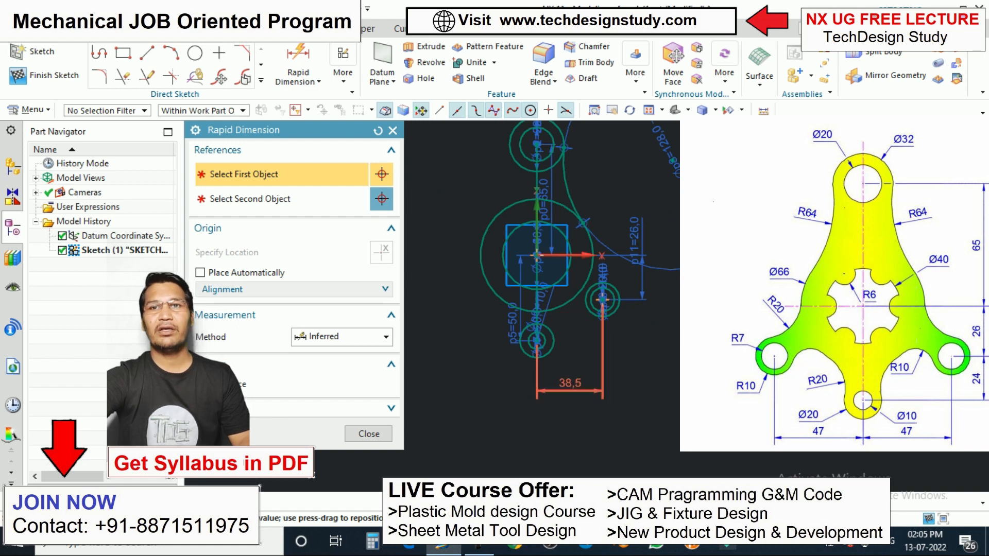
click(572, 407)
text(47)
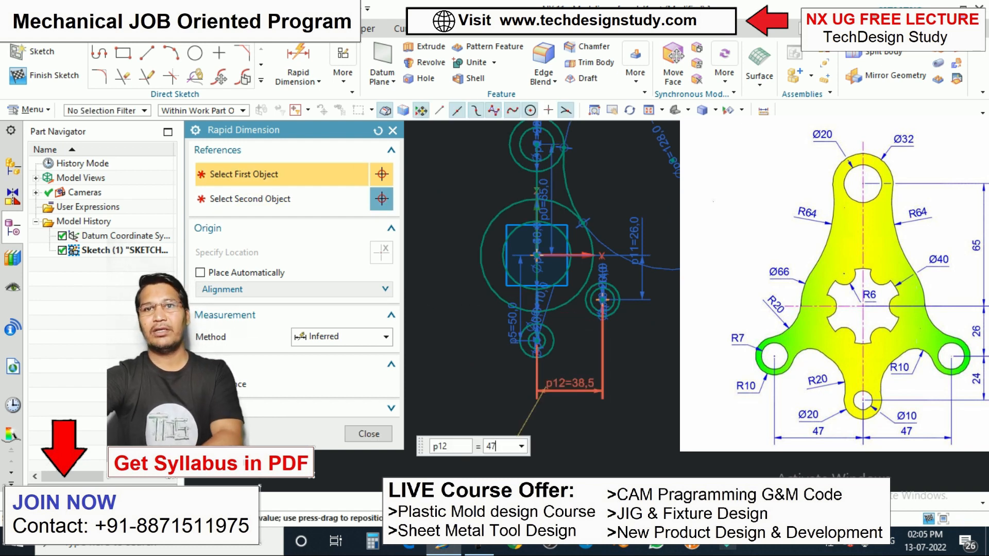
key(Return)
scroll(616, 323, down, 1)
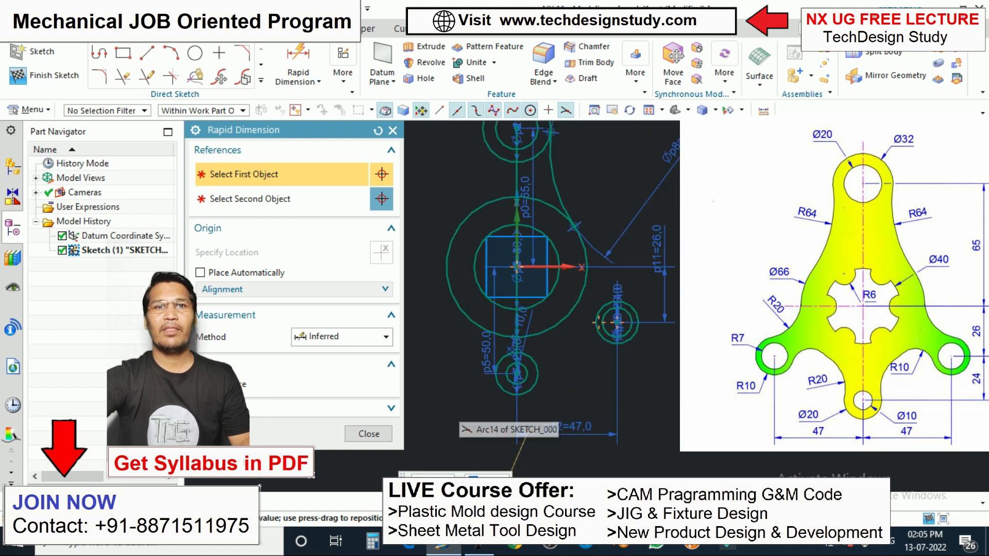
key(Escape)
Sketch a free circle about 11.7 mm in diameter just above the lower-right boss, its centre about 6.3 mm below the horizontal axis
scroll(560, 340, down, 2)
scroll(603, 273, up, 3)
scroll(554, 242, down, 2)
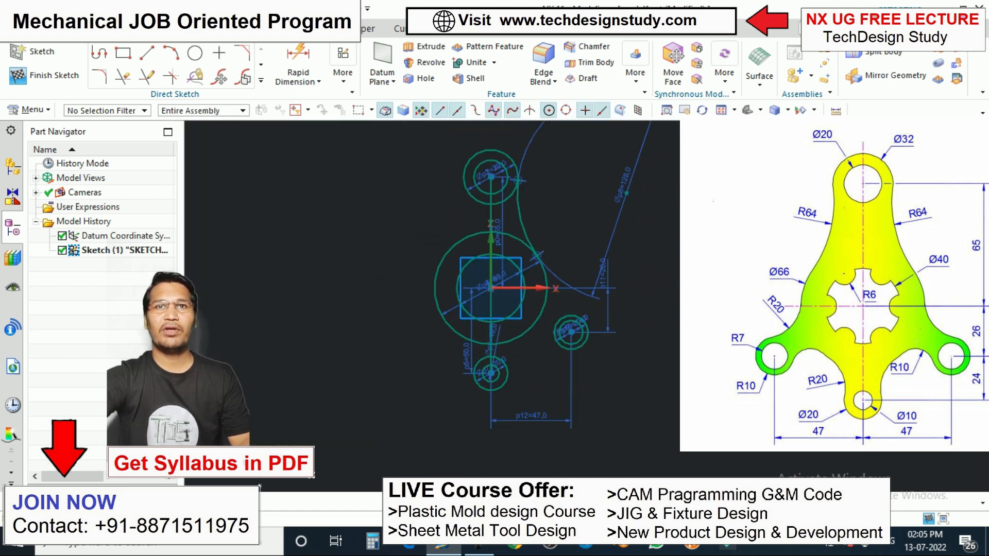
scroll(555, 304, up, 2)
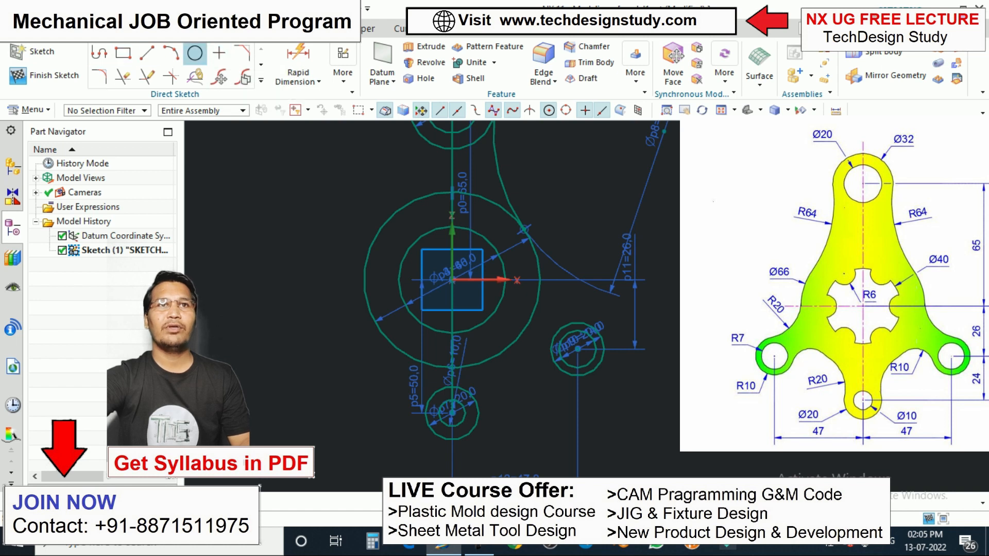
click(195, 52)
scroll(593, 216, up, 2)
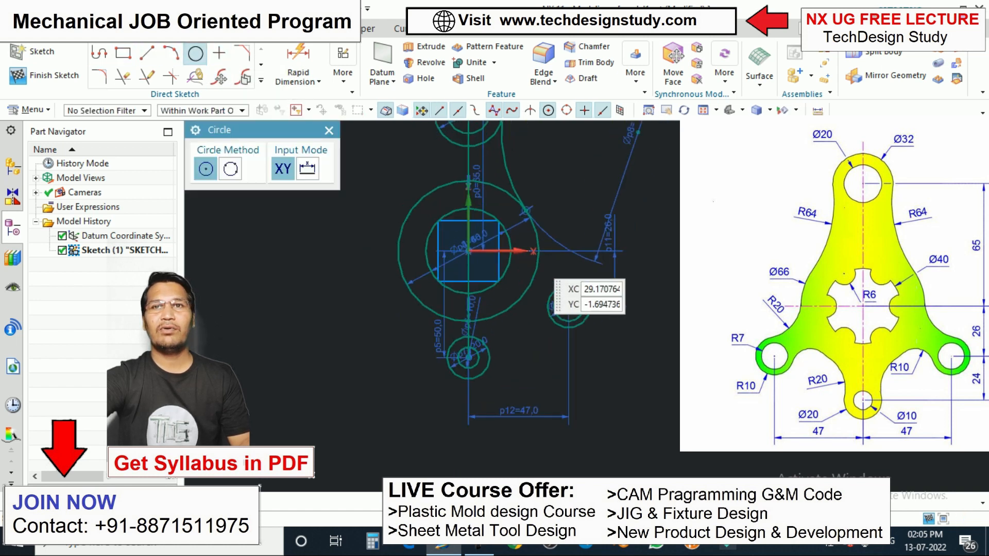
click(590, 284)
scroll(594, 265, down, 1)
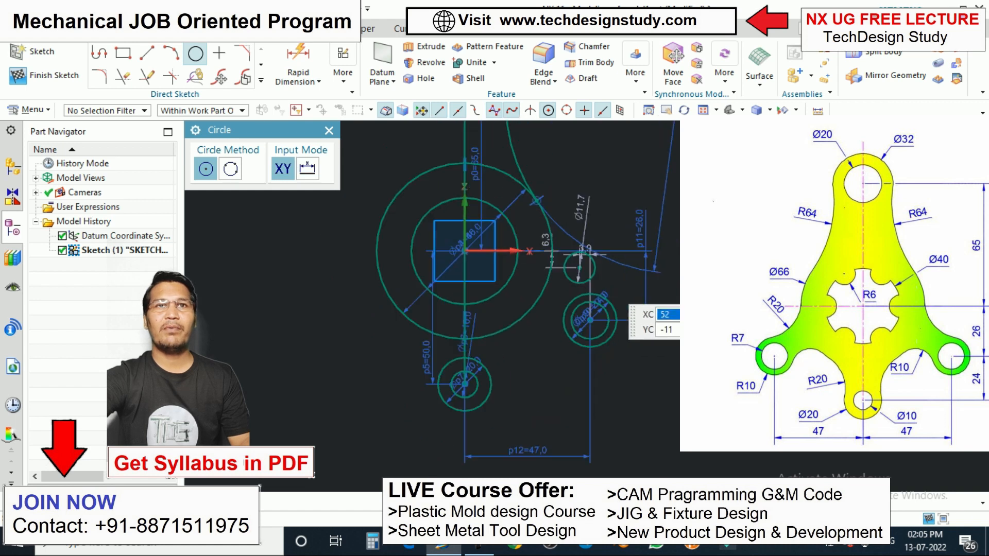
click(329, 131)
Constrain the free circle tangent to the central 66 mm circle and to the 20 mm circle of the lower-right boss
scroll(549, 260, down, 2)
scroll(571, 257, up, 2)
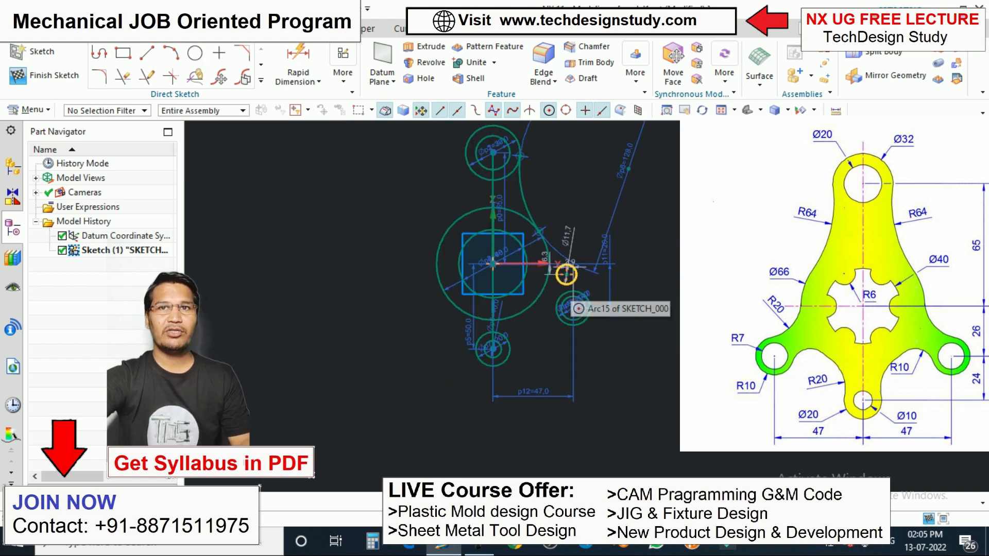
scroll(565, 273, up, 2)
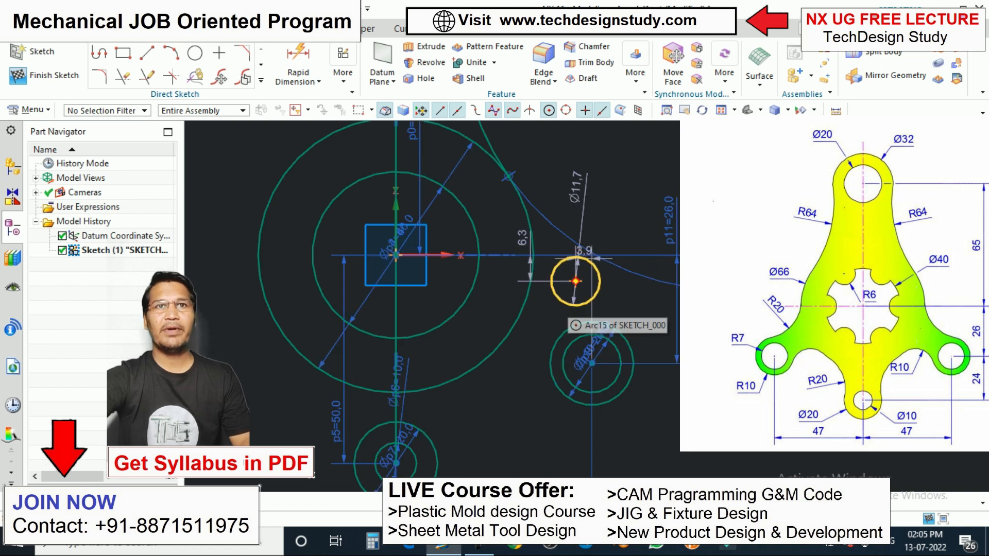
key(c)
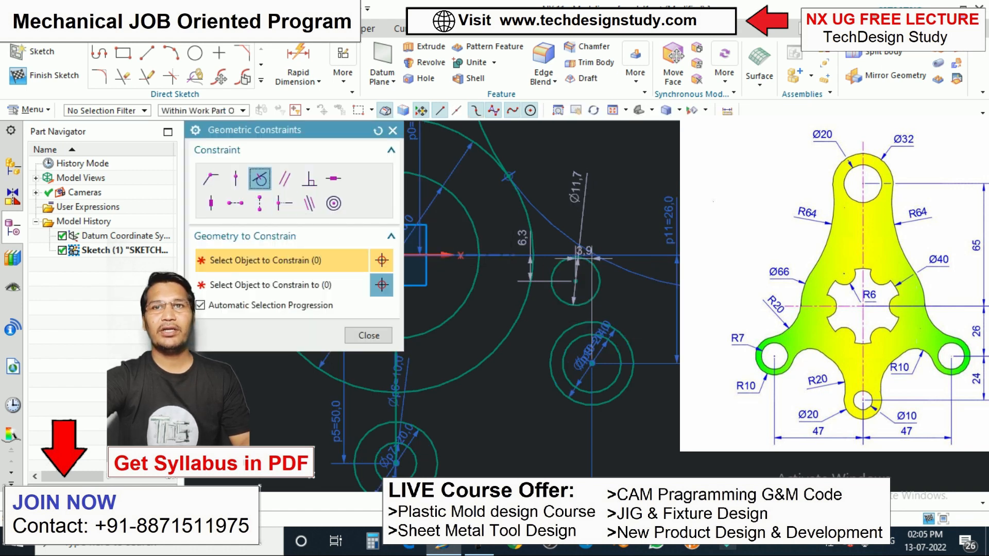
click(551, 276)
click(532, 273)
click(566, 300)
click(568, 330)
click(369, 335)
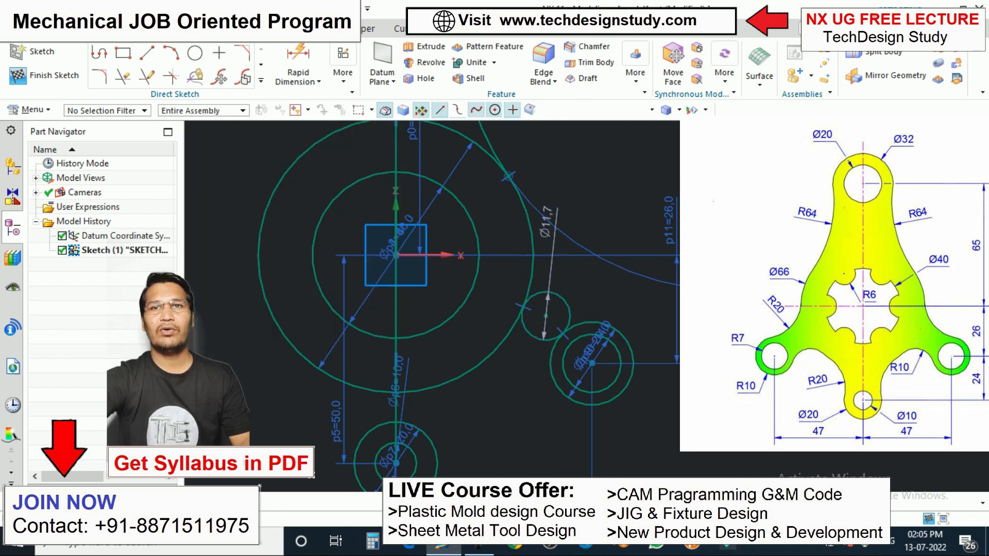
Enlarge the tangent circle above the lower-right boss and set its diameter to 40 mm
drag(546, 316, 609, 248)
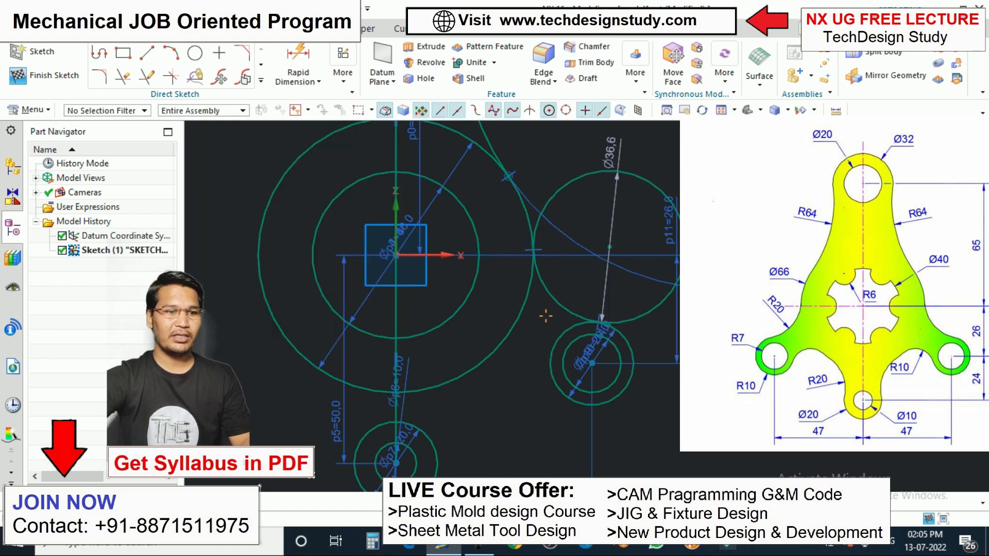
double_click(610, 247)
text(40)
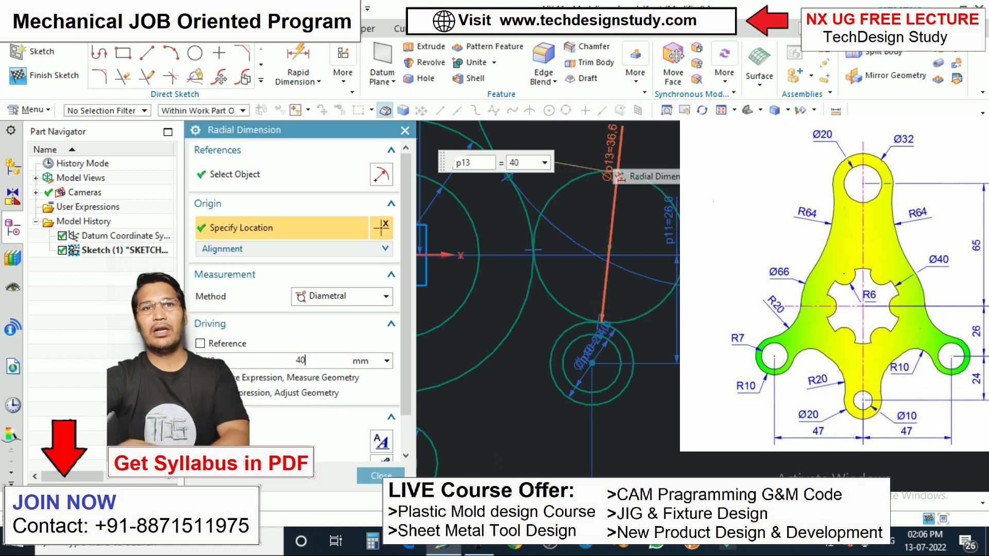
key(Return)
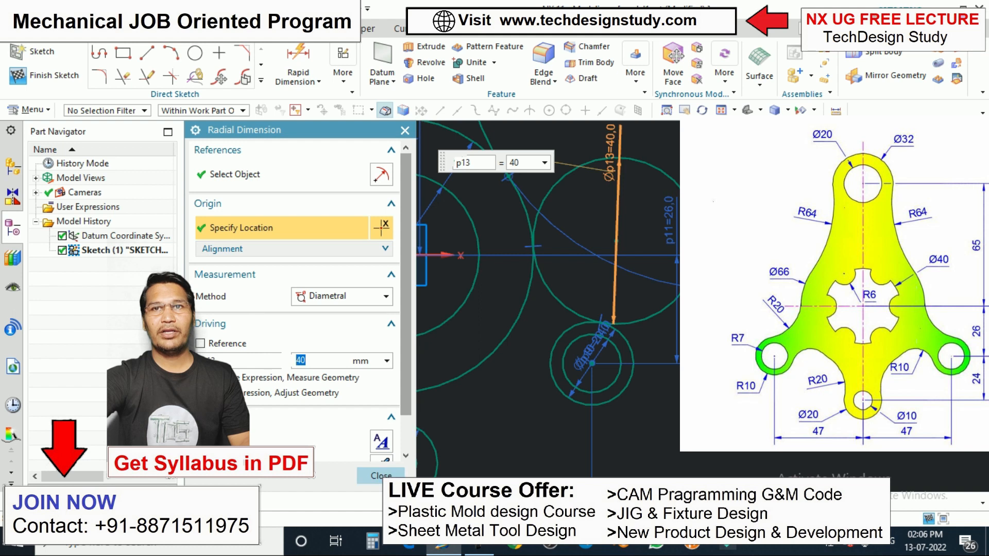
middle_click(682, 281)
Trim away the outer part of the 40 mm circle, keeping the arc between the central circle and the lower-right boss
scroll(681, 280, down, 3)
scroll(679, 269, up, 1)
key(t)
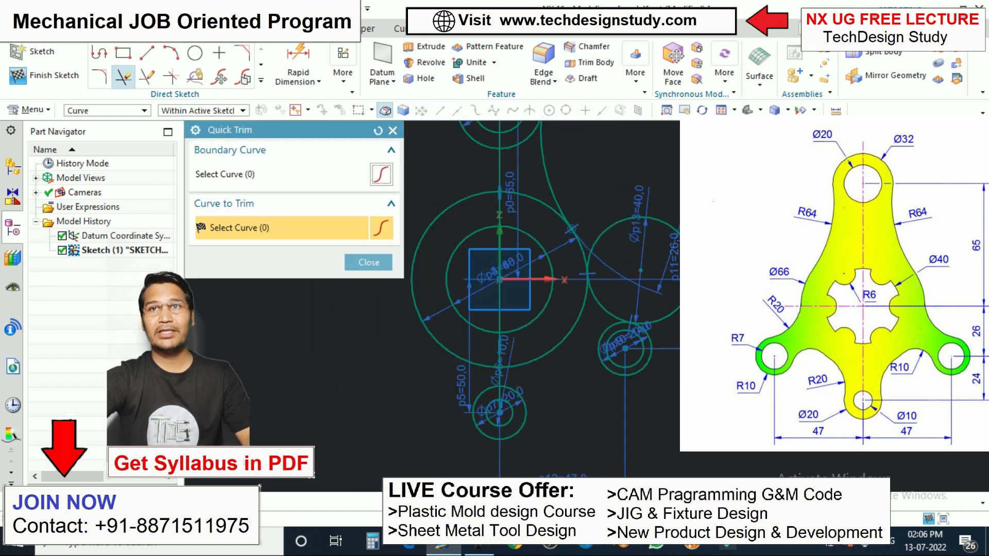
scroll(662, 235, down, 1)
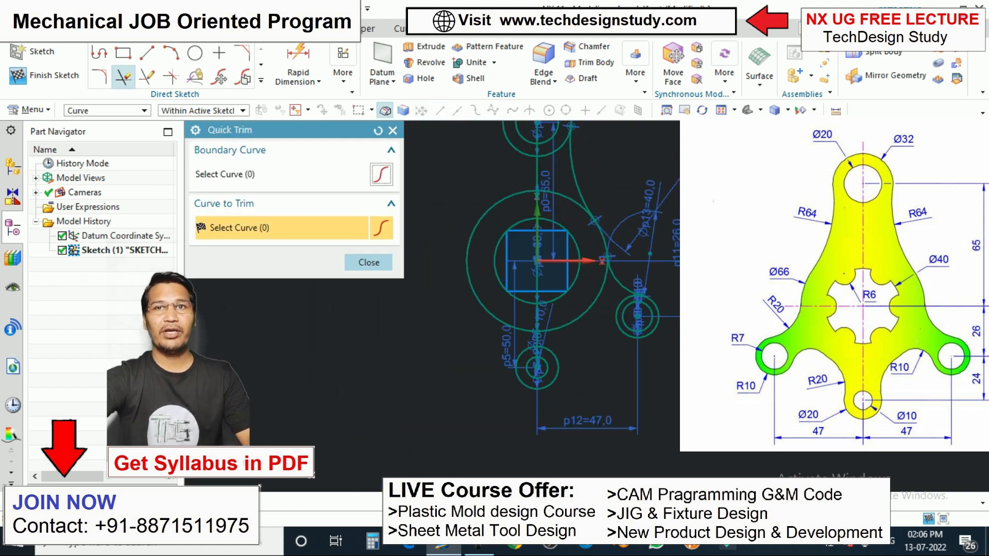
middle_click(633, 290)
scroll(623, 282, down, 1)
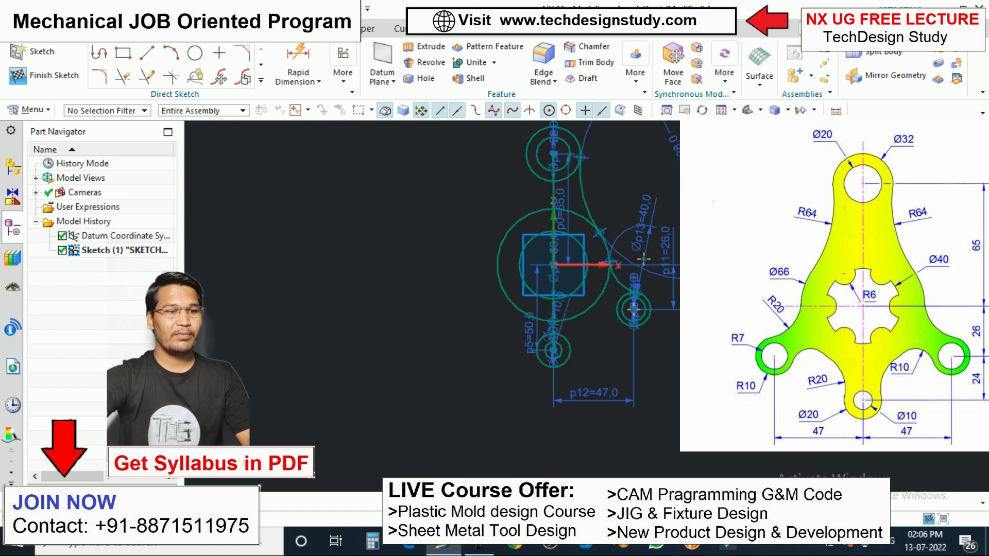
Sketch a free circle about 10.1 mm in diameter, centred about 17.4 mm left of and 2.7 mm below the lower-right boss centre
scroll(619, 330, up, 4)
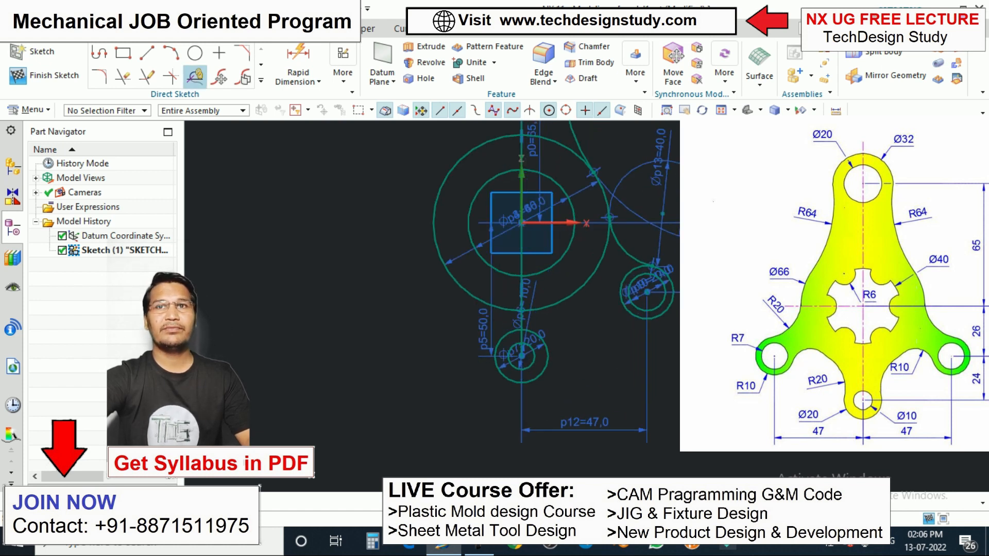
key(o)
click(582, 292)
click(595, 309)
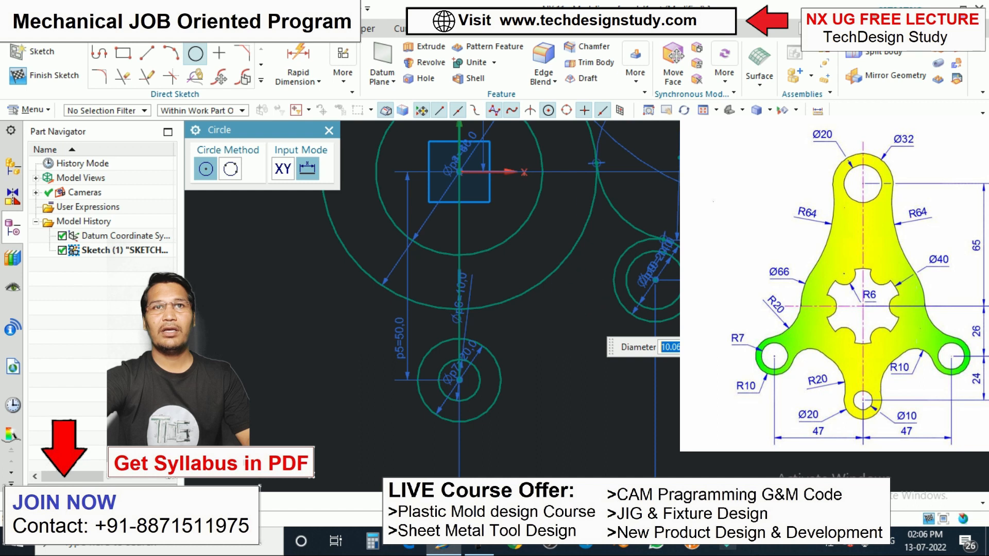
click(329, 131)
scroll(579, 293, up, 2)
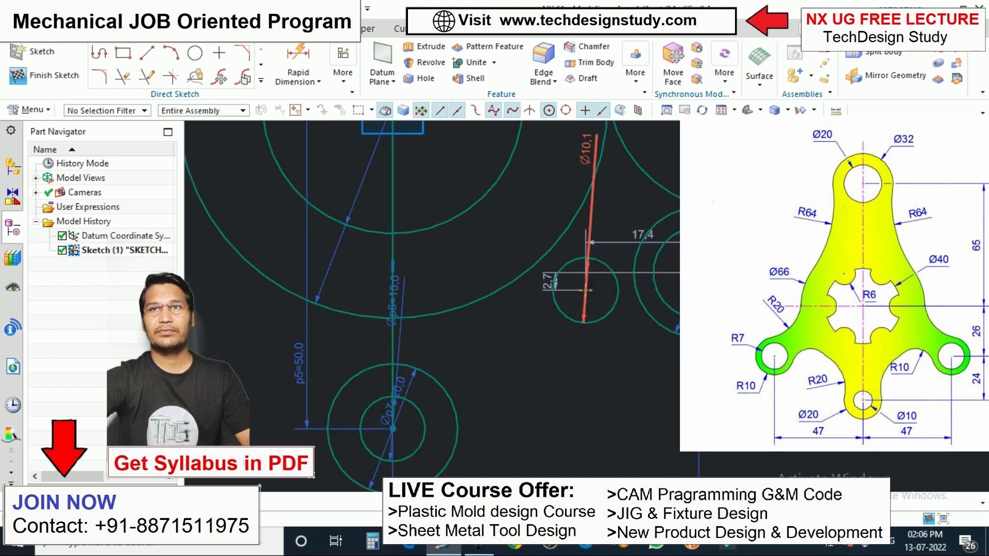
Reposition the free circle's diameter dimension and set it to 10 mm
drag(585, 291, 614, 388)
double_click(614, 389)
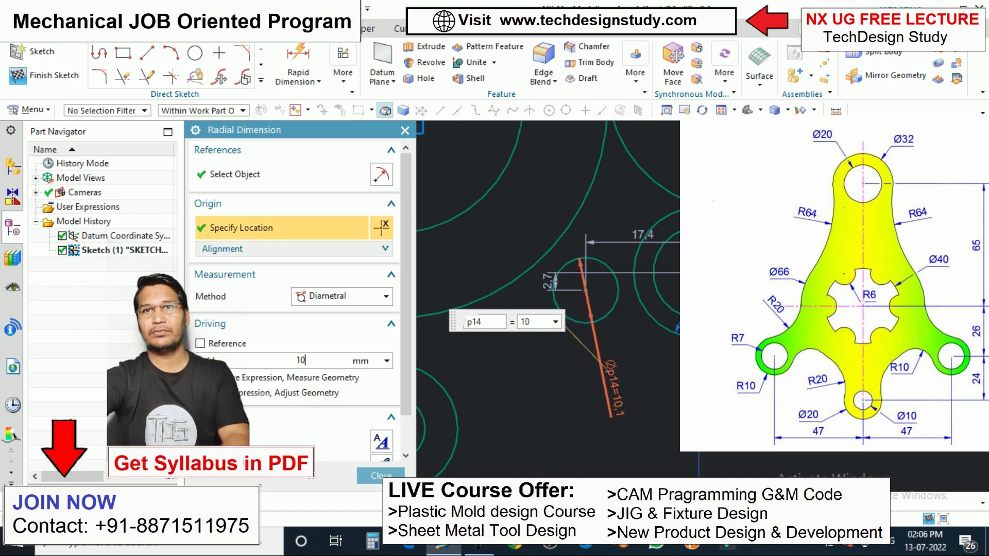
click(381, 476)
scroll(553, 372, down, 3)
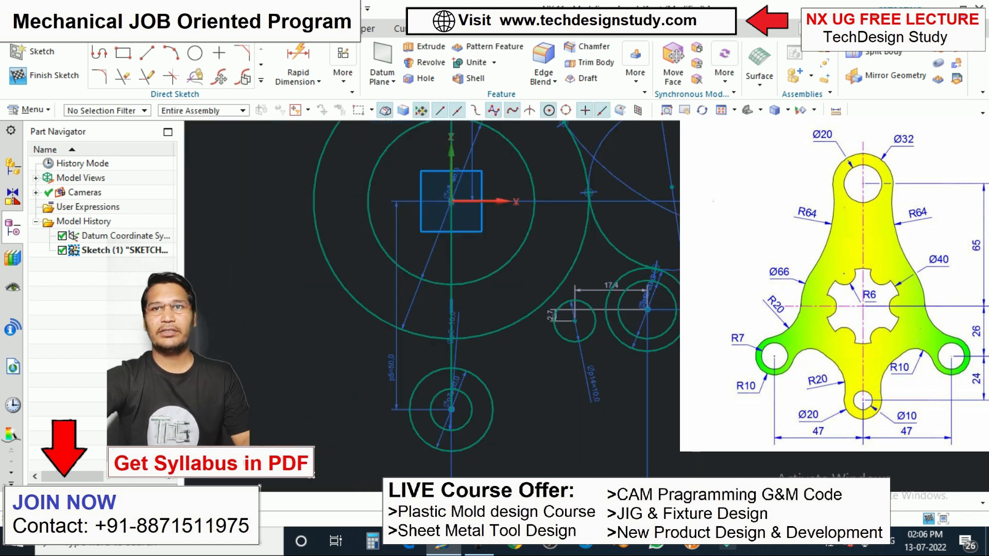
Set the diameter of the free circle between the two lower bosses to 20 mm
scroll(574, 327, up, 2)
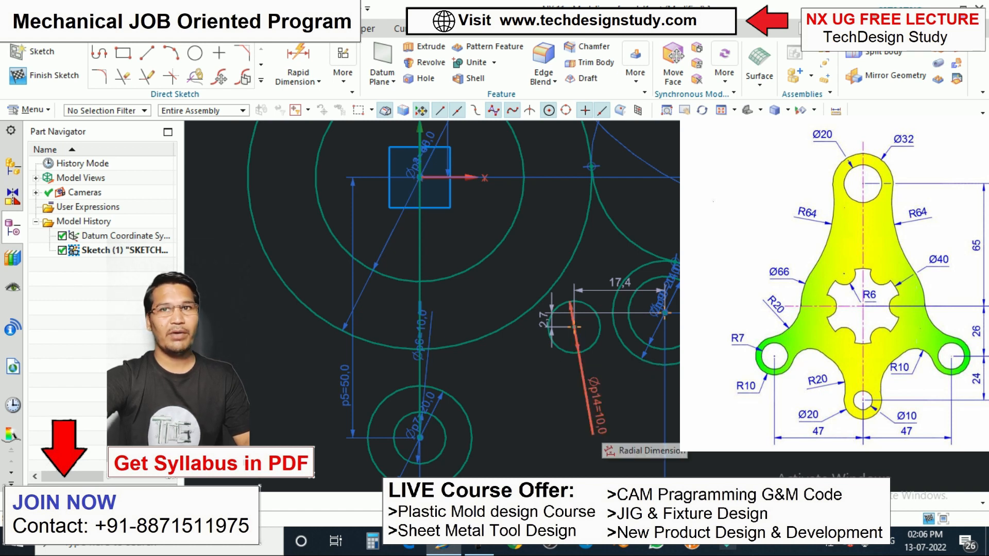
double_click(598, 412)
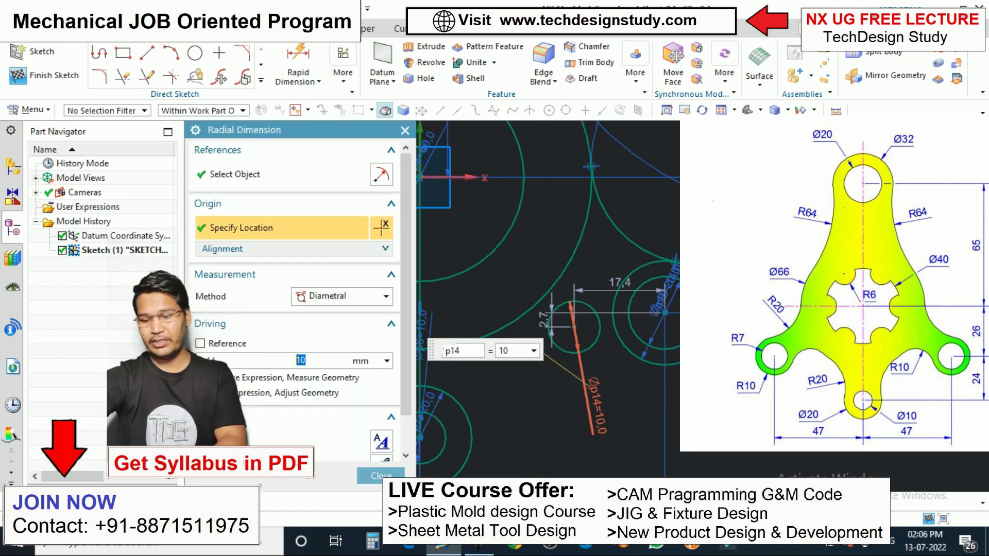
text(20)
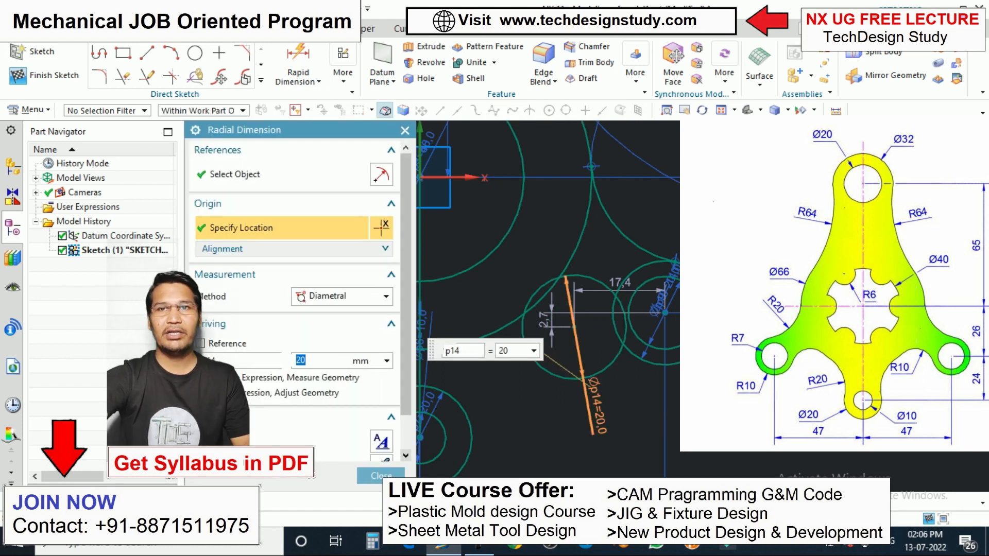
click(381, 476)
scroll(613, 330, down, 1)
Move the 20 mm free circle lower and constrain it tangent to the central 66 mm circle and the lower-right boss's outer circle
mouse_move(613, 329)
mouse_down()
mouse_move(588, 355)
mouse_move(601, 369)
mouse_up()
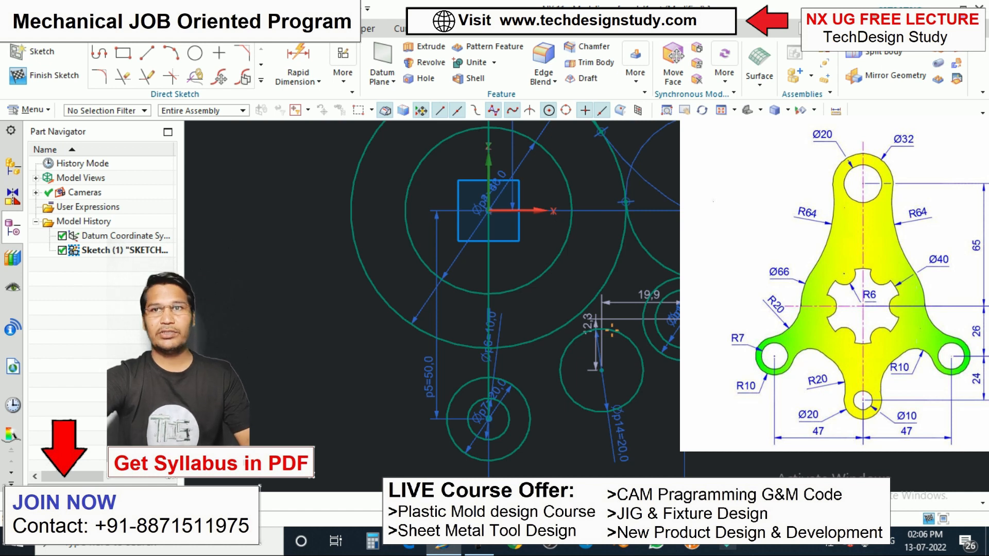
key(c)
click(601, 329)
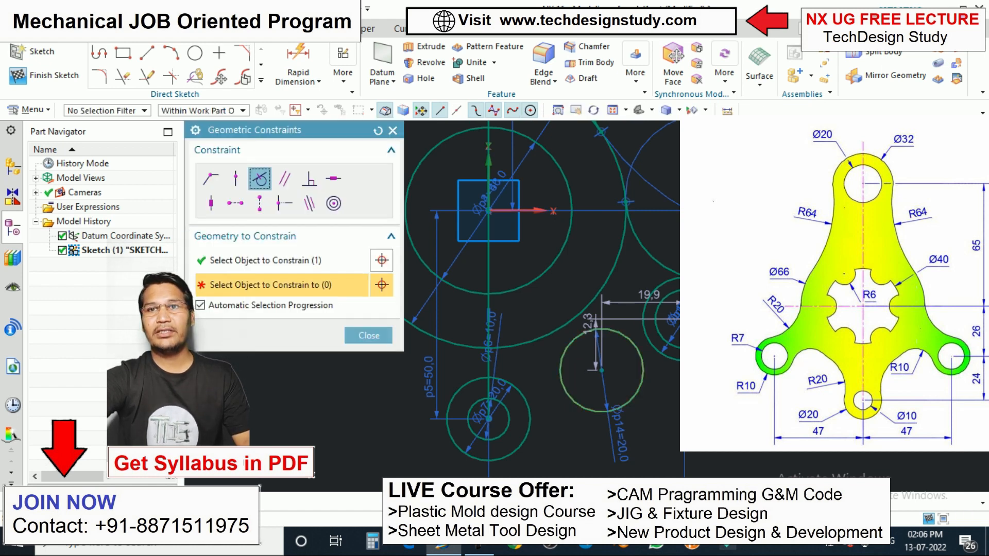
click(644, 324)
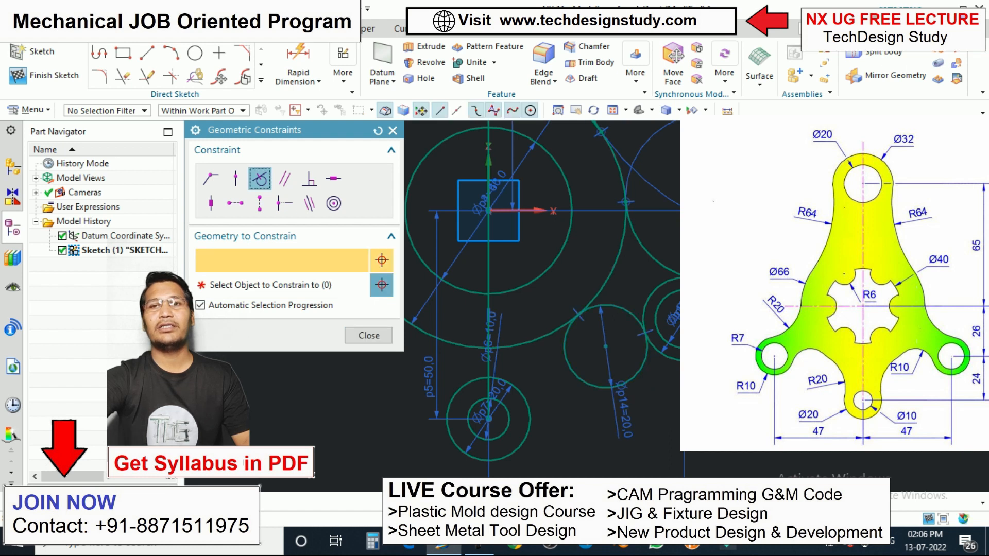
scroll(632, 316, down, 3)
key(Escape)
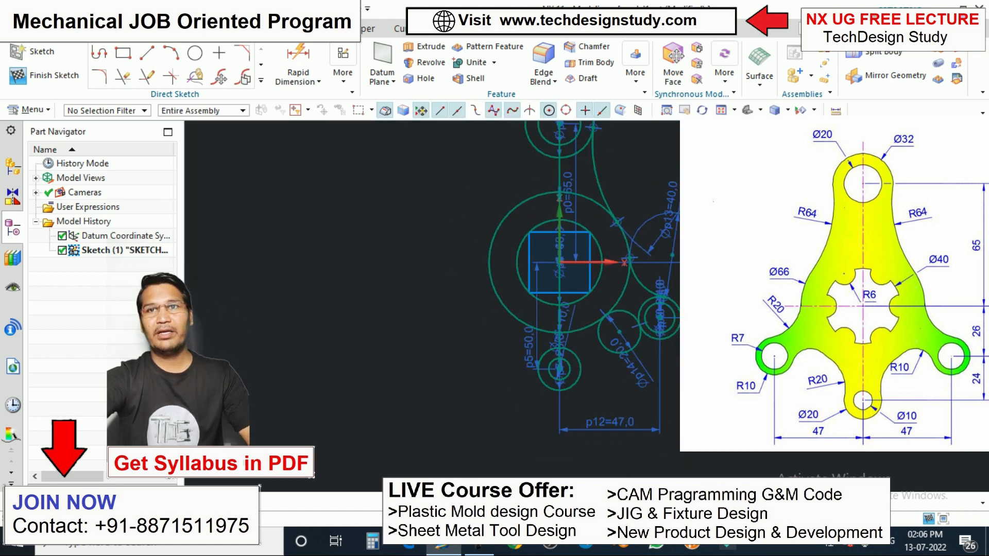
Trim the lower part of the tangent 20 mm circle, keeping the arc between the central circle and the lower-right boss
key(t)
scroll(594, 260, down, 2)
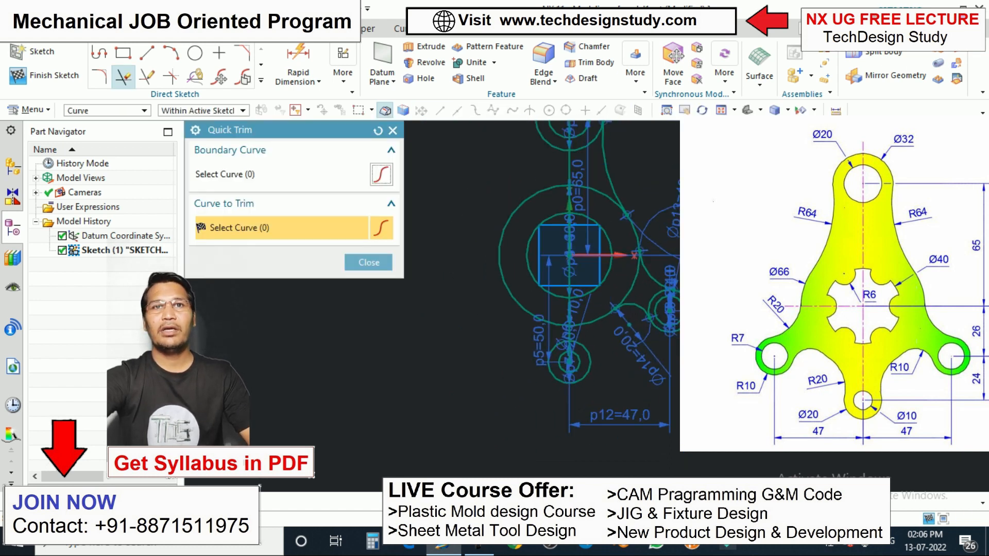
key(Escape)
scroll(598, 305, up, 1)
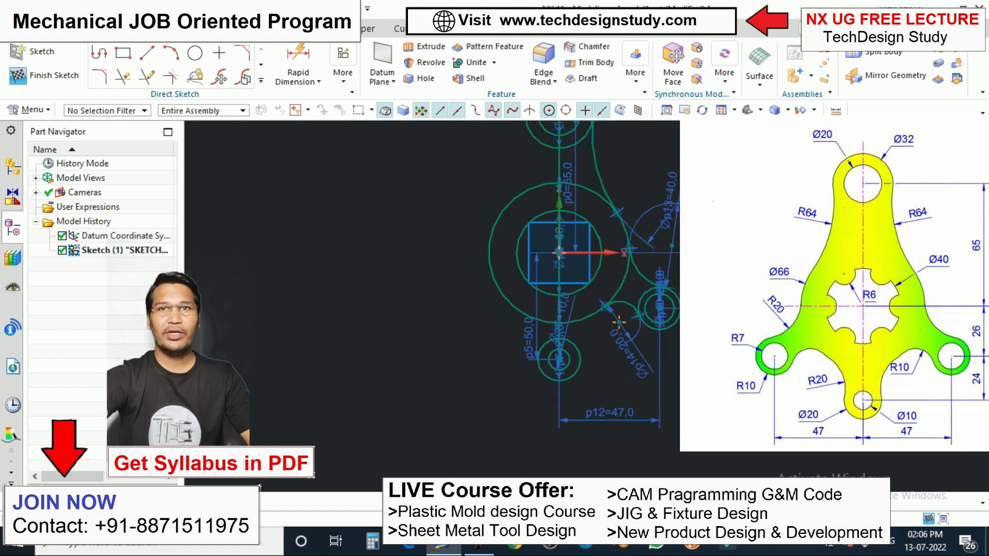
Sketch a free circle about 9.3 mm in diameter, centred about 12.4 mm left of and 6.9 mm below the 20 mm arc's centre
scroll(565, 374, up, 1)
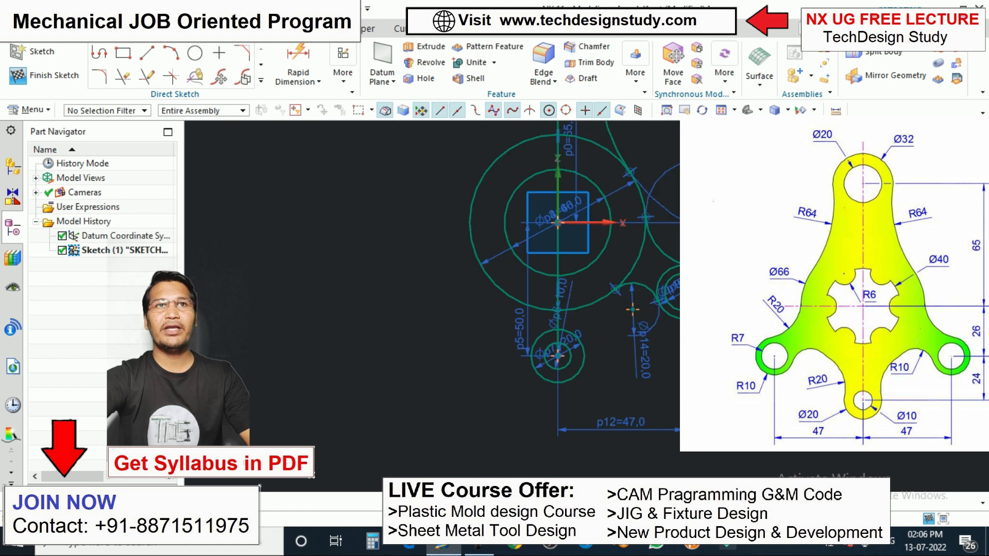
click(195, 53)
scroll(606, 330, up, 4)
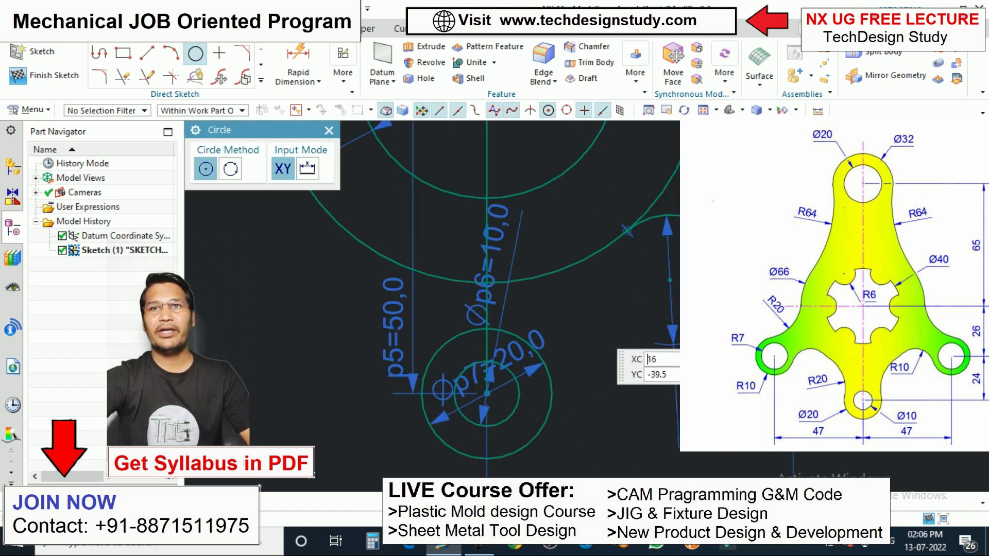
key(Return)
key(Escape)
scroll(467, 214, down, 2)
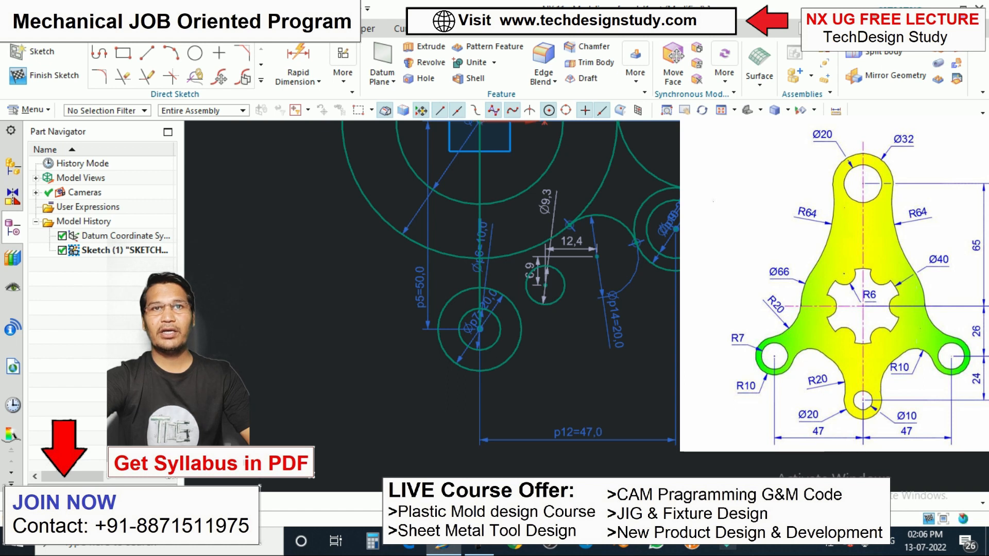
Constrain the small free circle tangent to the bottom boss's 20 mm circle and to the central 66 mm circle
key(c)
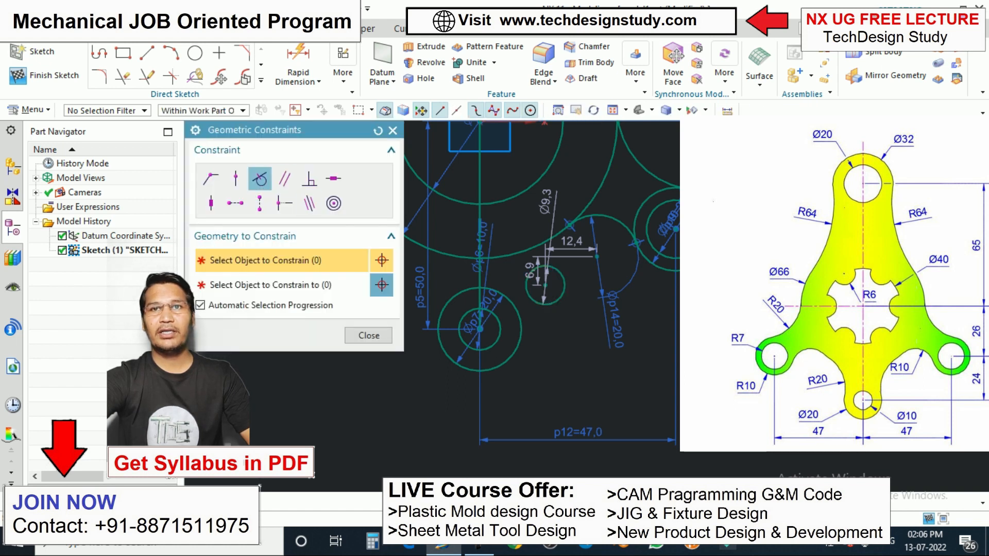
click(508, 299)
click(531, 298)
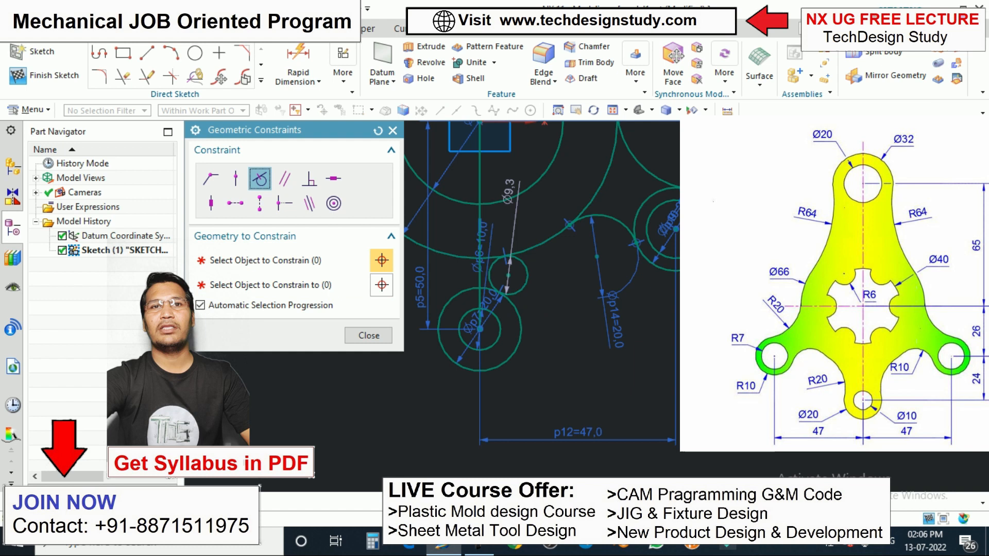
key(Escape)
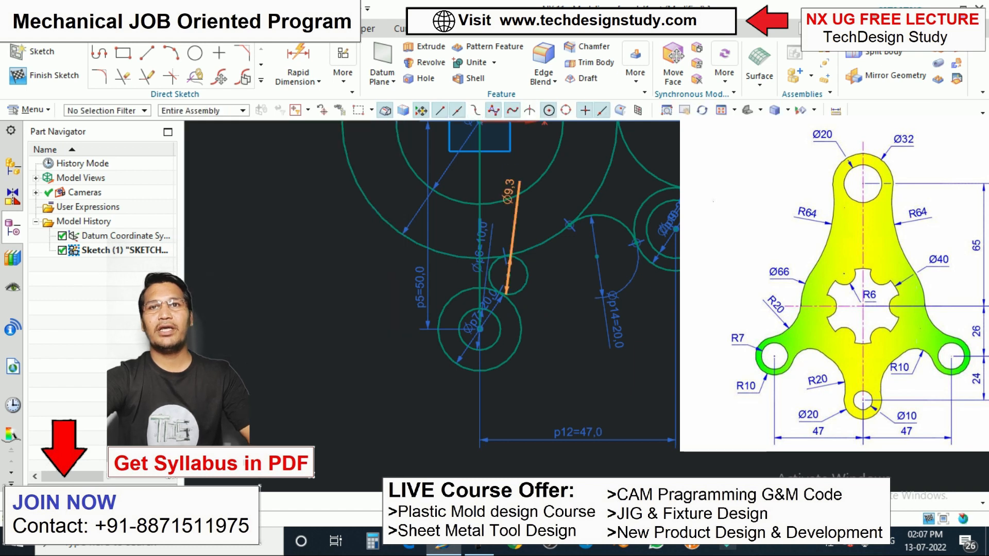
Set the diameter of the circle tangent to the bottom boss to 40 mm
double_click(513, 232)
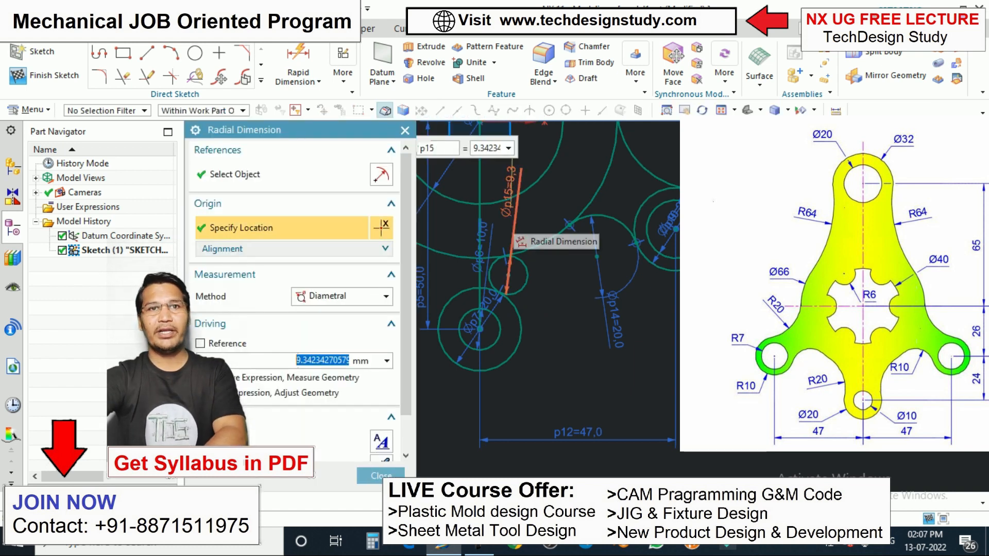
text(2)
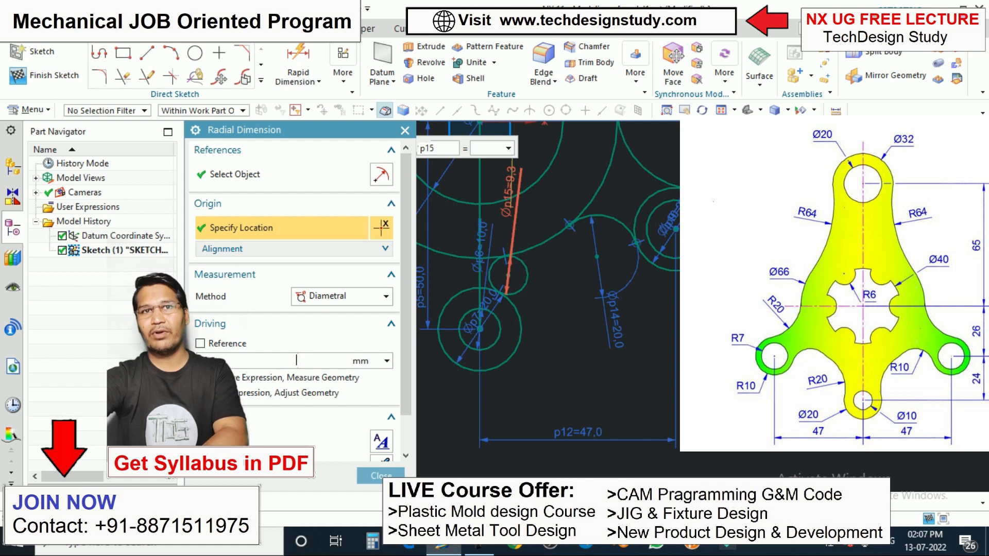
key(Return)
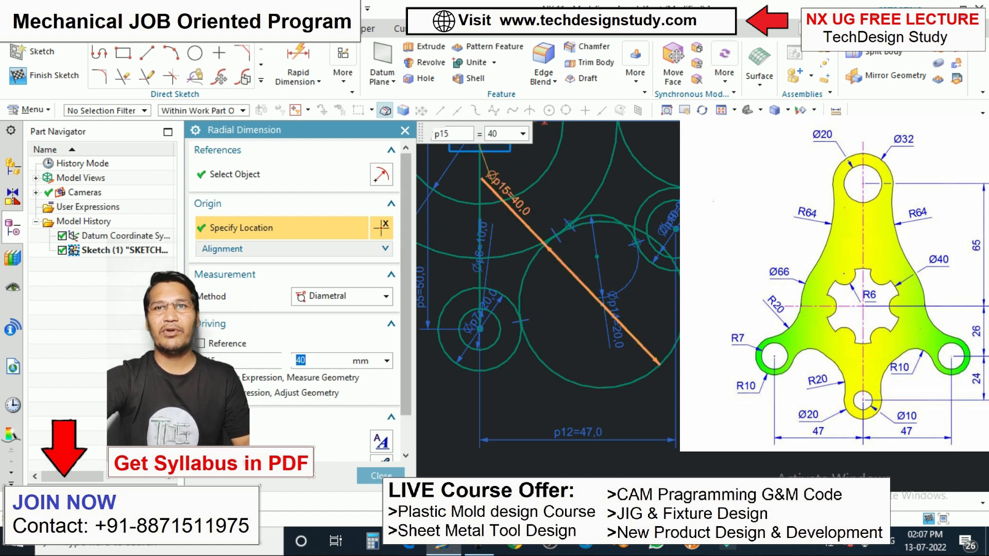
key(Escape)
Trim the outer part of the new 40 mm circle, keeping the arc between the bottom boss and the central circle
scroll(599, 262, down, 1)
scroll(599, 263, up, 1)
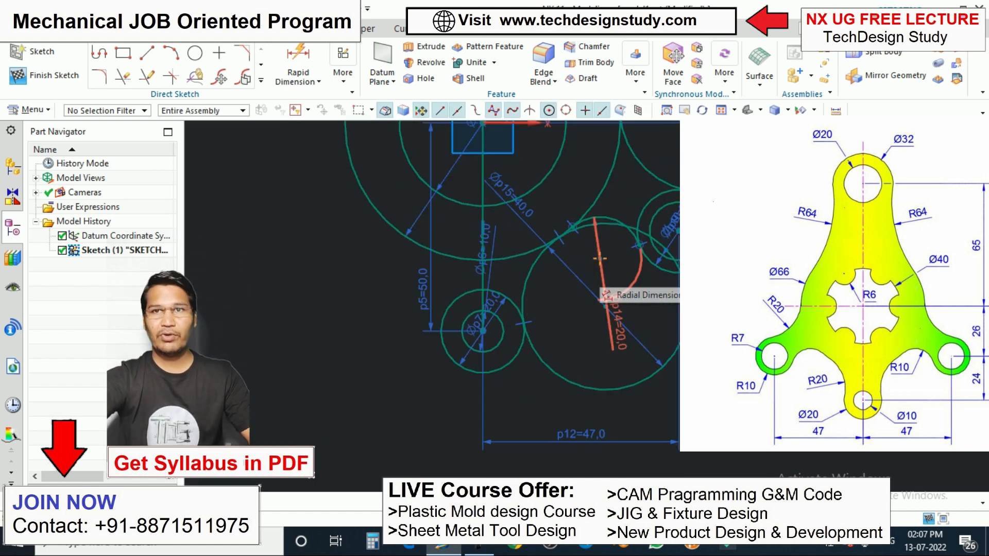
key(t)
scroll(566, 247, down, 4)
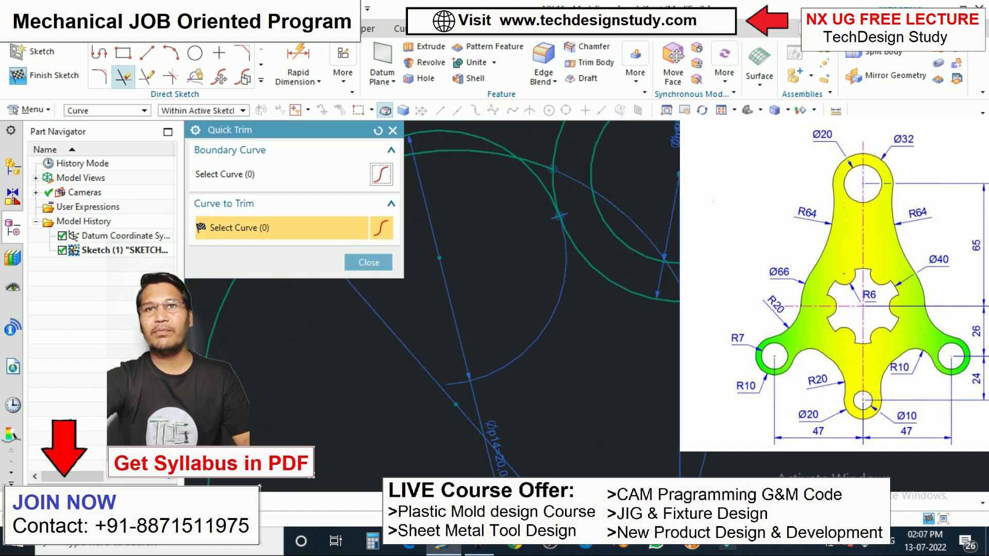
scroll(592, 211, up, 3)
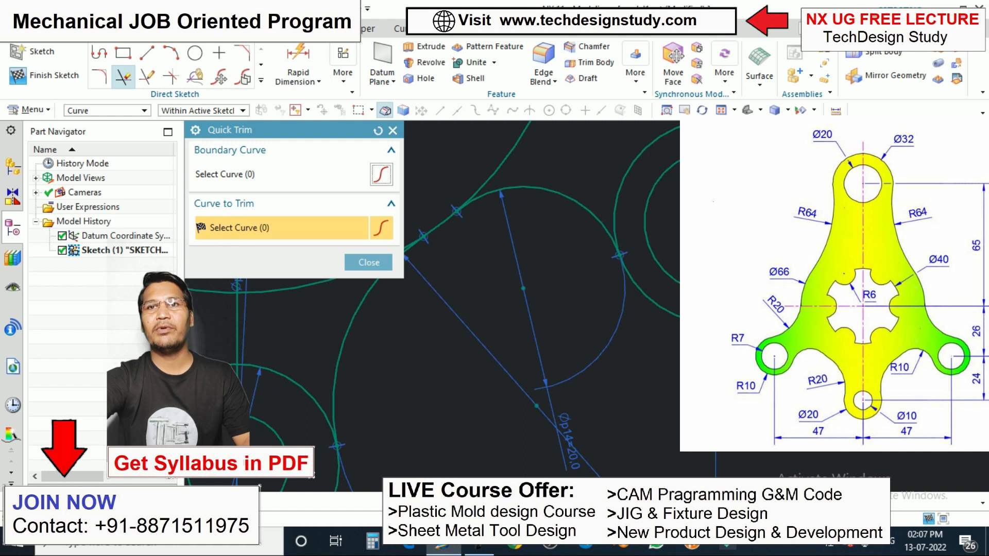
scroll(541, 283, up, 3)
click(369, 262)
key(ctrl+f)
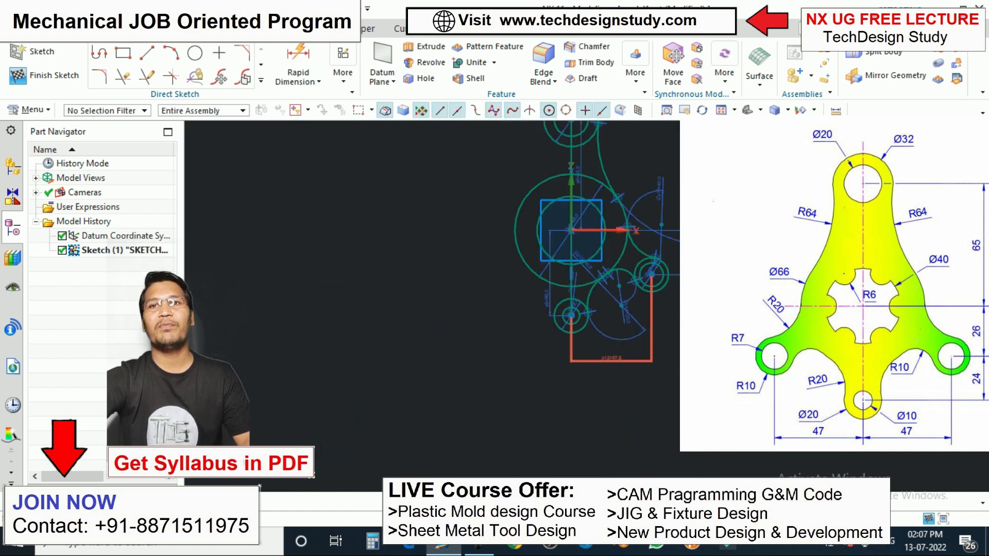
scroll(571, 263, down, 3)
scroll(660, 255, up, 1)
scroll(654, 252, down, 1)
scroll(490, 206, up, 3)
scroll(500, 185, down, 4)
scroll(463, 222, up, 2)
scroll(422, 340, down, 4)
scroll(447, 383, up, 5)
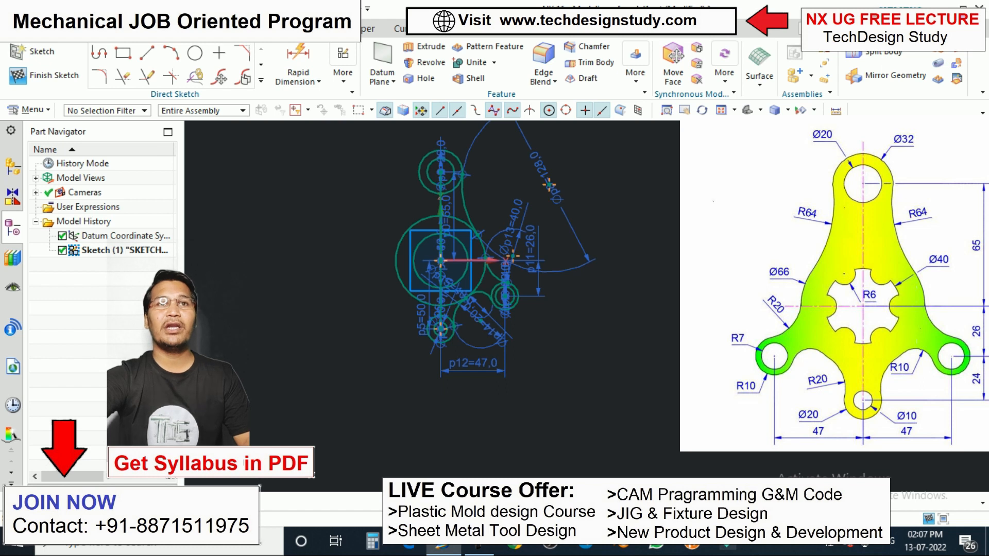
Mirror the right side's two boss circles, large flank arc and three smaller tangent arcs about the vertical centreline
click(261, 80)
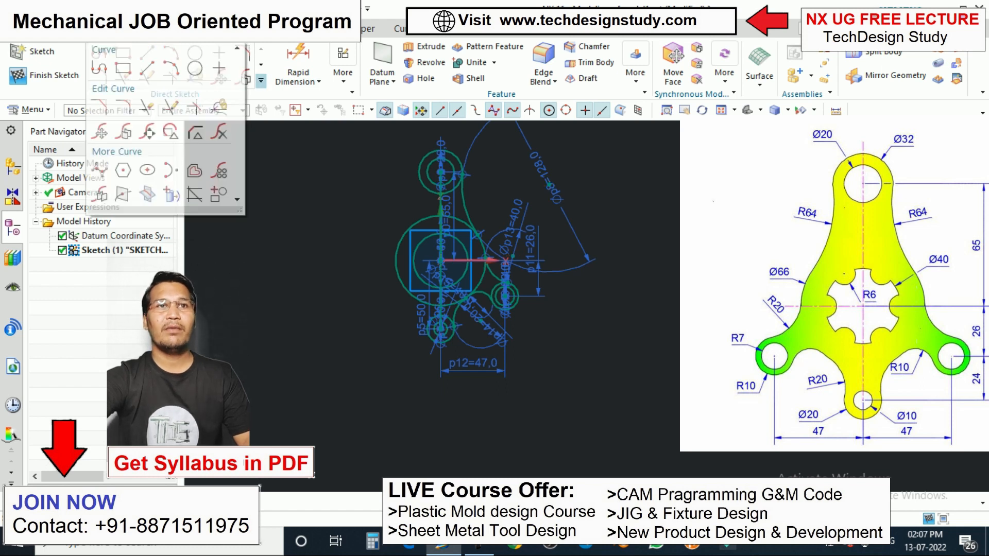
click(146, 195)
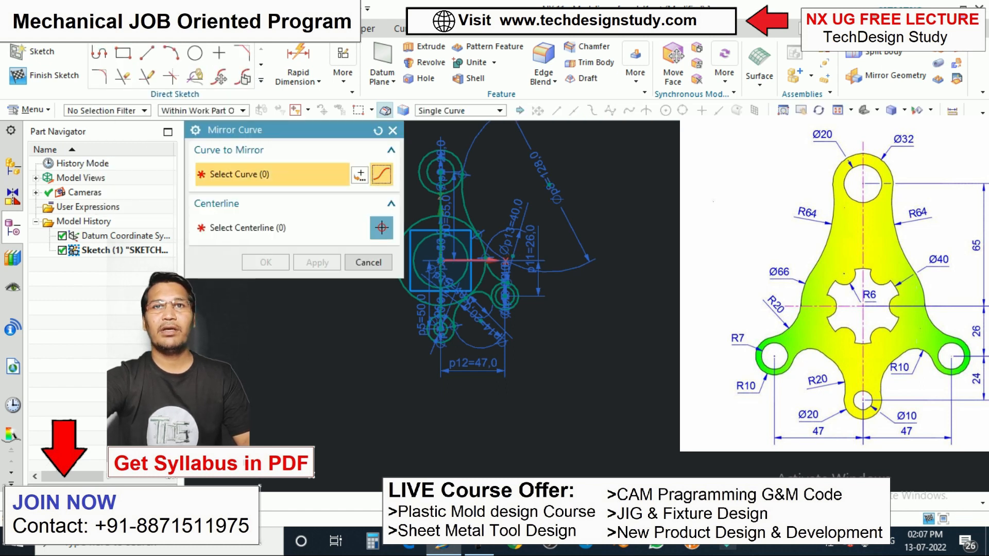
scroll(471, 188, up, 2)
click(459, 195)
scroll(474, 199, down, 2)
scroll(485, 283, up, 2)
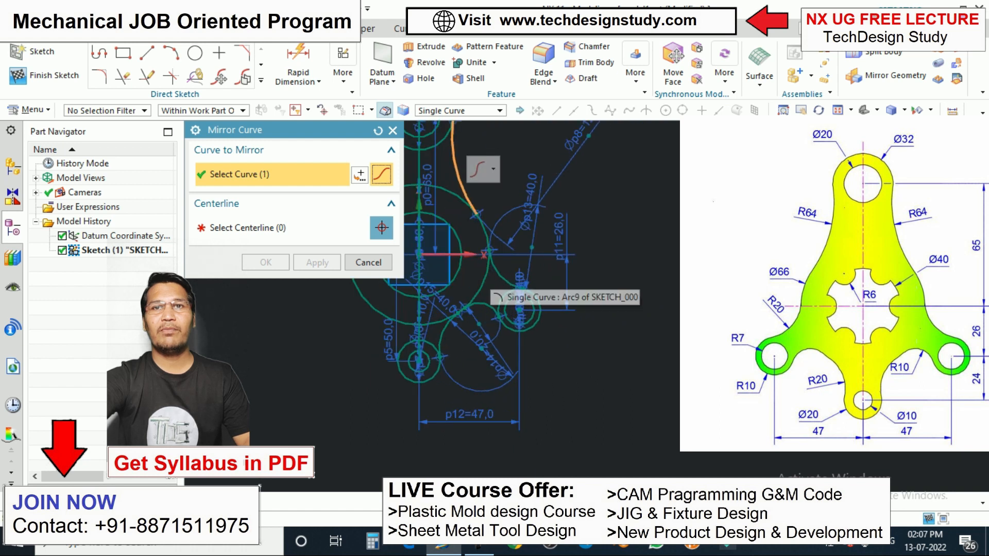
click(495, 272)
click(537, 320)
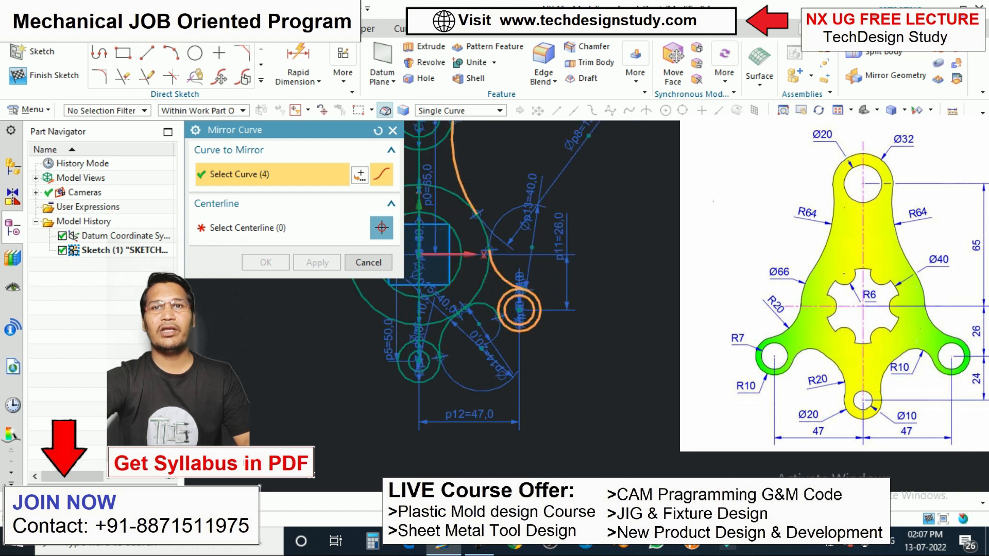
click(487, 304)
scroll(486, 306, down, 2)
scroll(441, 353, up, 2)
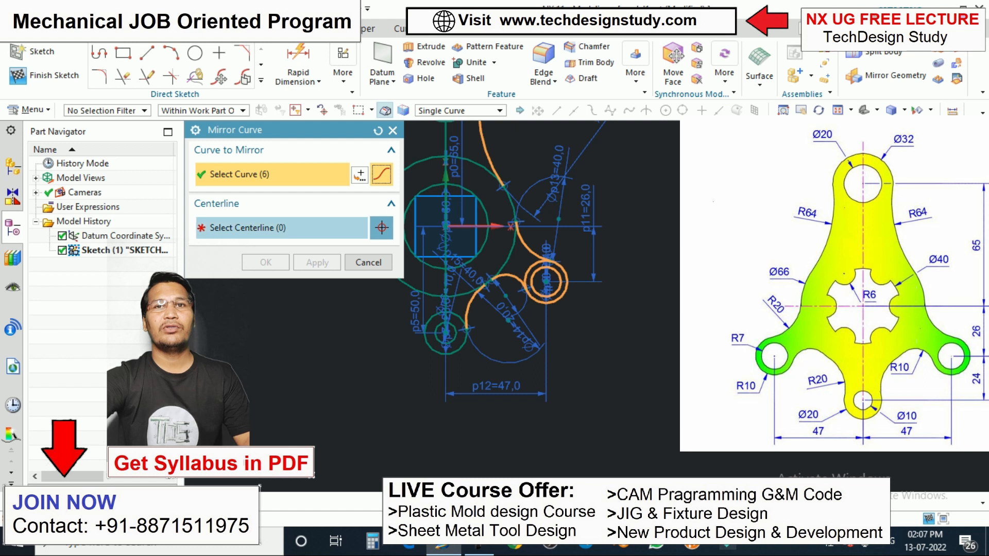
click(337, 228)
click(446, 174)
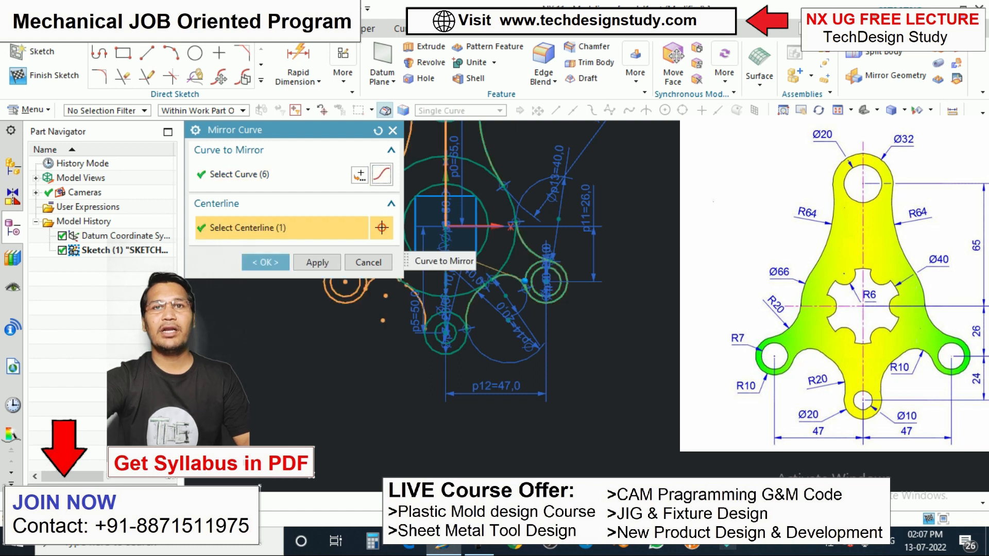
click(265, 262)
Convert the vertical centreline to a reference line
scroll(525, 297, down, 2)
scroll(488, 191, up, 3)
scroll(490, 192, down, 2)
scroll(474, 268, up, 1)
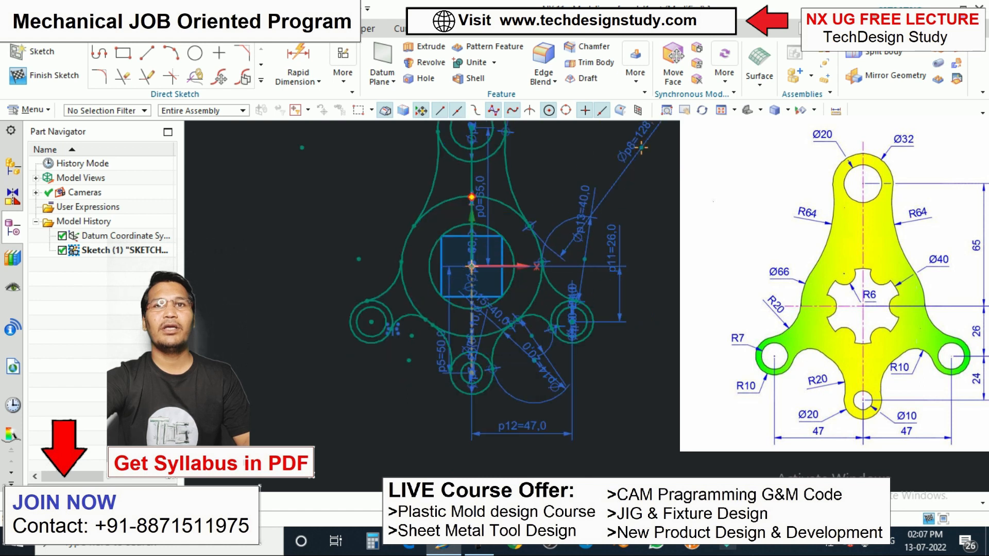
scroll(471, 184, up, 2)
right_click(471, 206)
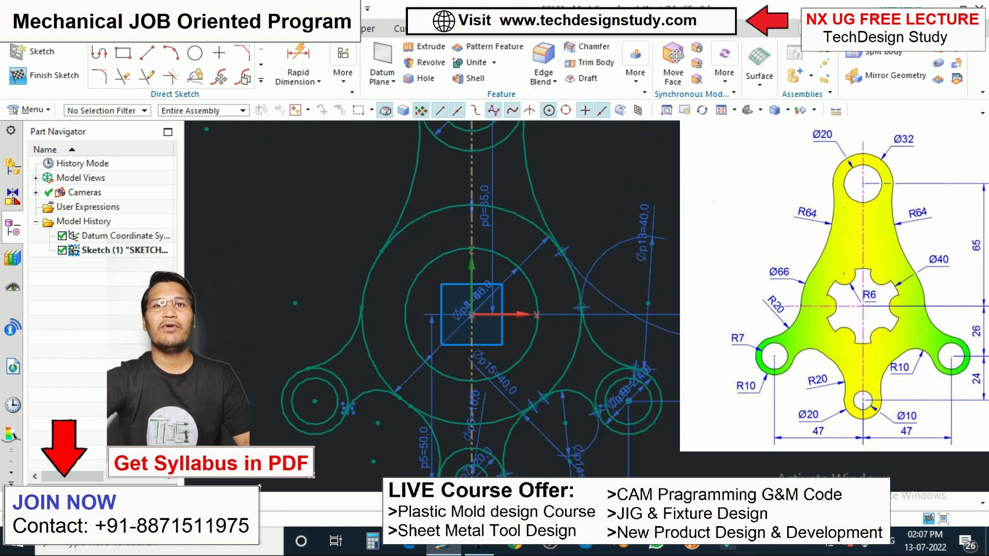
click(515, 271)
Sketch a horizontal line 25 mm long from the origin leftward, past the inner central circle
scroll(487, 238, down, 3)
scroll(564, 206, up, 2)
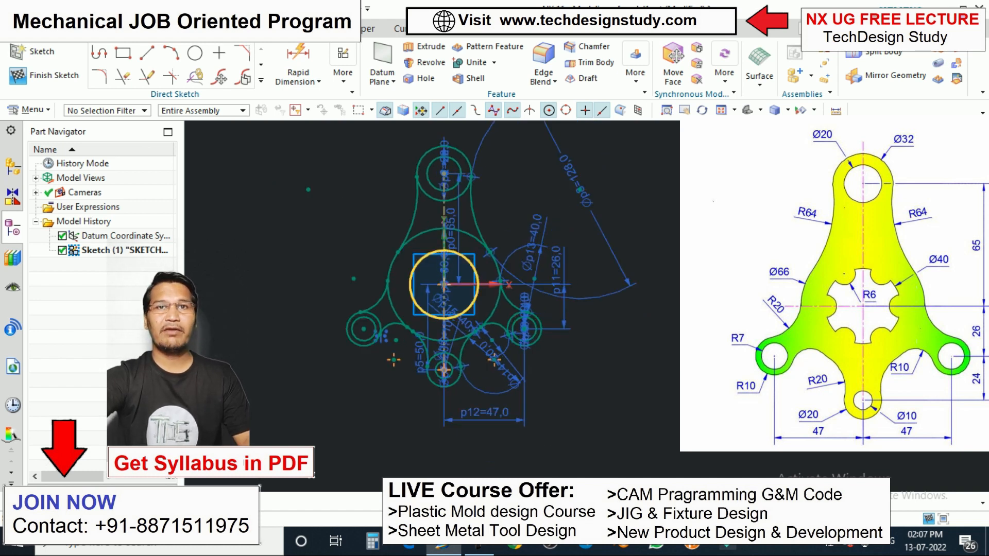
scroll(466, 295, up, 1)
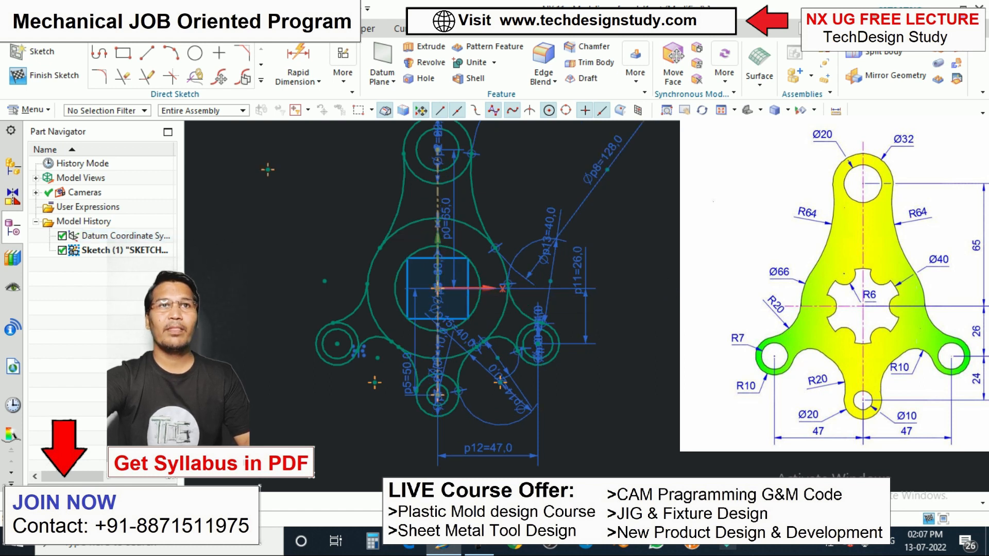
scroll(470, 303, up, 3)
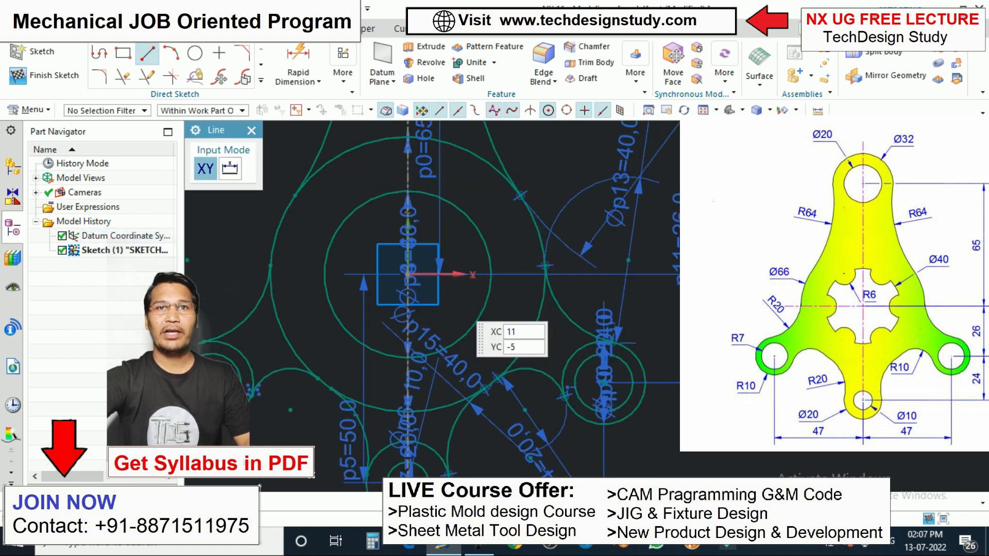
click(406, 274)
scroll(457, 283, down, 1)
click(418, 288)
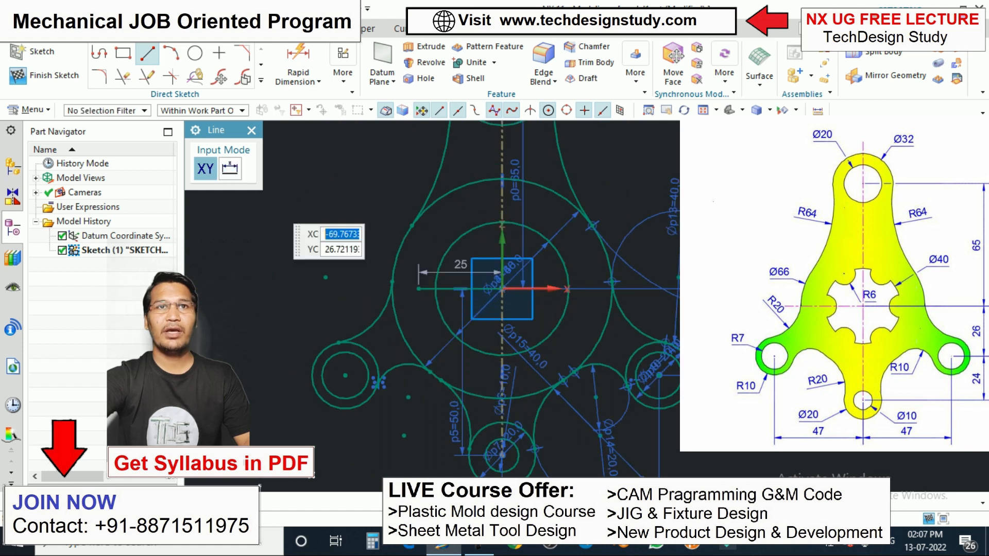
Trim the horizontal line's end outside the inner central circle and convert the remaining line to reference
key(Escape)
key(t)
scroll(418, 292, up, 3)
click(434, 285)
click(369, 262)
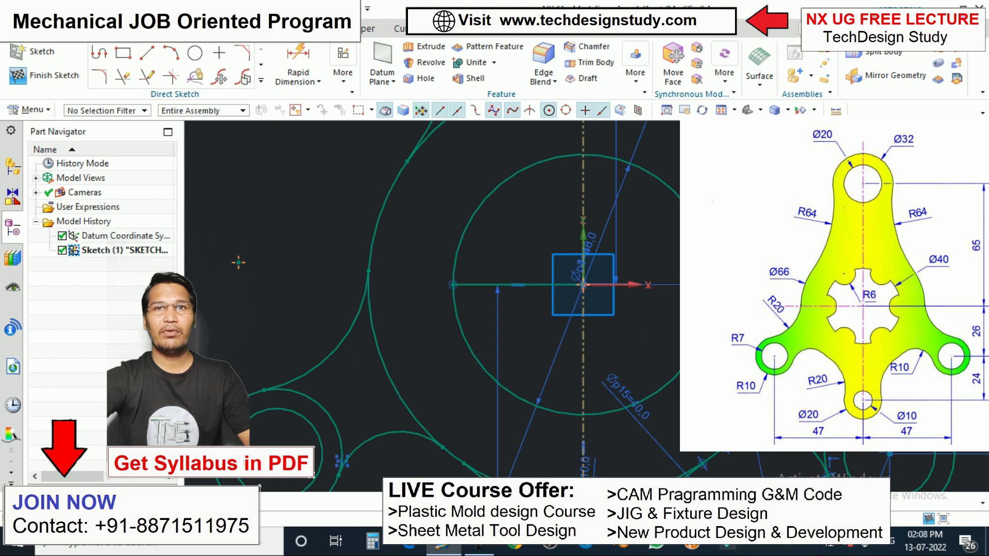
right_click(504, 285)
click(546, 205)
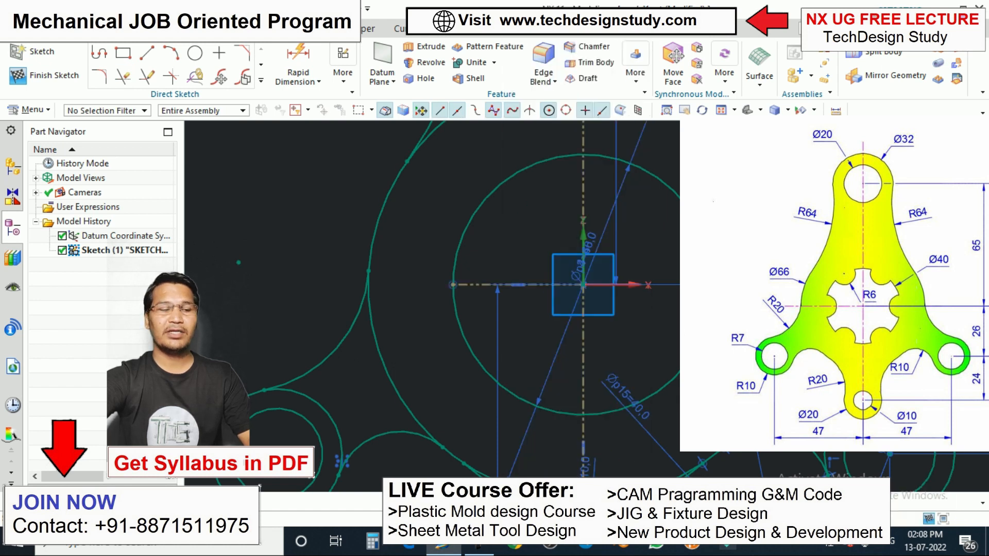
Sketch a 12 mm diameter circle centred where the horizontal reference line meets the inner central circle
scroll(267, 284, down, 1)
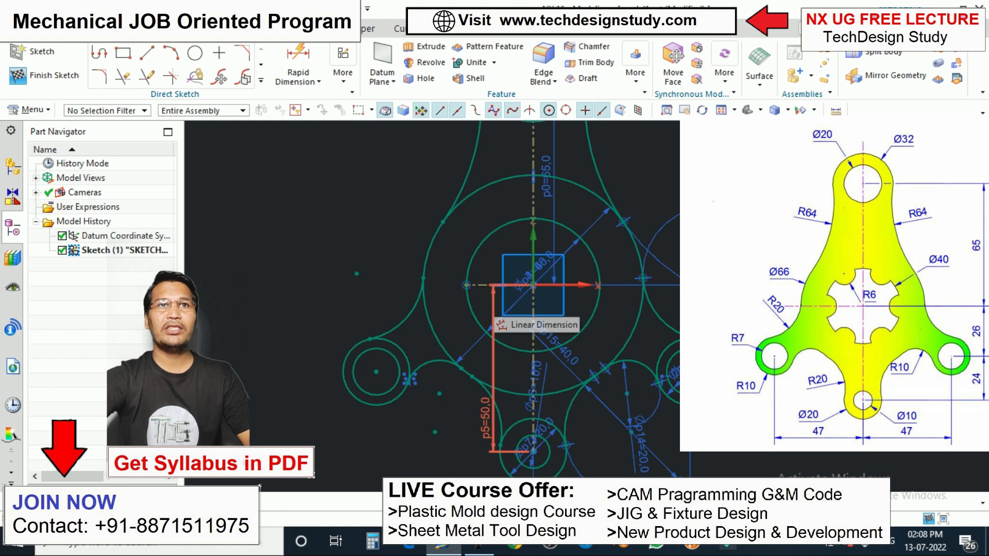
scroll(514, 303, up, 3)
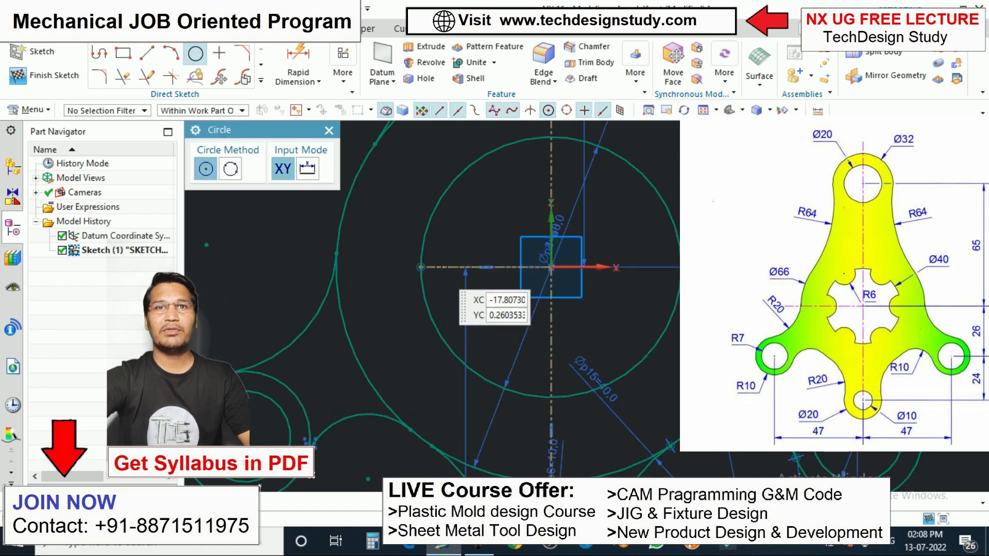
click(421, 267)
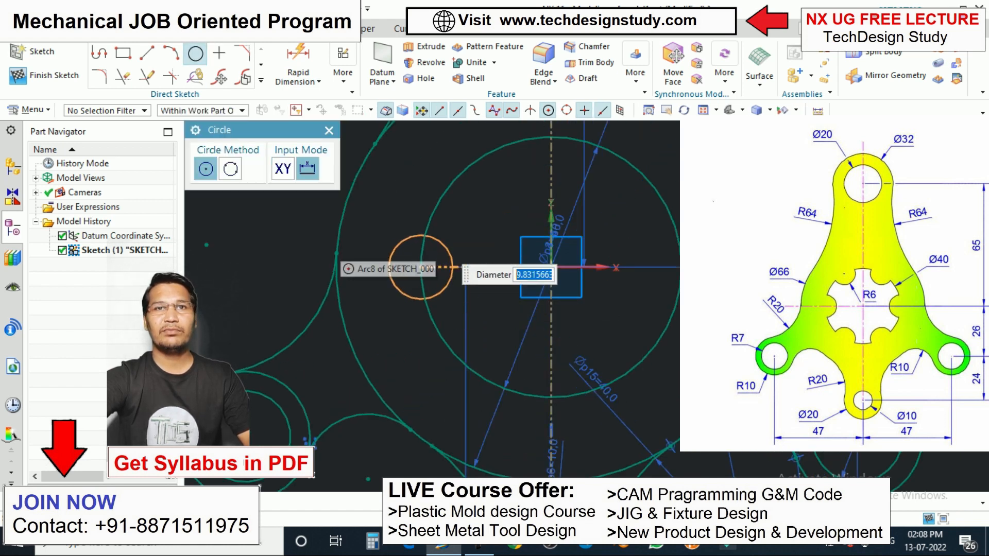
scroll(439, 241, up, 2)
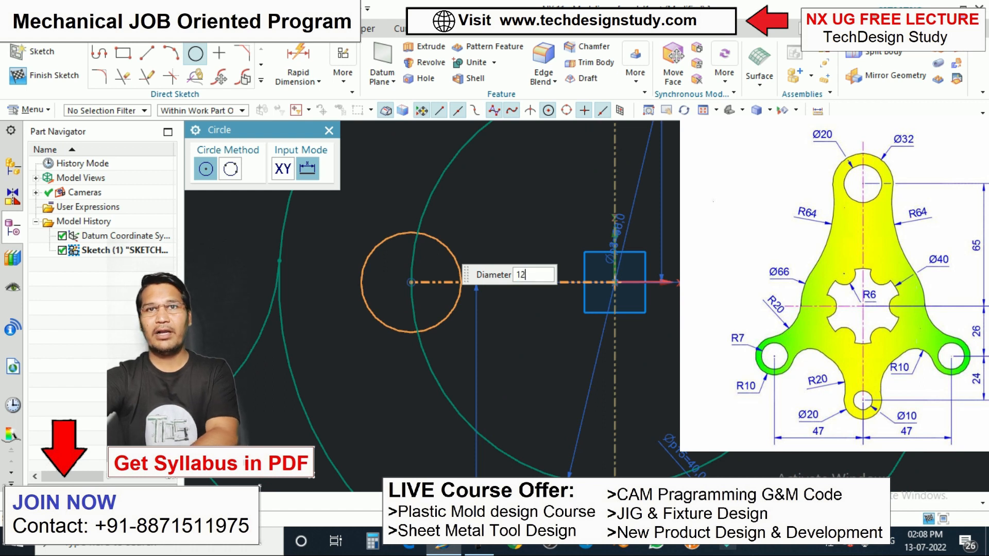
text(12)
key(Return)
scroll(460, 289, down, 3)
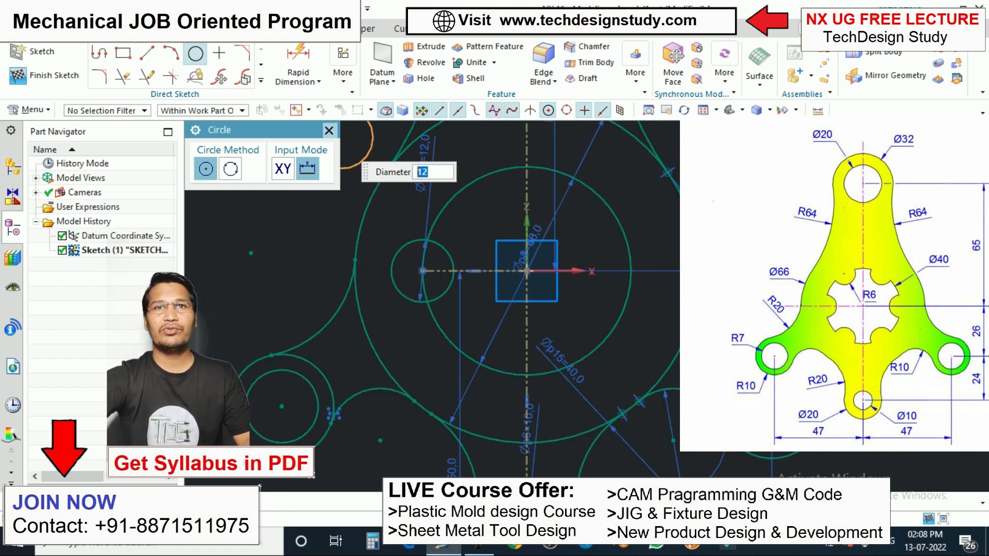
click(329, 131)
Pattern the 12 mm circle circularly about the origin with a count of 6 and a 60-degree pitch
scroll(428, 238, down, 4)
scroll(453, 227, up, 2)
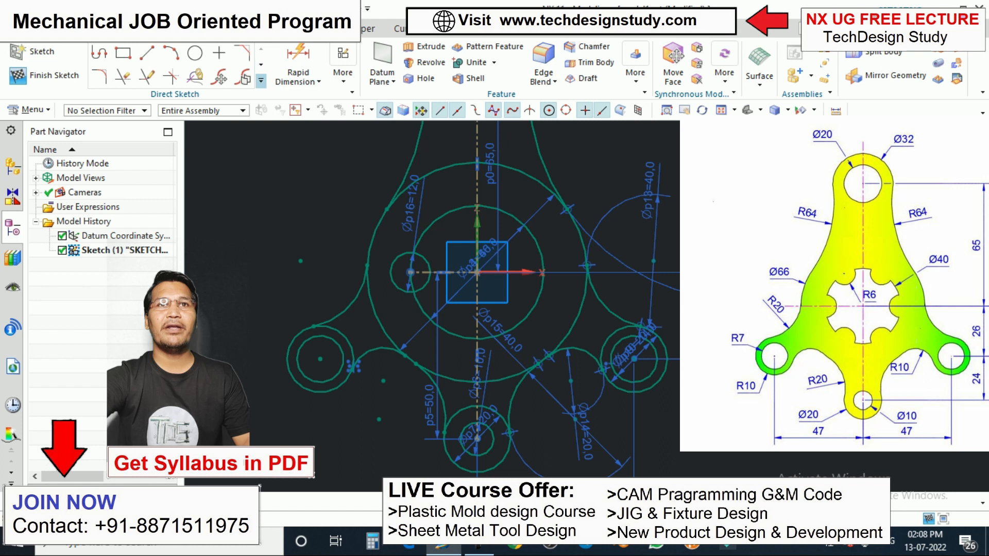
click(261, 81)
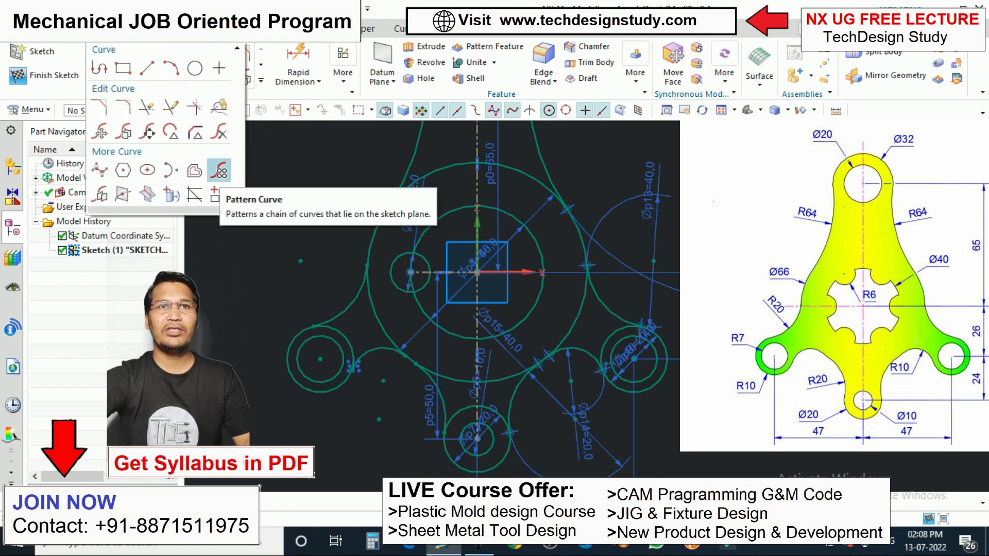
click(220, 171)
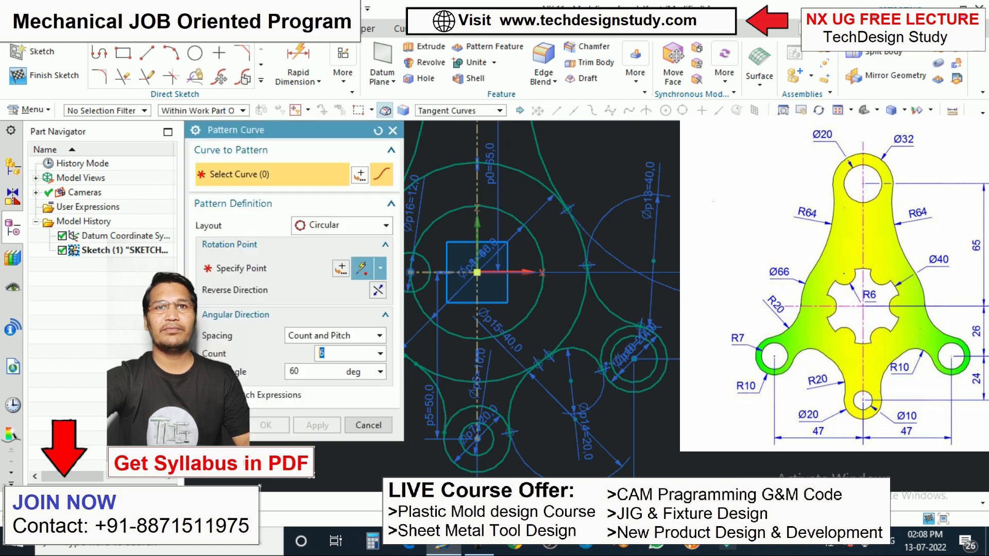
click(267, 268)
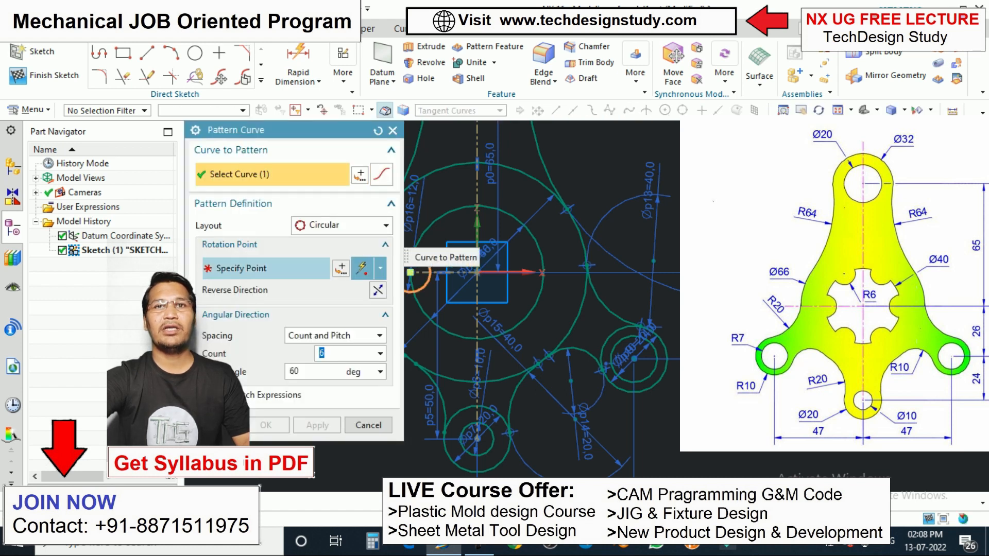
click(477, 273)
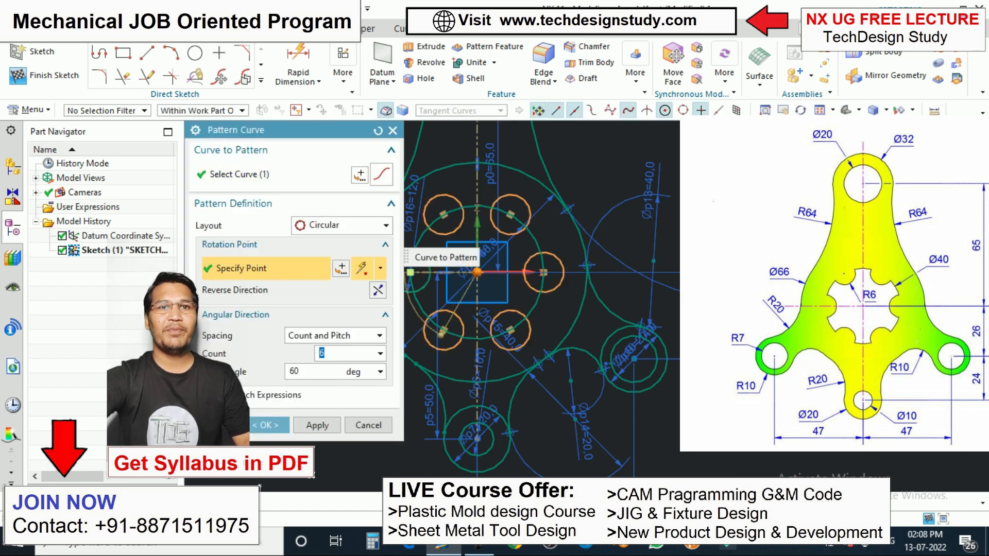
middle_click(471, 252)
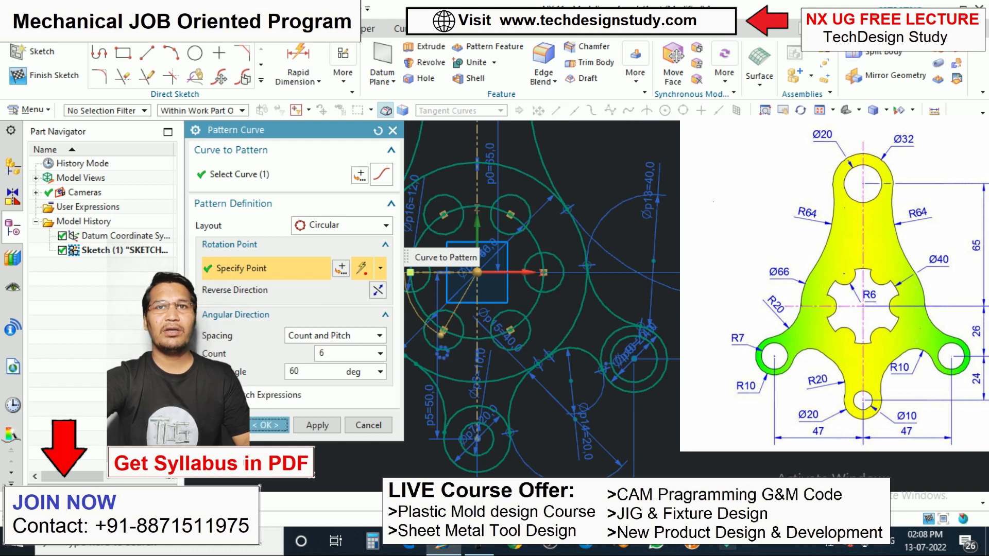
scroll(470, 250, up, 2)
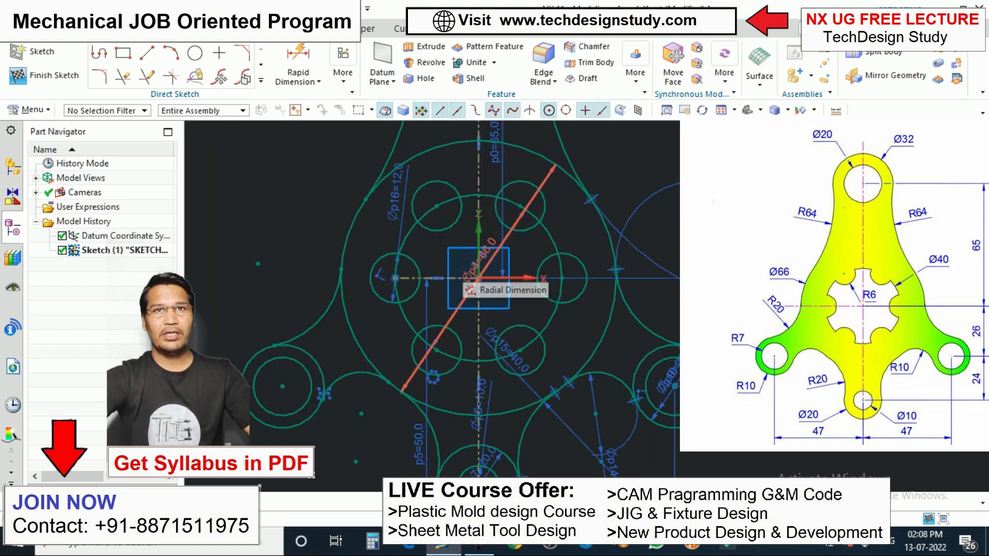
Trim the portions of the six 12 mm circles lying outside the inner central circle
key(t)
scroll(391, 293, down, 1)
shift+middle_drag(373, 289, 449, 296)
scroll(467, 293, up, 2)
scroll(543, 363, up, 2)
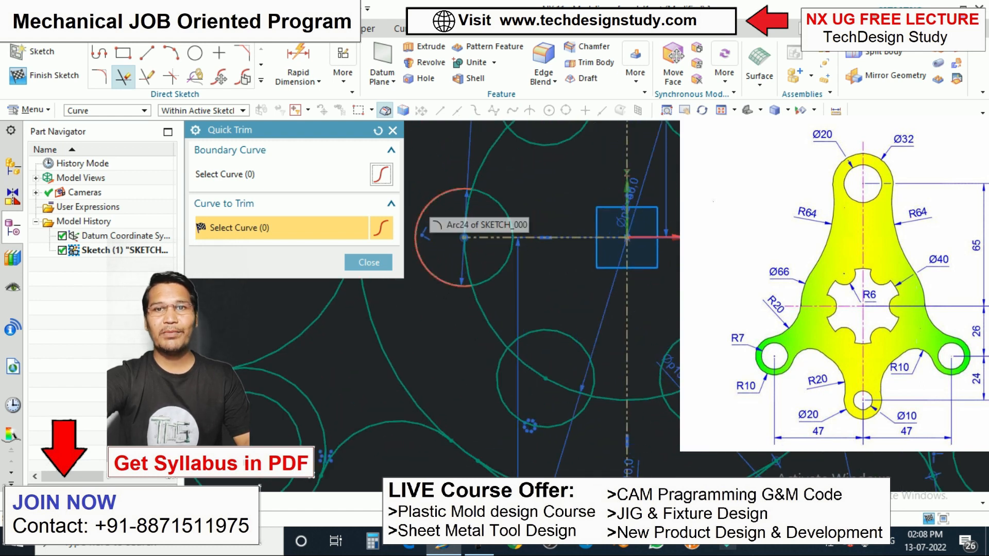
scroll(446, 226, down, 2)
click(429, 222)
scroll(477, 224, down, 2)
scroll(515, 225, up, 2)
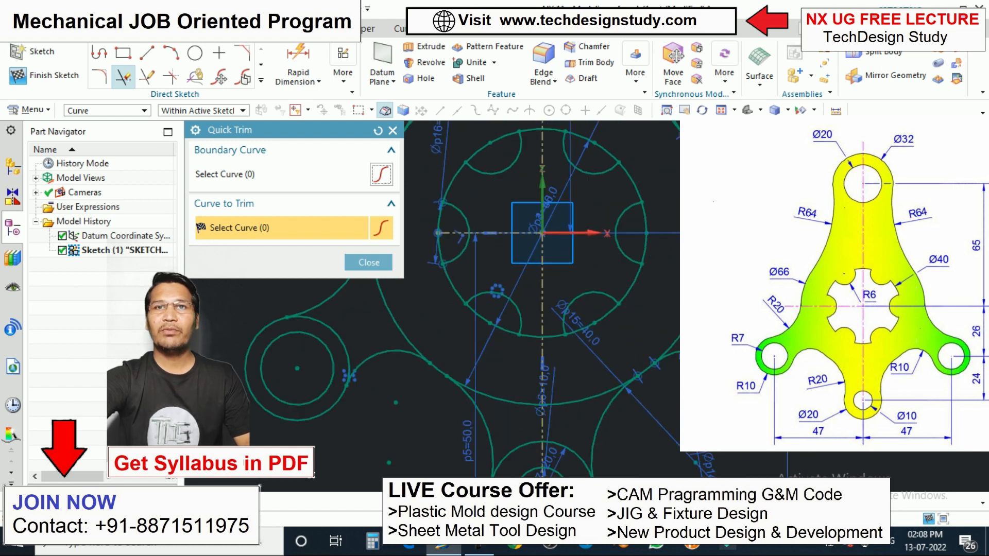
Trim the inner central circle's segments that close off the six notch arcs
scroll(514, 248, up, 2)
scroll(515, 236, down, 2)
scroll(439, 227, up, 1)
click(441, 210)
click(441, 247)
scroll(477, 329, down, 2)
scroll(494, 193, up, 1)
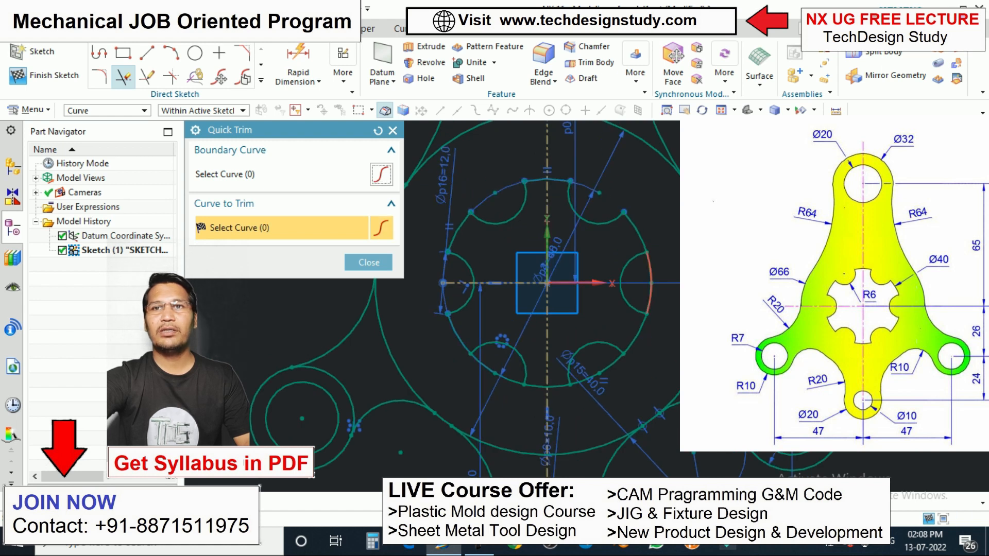
click(603, 369)
scroll(595, 177, down, 3)
scroll(581, 320, up, 4)
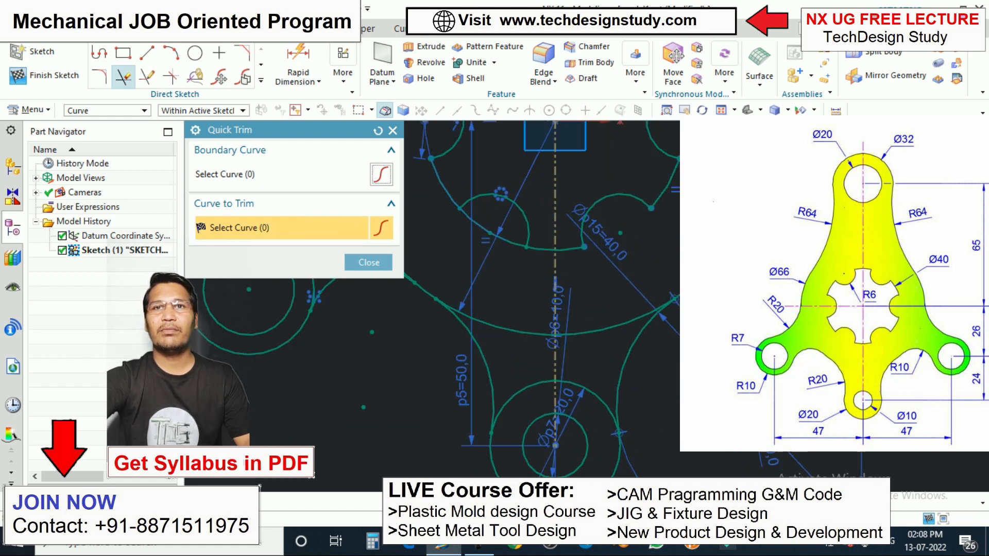
click(499, 237)
scroll(518, 294, down, 3)
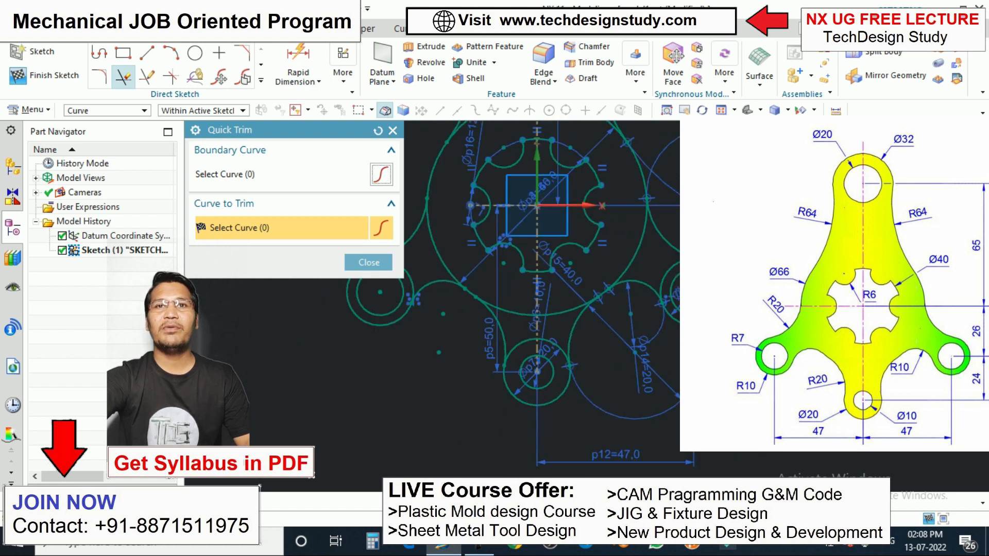
click(369, 262)
Trim the inner portions of the bosses' outer circles where they close off the bracket's arms
scroll(409, 259, down, 4)
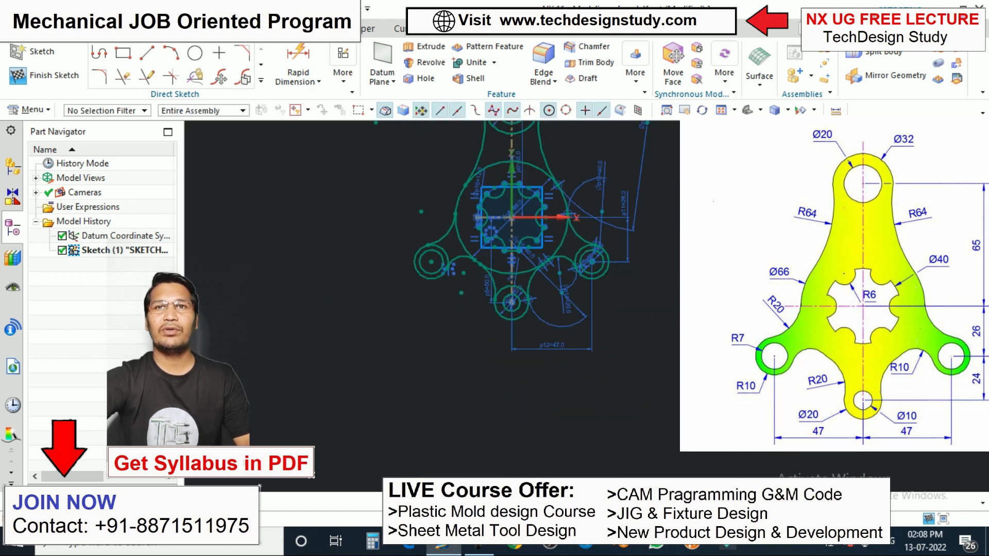
scroll(485, 232, up, 2)
shift+middle_drag(484, 231, 449, 265)
scroll(449, 214, down, 1)
shift+middle_drag(446, 210, 433, 219)
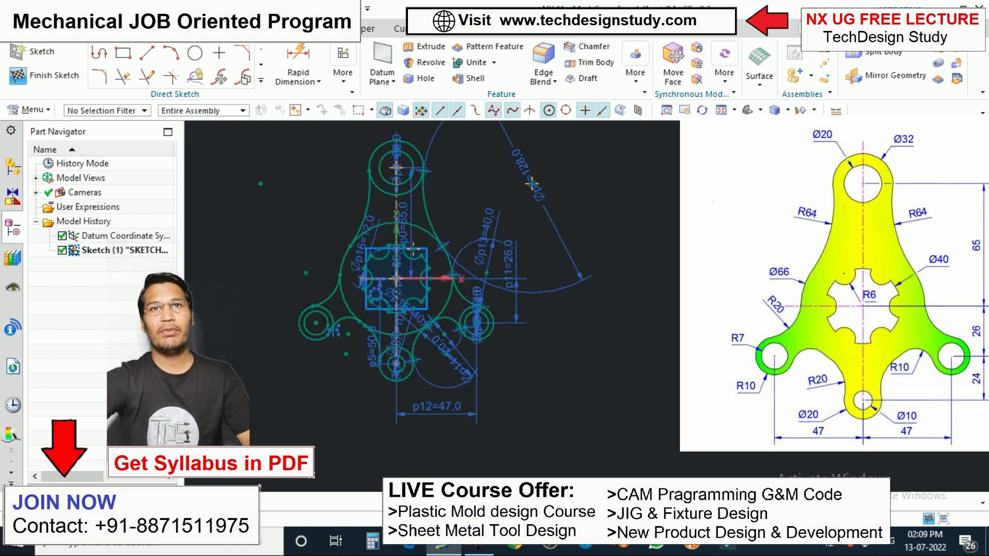
key(t)
scroll(543, 215, down, 2)
scroll(435, 201, up, 4)
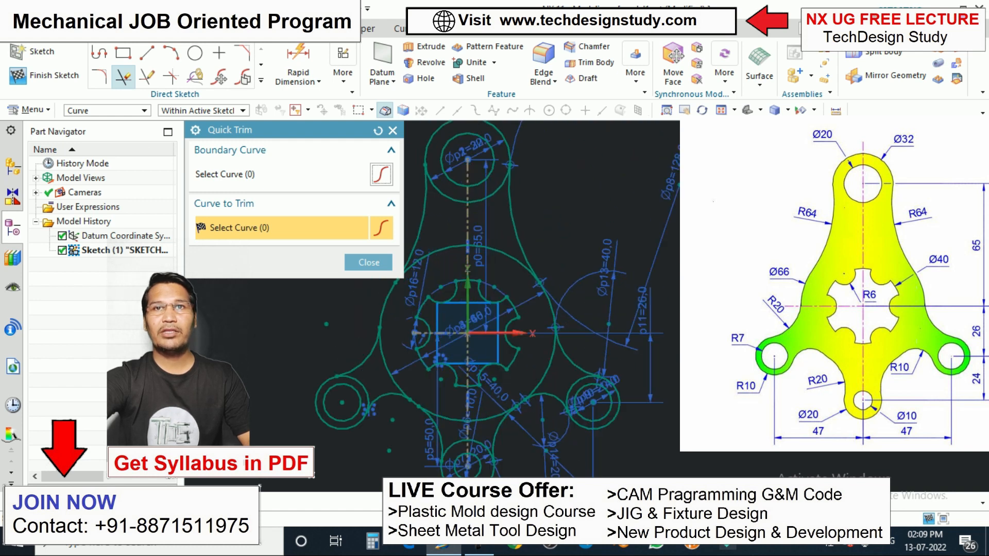
click(438, 190)
scroll(438, 190, down, 3)
scroll(503, 299, up, 5)
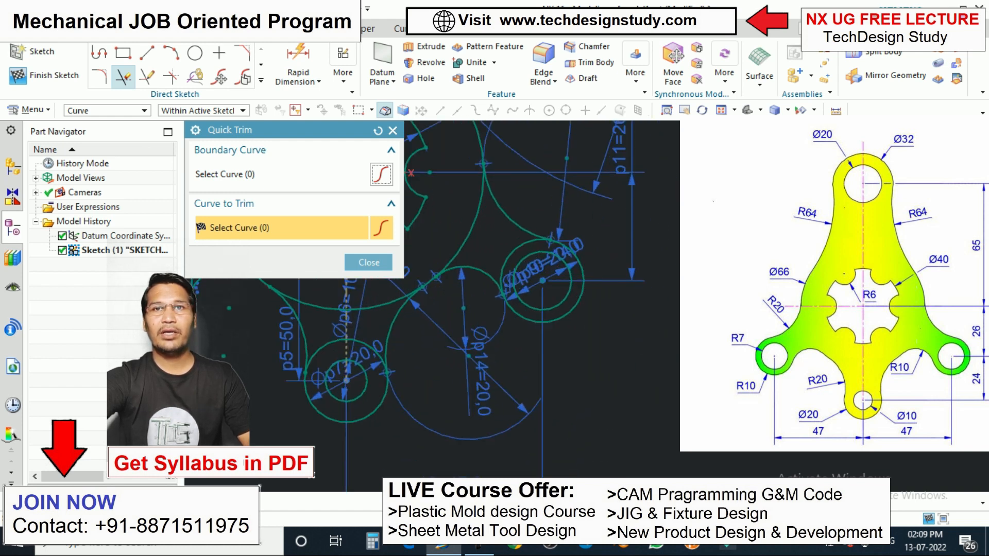
click(504, 271)
scroll(587, 262, down, 5)
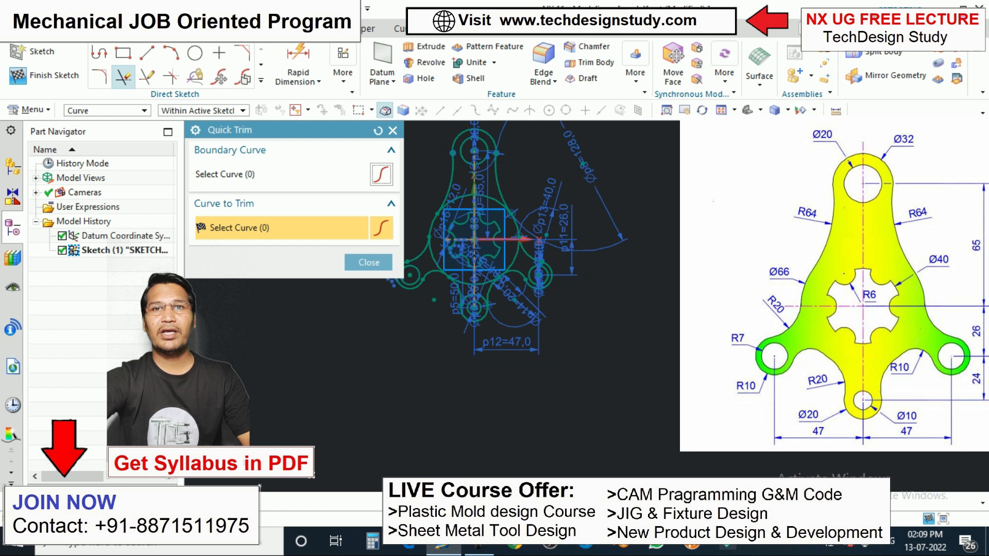
scroll(457, 281, up, 5)
click(535, 335)
Trim the remaining segments of the large central circle that lie inside the bracket's outer profile
scroll(548, 319, down, 3)
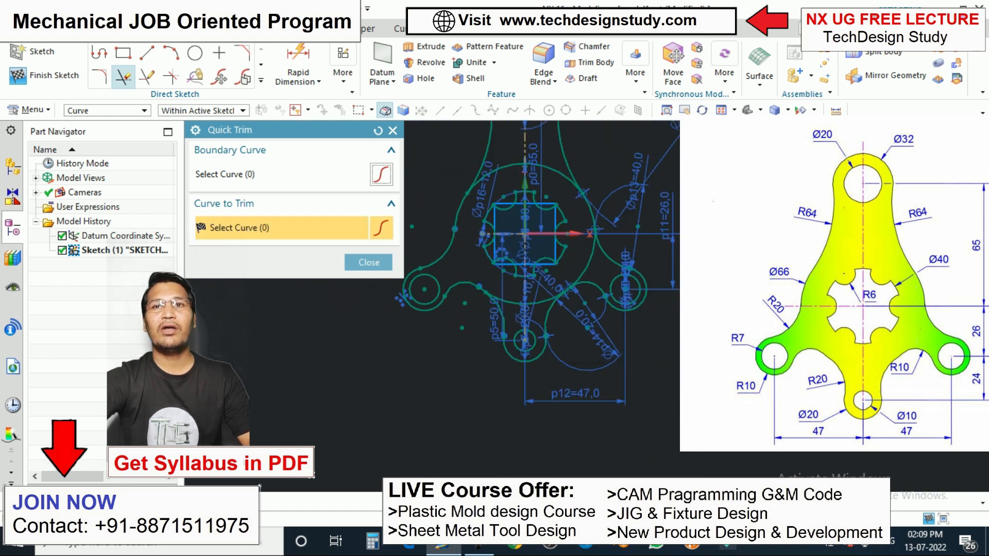
scroll(539, 285, up, 2)
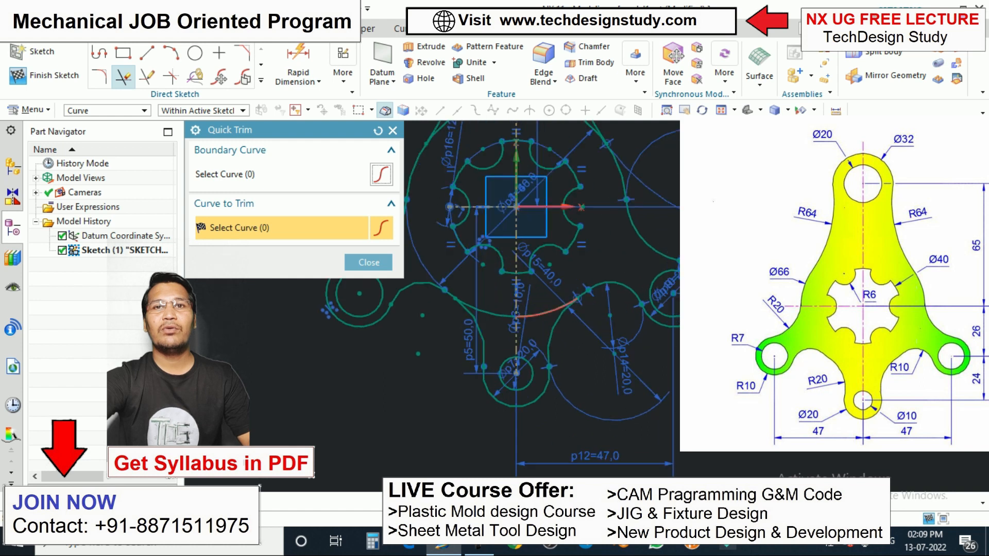
scroll(562, 304, down, 3)
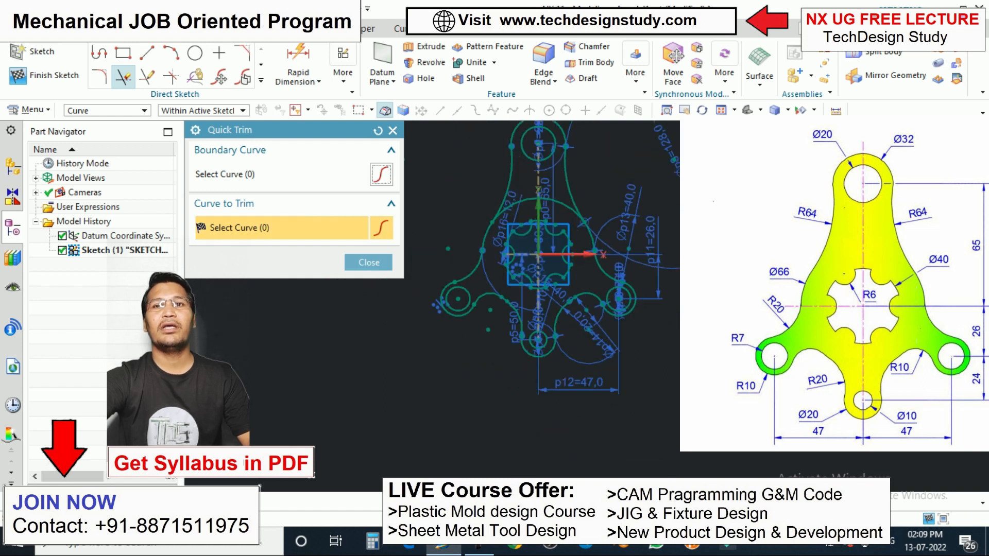
scroll(582, 291, up, 3)
scroll(561, 304, down, 4)
scroll(546, 237, up, 1)
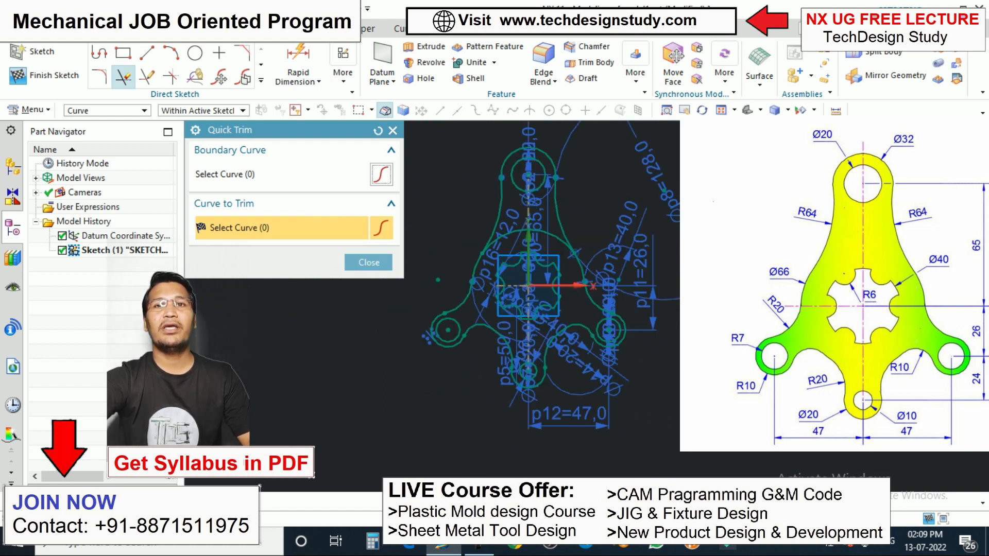
scroll(536, 239, up, 2)
click(550, 227)
click(492, 229)
scroll(455, 255, down, 3)
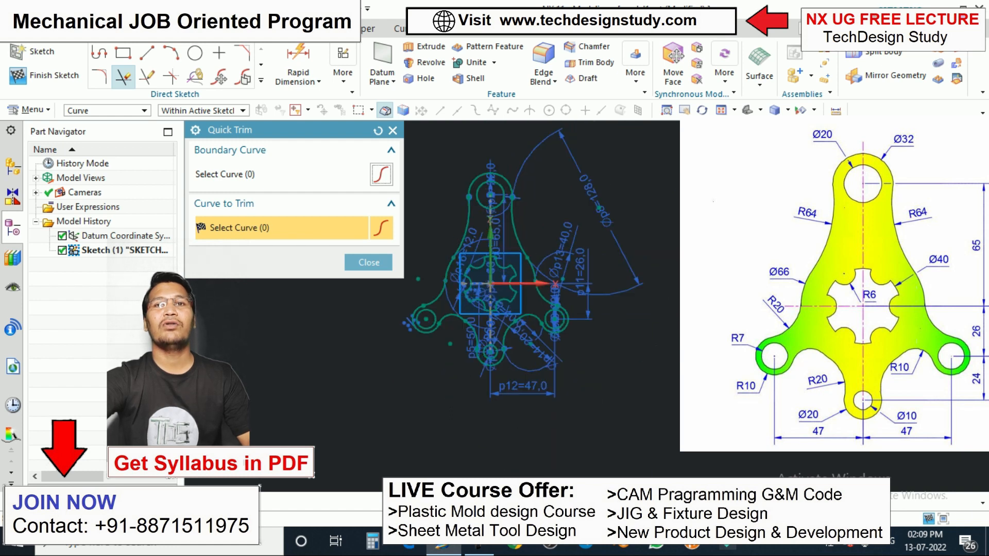
End the trimming and finish the bracket sketch
click(366, 263)
scroll(342, 263, down, 3)
scroll(439, 237, up, 4)
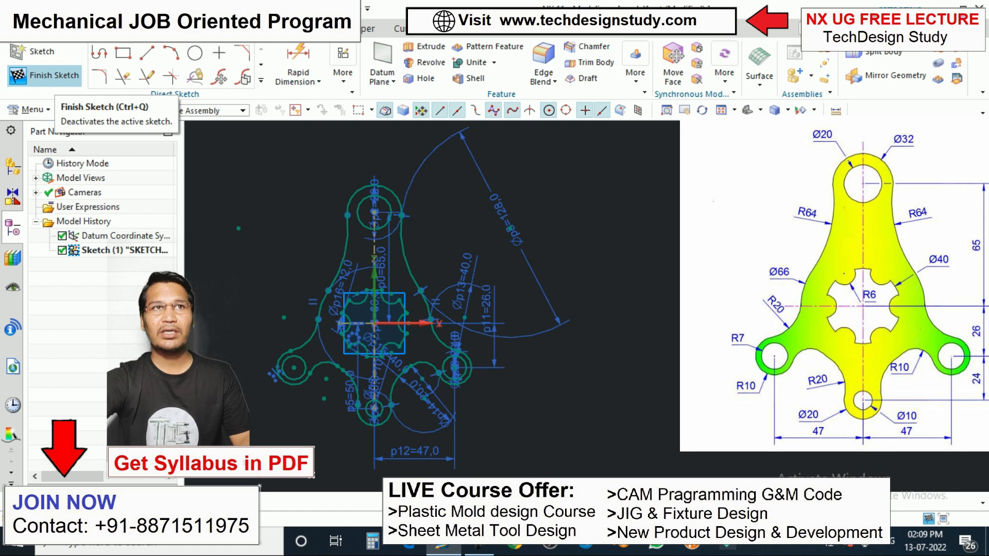
click(51, 75)
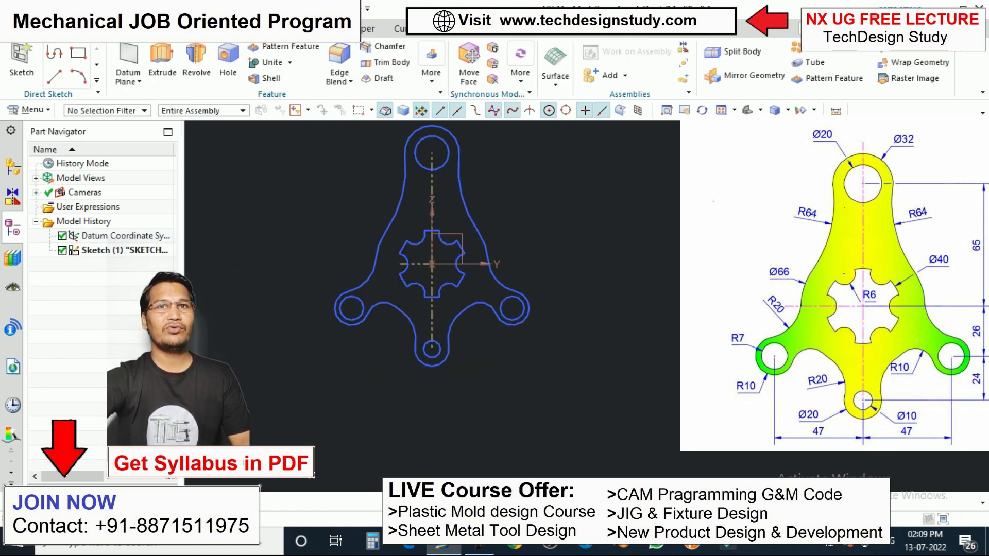
Extrude the bracket's sketch region from 0 to 10 mm, keeping the boss holes and the notched central opening
mouse_move(437, 309)
middle_down()
mouse_move(443, 247)
mouse_move(479, 221)
mouse_move(502, 266)
middle_up()
scroll(534, 213, up, 1)
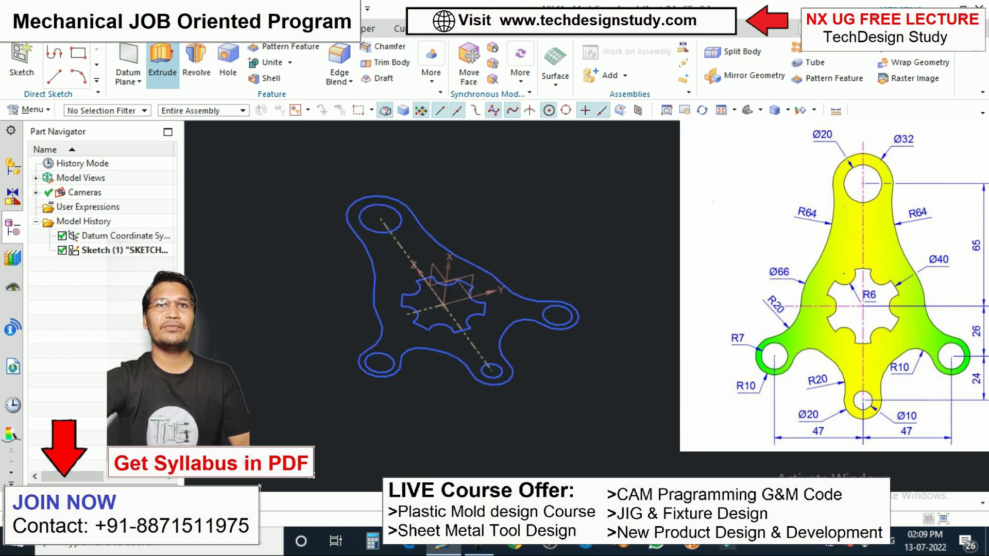
click(161, 61)
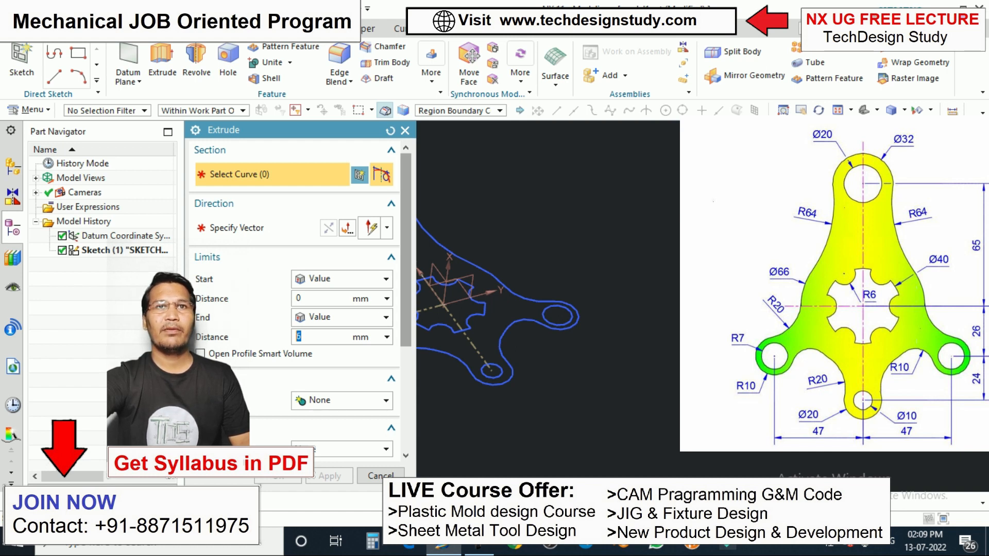
scroll(490, 253, down, 2)
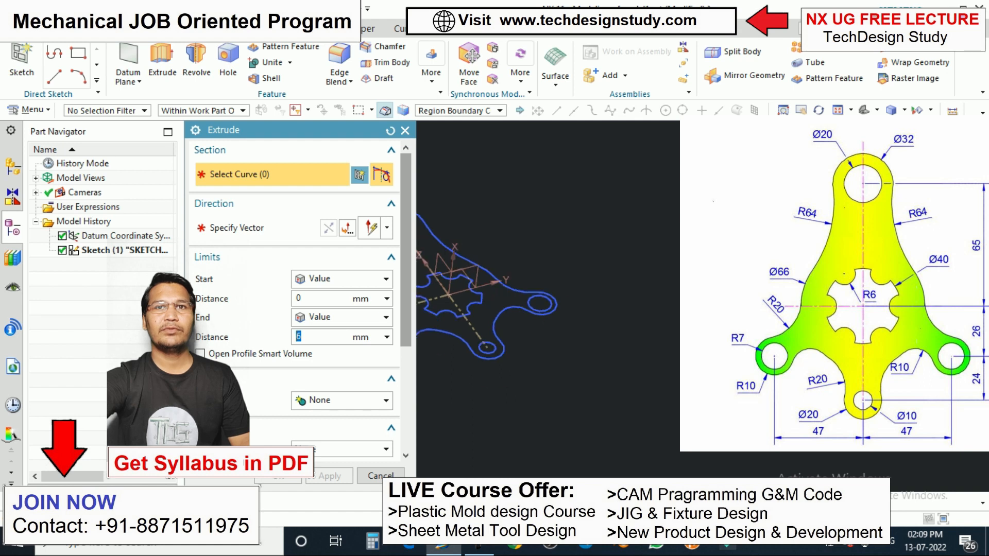
click(490, 282)
scroll(477, 257, down, 2)
scroll(478, 256, up, 3)
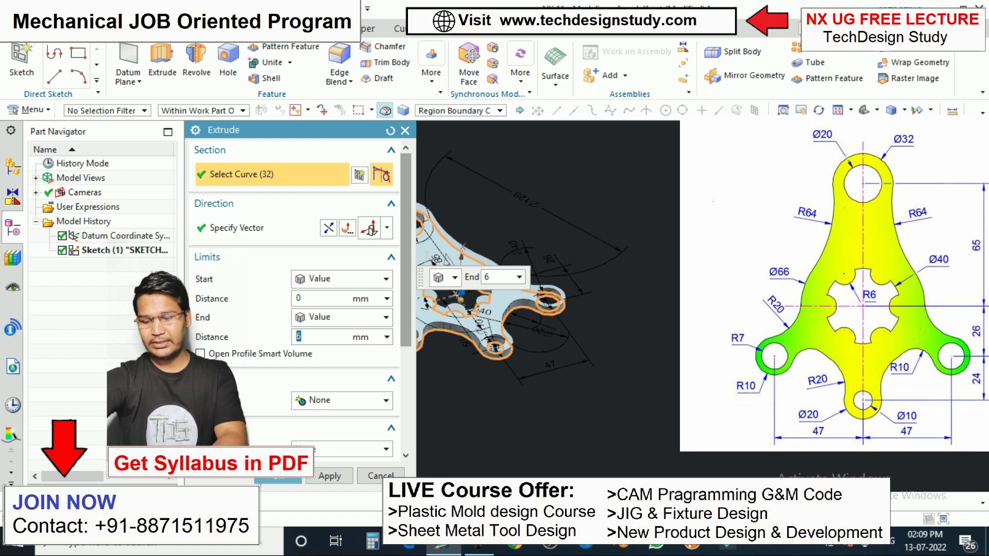
key(Return)
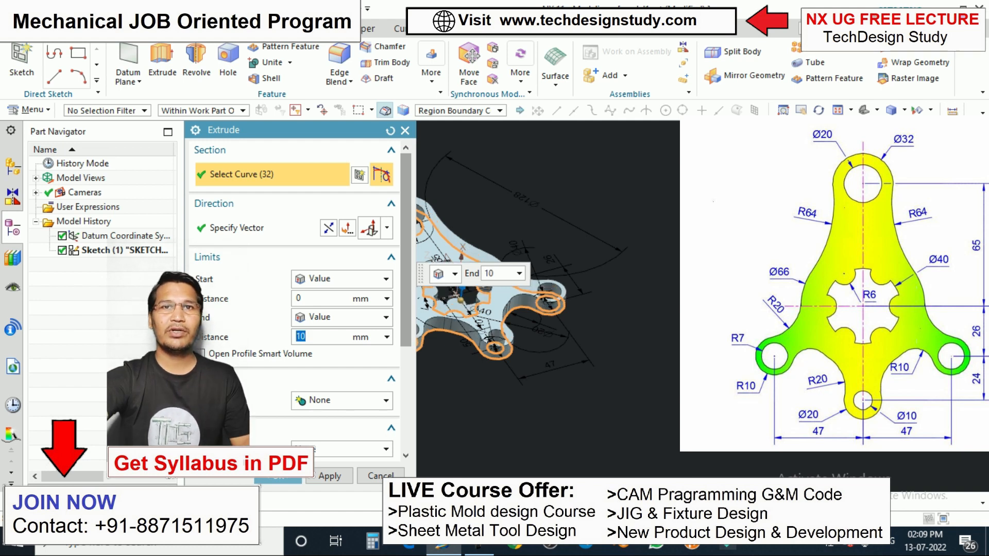
key(Return)
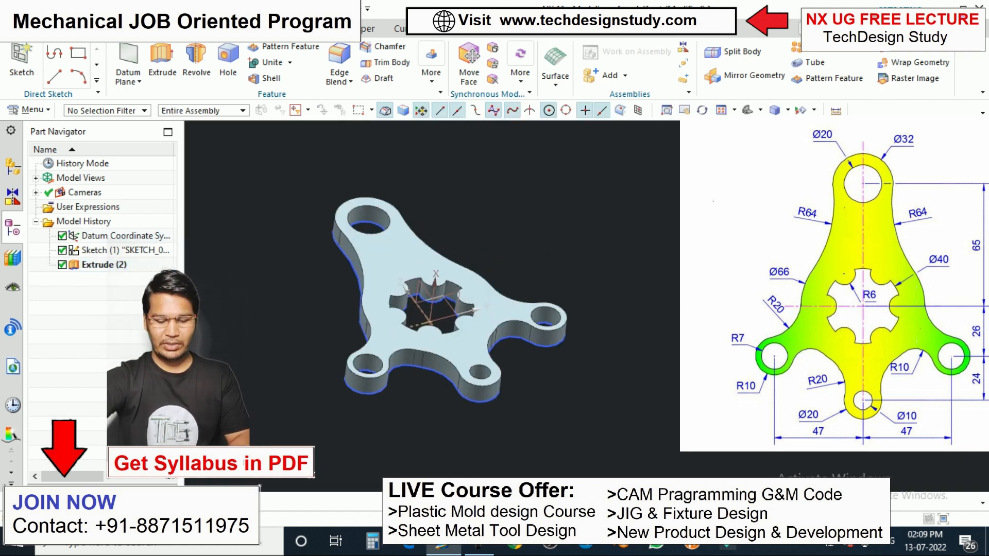
key(ctrl+b)
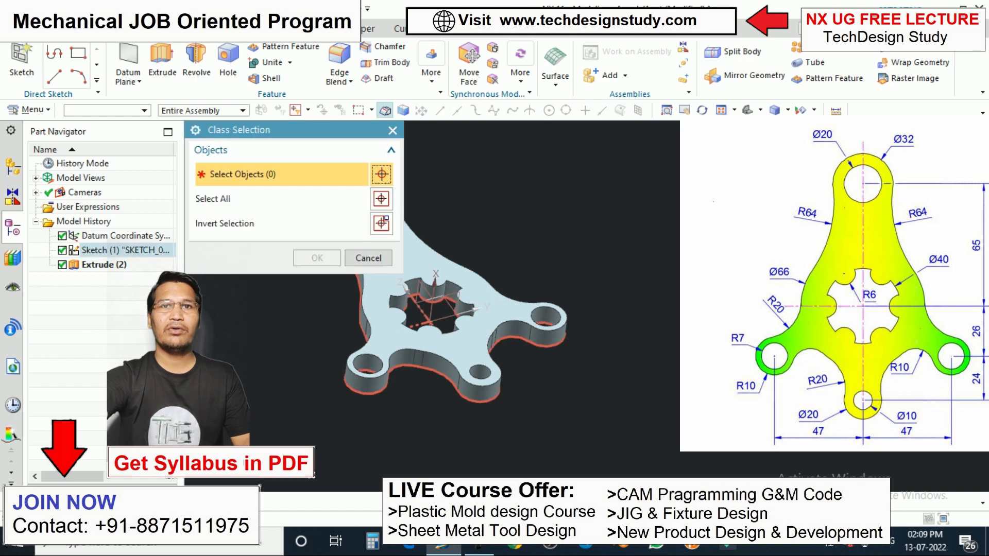
click(444, 298)
key(Escape)
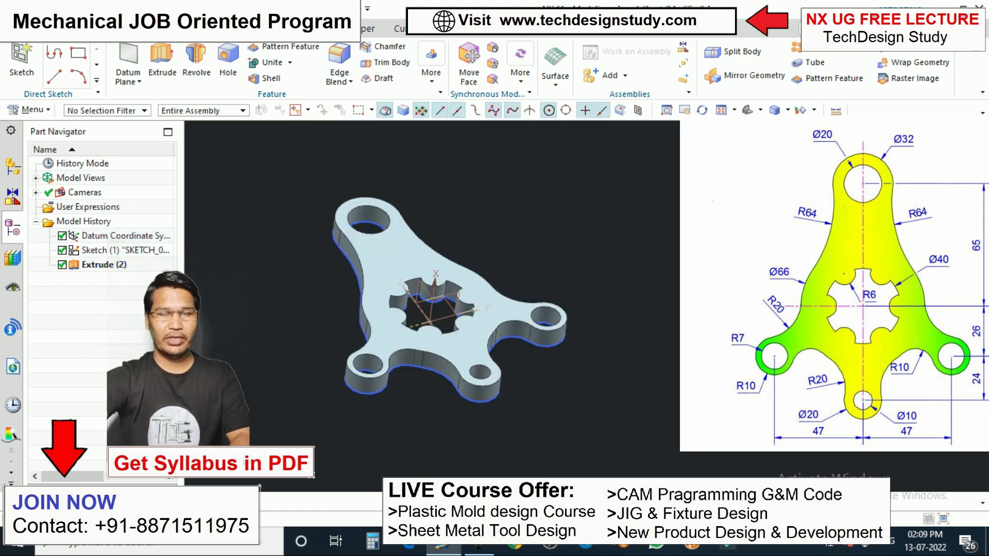
Change the extruded bracket body's display colour to yellow-green
key(ctrl+j)
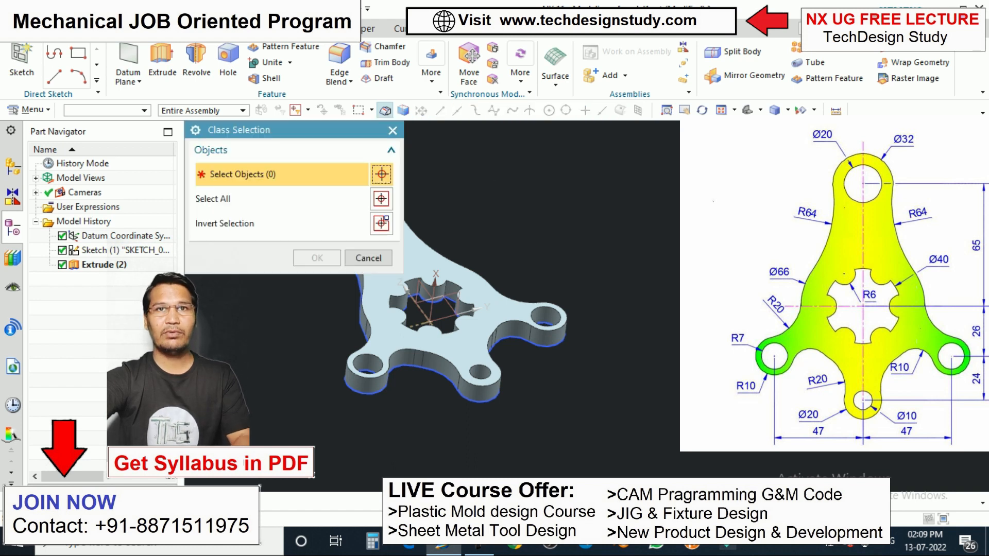
click(515, 330)
click(316, 257)
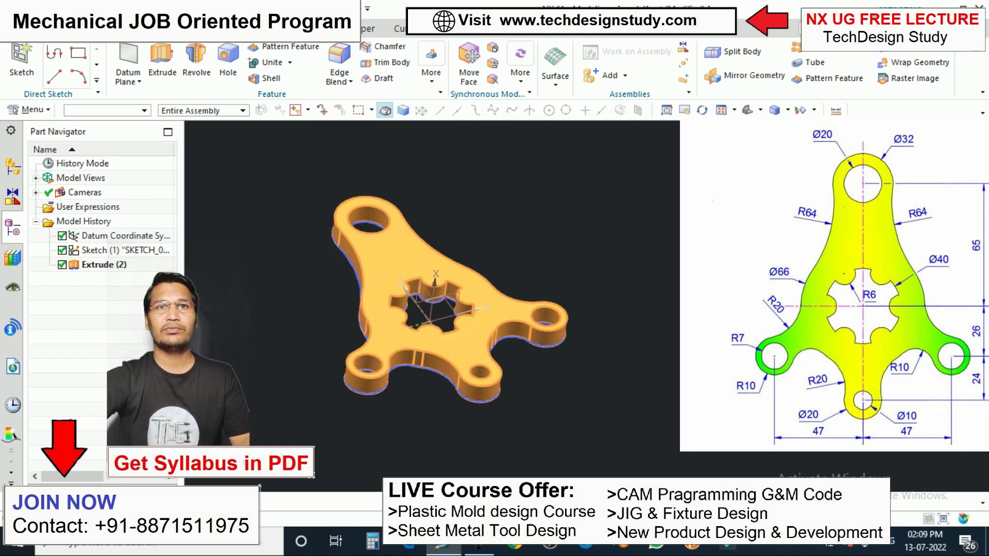
click(350, 213)
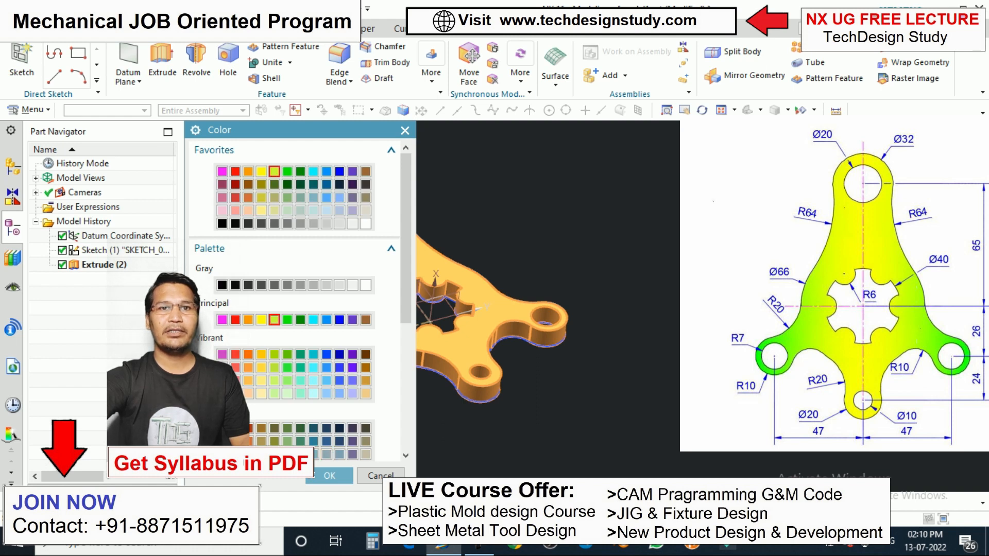
click(330, 476)
click(278, 481)
Hide the bracket's sketch curves, leaving only the coloured solid and the datum coordinate system displayed
scroll(371, 242, down, 2)
middle_drag(391, 288, 381, 268)
key(F8)
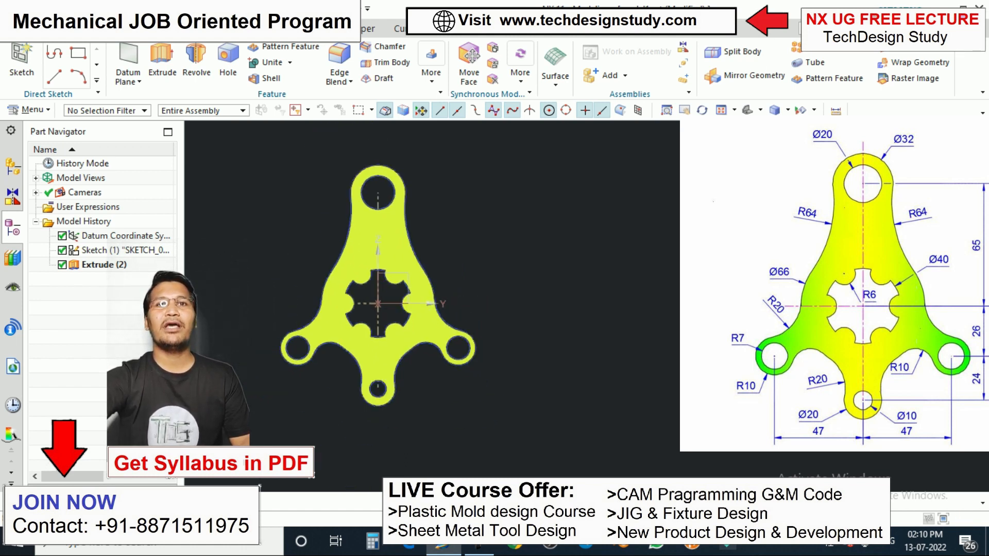
key(Home)
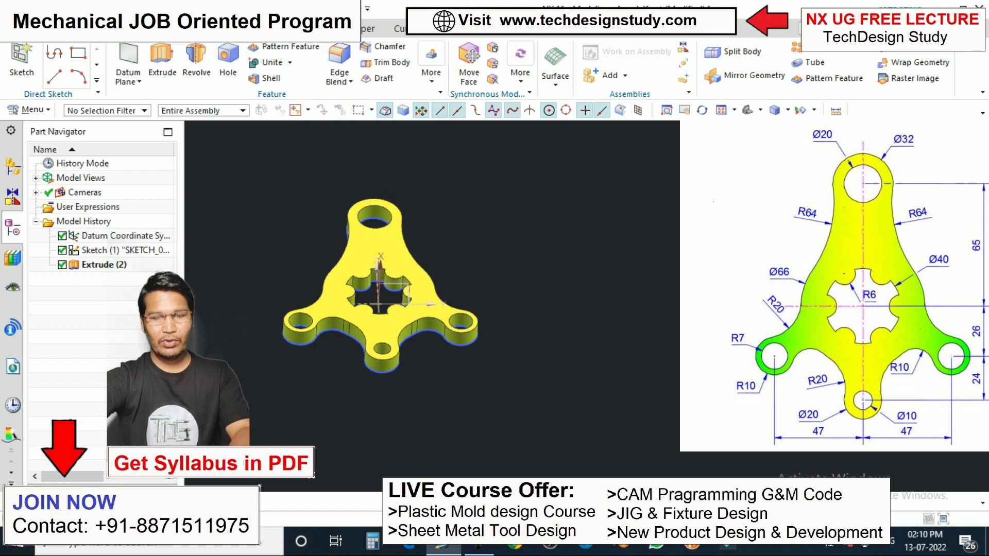
key(F8)
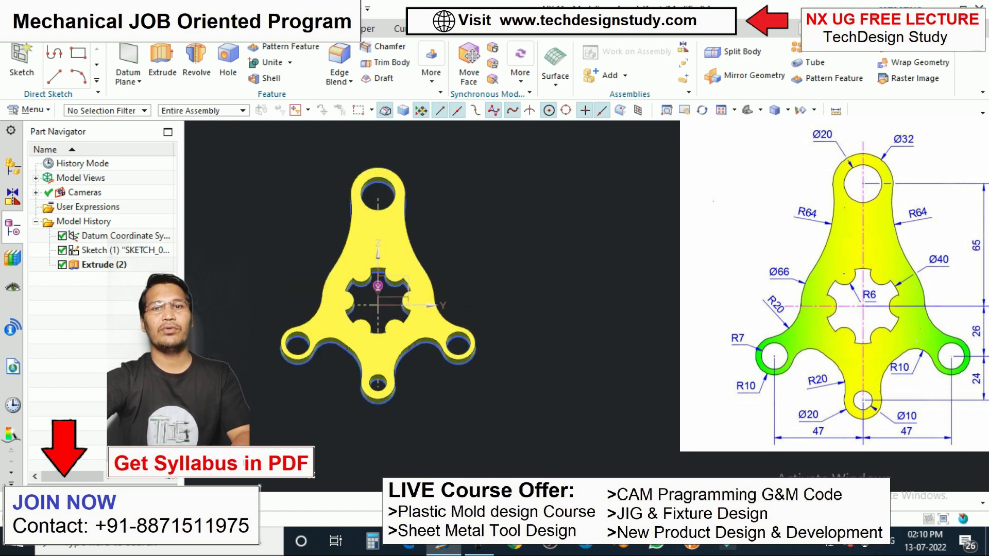
key(Home)
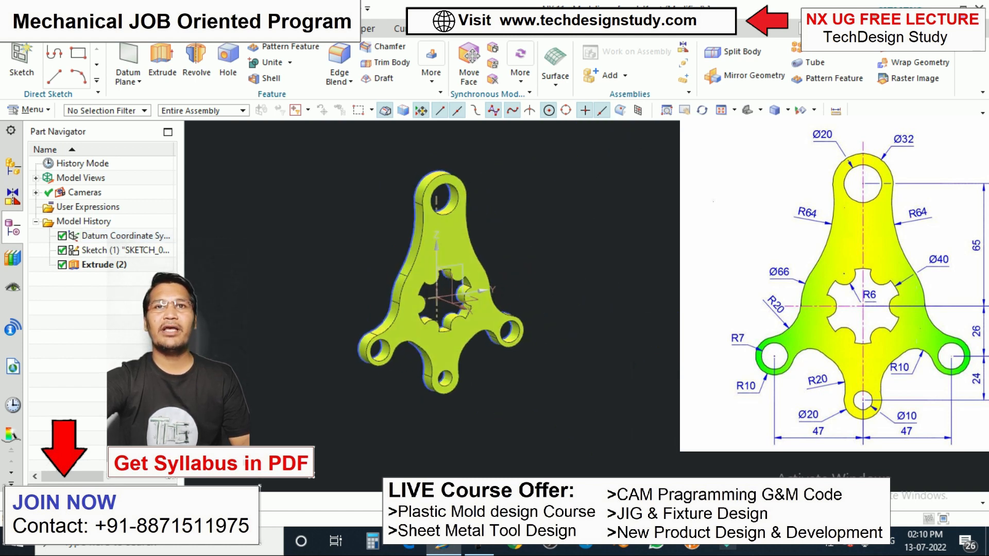
scroll(447, 320, up, 3)
right_click(418, 193)
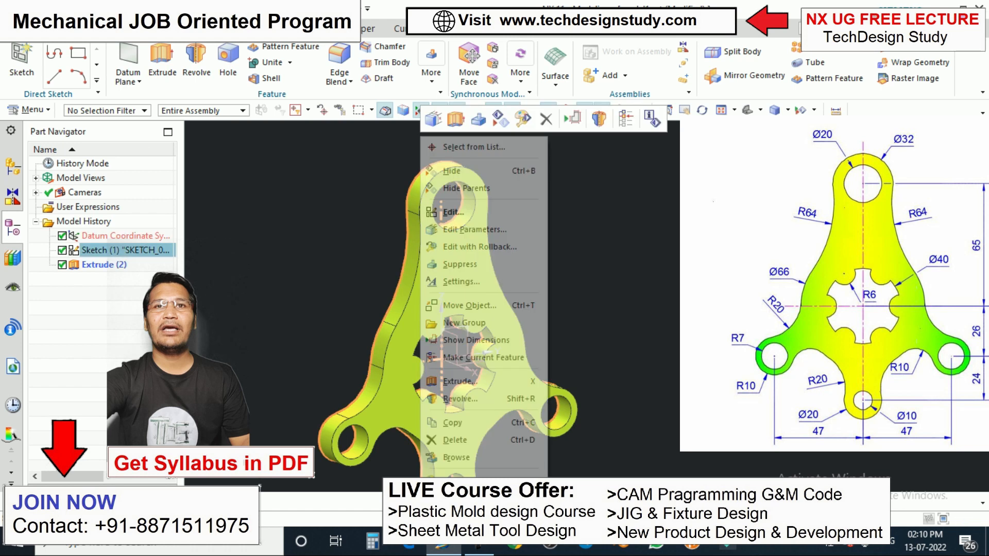
click(452, 171)
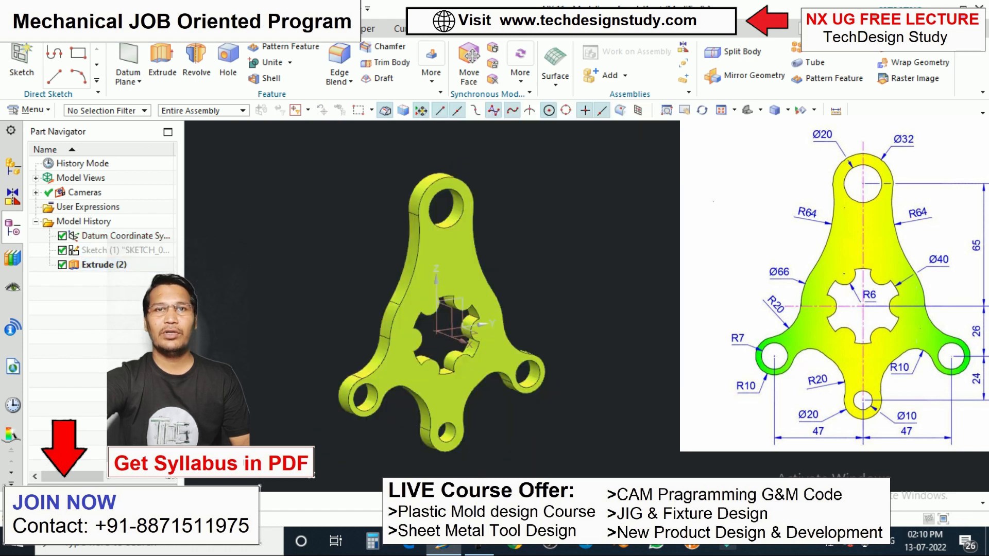
Delete both the bracket's sketch and its extrusion from the model history, keeping the datum coordinate system
key(F8)
scroll(402, 245, down, 4)
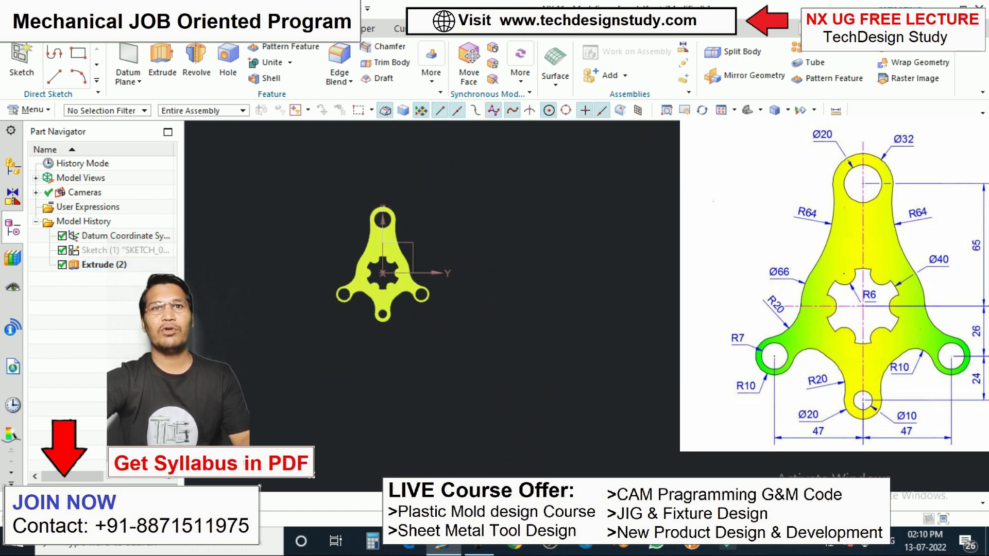
scroll(412, 249, up, 5)
scroll(417, 258, down, 1)
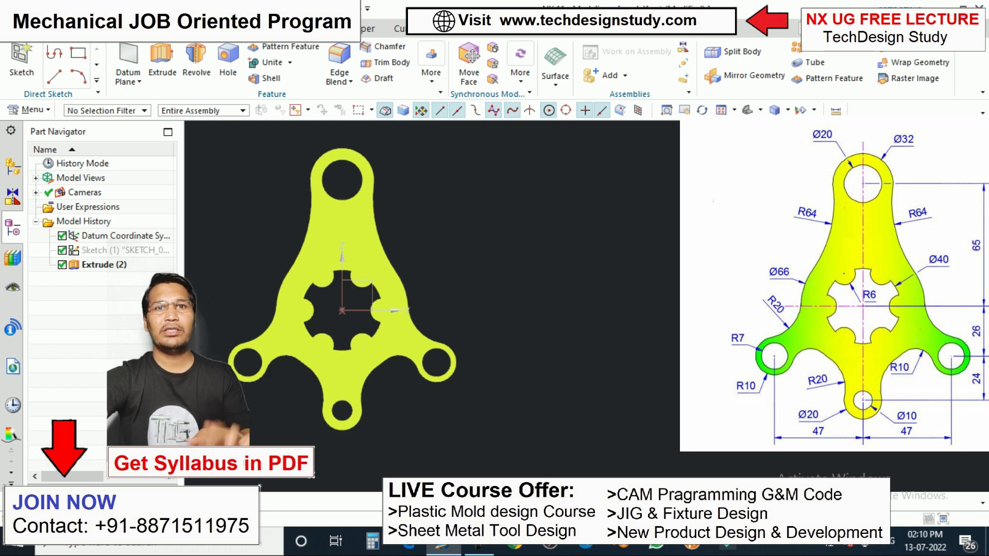
scroll(441, 254, down, 1)
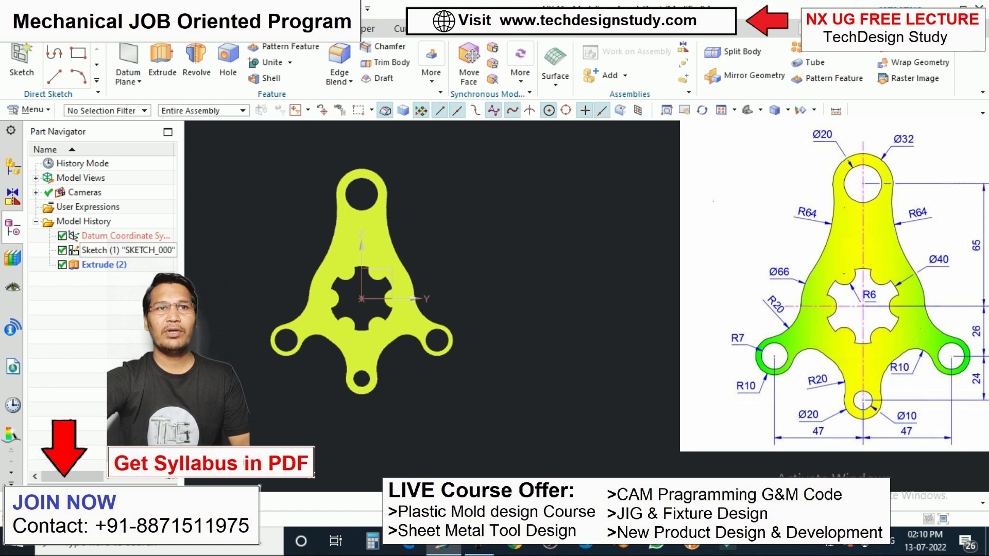
click(124, 250)
ctrl+click(114, 265)
key(Delete)
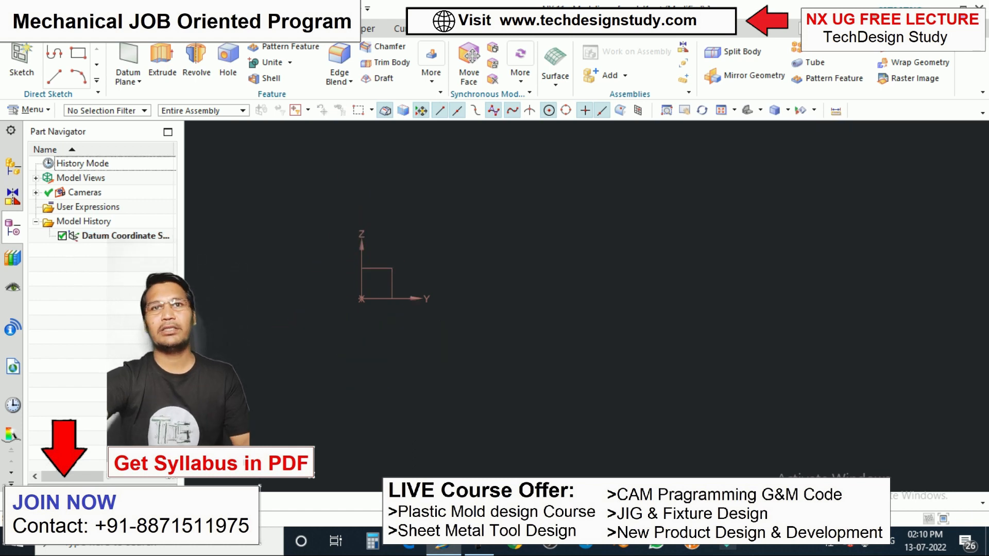
Start a new sketch on the XZ plane of the datum coordinate system
mouse_move(361, 299)
shift+middle_down()
mouse_move(484, 285)
mouse_move(454, 335)
mouse_move(464, 325)
shift+middle_up()
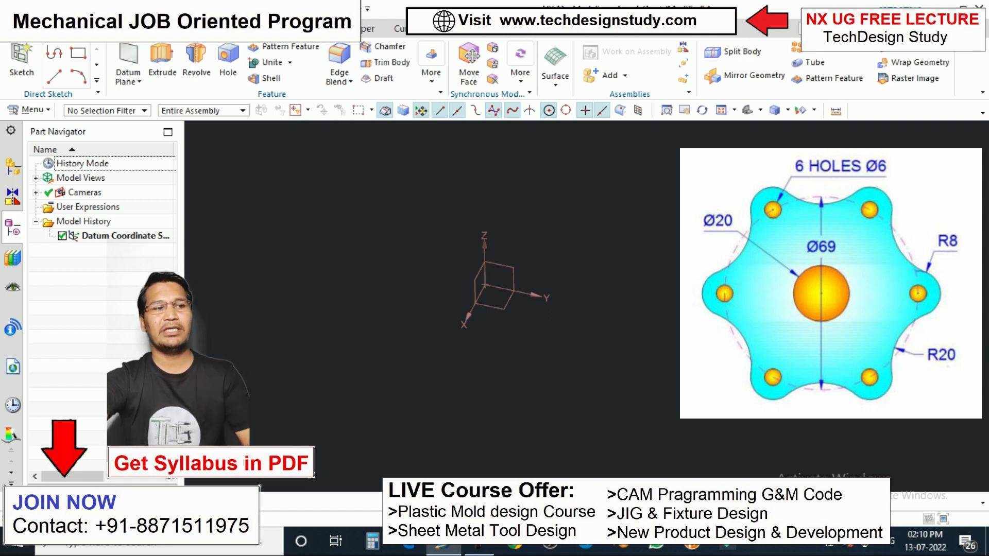
click(20, 60)
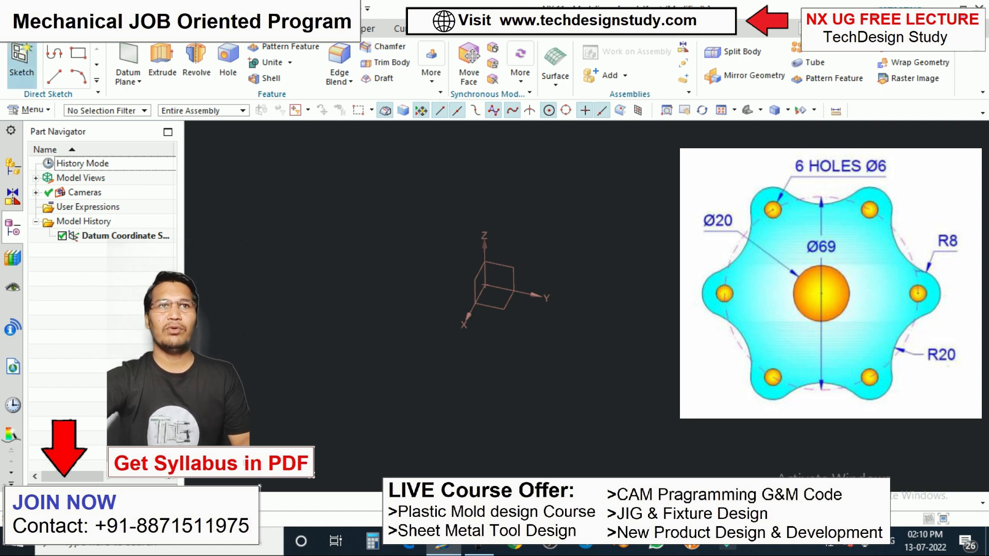
click(317, 312)
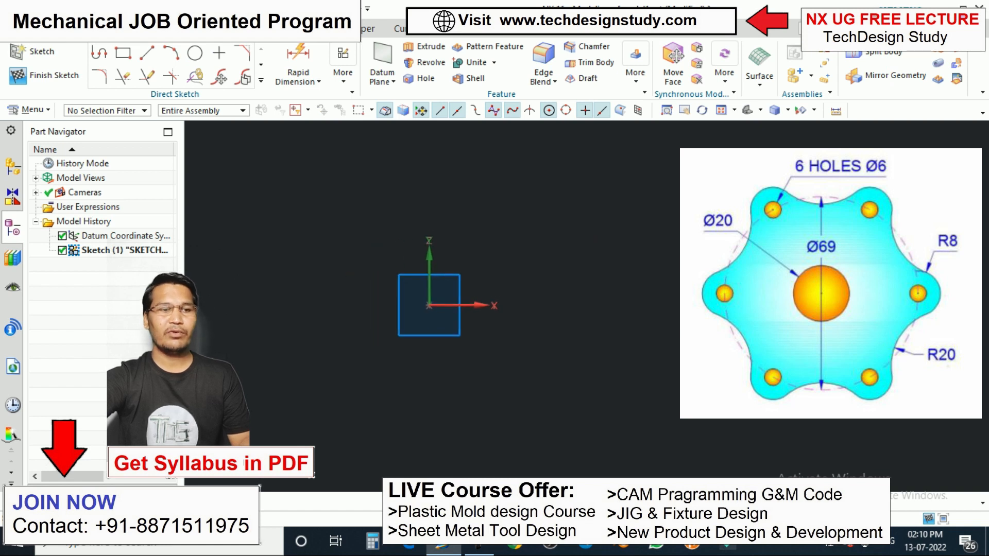
Draw a 20 mm diameter circle centred on the sketch origin and move its dimension text clear of the circle
key(o)
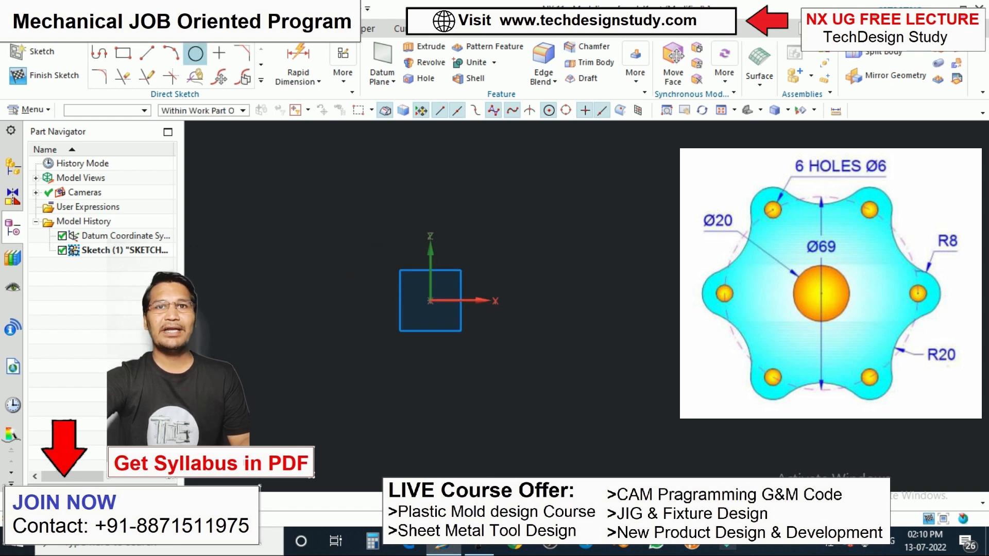
click(431, 301)
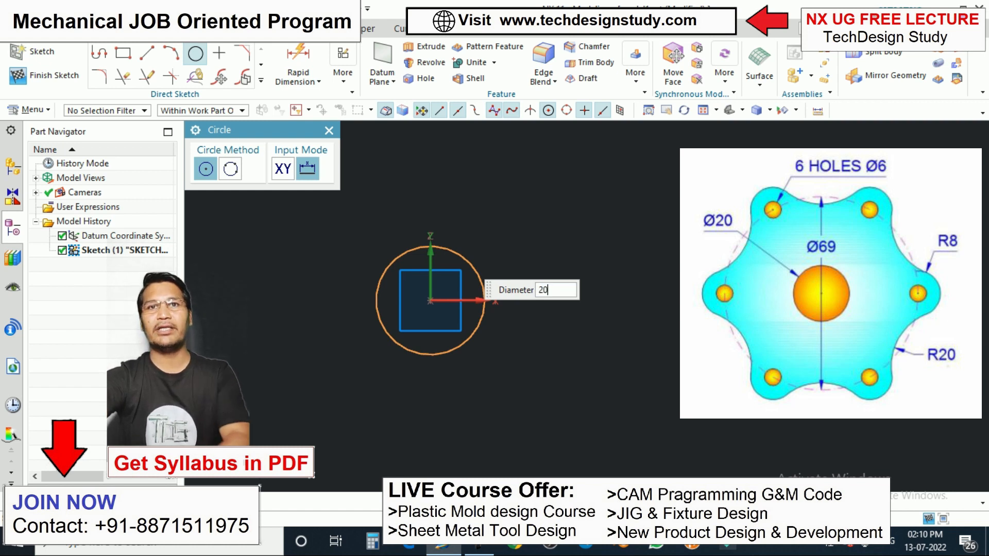
key(Return)
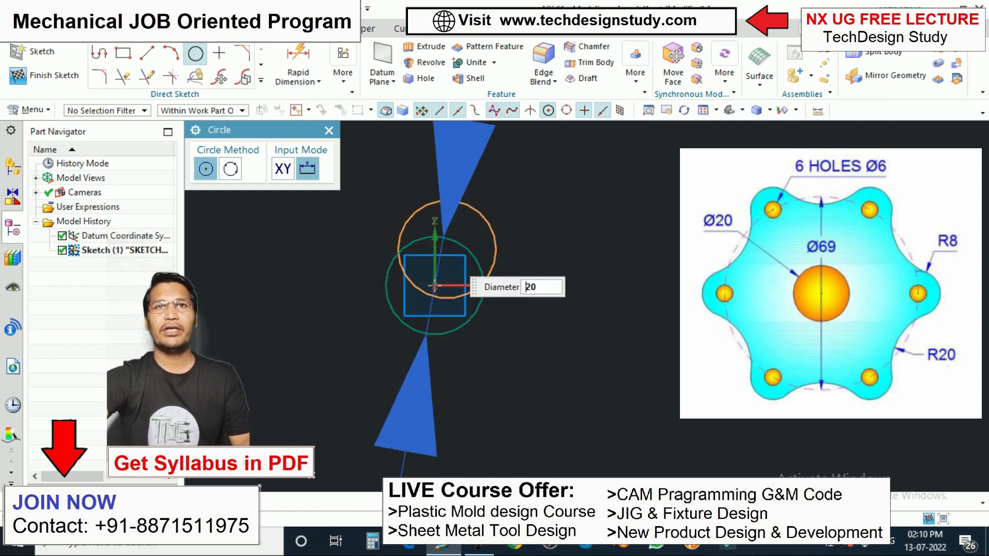
key(Escape)
drag(436, 155, 477, 222)
scroll(455, 219, down, 1)
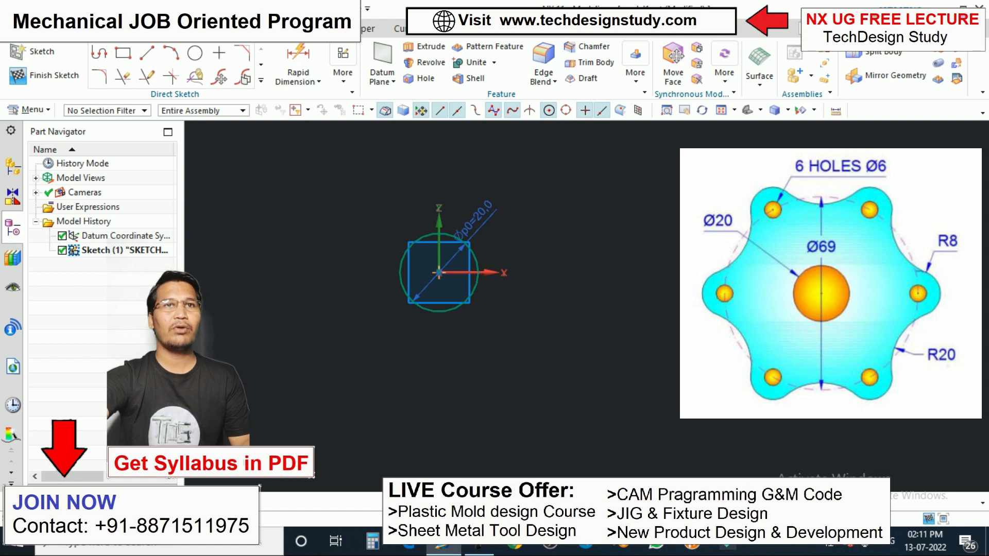
Draw a 69 mm diameter pitch circle centred on the sketch origin
click(195, 54)
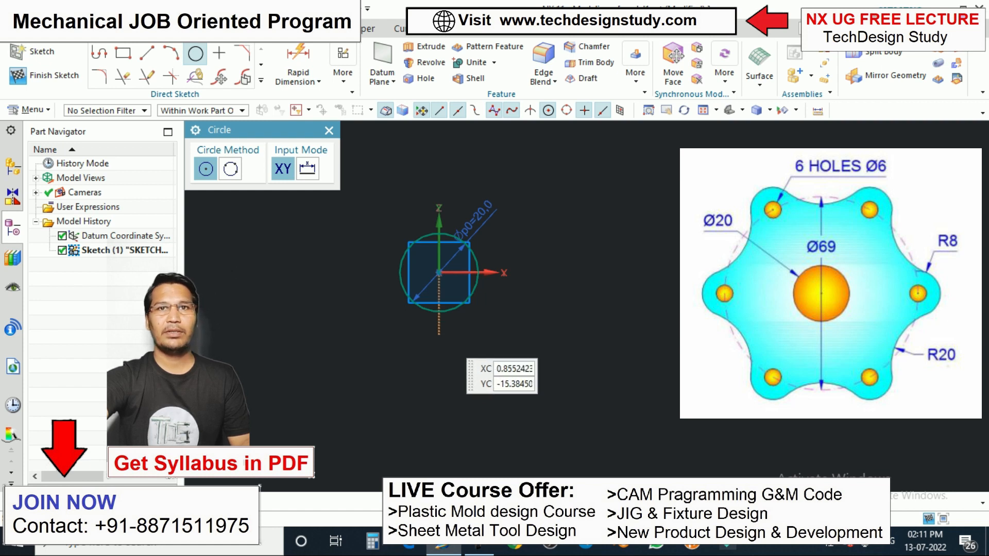
click(438, 272)
scroll(439, 355, down, 3)
scroll(480, 272, up, 2)
scroll(480, 259, down, 3)
scroll(485, 265, up, 2)
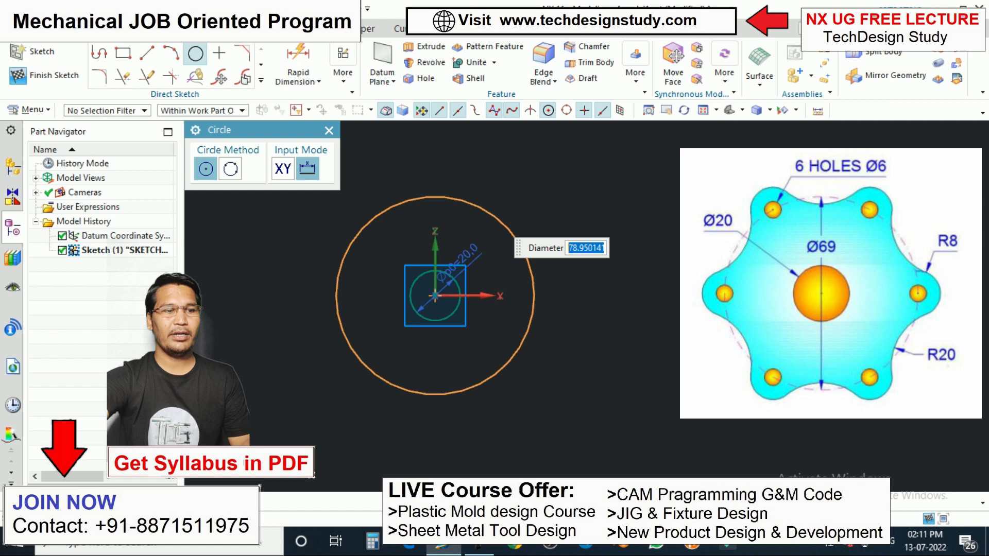
text(69)
key(Return)
scroll(399, 224, down, 2)
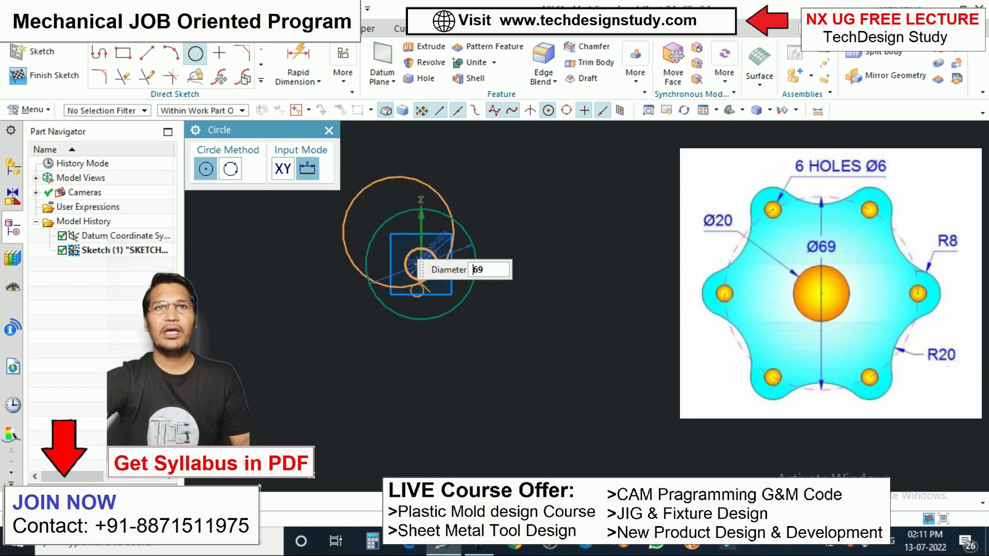
click(329, 130)
scroll(483, 257, up, 2)
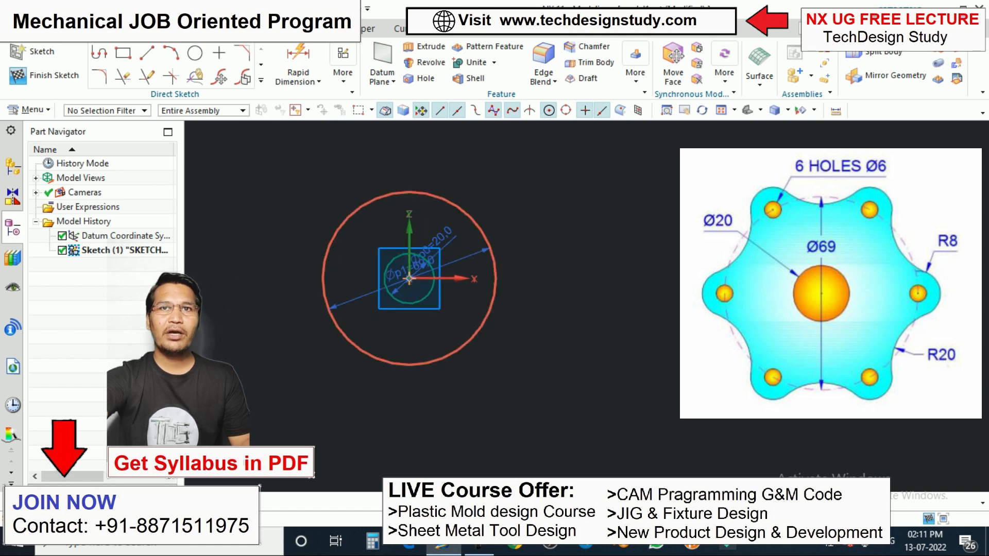
Convert the 69 mm circle to a reference curve and reposition its diameter dimension
right_click(437, 199)
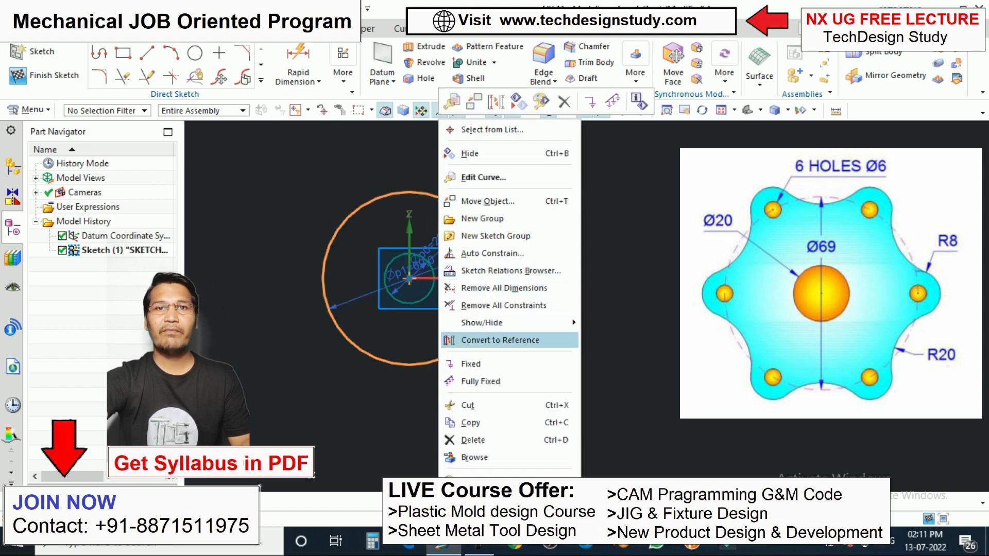
click(500, 340)
scroll(479, 333, down, 2)
scroll(464, 237, up, 3)
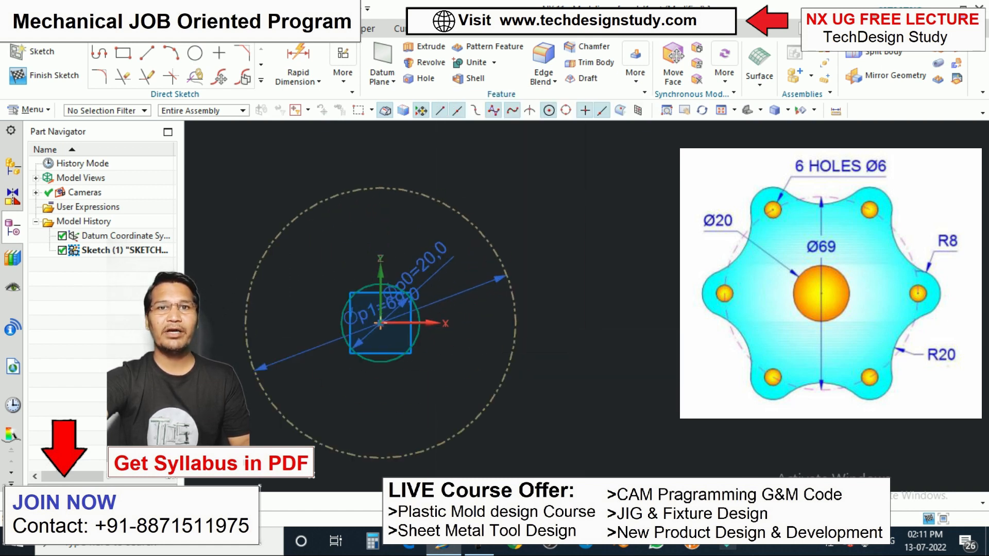
scroll(486, 222, down, 1)
drag(464, 244, 477, 261)
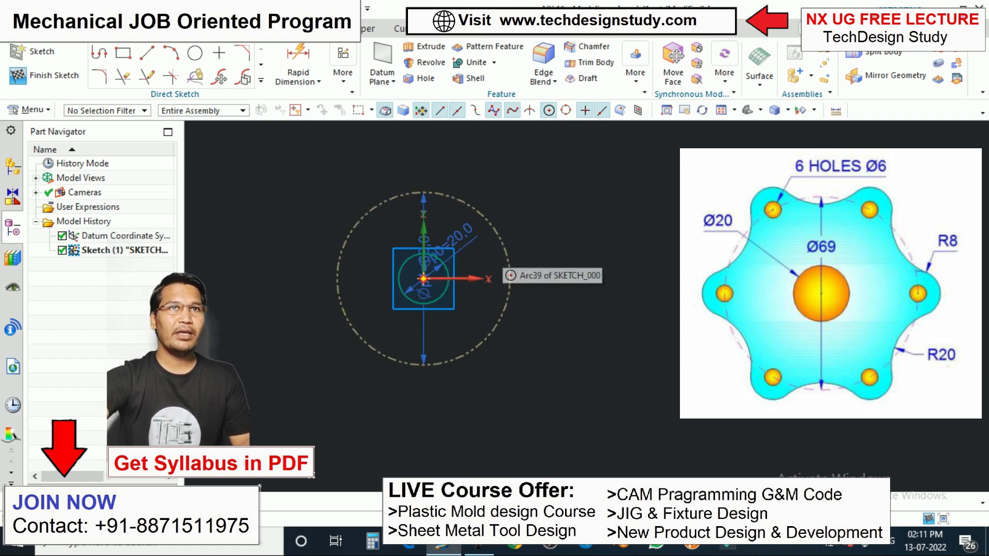
Draw a 40 mm horizontal line from the origin in the negative X direction and trim its end at the 69 mm reference circle
click(146, 53)
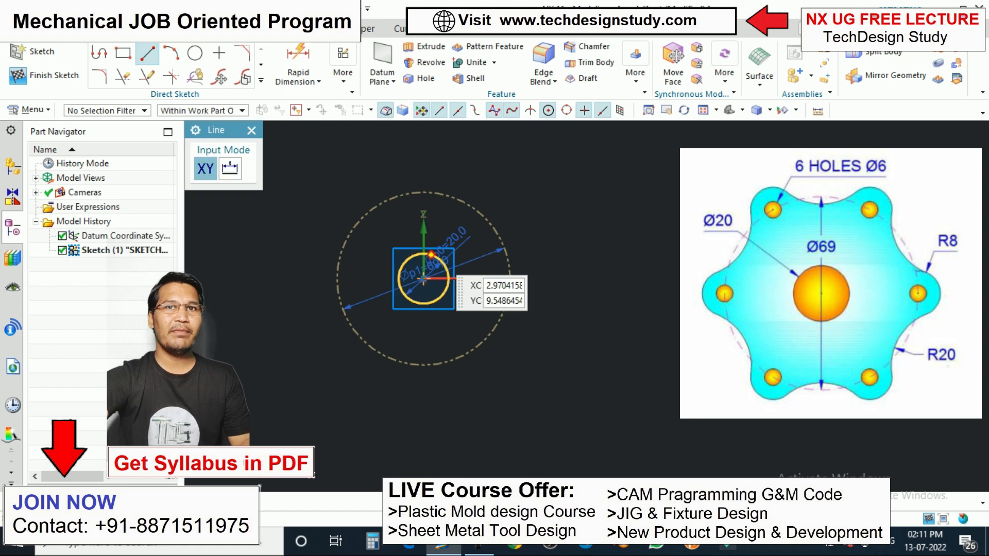
click(423, 279)
scroll(362, 274, up, 2)
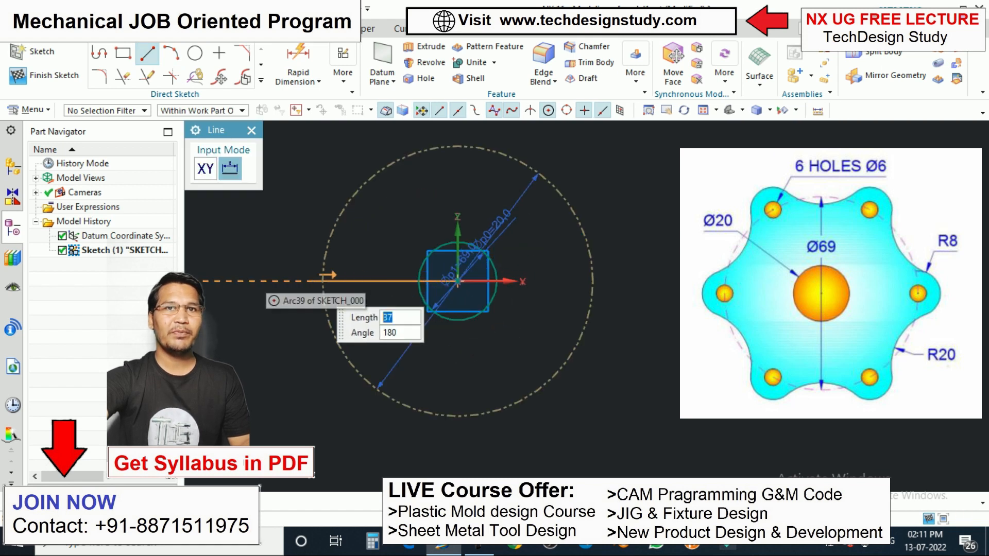
click(301, 280)
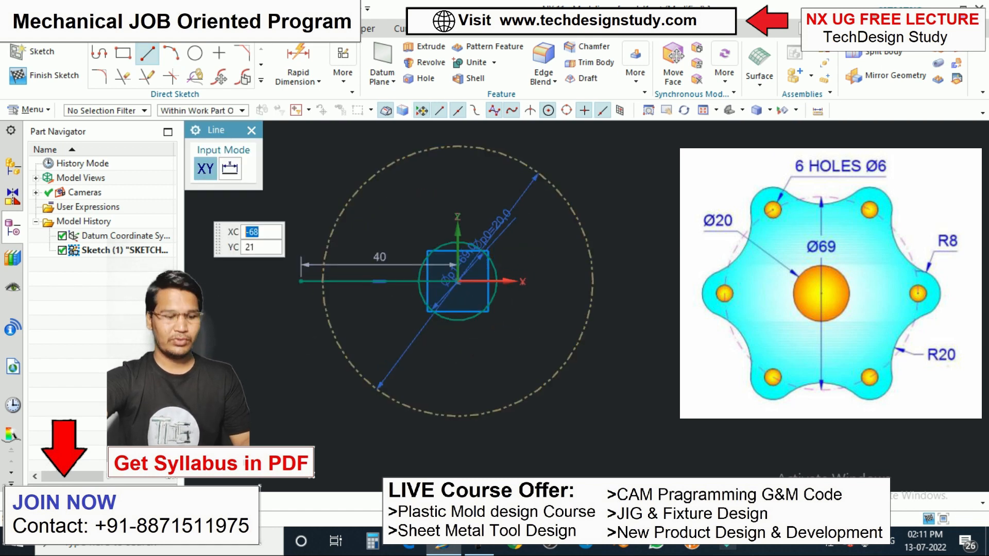
click(123, 76)
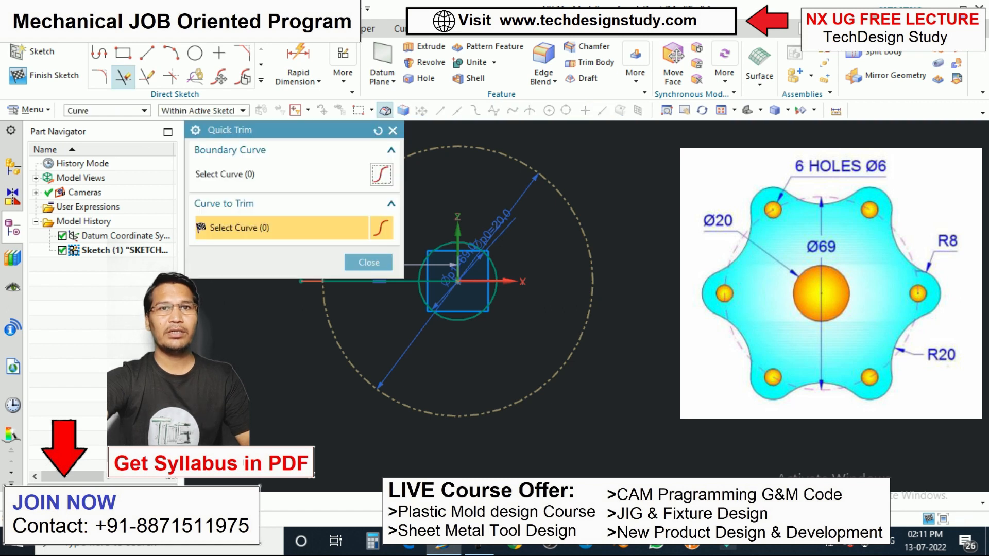
click(369, 262)
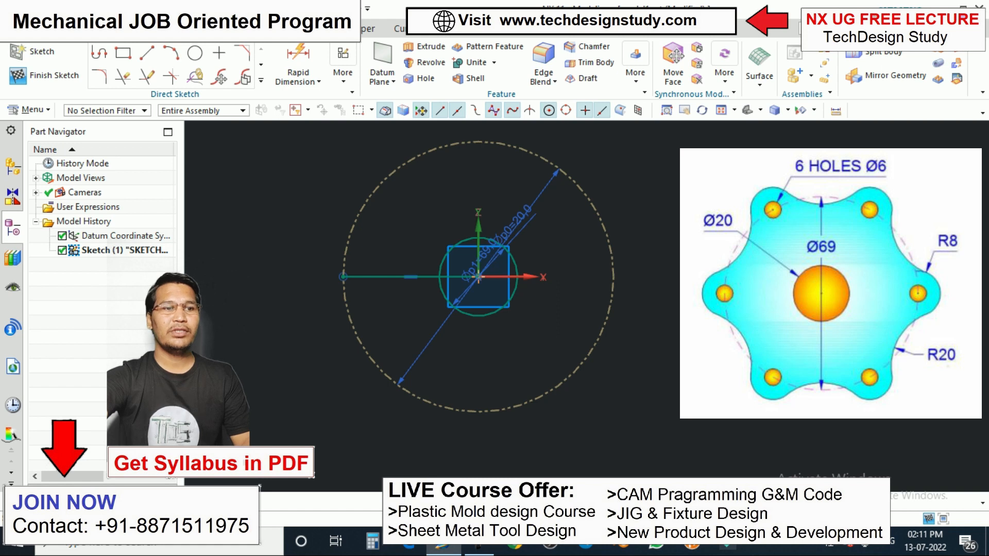
Draw a 6 mm diameter hole circle centred where the horizontal line meets the 69 mm reference circle
click(195, 53)
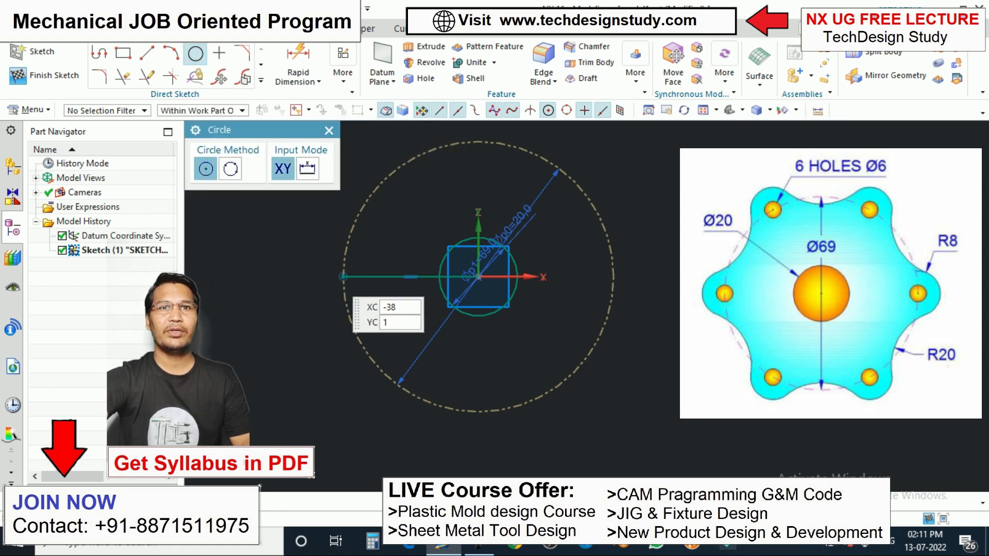
click(343, 277)
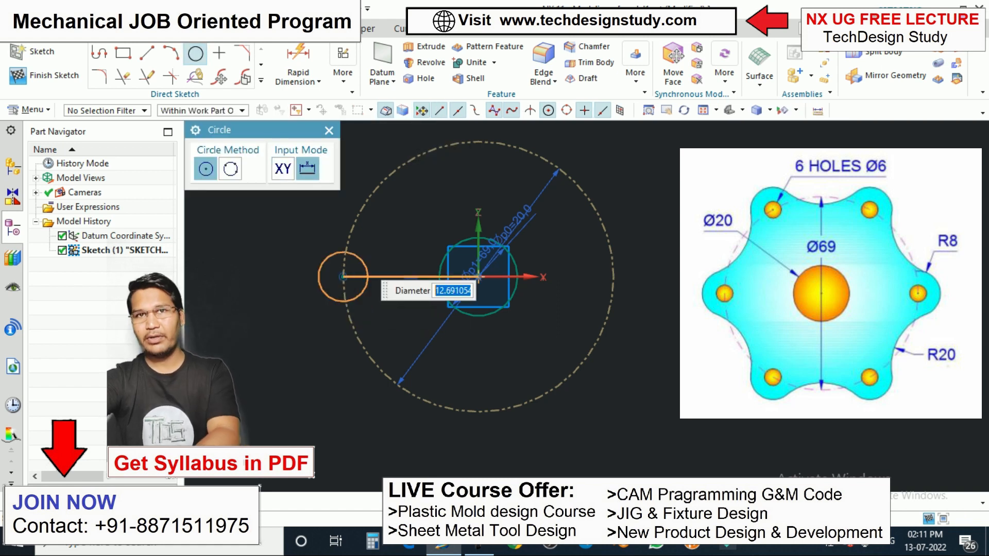
key(Return)
key(Escape)
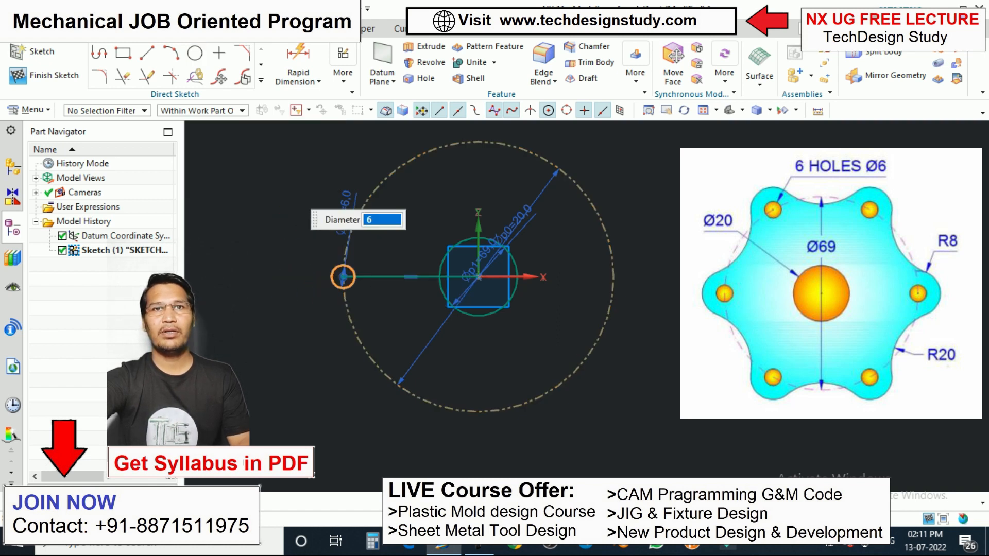
Convert the horizontal line between the origin and the 6 mm hole to a reference line
right_click(379, 276)
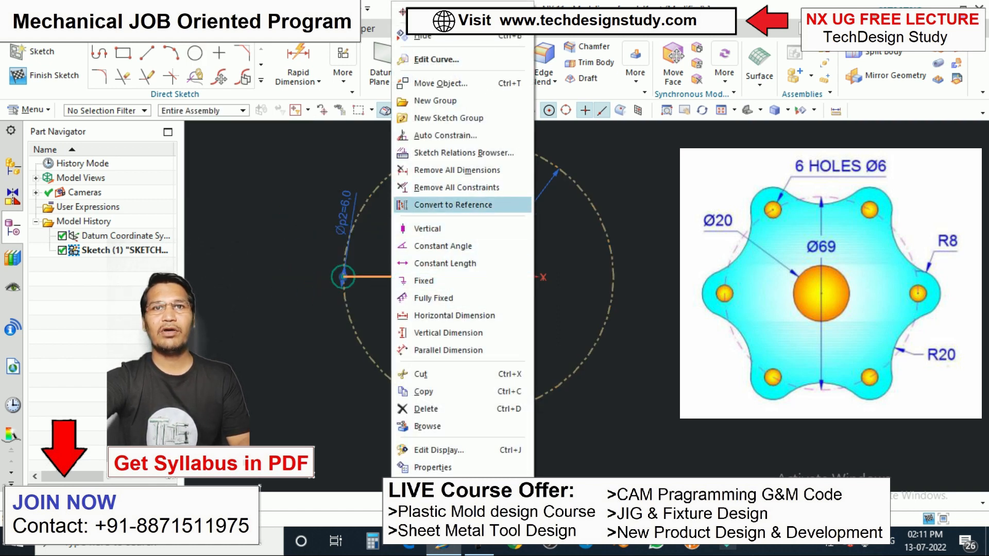
click(419, 137)
scroll(409, 250, down, 3)
scroll(384, 270, up, 2)
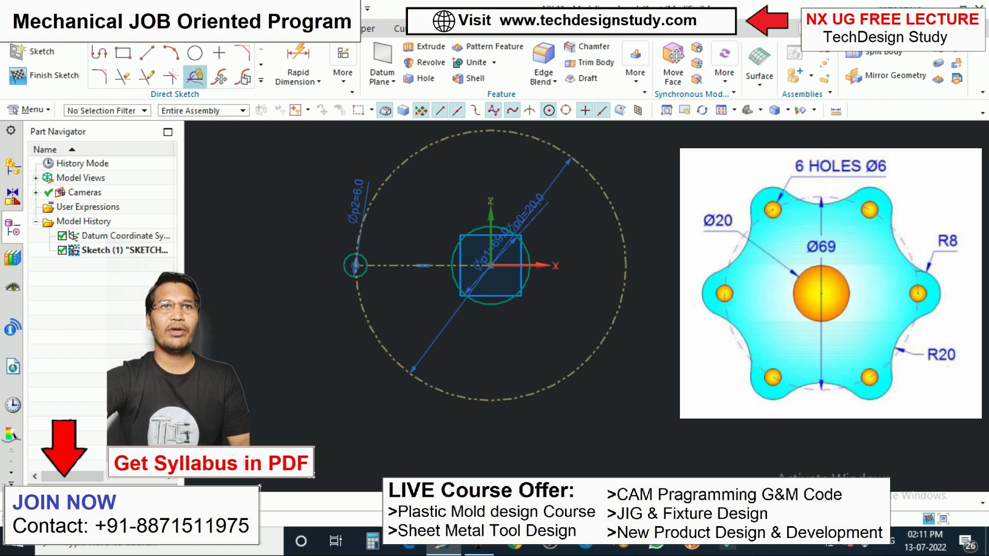
Draw an 8 mm diameter circle concentric with the 6 mm hole
click(195, 53)
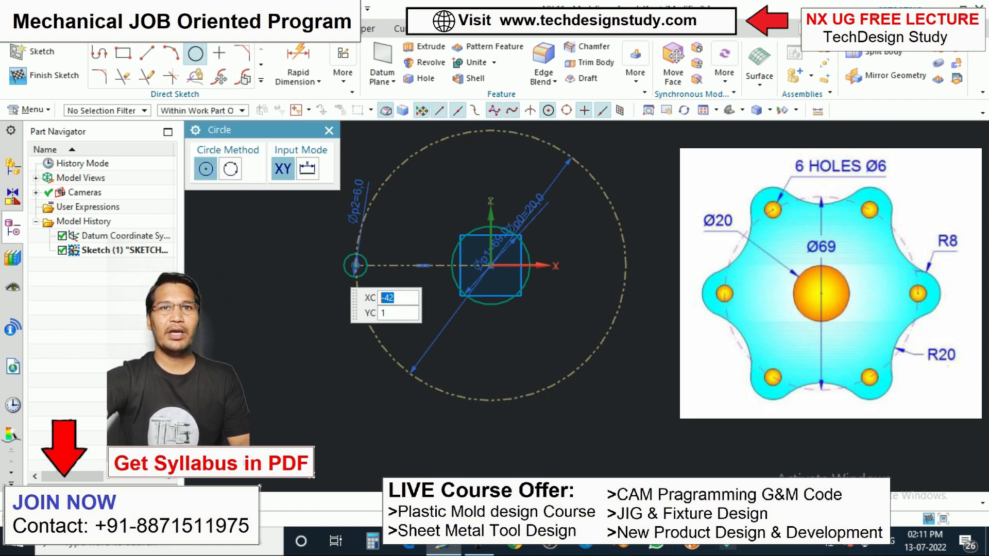
click(355, 265)
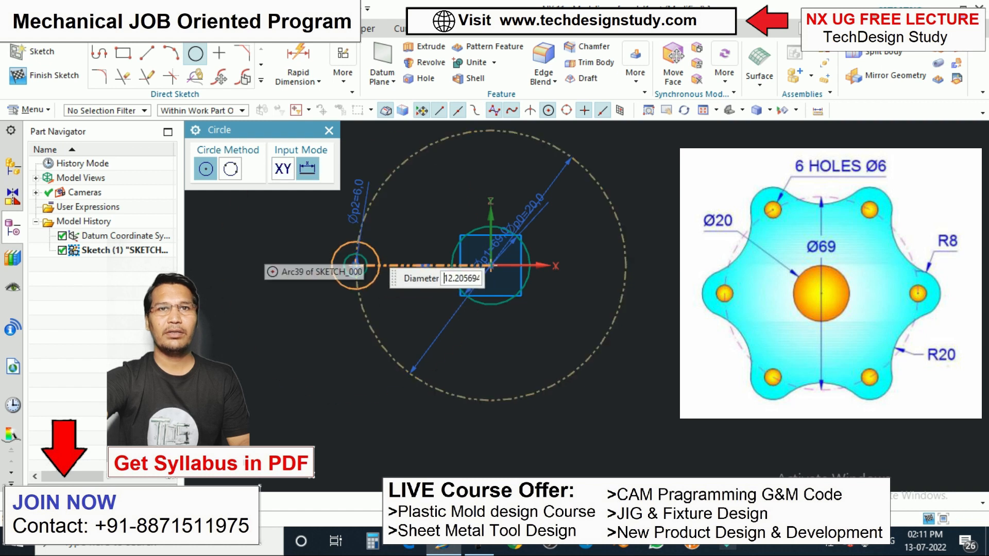
scroll(355, 266, up, 3)
text(8)
key(Return)
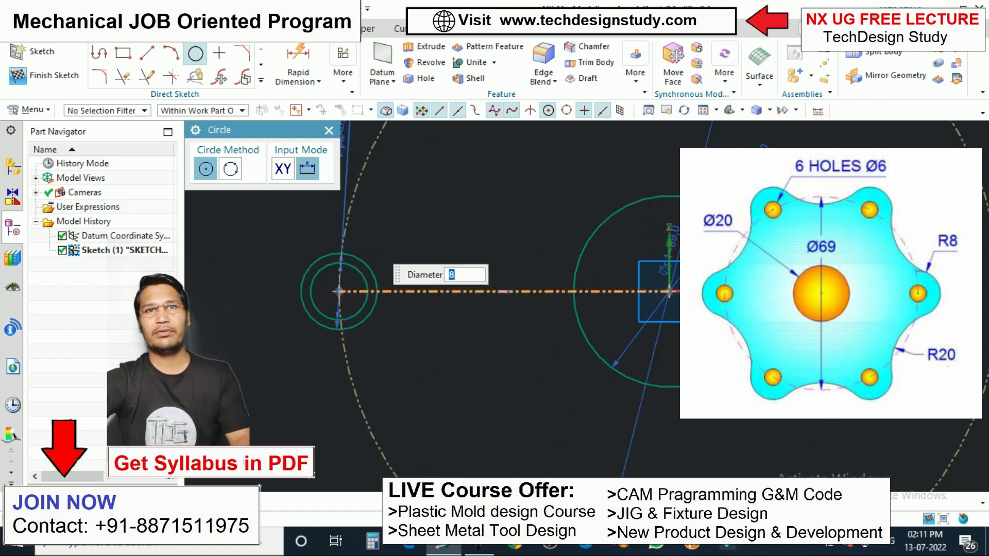
key(Escape)
scroll(344, 245, down, 1)
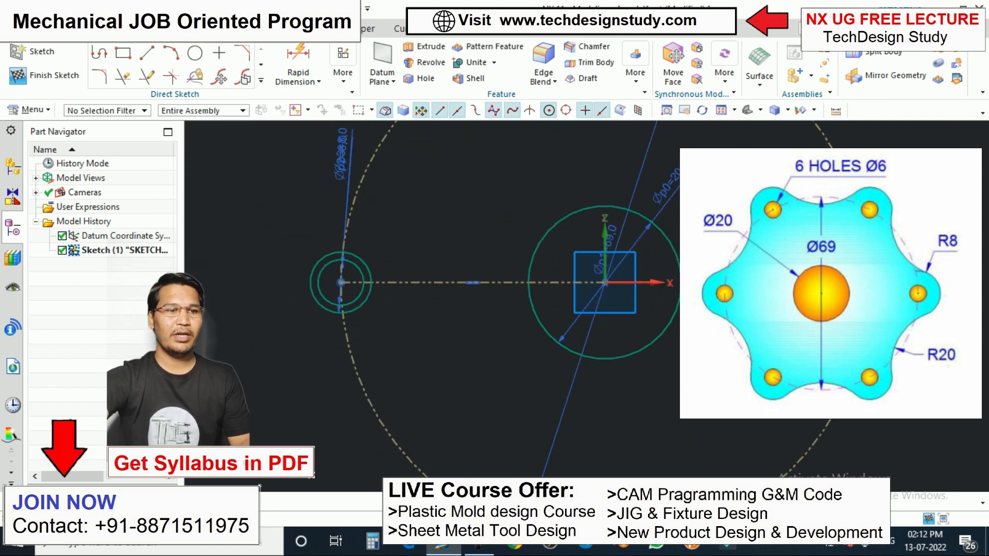
Set the diameter of the outer circle around the 6 mm hole to 16 mm
click(341, 154)
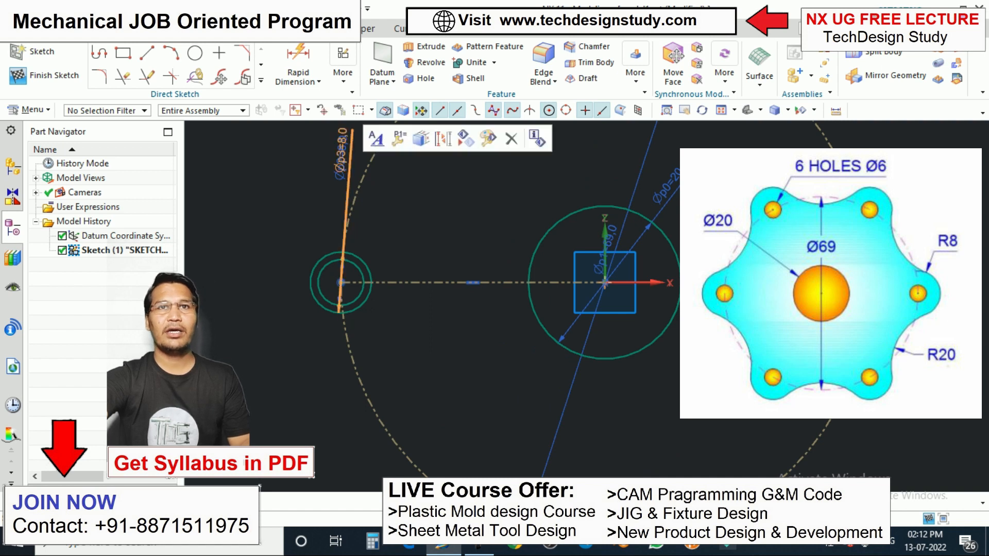
double_click(341, 155)
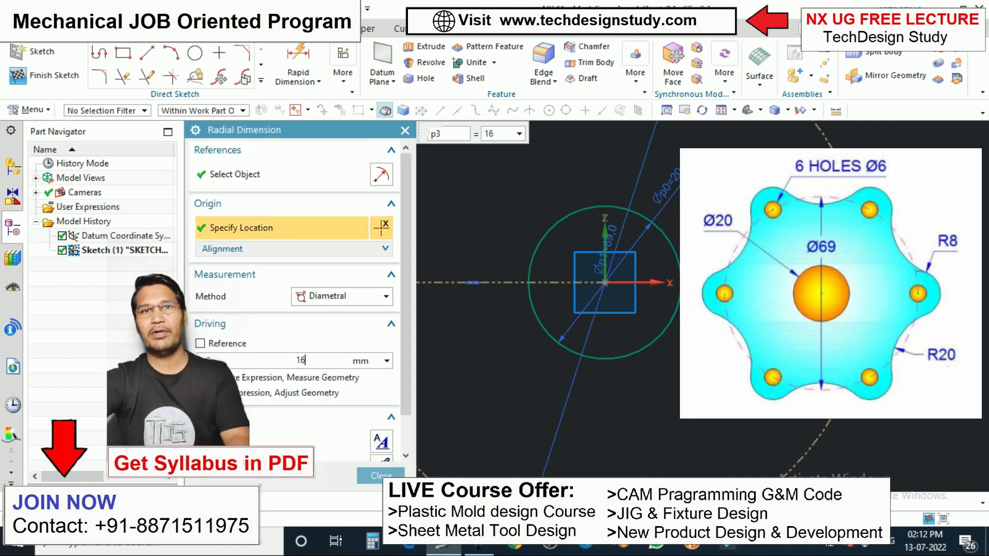
text(16)
key(Return)
key(Escape)
scroll(399, 296, down, 2)
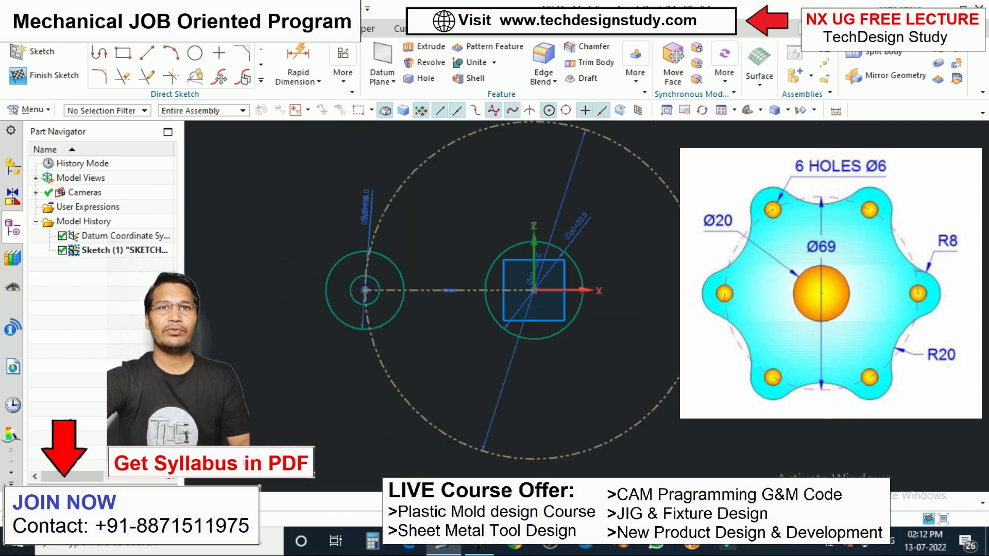
Pattern the left 6 mm hole and its 16 mm circle circularly about the origin, with count 6 and 60-degree pitch
scroll(373, 291, down, 3)
scroll(373, 291, up, 2)
scroll(367, 291, down, 2)
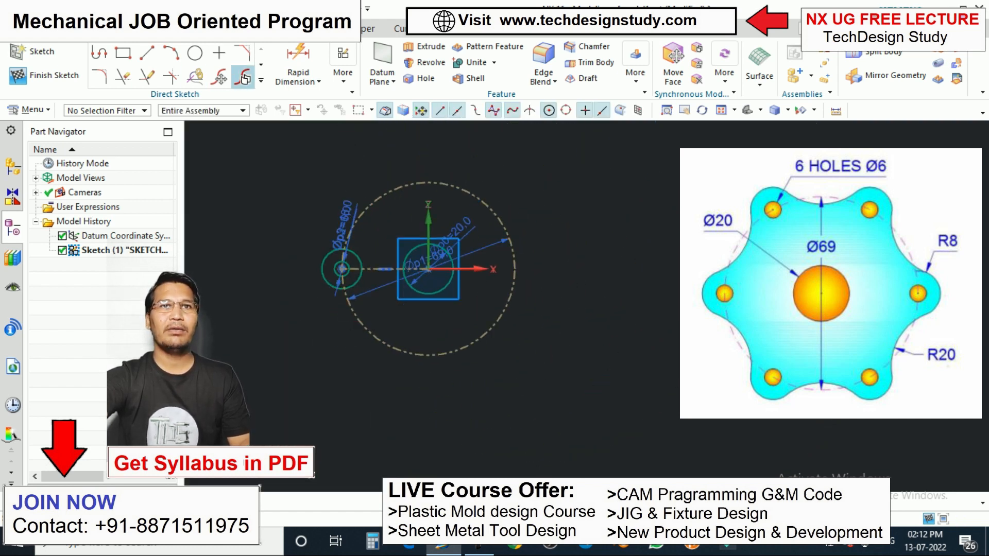
click(261, 80)
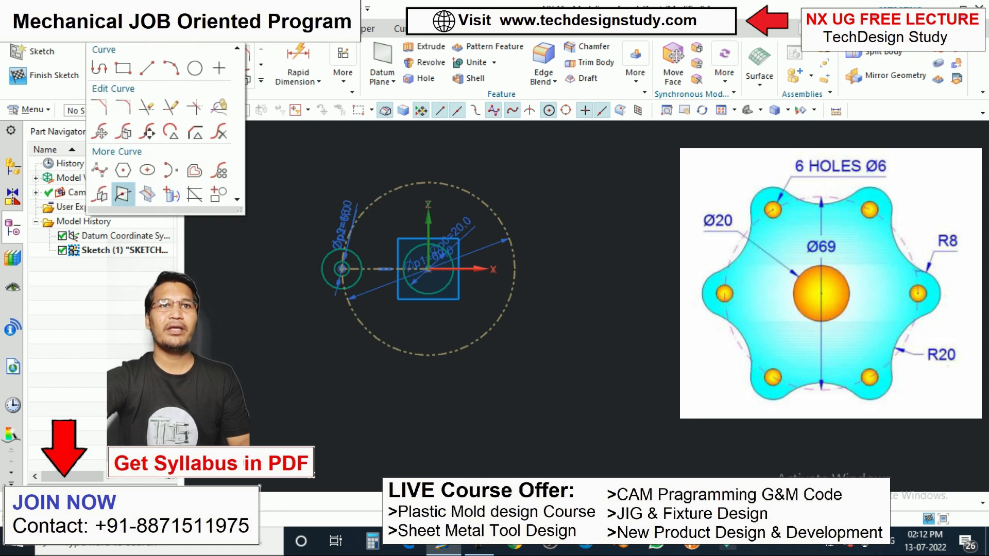
click(219, 170)
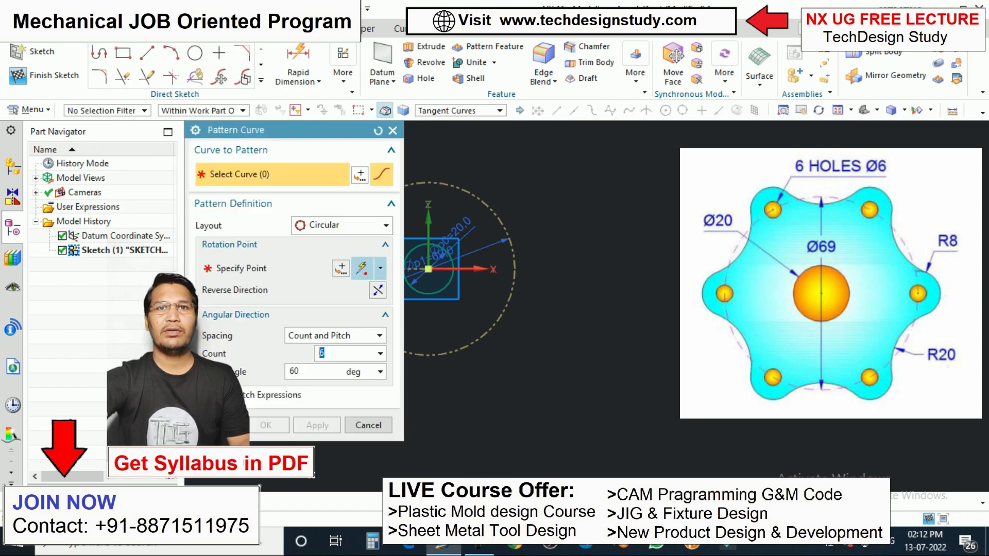
click(443, 268)
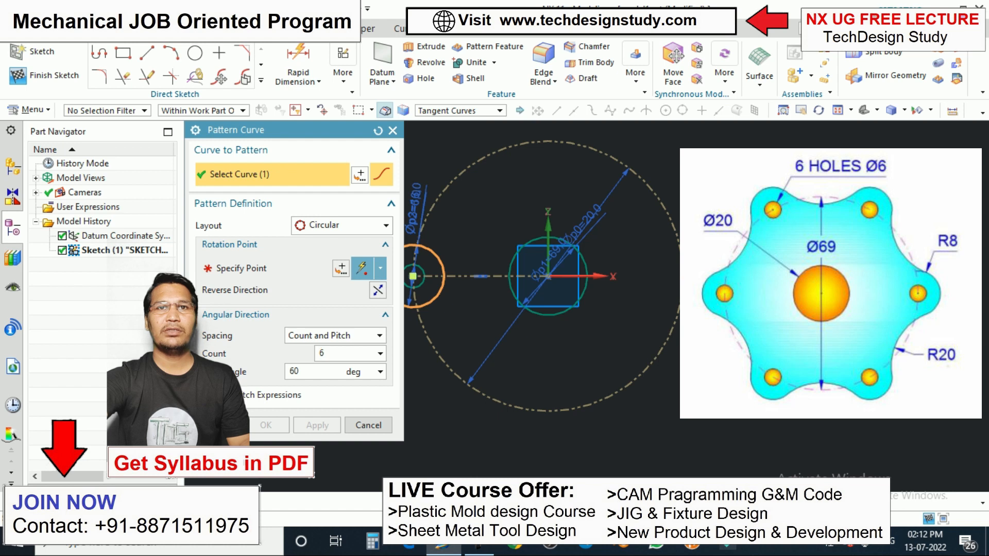
click(257, 269)
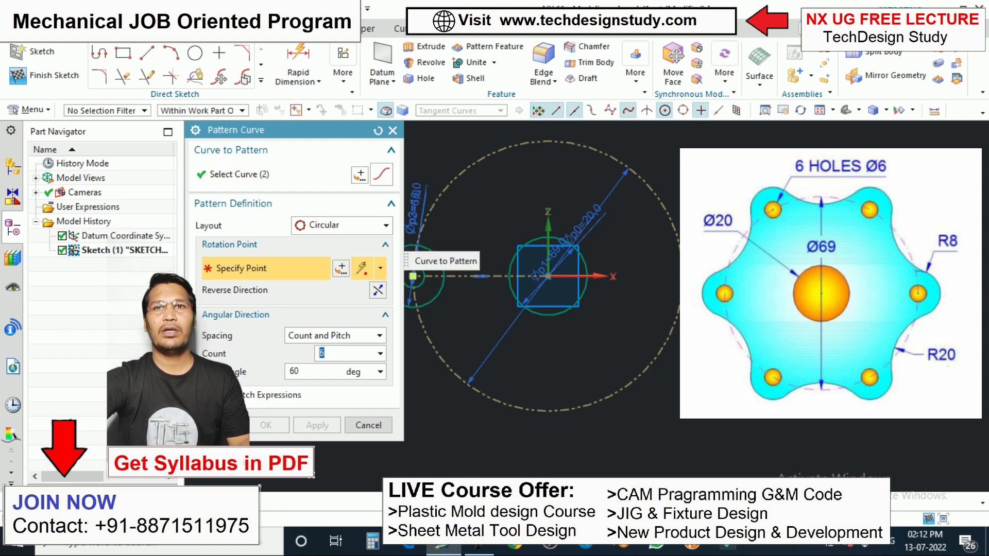
click(548, 276)
scroll(532, 241, down, 2)
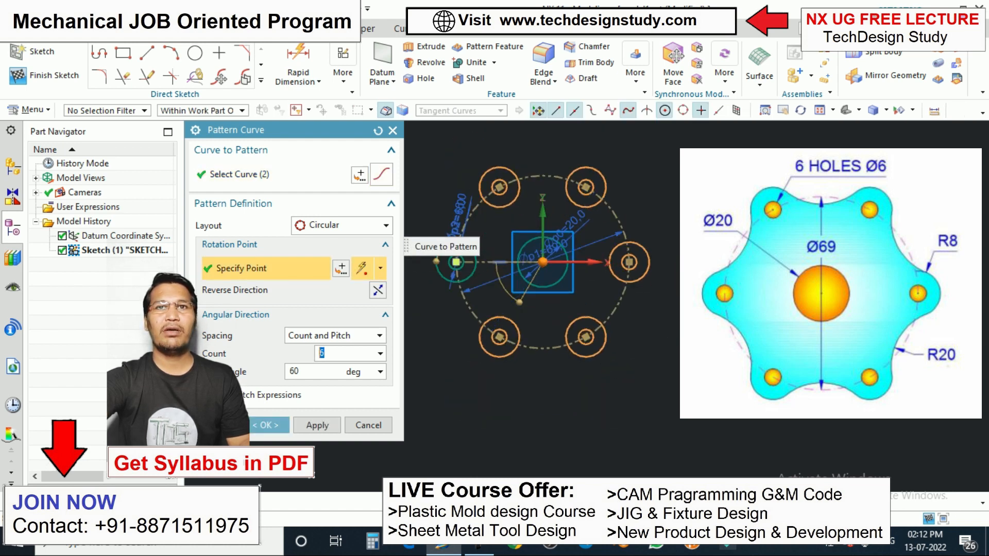
click(265, 425)
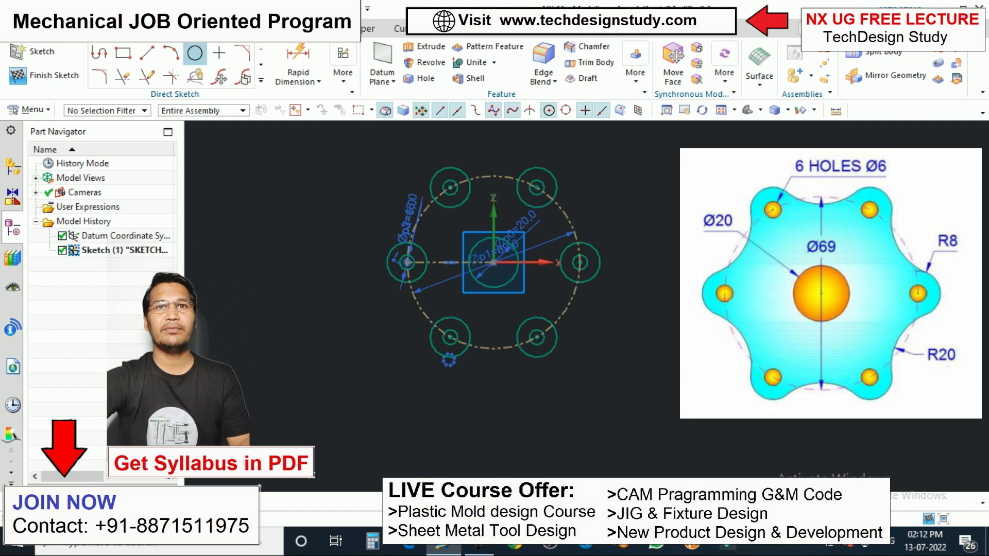
Draw a circle outside the 69 mm reference circle, near the gap between the left and upper-left lobes
click(195, 53)
scroll(438, 227, up, 4)
click(386, 184)
click(389, 227)
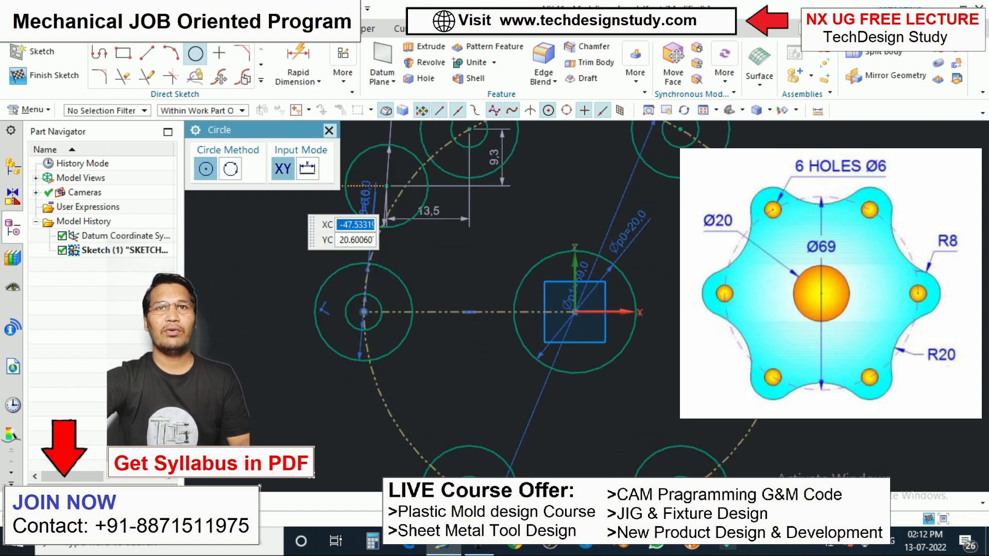
click(329, 131)
Dimension the newly drawn circle between the left and upper-left lobes with a 40 mm diameter
scroll(451, 221, down, 2)
double_click(410, 210)
text(20)
key(Return)
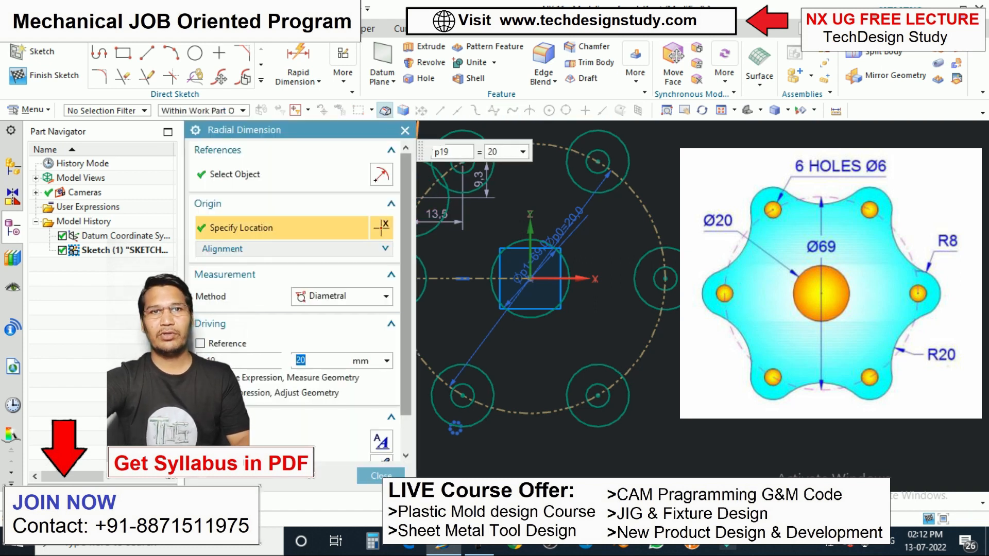
text(40)
key(Return)
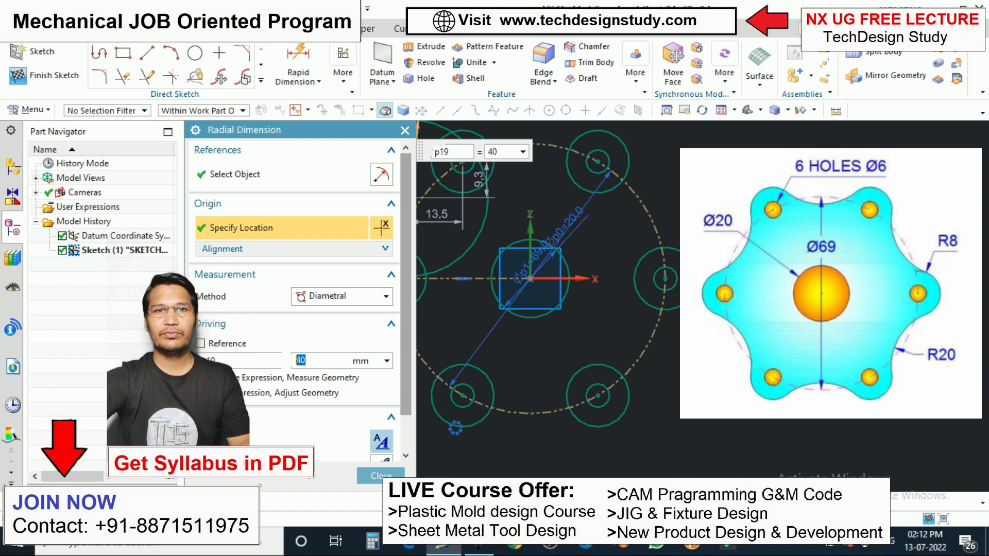
click(381, 475)
Move the 40 mm circle outward and to the left, clear of the lobe circles
scroll(533, 330, down, 2)
scroll(480, 241, up, 2)
drag(442, 248, 372, 214)
scroll(381, 215, down, 1)
scroll(366, 226, up, 1)
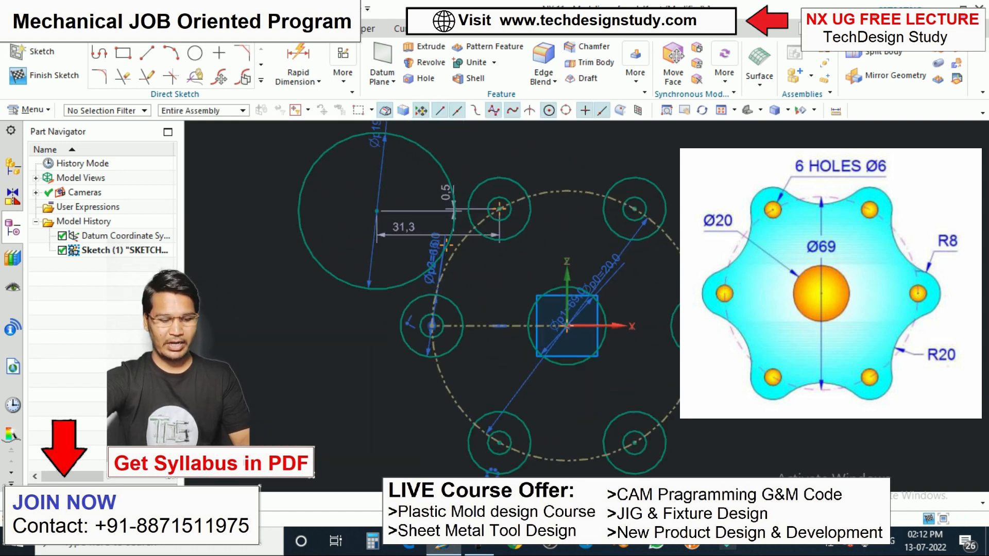
Constrain the 40 mm circle tangent to the left and upper-left 16 mm lobe circles
key(c)
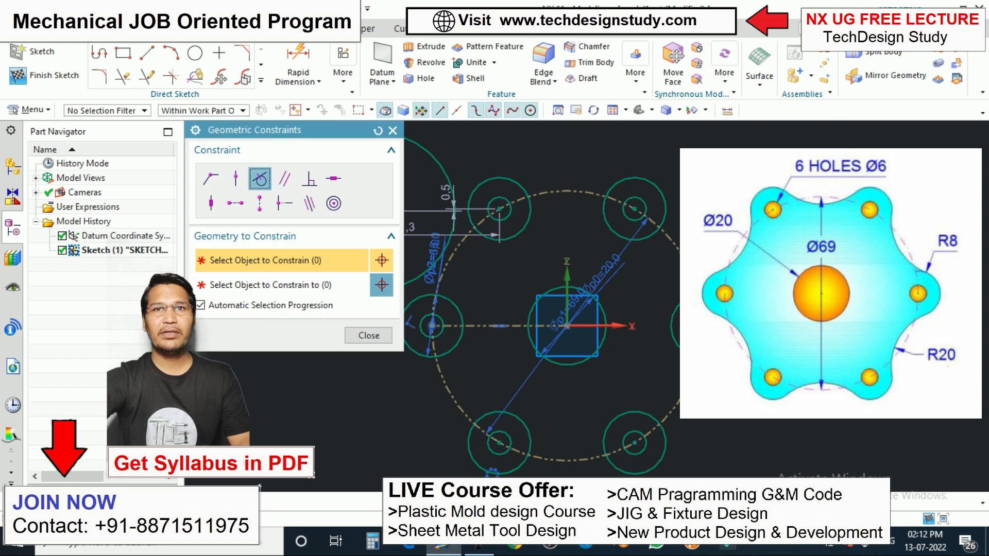
shift+middle_drag(448, 263, 562, 243)
click(536, 256)
click(533, 279)
click(577, 235)
click(587, 207)
click(369, 335)
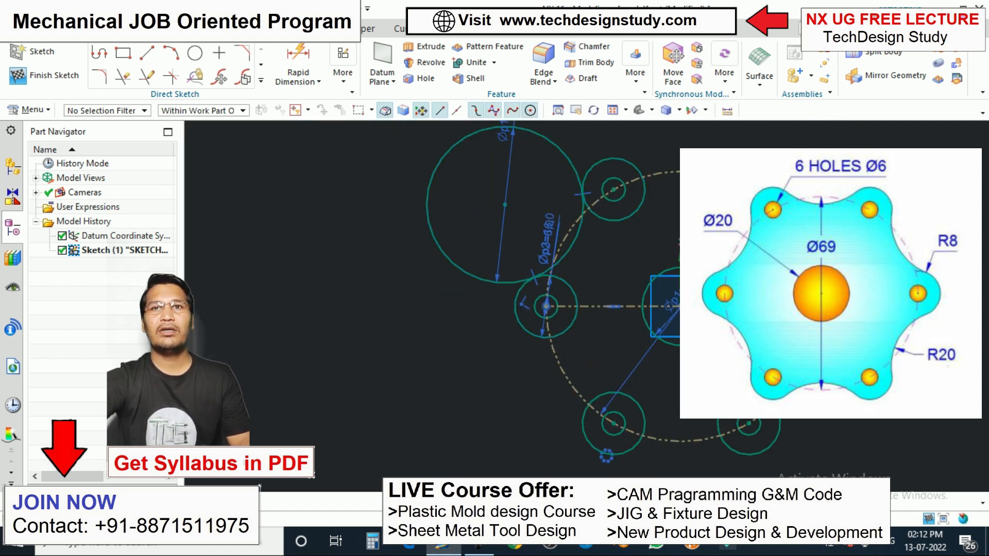
Trim the outer part of the 40 mm circle, keeping only the arc between its two tangent lobes
scroll(454, 233, down, 2)
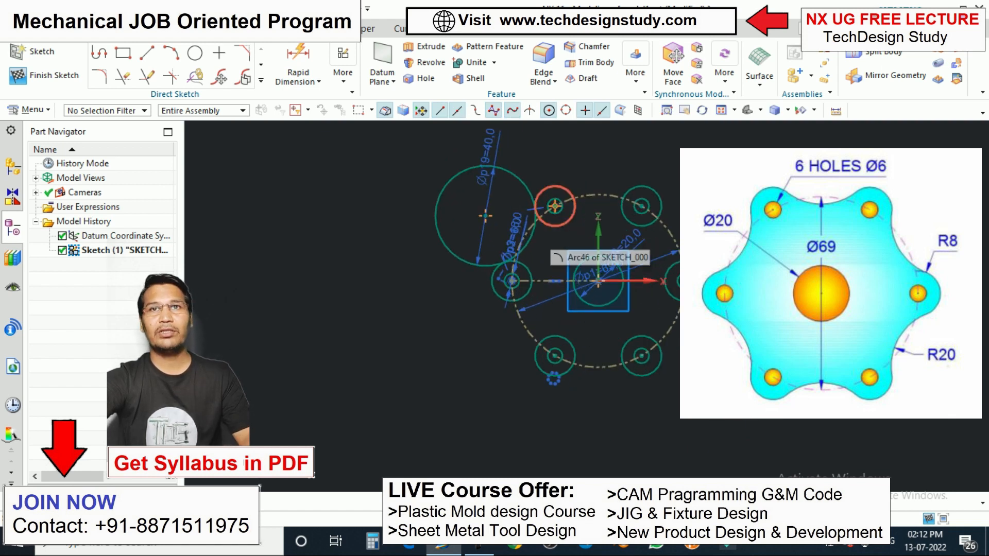
key(t)
click(369, 262)
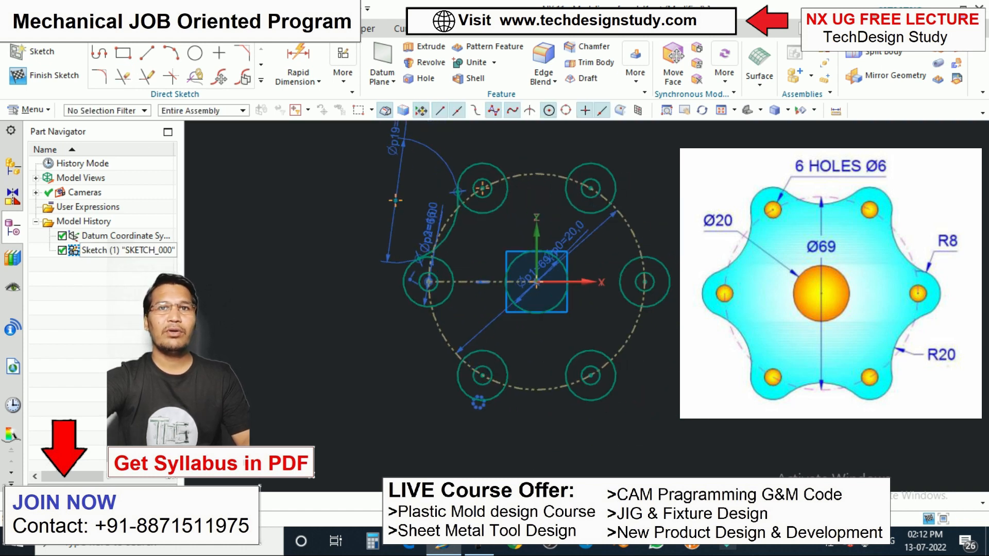
Edit the circular pattern of the holes and lobes to also include the trimmed R20 connecting arc
scroll(372, 227, up, 5)
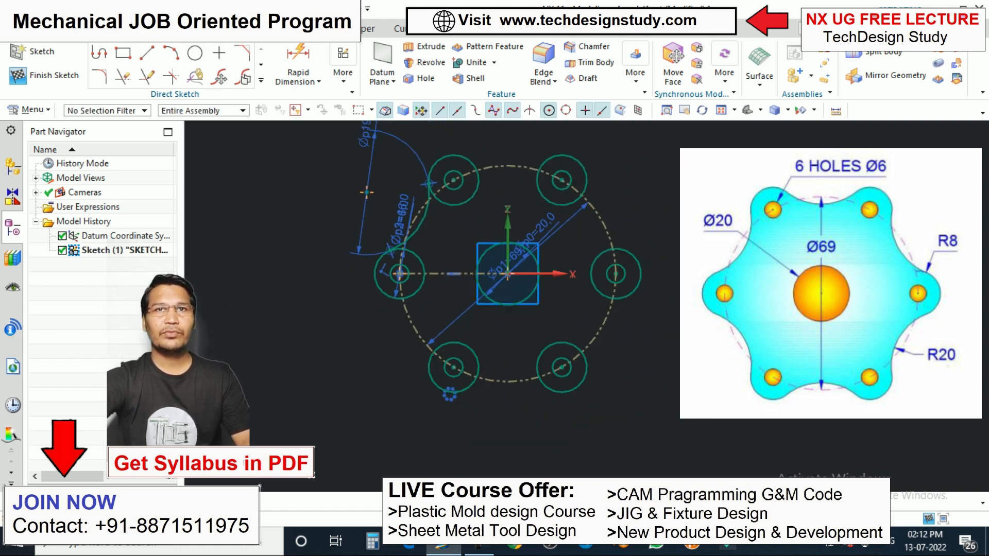
scroll(434, 239, down, 5)
scroll(411, 222, up, 1)
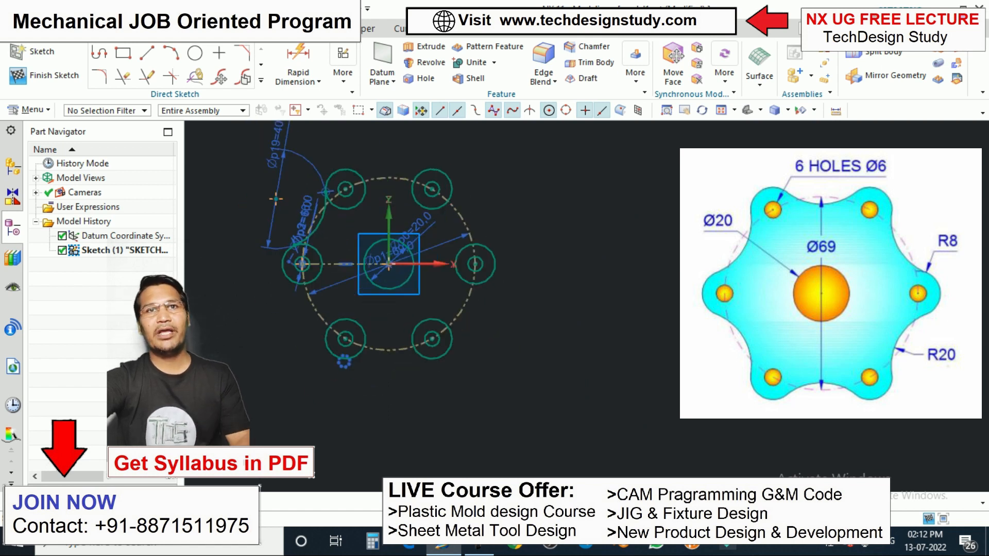
scroll(416, 200, up, 1)
scroll(332, 257, down, 5)
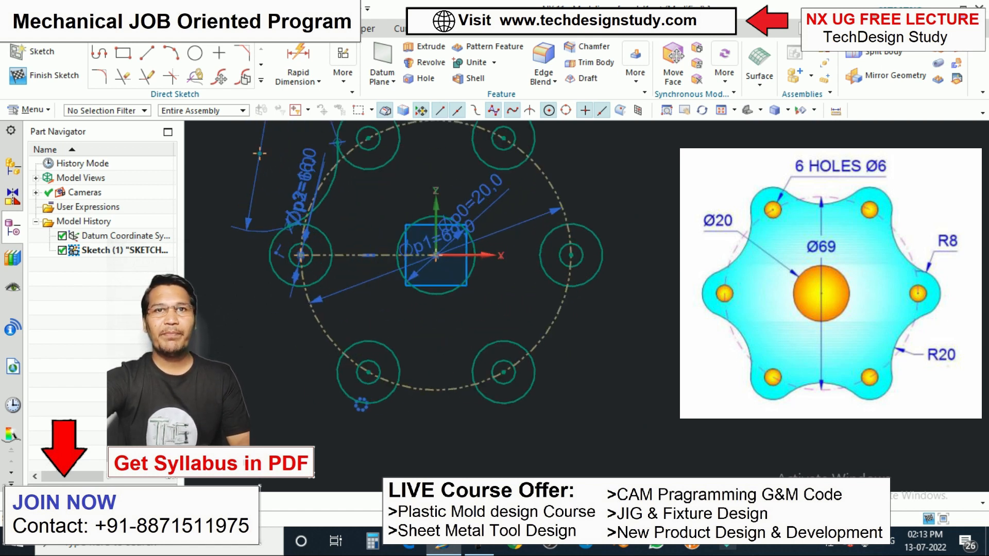
scroll(323, 259, up, 3)
scroll(362, 397, down, 3)
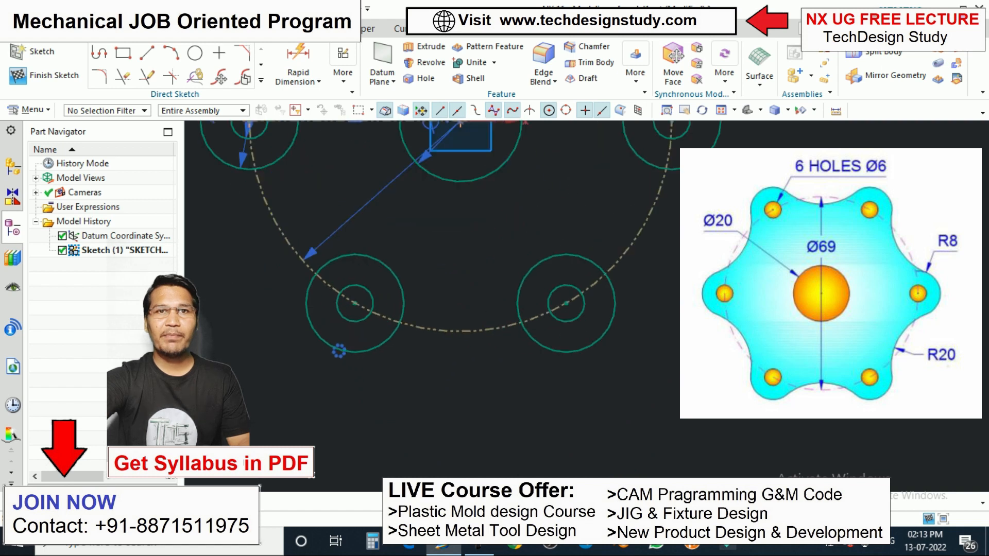
double_click(339, 351)
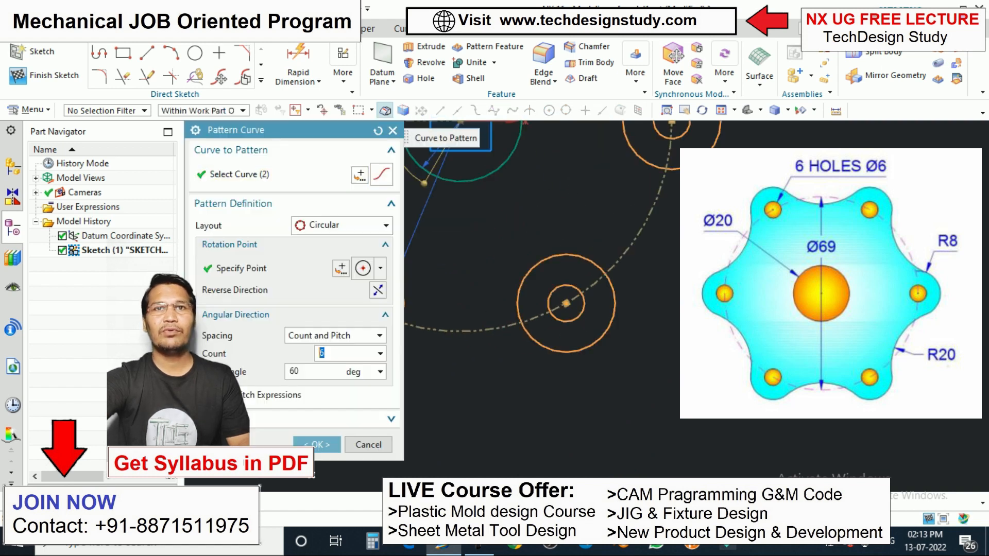
scroll(550, 301, up, 2)
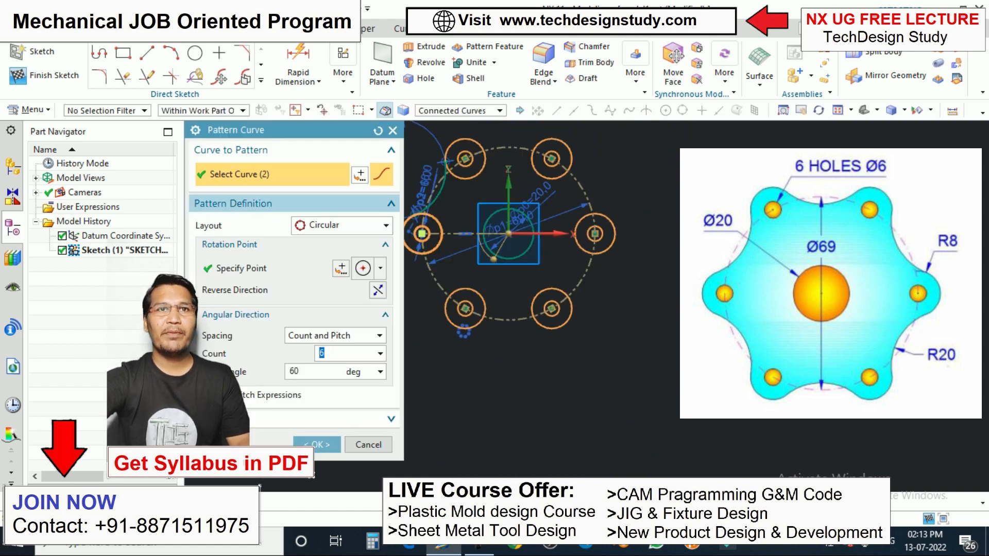
scroll(446, 212, down, 2)
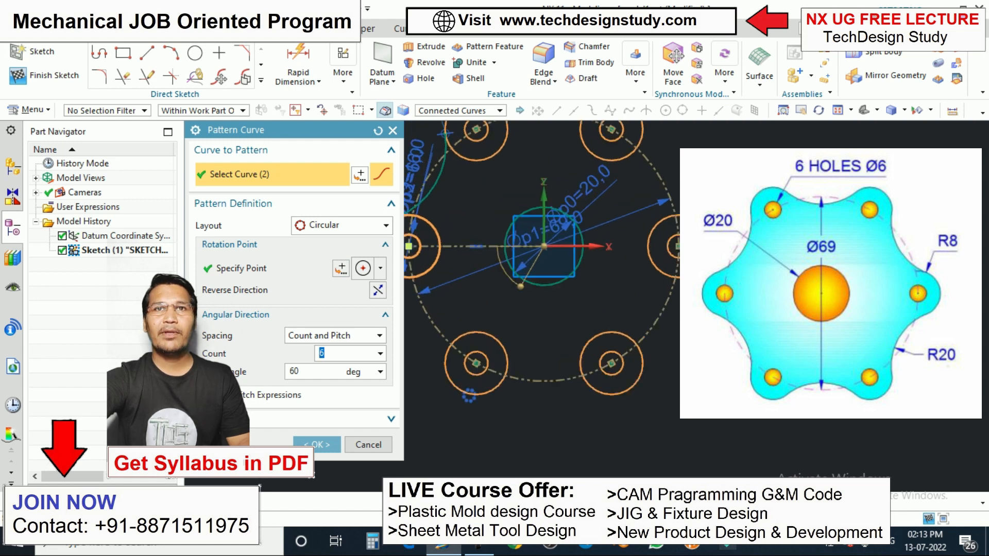
click(433, 186)
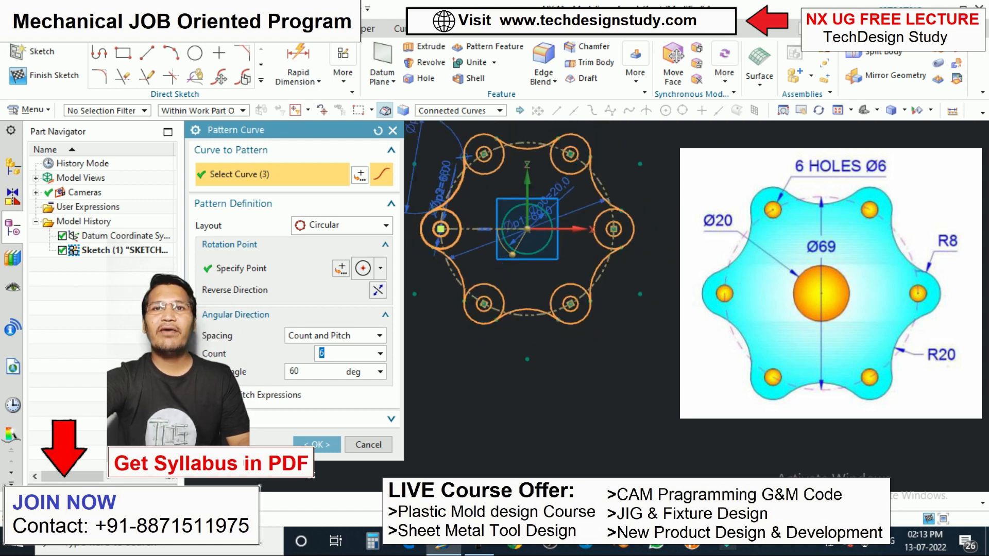
click(316, 444)
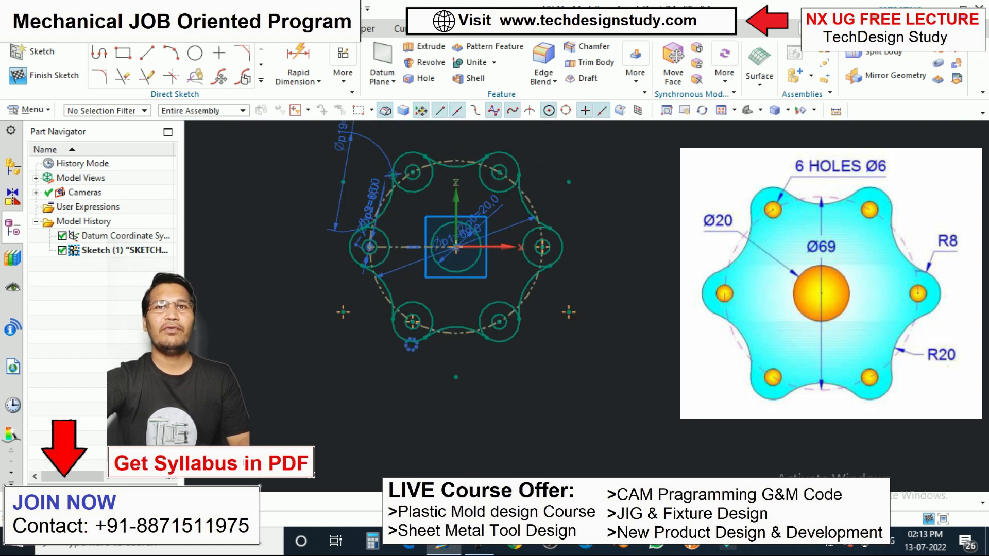
Trim away the inner portions of the 16 mm lobe circles that lie inside the plate outline
scroll(532, 256, up, 3)
scroll(498, 243, down, 1)
scroll(518, 219, up, 1)
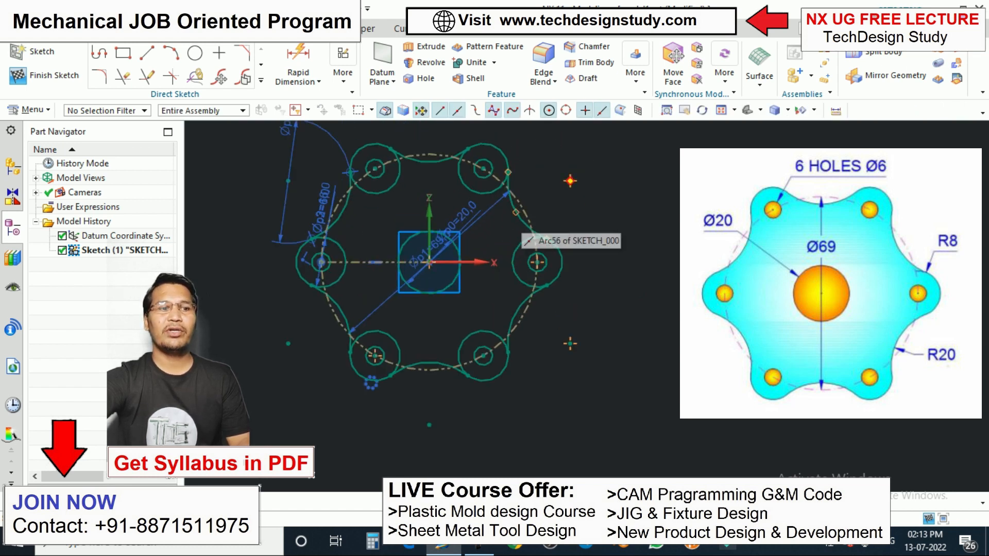
click(123, 77)
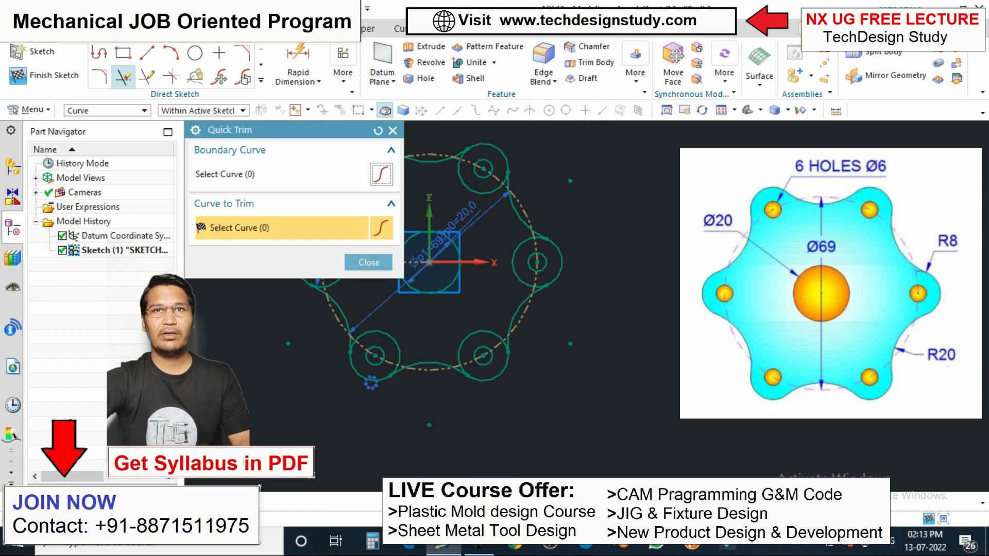
scroll(643, 291, down, 3)
scroll(499, 286, up, 4)
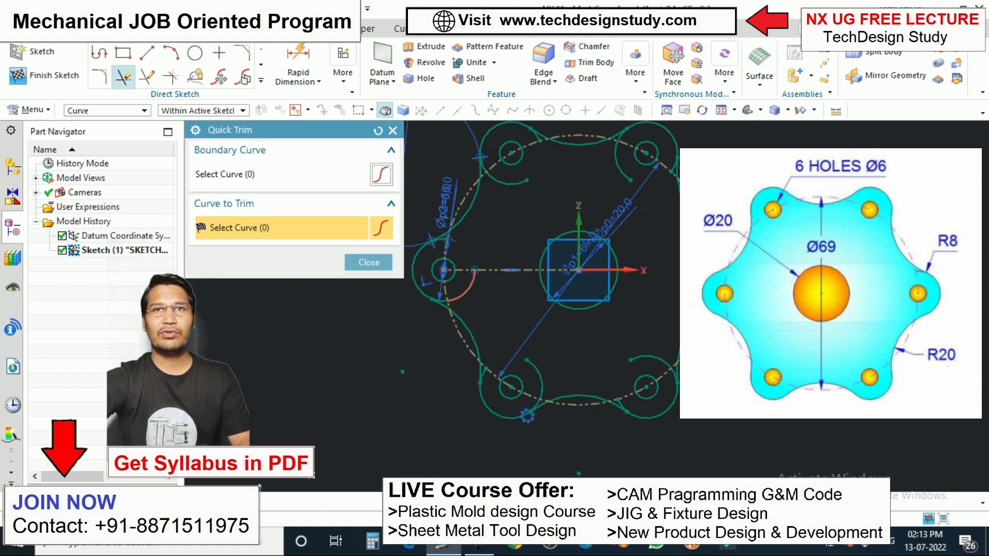
scroll(448, 236, down, 2)
scroll(473, 233, up, 5)
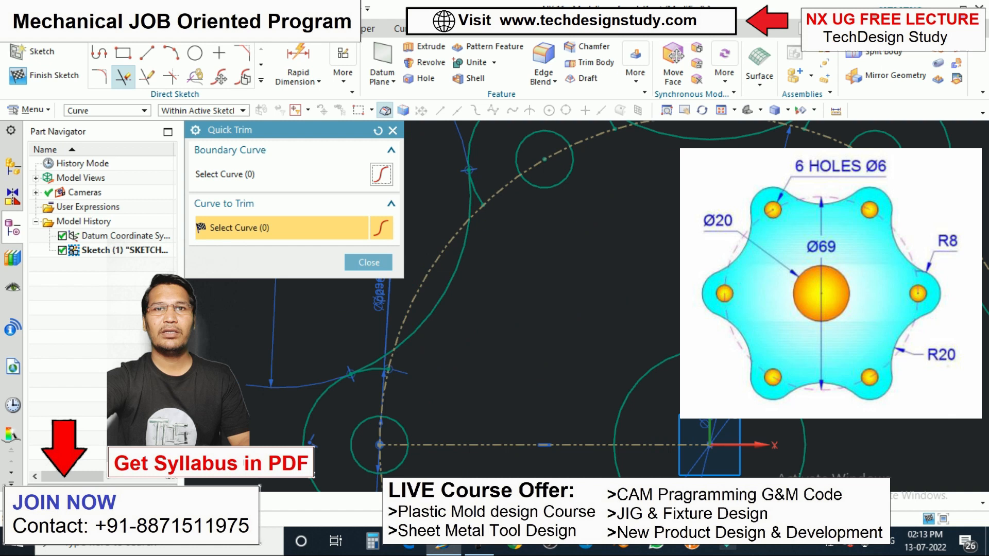
Trim the leftover short arc ends where the lobes meet the R20 arc between the left and upper-left lobes
scroll(410, 388, up, 5)
click(484, 342)
scroll(493, 340, down, 6)
scroll(448, 267, down, 5)
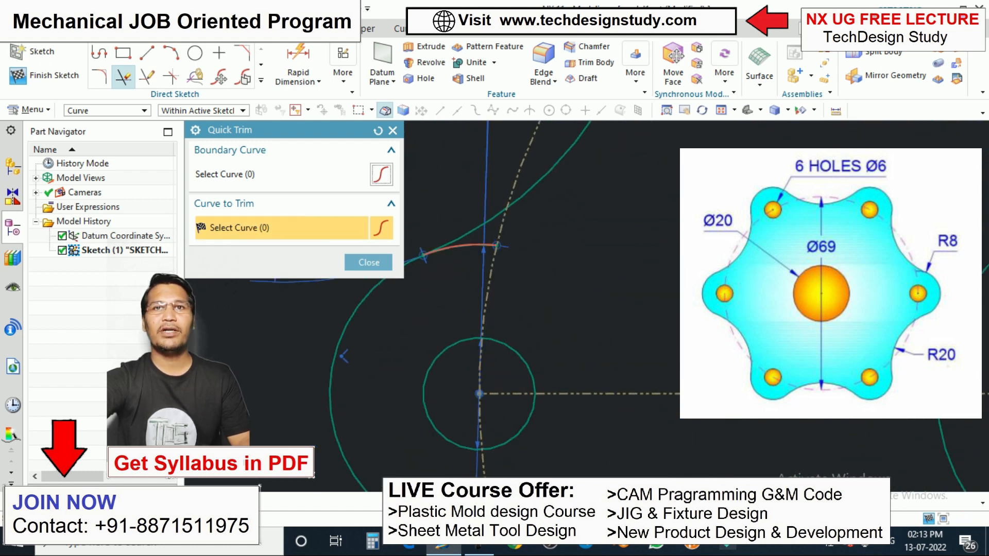
scroll(448, 267, down, 1)
scroll(525, 360, up, 1)
click(369, 263)
Finish the sketch of the six-lobed plate
scroll(356, 268, down, 1)
scroll(479, 243, down, 2)
scroll(498, 229, up, 3)
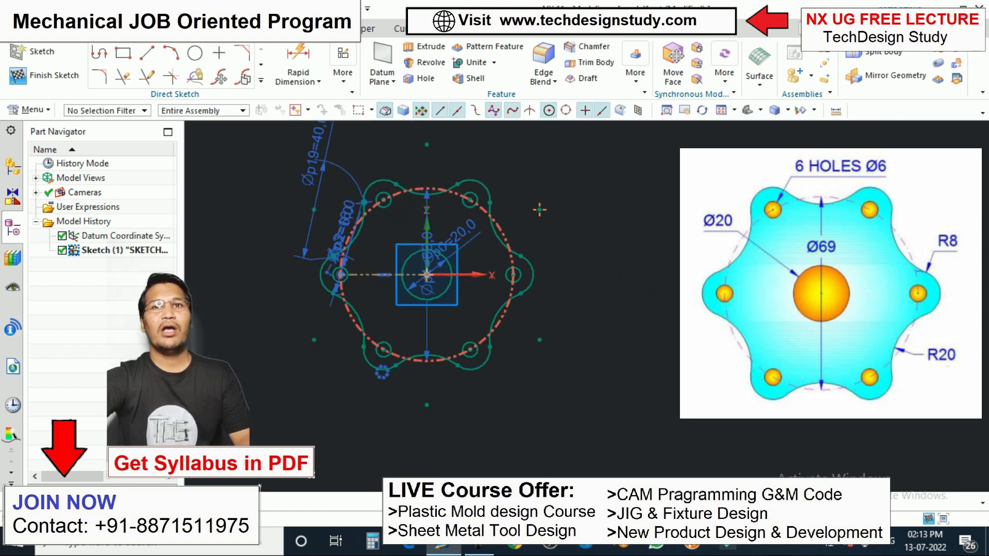
scroll(531, 241, down, 1)
scroll(539, 217, up, 1)
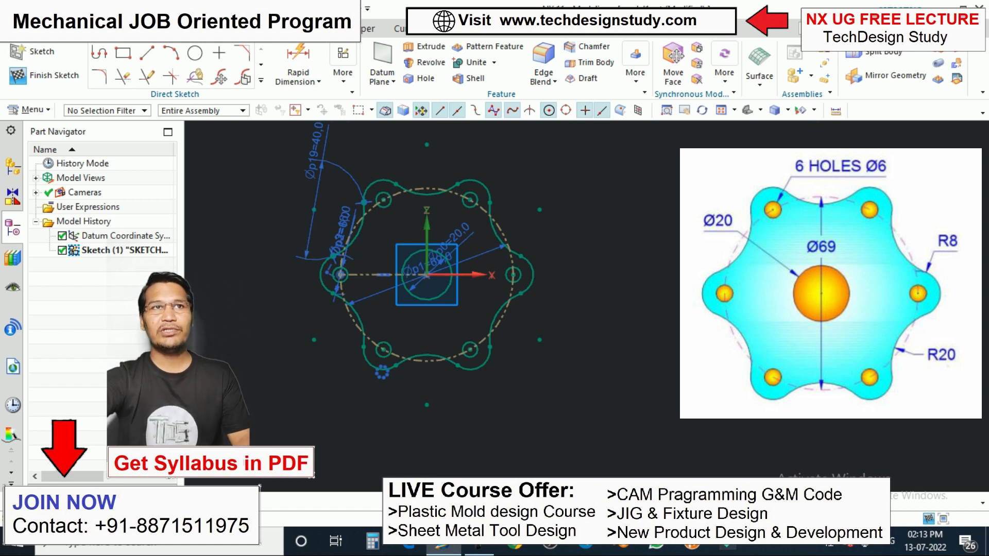
click(51, 75)
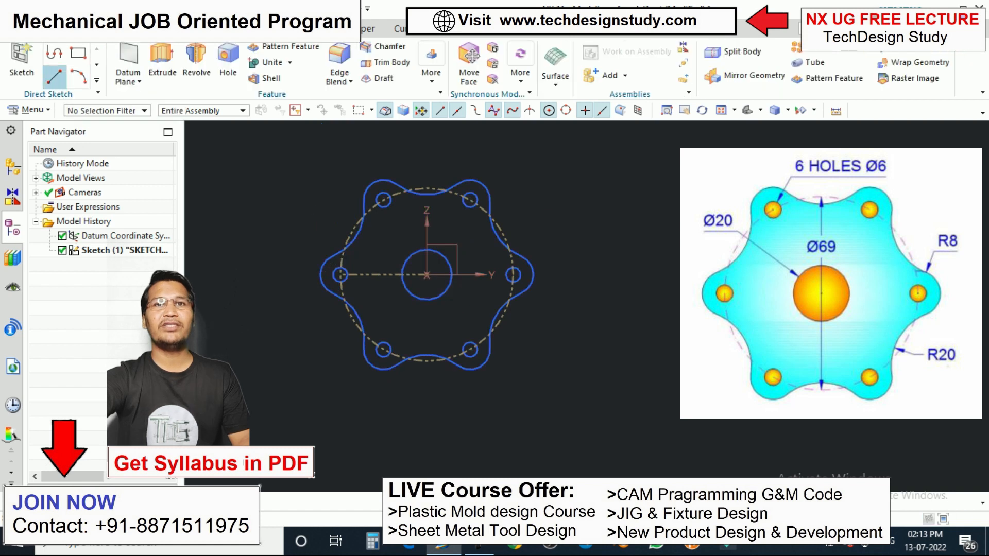
Extrude the six-lobed plate region of the sketch from 0 to 10 mm, keeping the centre and lobe holes open
mouse_move(438, 320)
middle_down()
mouse_move(437, 222)
mouse_move(445, 237)
middle_up()
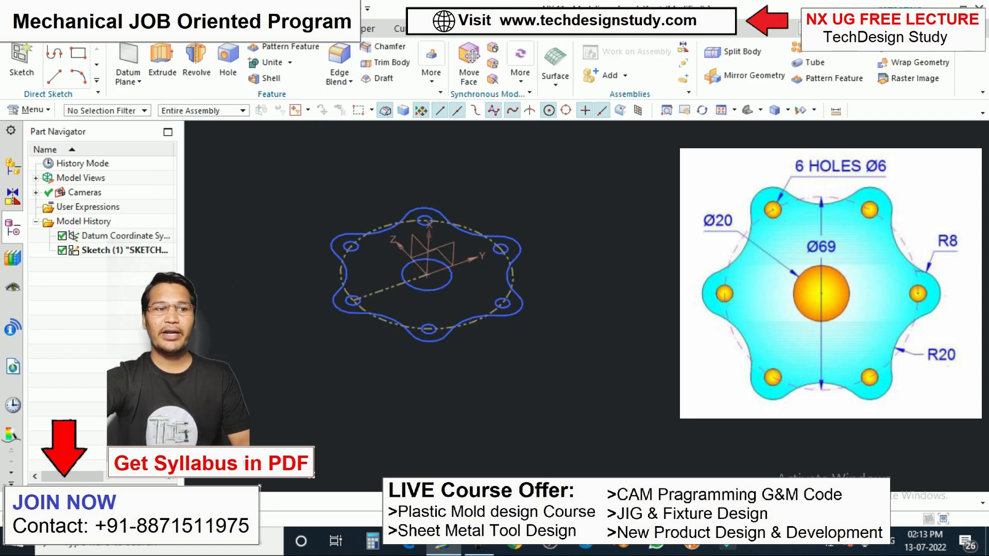
scroll(553, 251, up, 1)
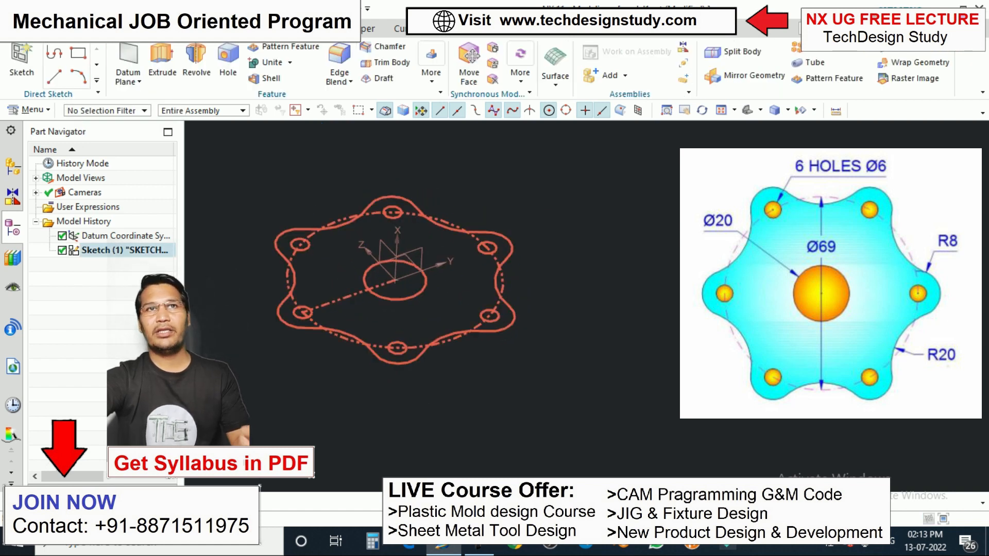
click(161, 64)
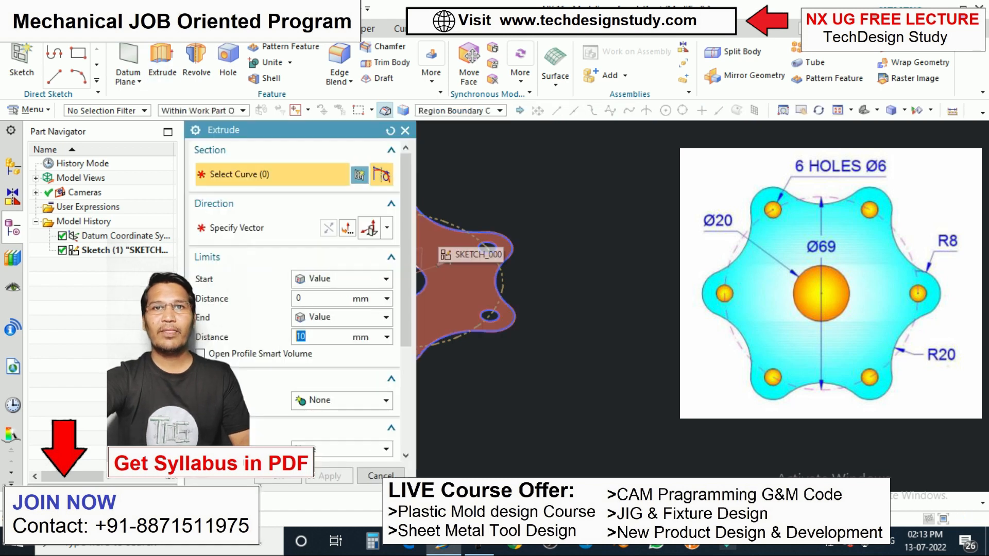
click(438, 243)
scroll(541, 304, down, 3)
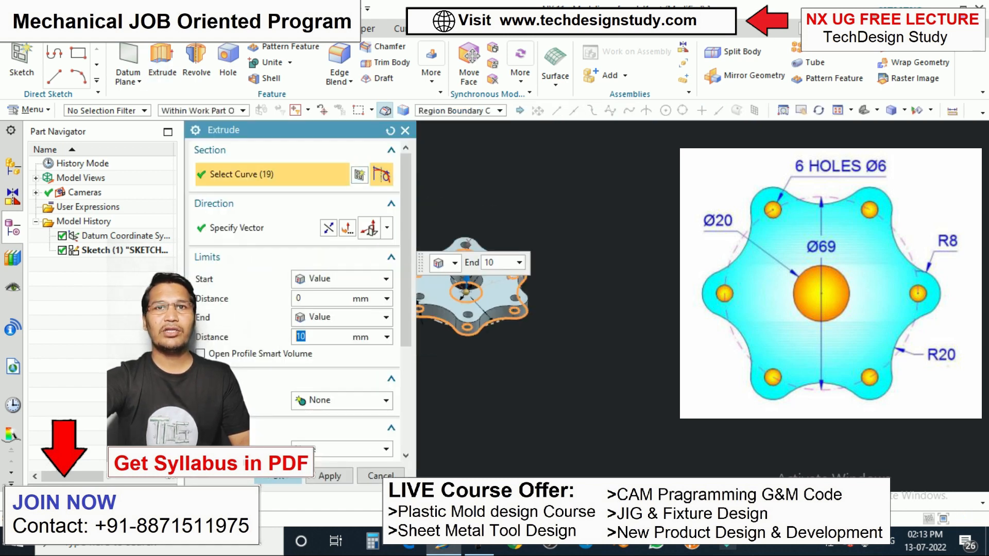
click(279, 480)
scroll(495, 267, down, 1)
scroll(535, 279, up, 2)
middle_drag(495, 267, 493, 291)
scroll(493, 268, up, 1)
key(ctrl+j)
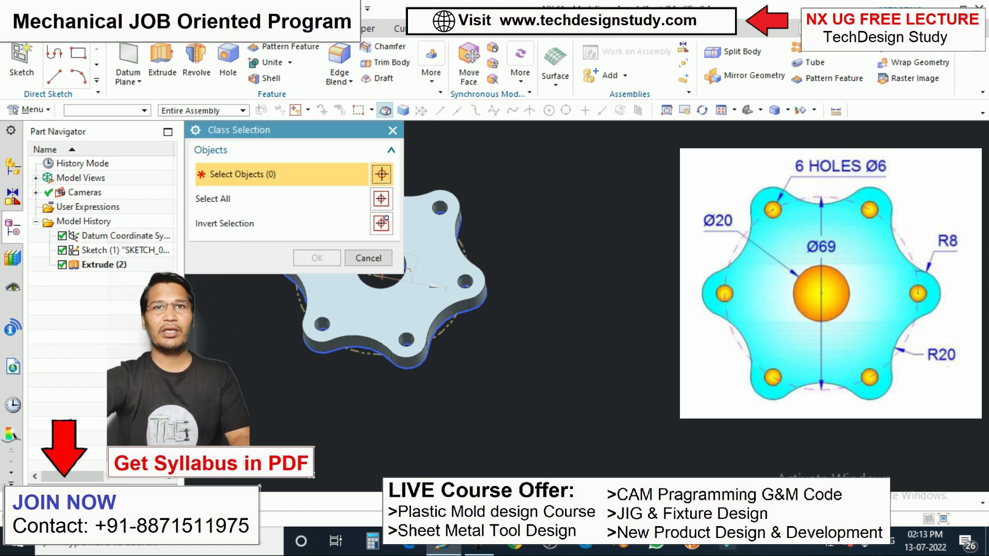
click(126, 250)
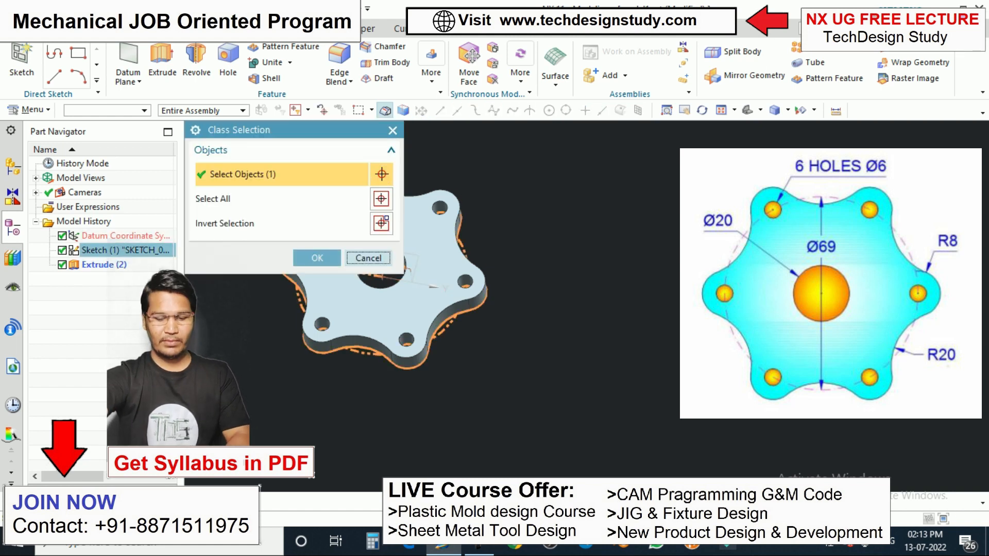
click(369, 258)
Change the display colour of the extruded plate body to cyan
key(ctrl+j)
click(386, 303)
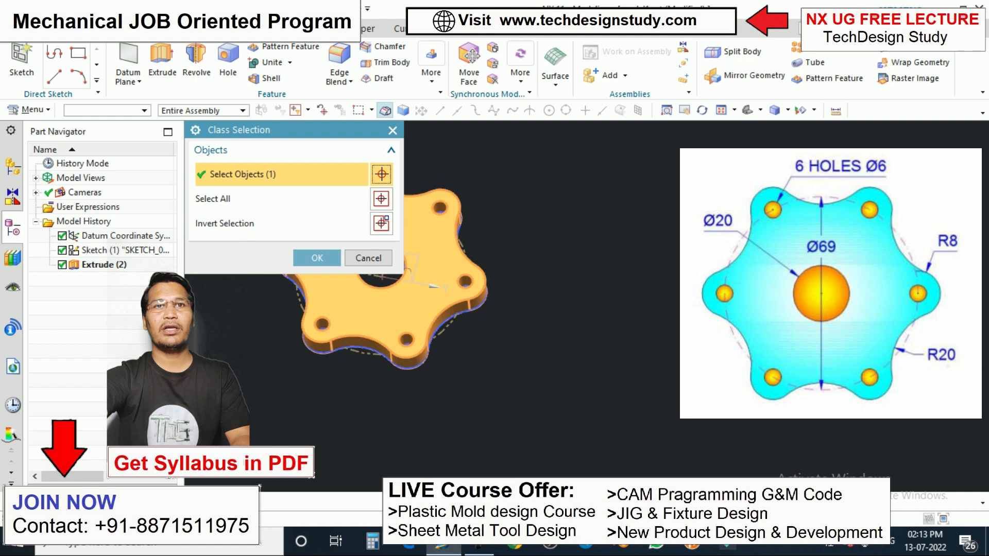
middle_click(387, 304)
click(359, 216)
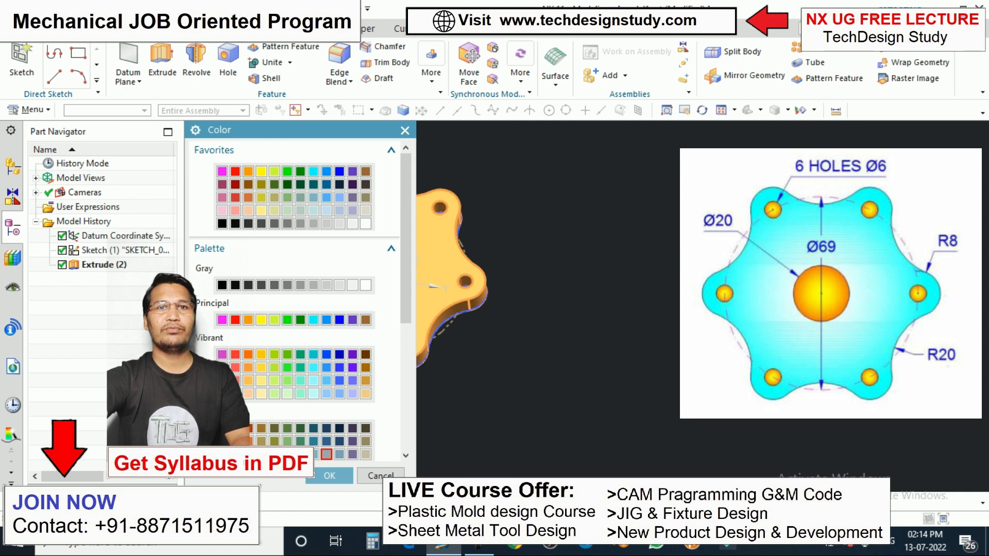
click(313, 171)
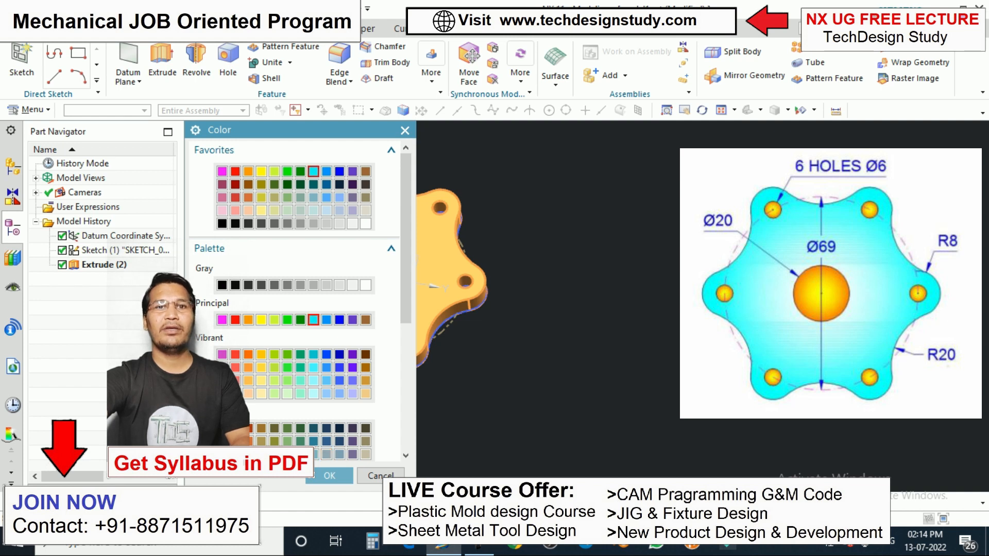
middle_click(584, 266)
middle_click(583, 266)
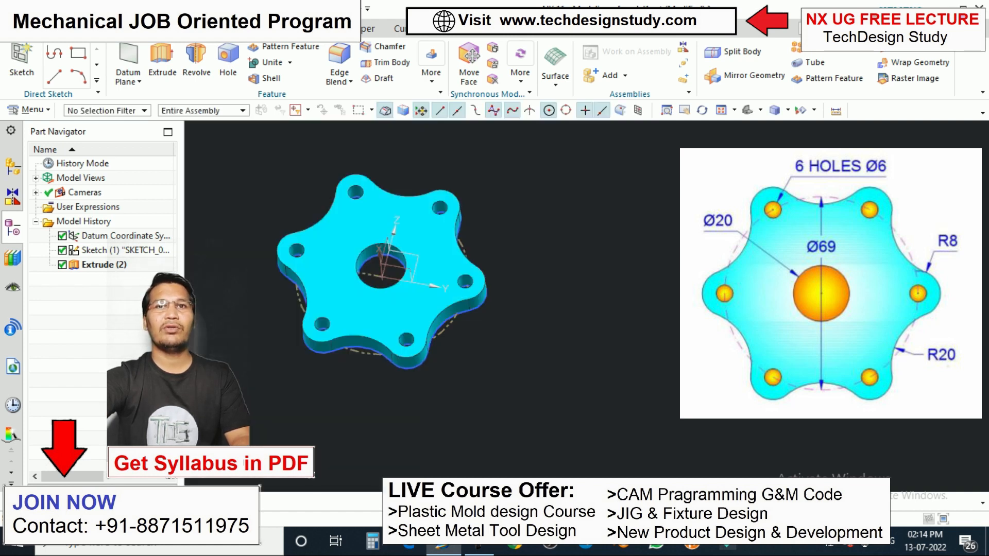
Hide the sketch used for the extruded plate
scroll(584, 265, down, 1)
scroll(484, 250, up, 1)
middle_drag(484, 250, 482, 147)
right_click(453, 208)
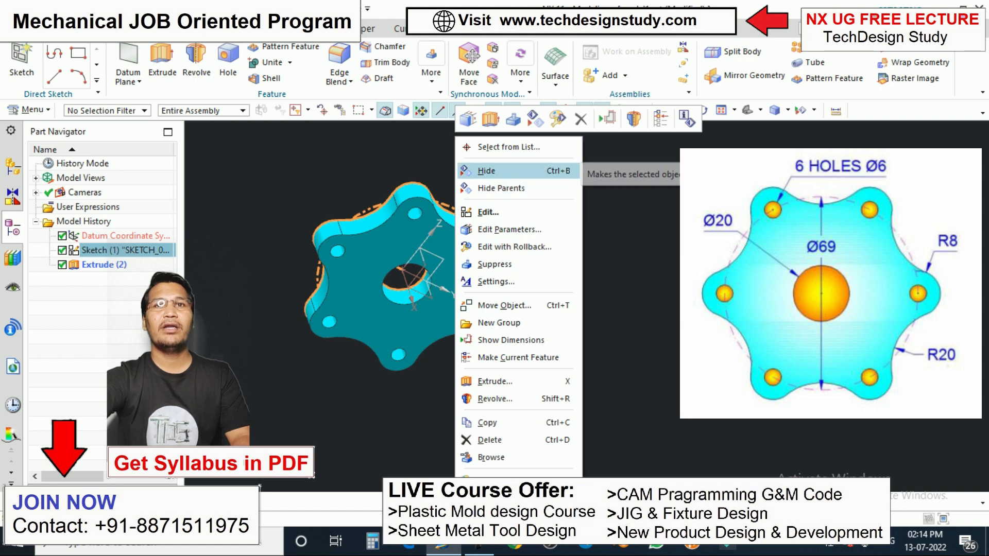
click(487, 171)
scroll(360, 232, down, 1)
scroll(309, 257, up, 3)
scroll(412, 216, down, 3)
scroll(536, 206, up, 2)
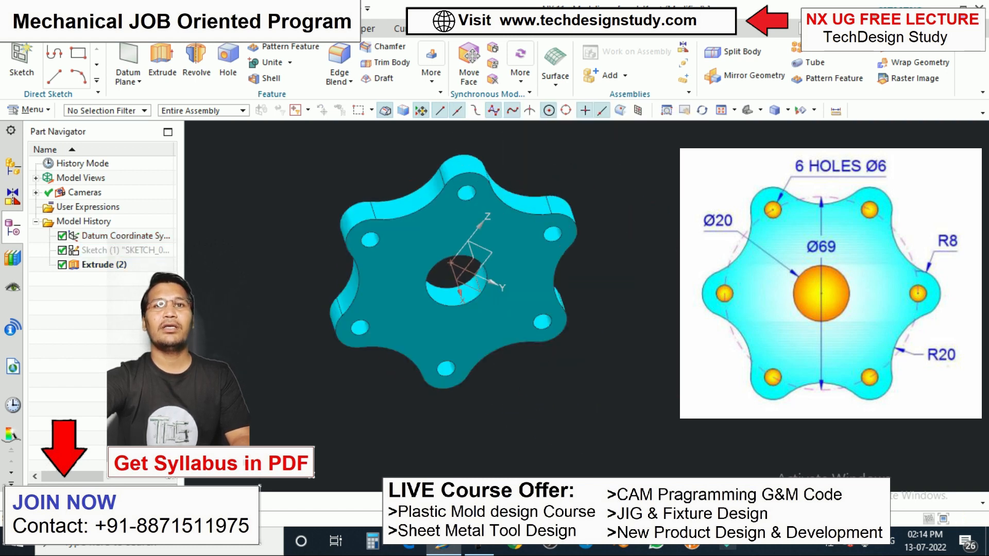
scroll(357, 241, down, 2)
scroll(357, 241, up, 1)
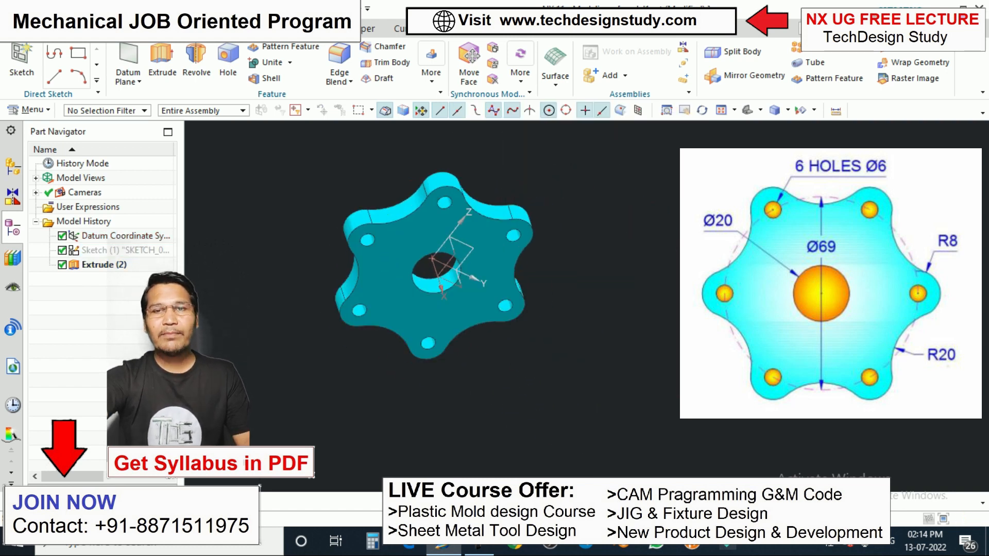